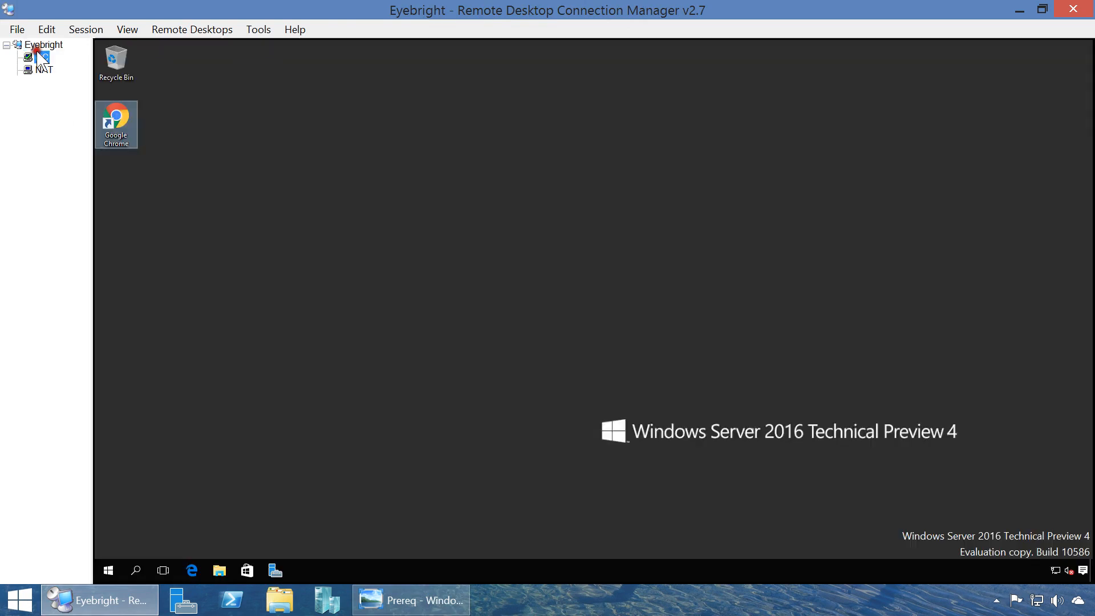
Look over the DC, NAT and SCCM remote desktop sessions and the SCCM prerequisites list image.
left_click(41, 57)
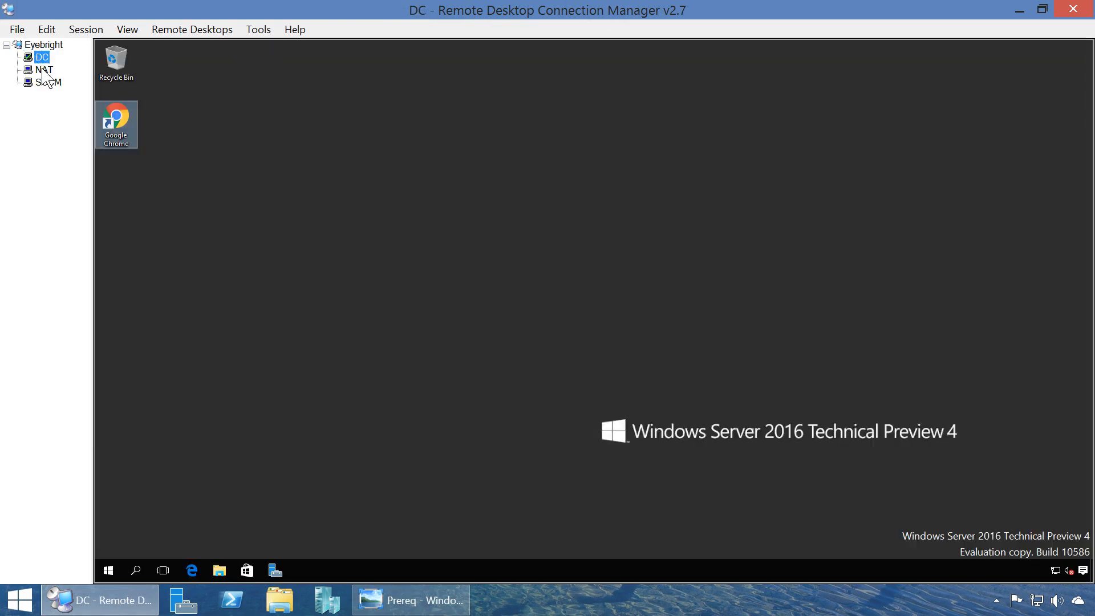
left_click(44, 69)
left_click(47, 83)
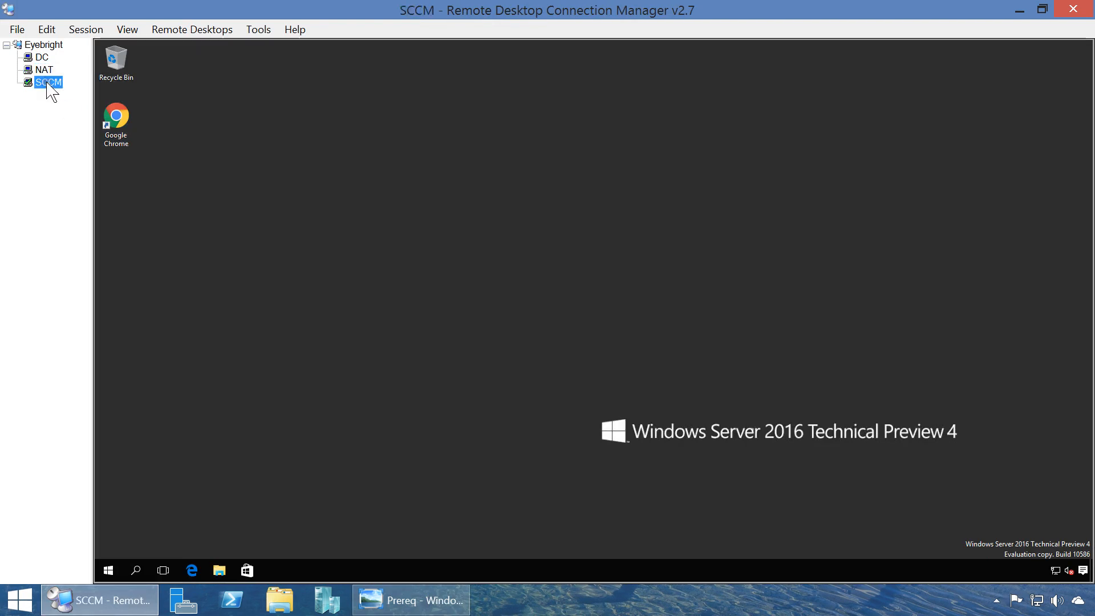
left_click(1020, 10)
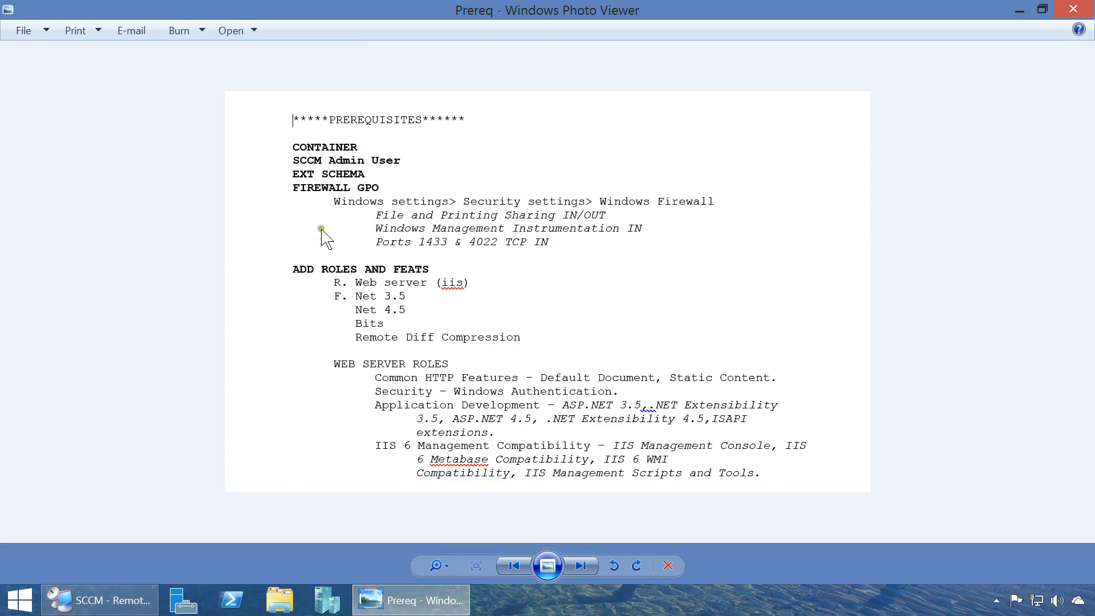
left_click(345, 218)
left_click(1020, 10)
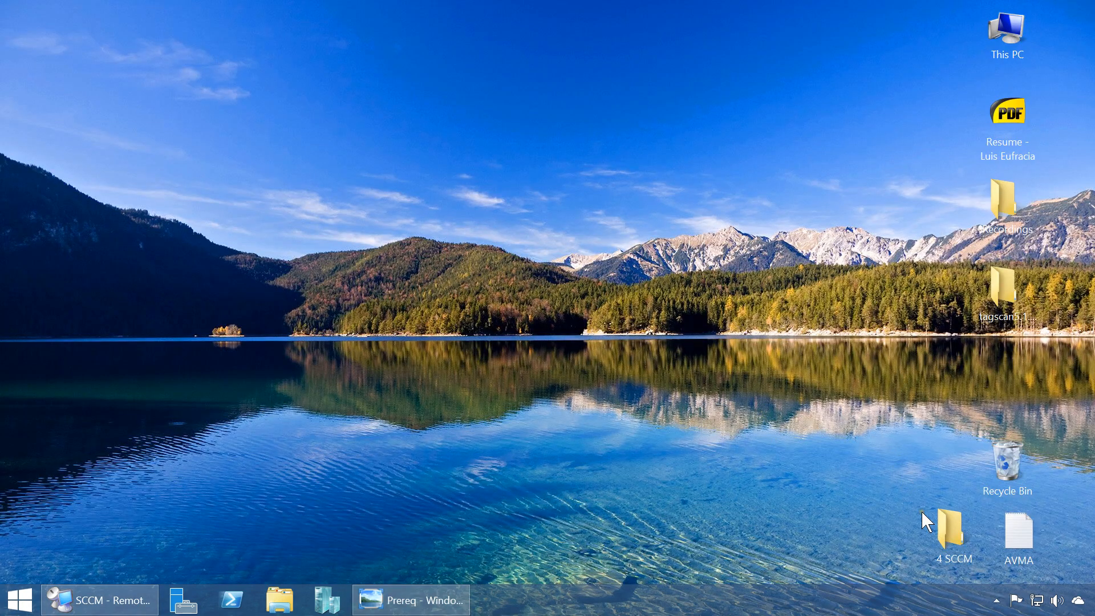
Open the 4 SCCM folder and examine its ADK, Downloads SCCM, SQL Server, SCCM 1511, Windows 10 and WS2016 source folders.
double_click(947, 522)
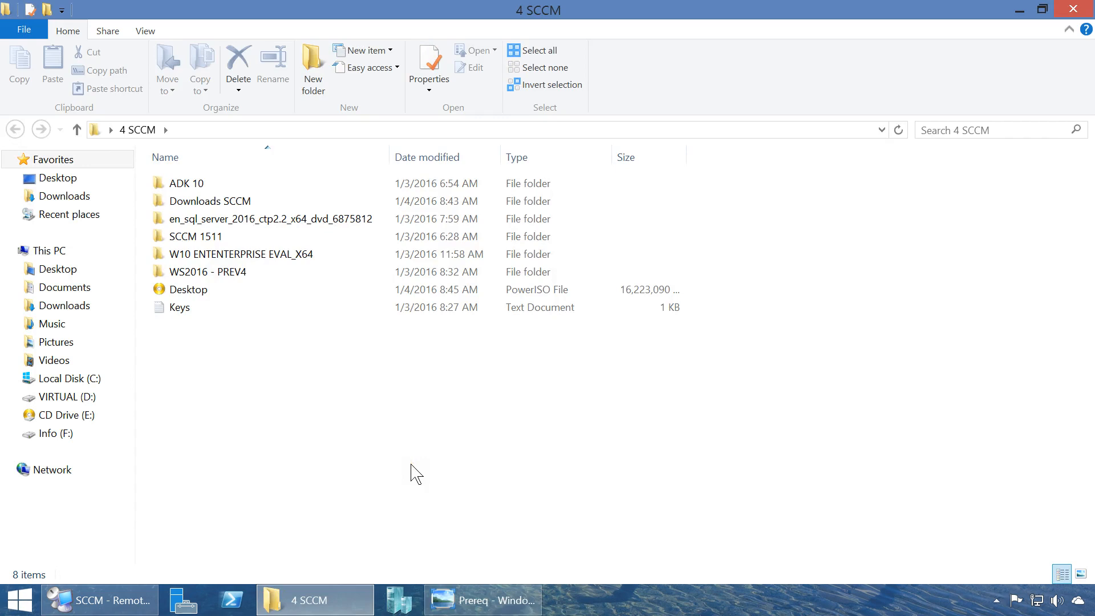
left_click(340, 426)
left_click(193, 195)
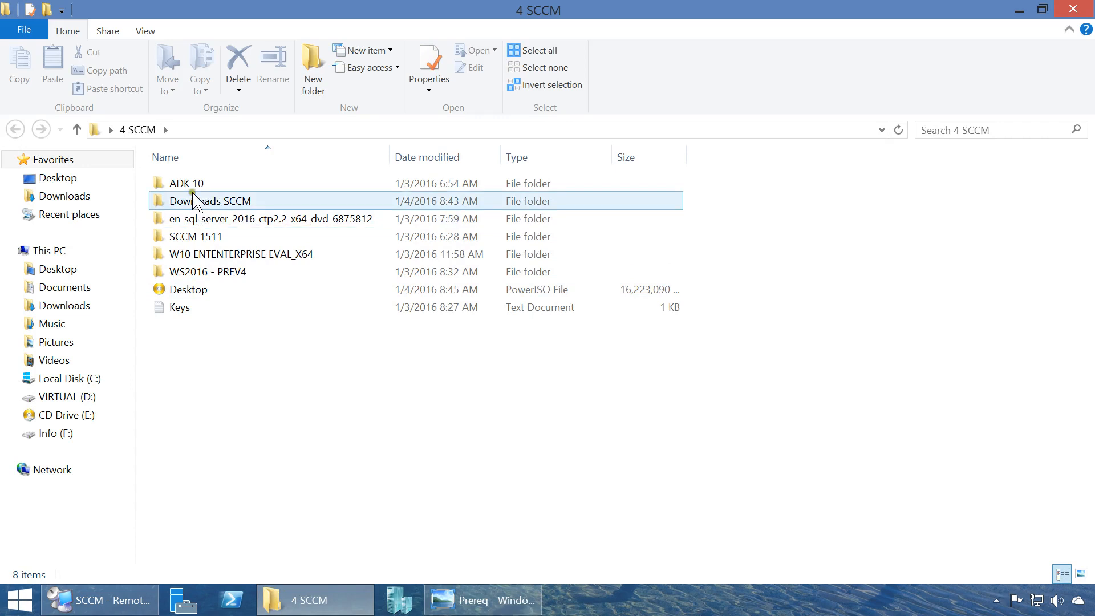
left_click(285, 200)
left_click(264, 272)
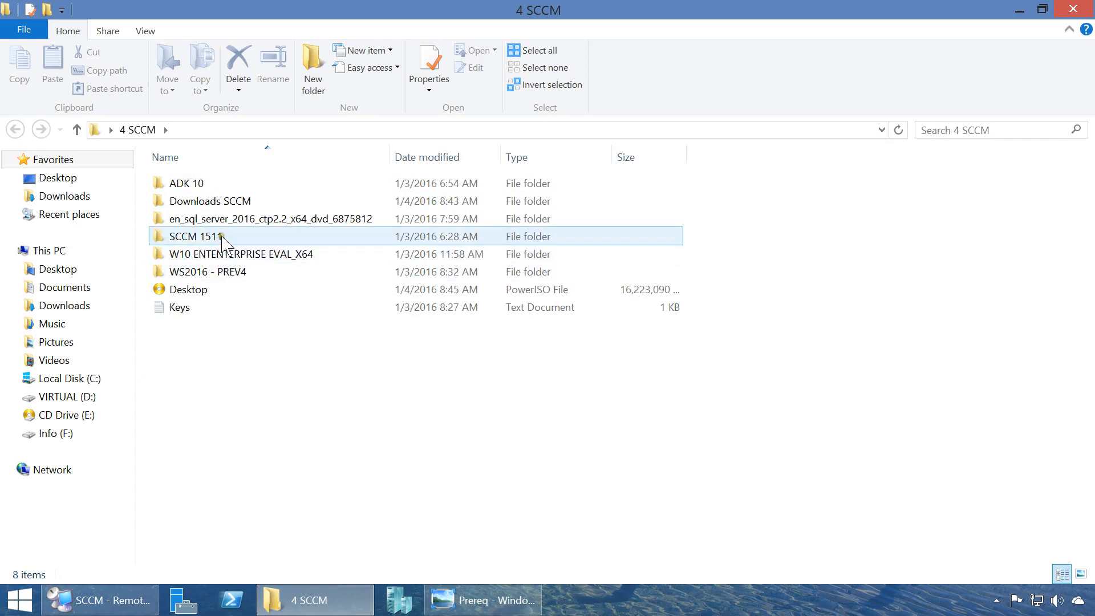
left_click(213, 197)
left_click(208, 181)
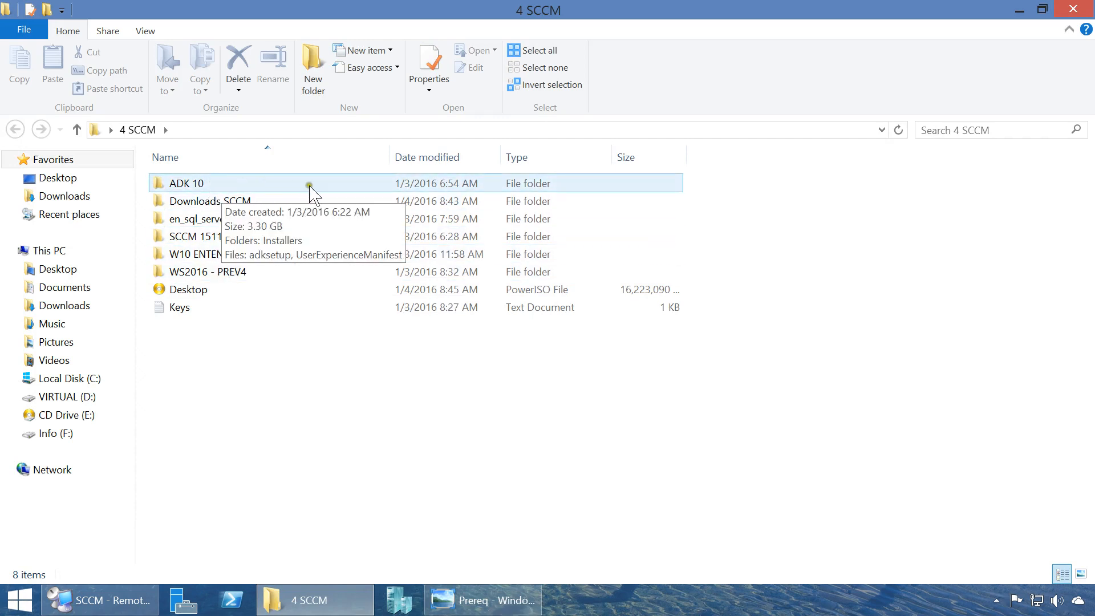
left_click(282, 203)
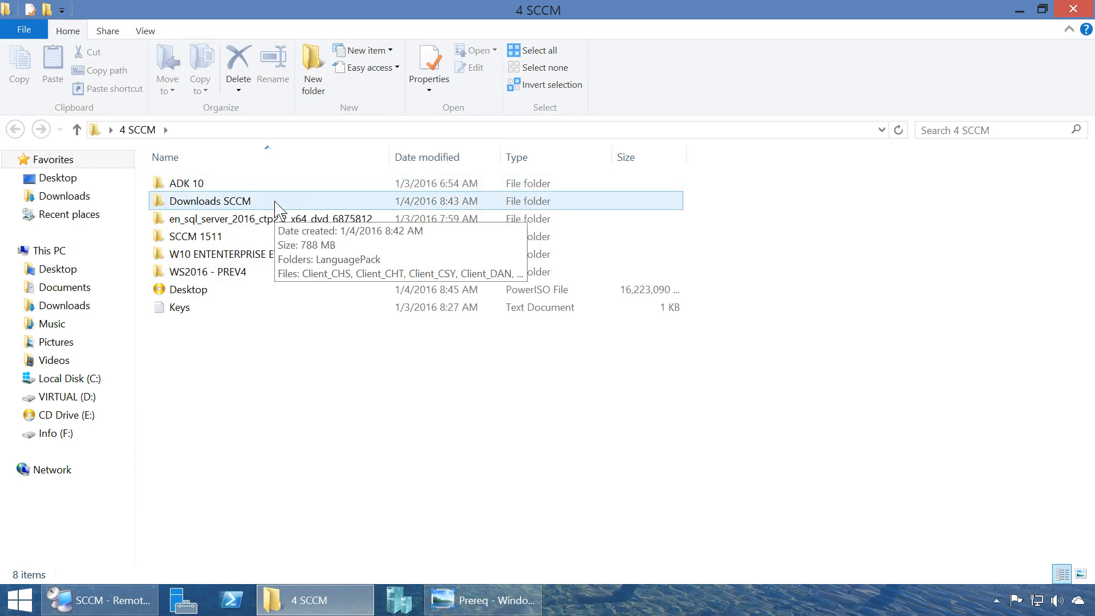
left_click(317, 219)
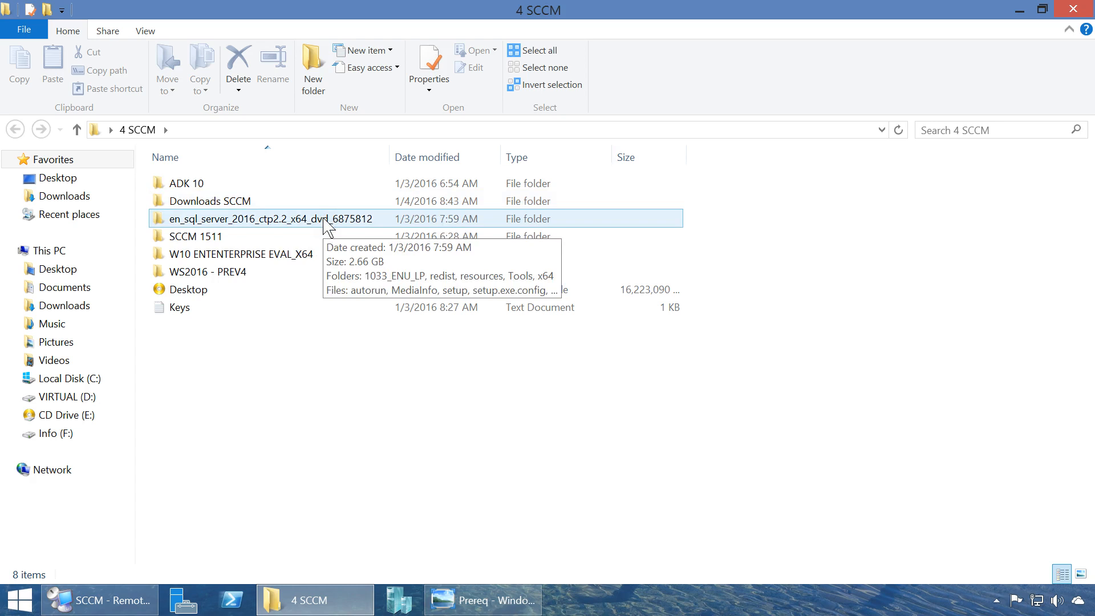
left_click(296, 237)
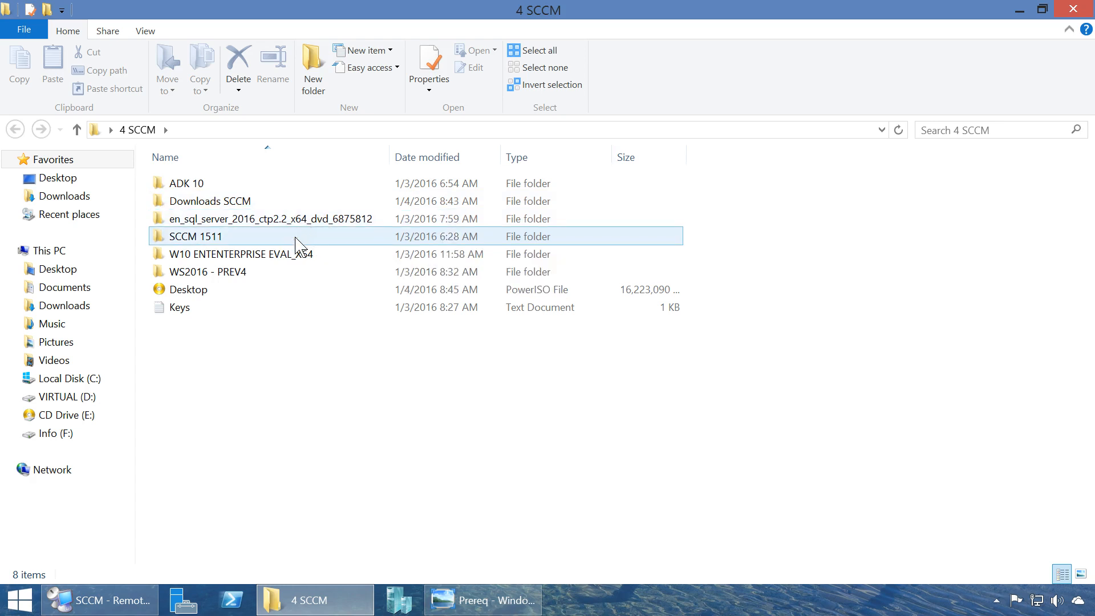
mouse_move(295, 238)
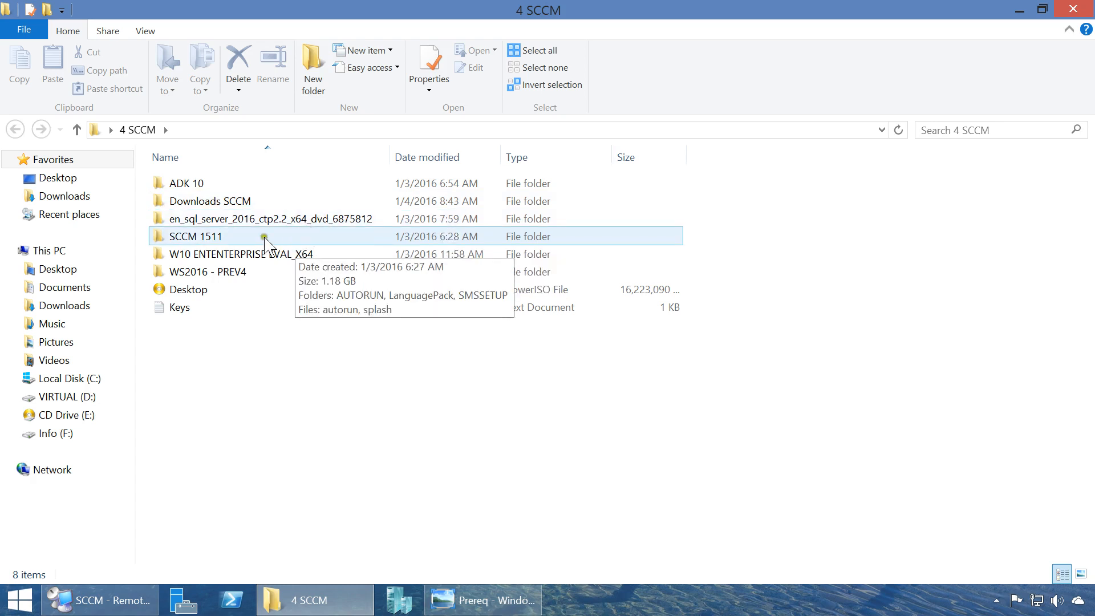
left_click(244, 239)
left_click(226, 254)
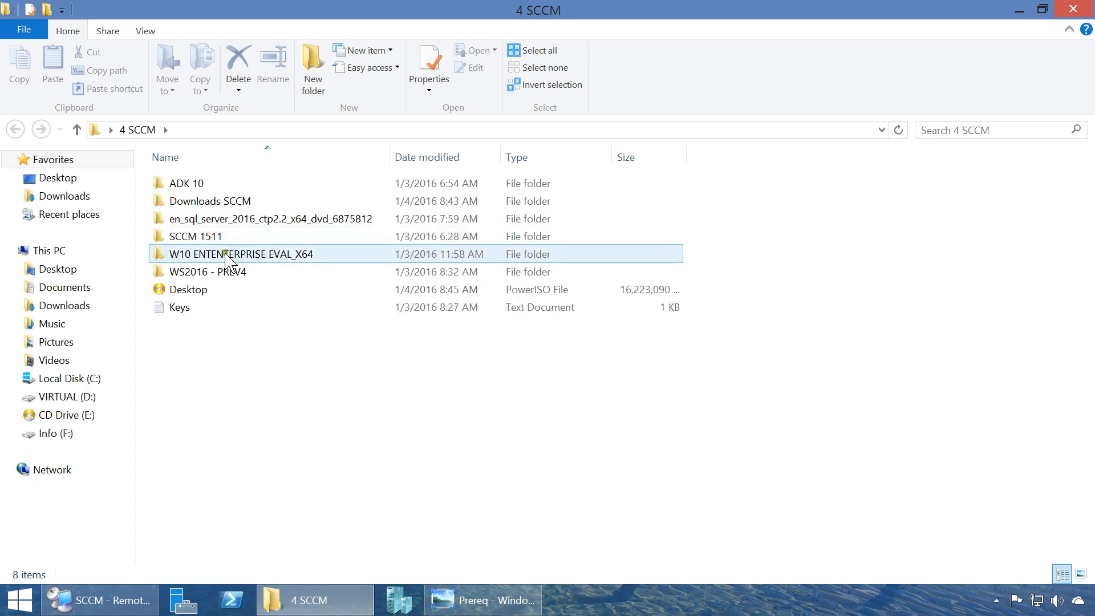
mouse_move(224, 255)
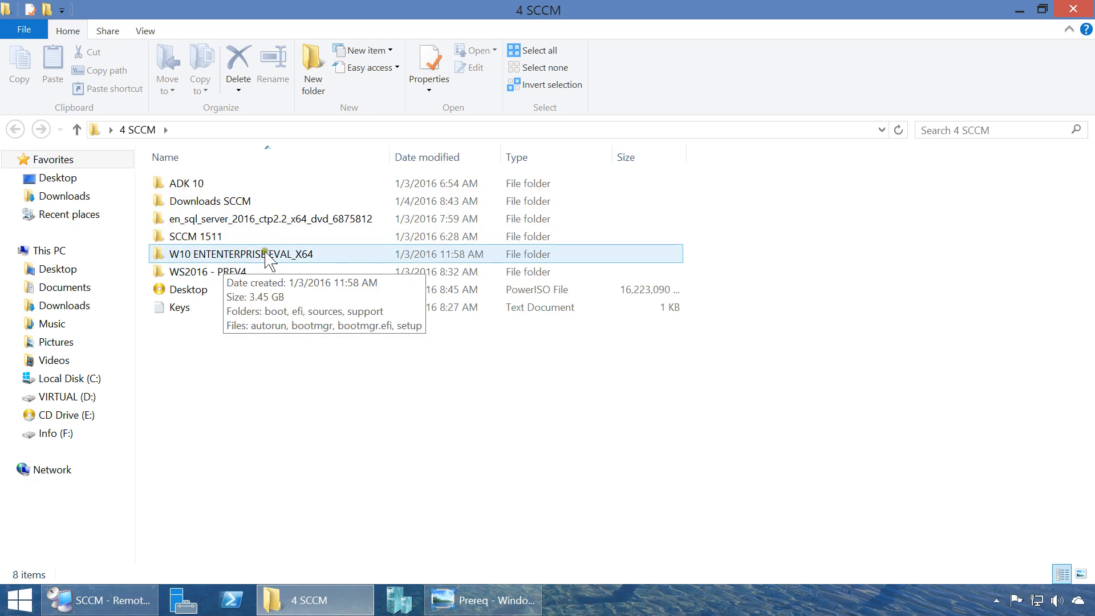
left_click(251, 254)
left_click(226, 273)
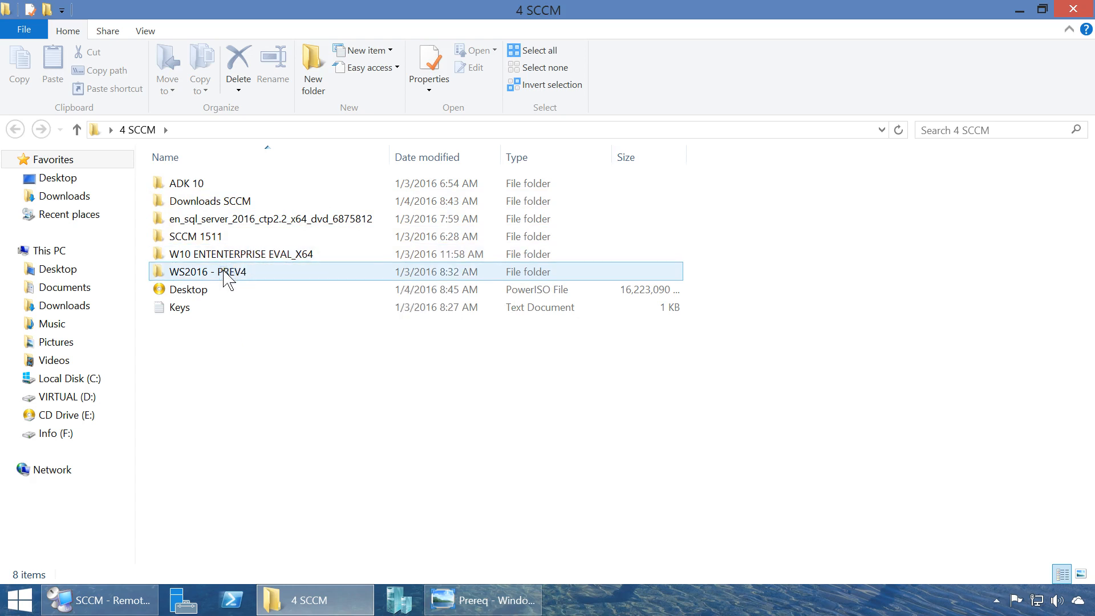
mouse_move(237, 272)
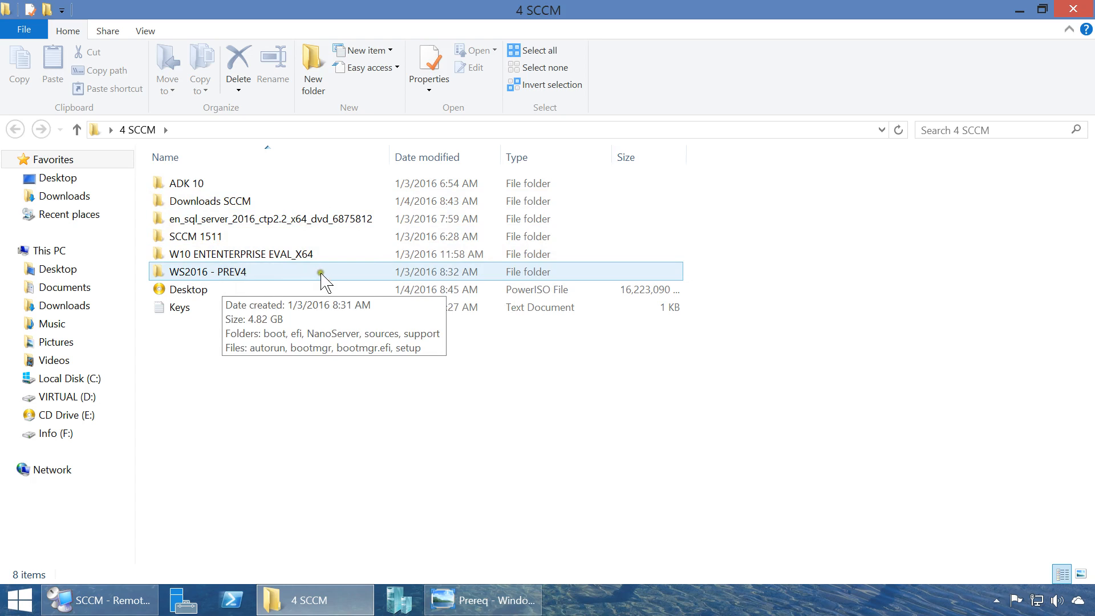
Inspect the contents of the Desktop ISO image in PowerISO, then close it and the 4 SCCM folder.
left_click(278, 290)
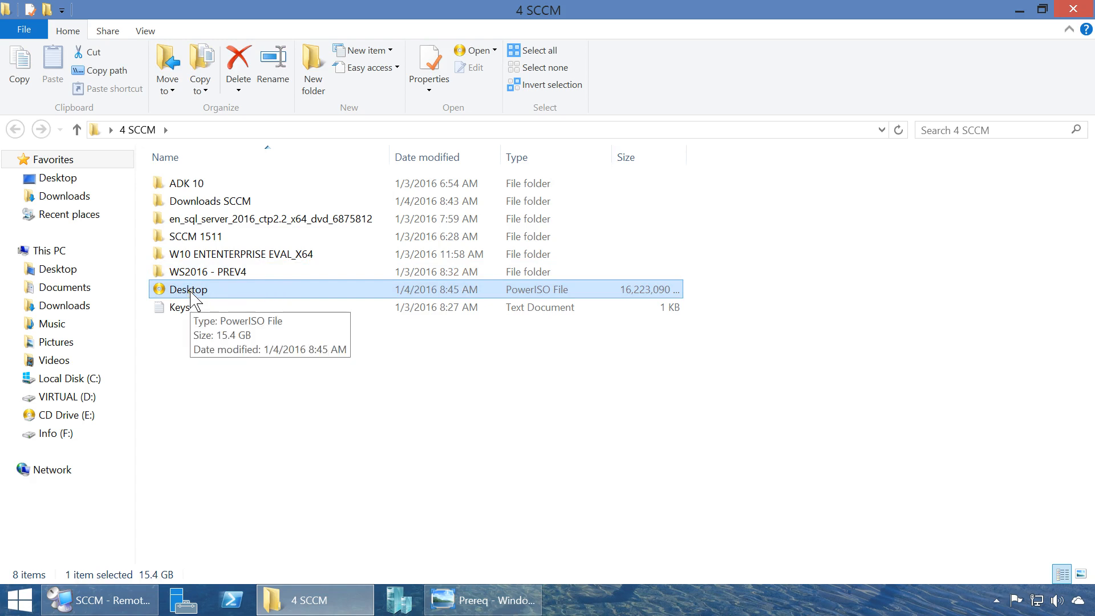
left_click(229, 290)
mouse_move(230, 292)
left_mouse_down()
mouse_move(222, 219)
mouse_move(235, 308)
mouse_move(235, 299)
left_mouse_up()
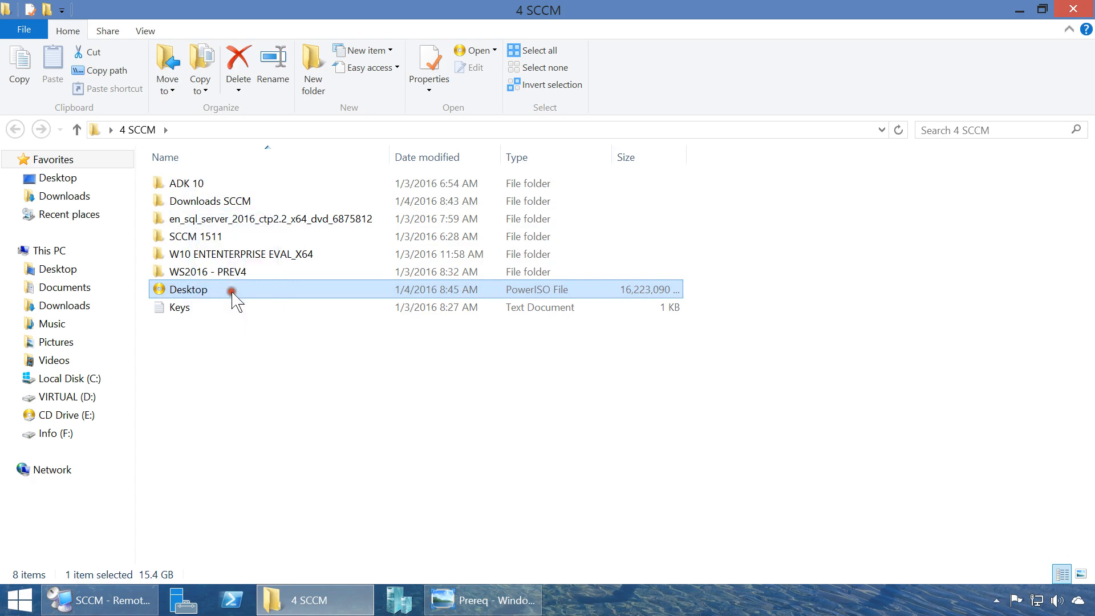
double_click(202, 291)
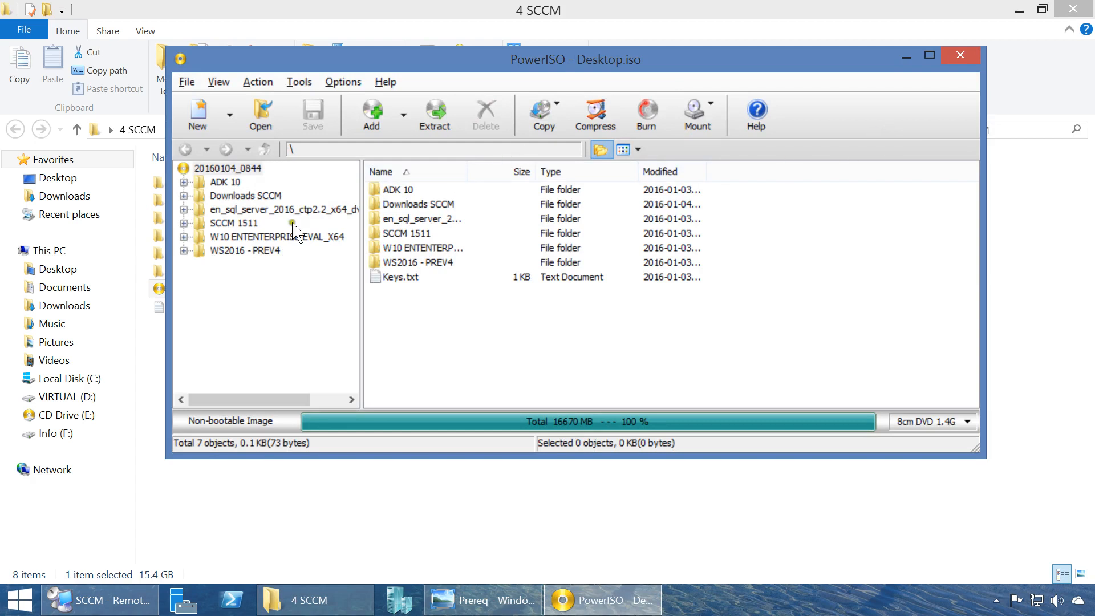
left_click(963, 55)
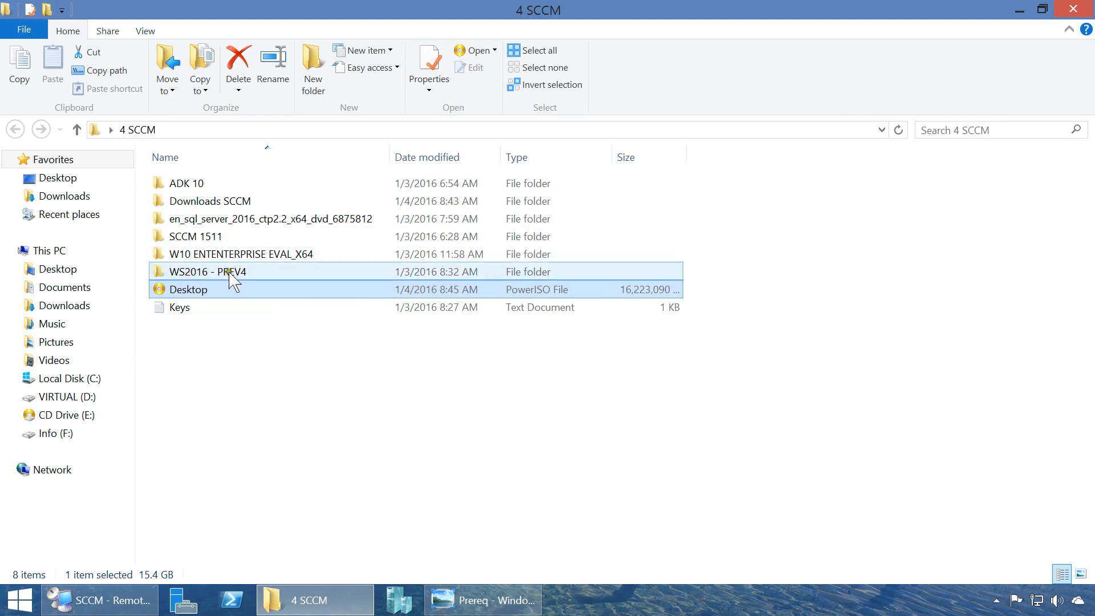
left_click(1080, 8)
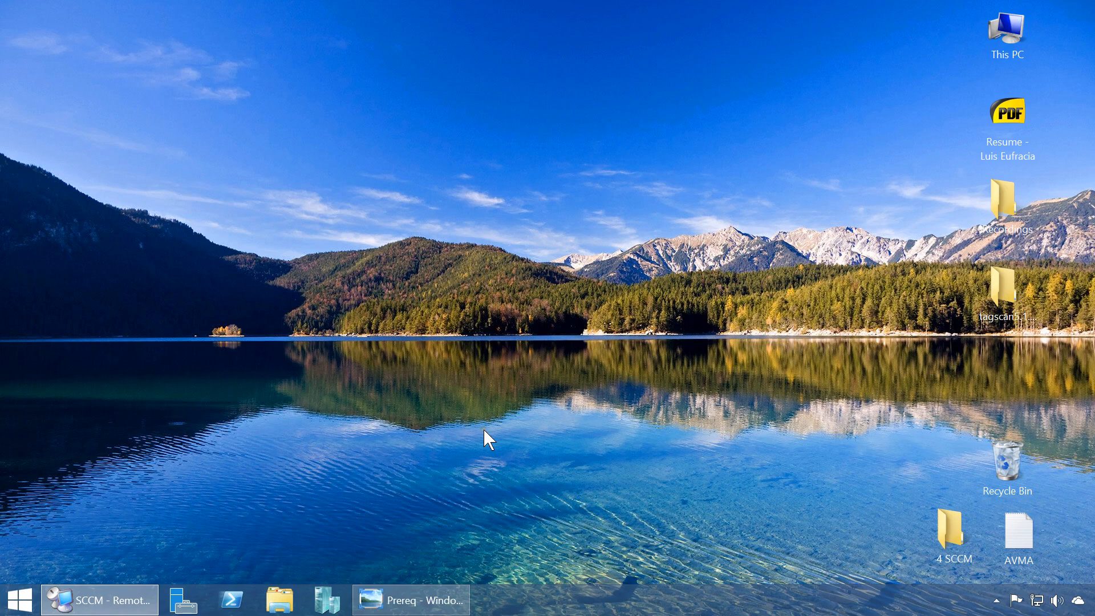
In Hyper-V Manager, add a DVD drive to the SCSI controller in the DC virtual machine's settings.
left_click(327, 599)
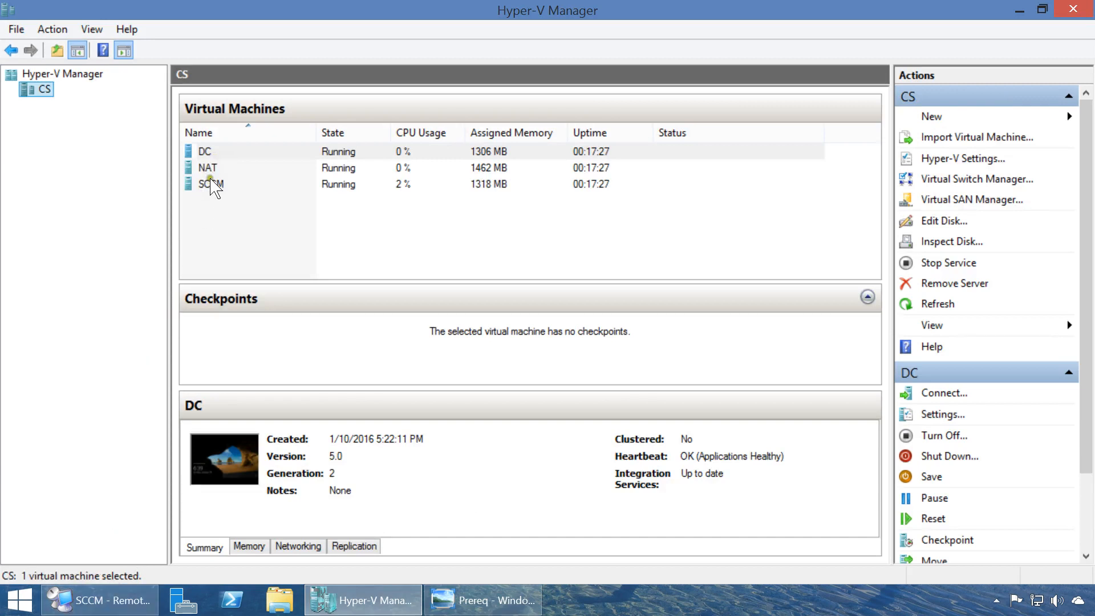
right_click(207, 153)
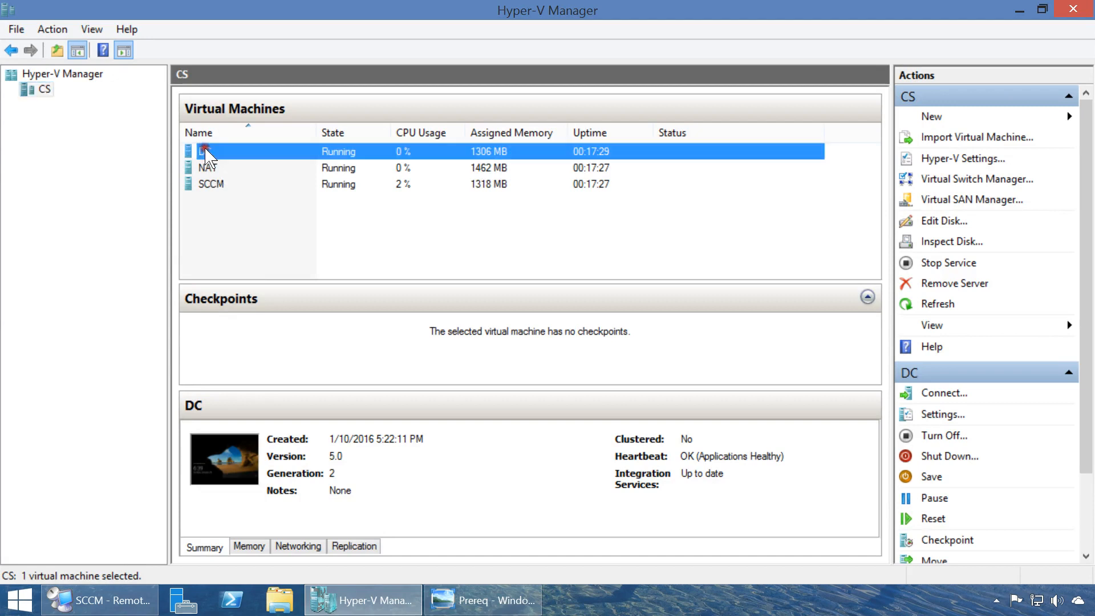
left_click(251, 185)
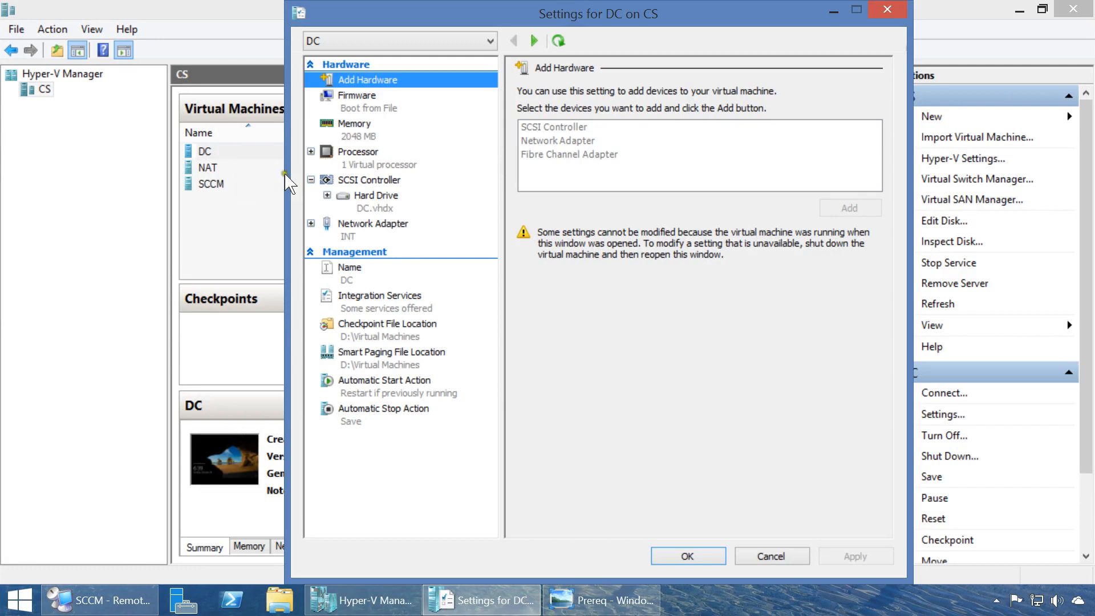
left_click(368, 180)
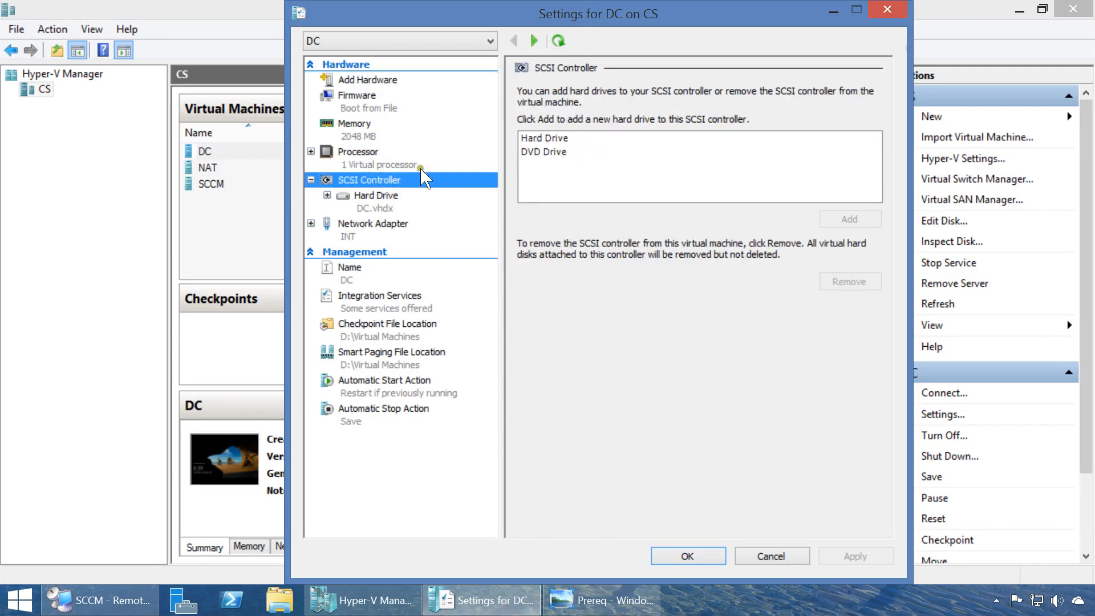
left_click(569, 154)
left_click(836, 224)
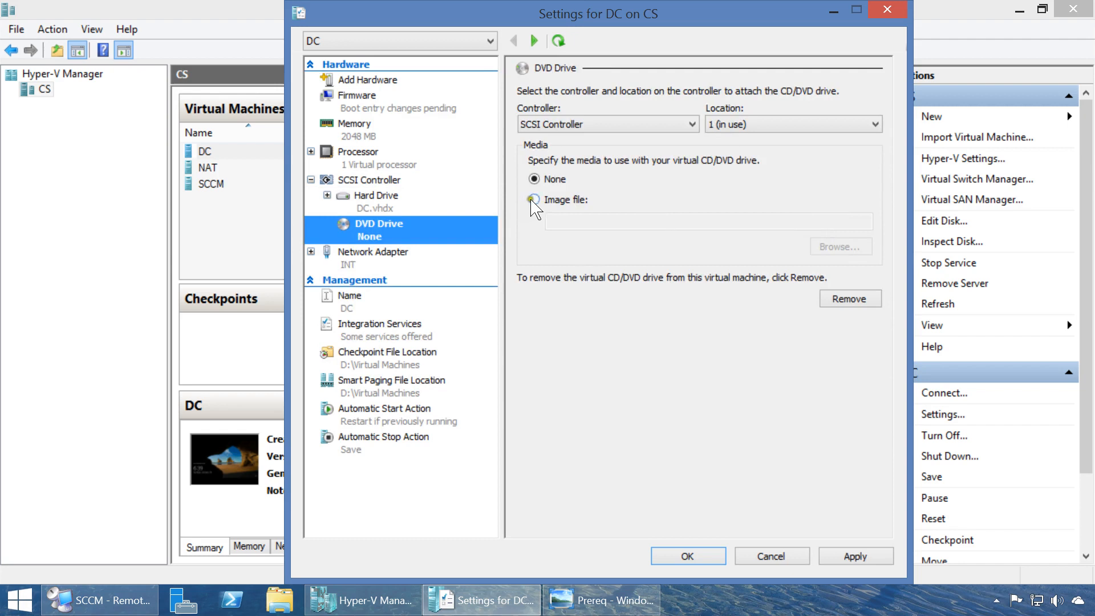
Assign Desktop.iso from the 4 SCCM desktop folder as the image file of DC's DVD drive.
left_click(532, 200)
left_click(828, 246)
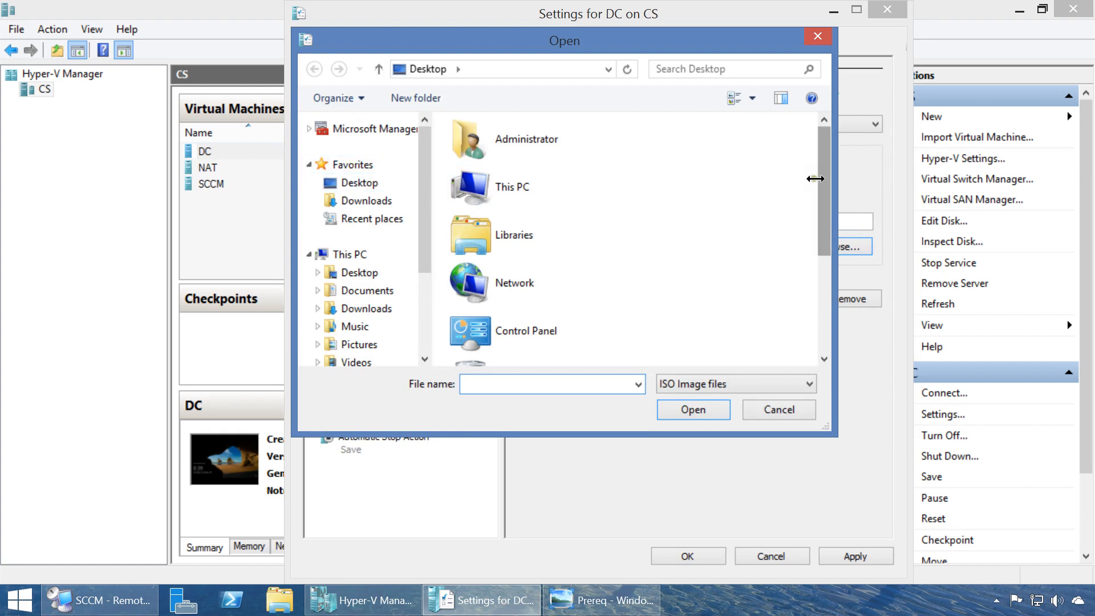
left_click_drag(827, 203, 823, 285)
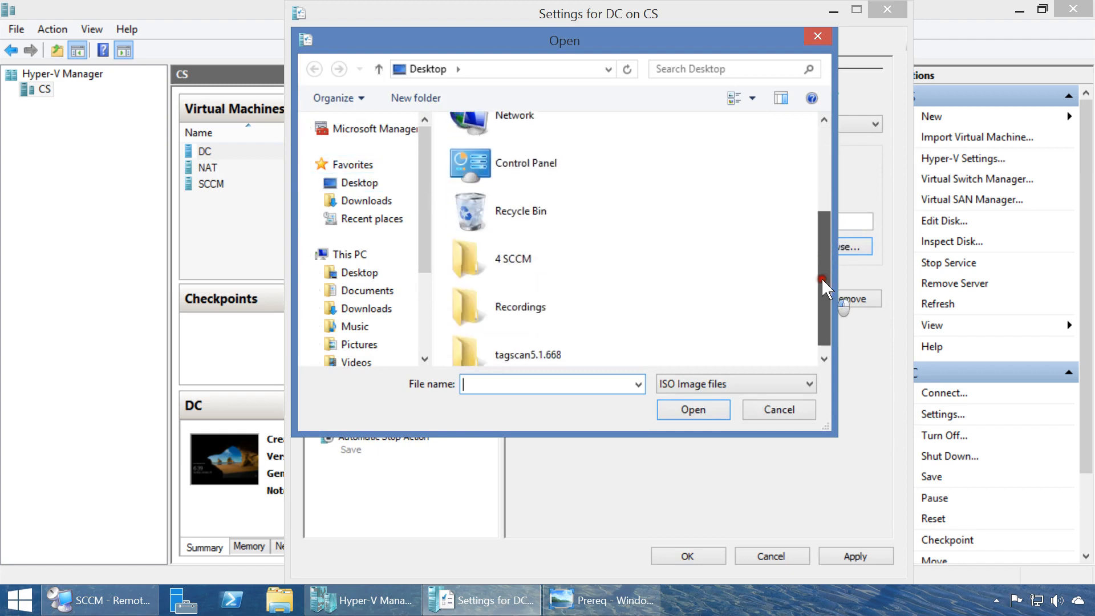
double_click(476, 260)
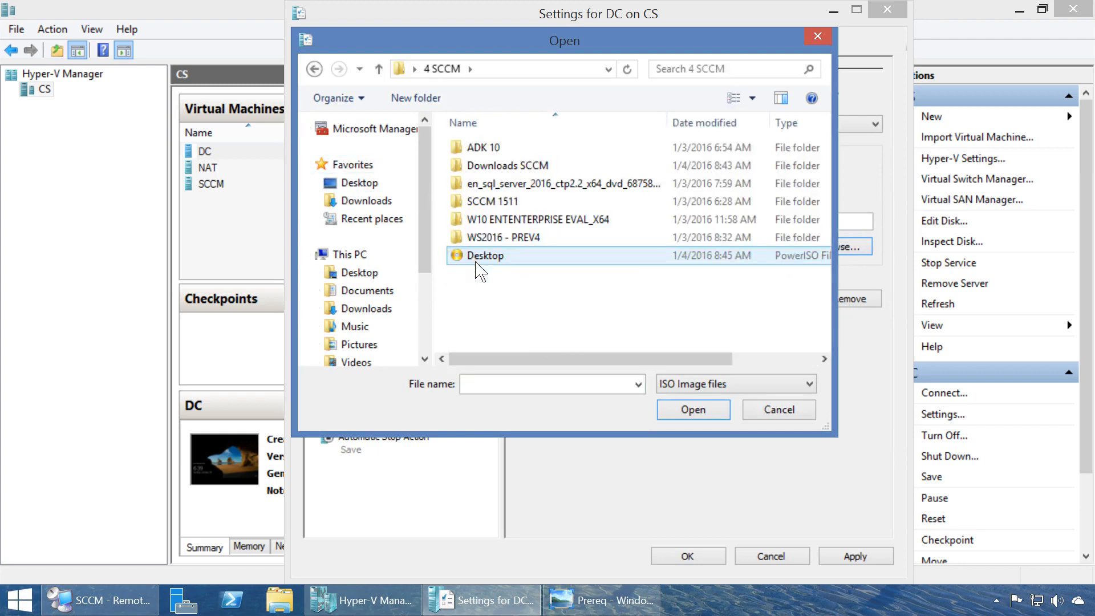
double_click(477, 256)
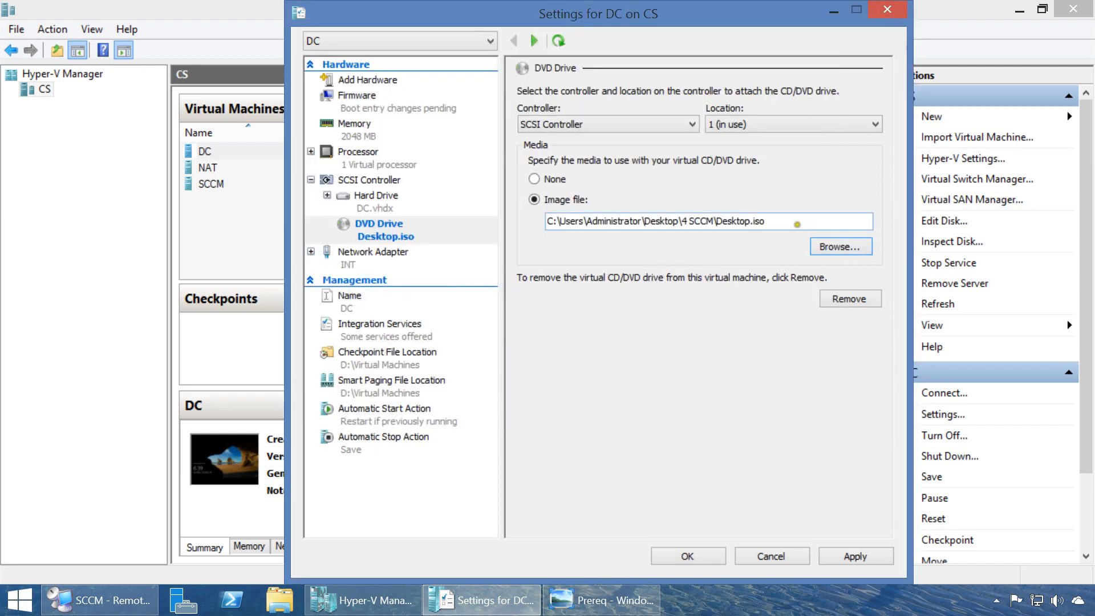
Copy the full path of the DVD image file and save the DC virtual machine's settings.
left_click_drag(798, 224, 468, 214)
key("ctrl+c")
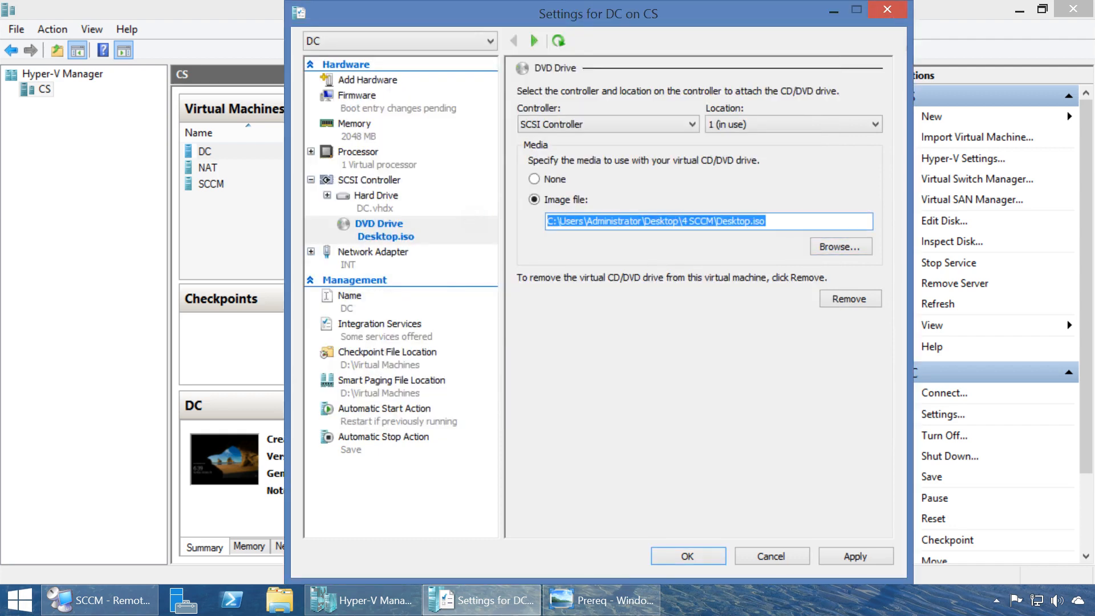
left_click(695, 553)
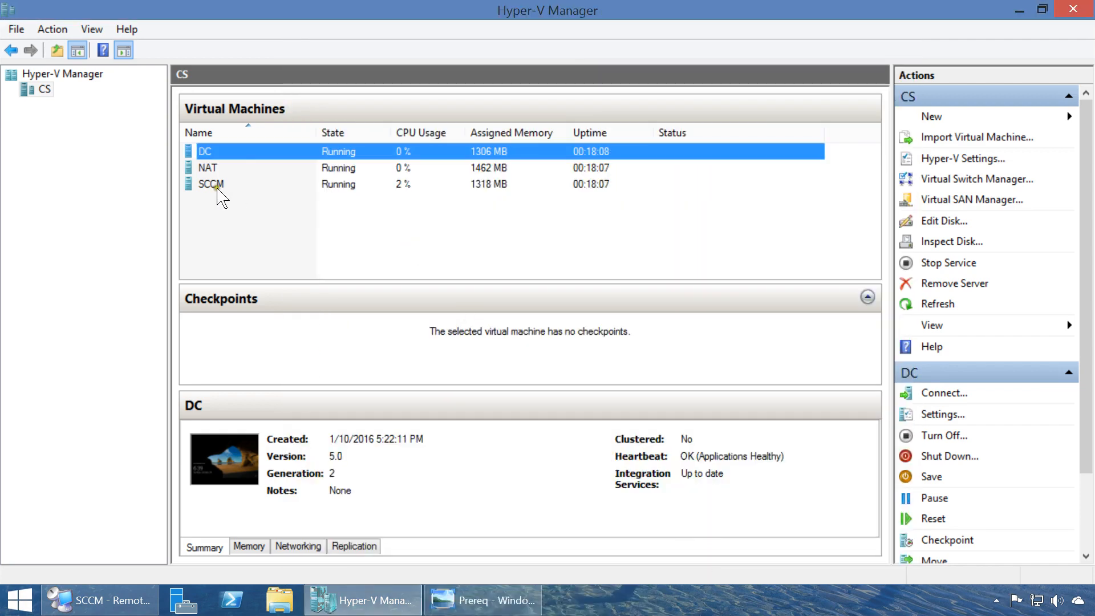
Add a DVD drive to the SCSI controller in the SCCM virtual machine's settings.
left_click(211, 184)
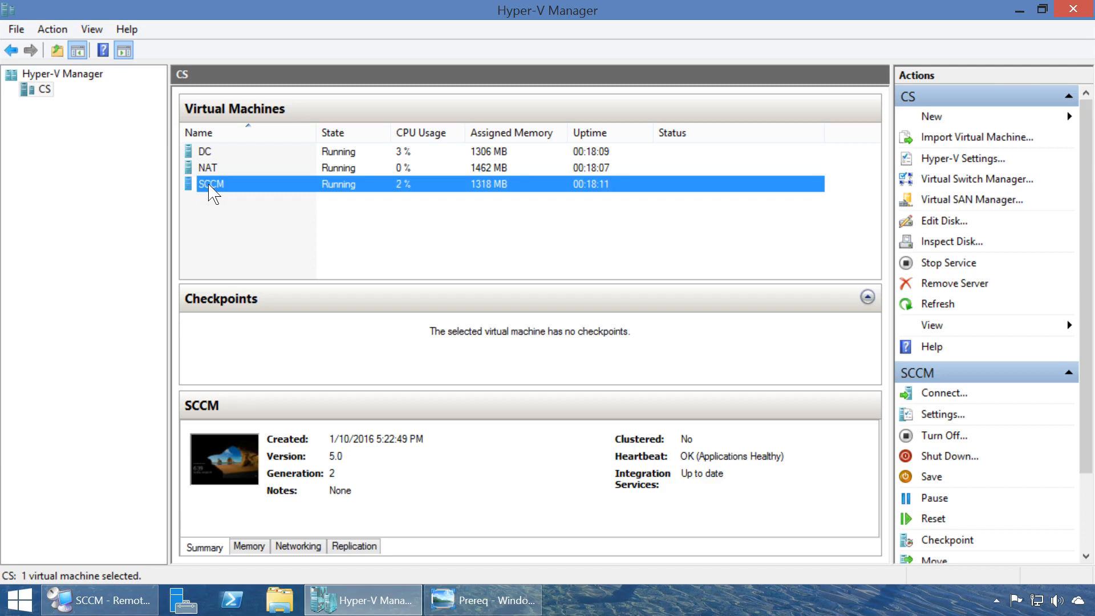
right_click(211, 186)
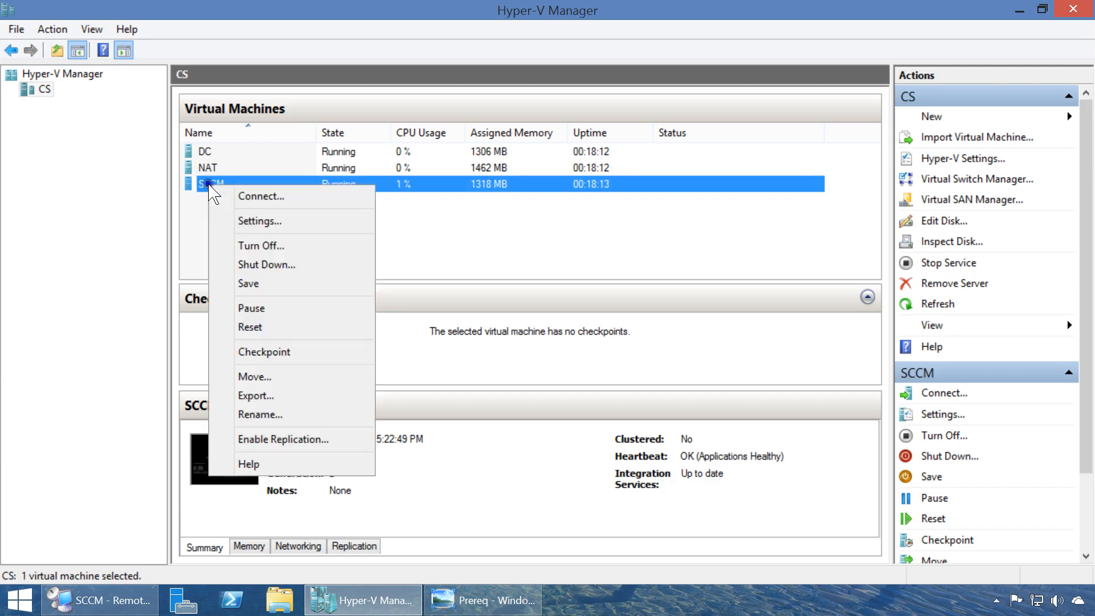
left_click(240, 221)
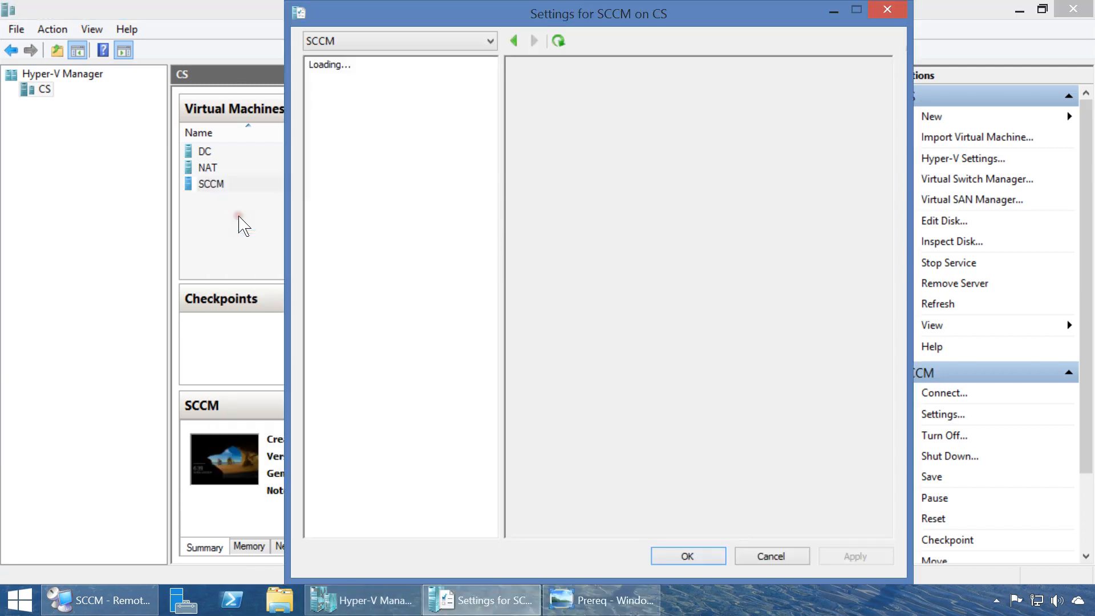
left_click(377, 181)
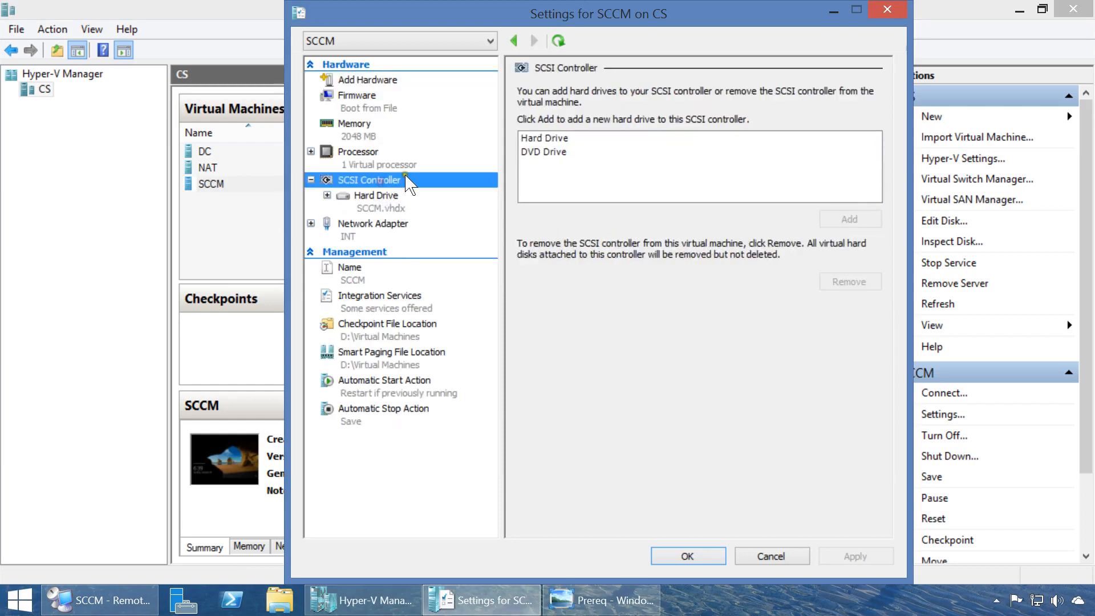
left_click(543, 152)
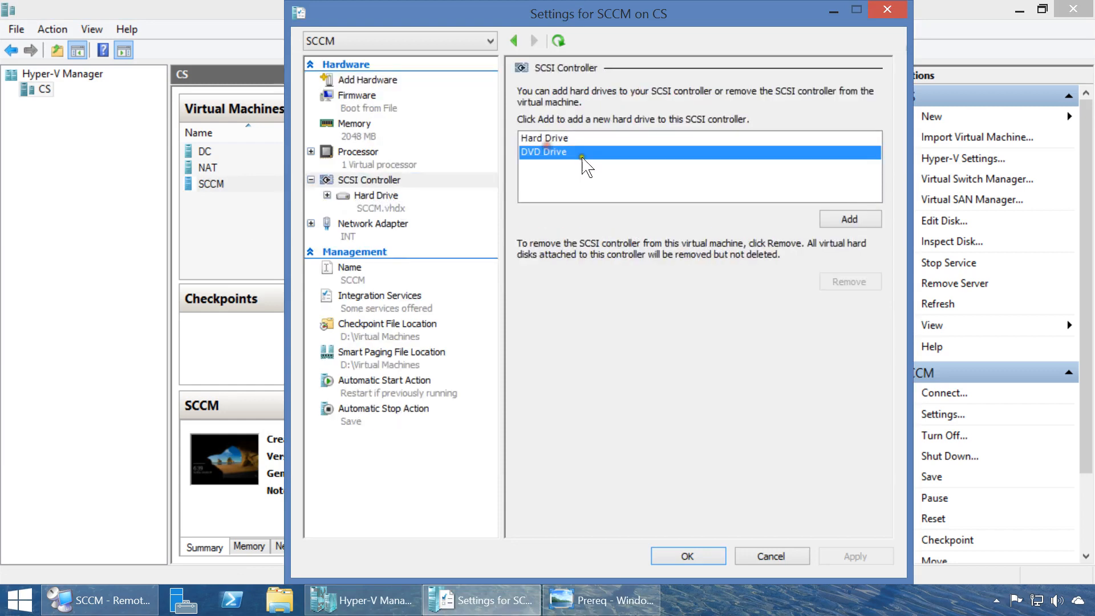
left_click(849, 219)
Set the SCCM DVD drive's image file to C:\Users\Administrator\Desktop\4 SCCM\Desktop.iso, save the settings and close Hyper-V Manager.
left_click(577, 199)
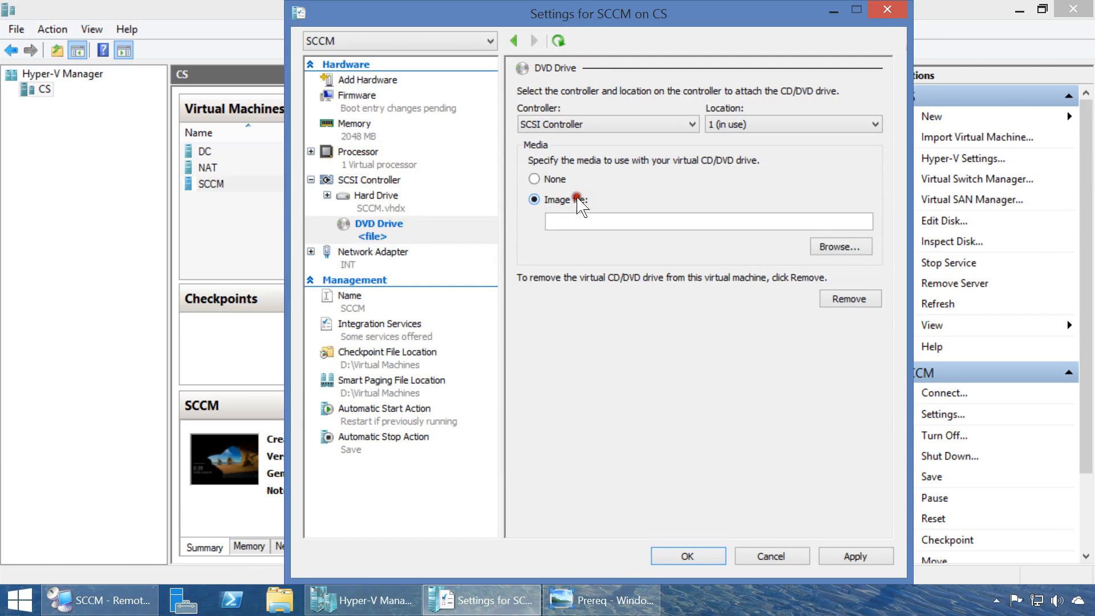
left_click(782, 221)
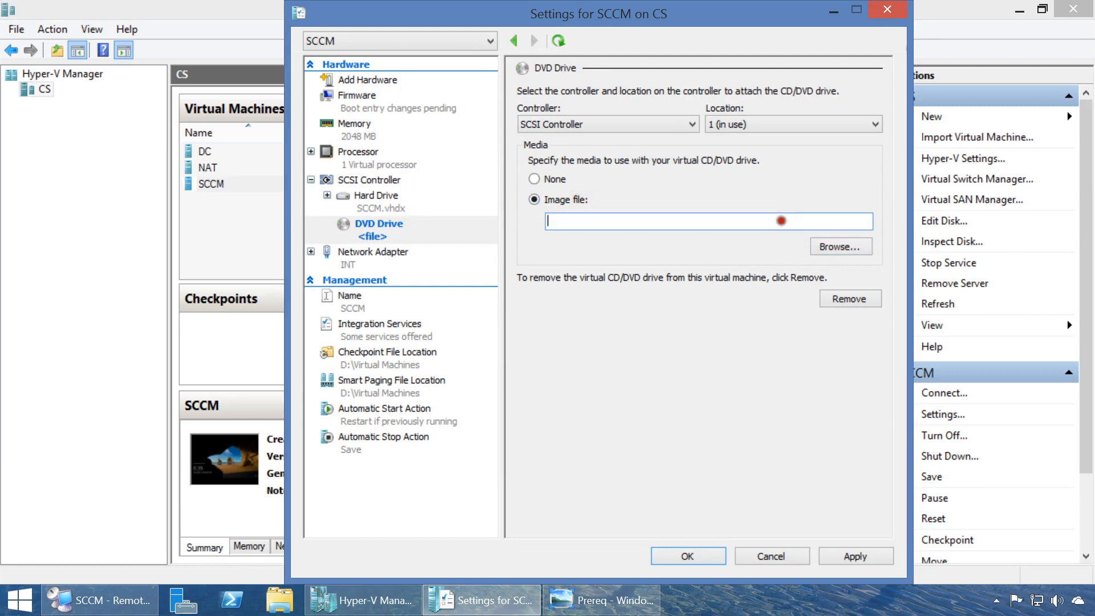
key("ctrl+v")
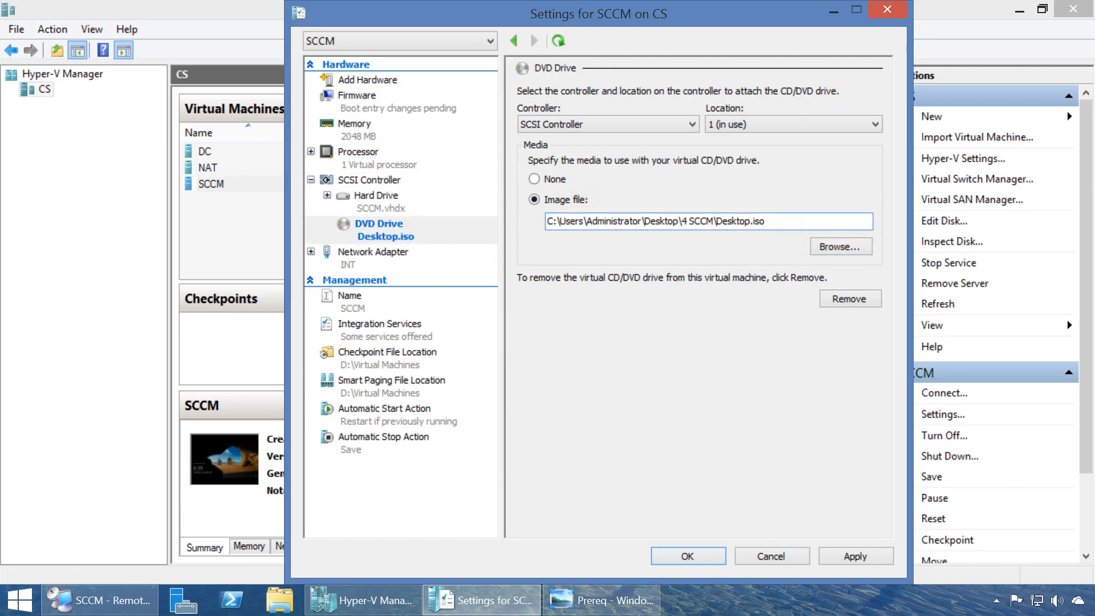
left_click(662, 554)
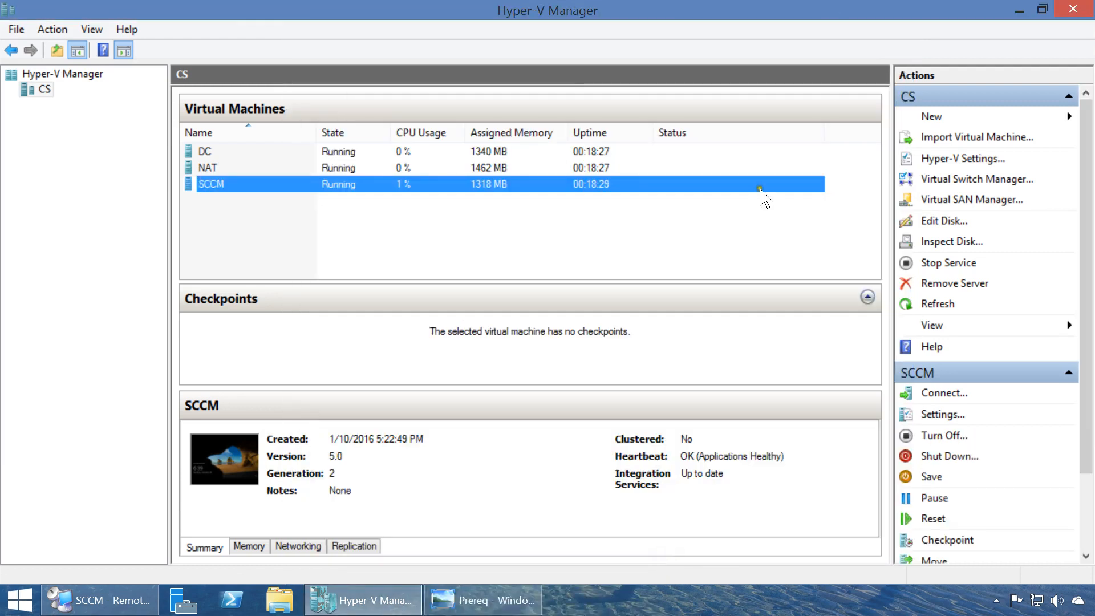
left_click(1087, 9)
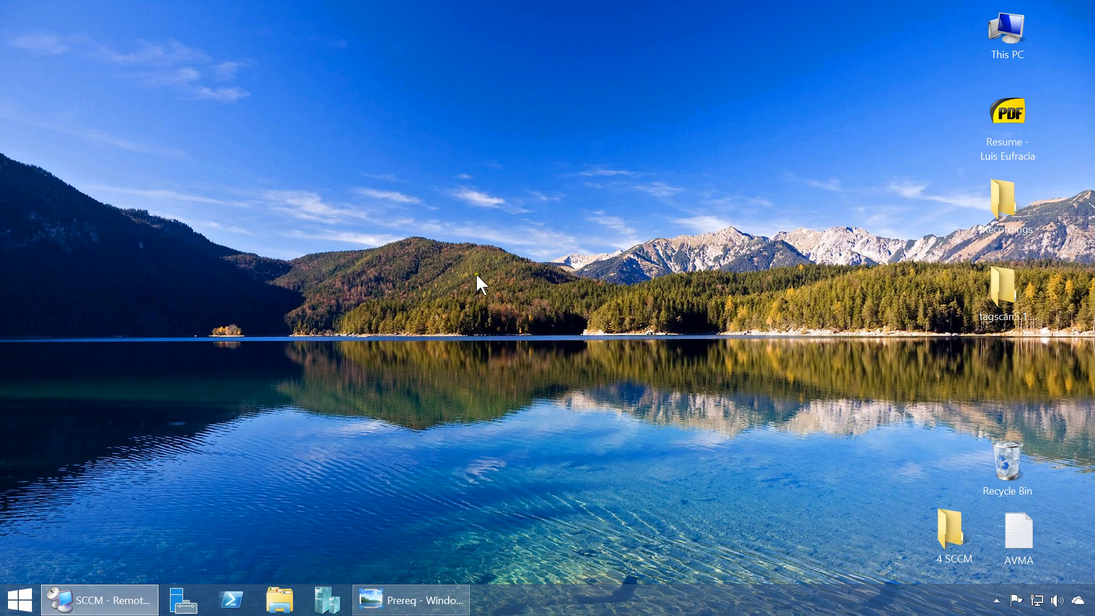
Switch to Remote Desktop Connection Manager and check for the DVD drive under This PC on the DC server.
left_click(121, 604)
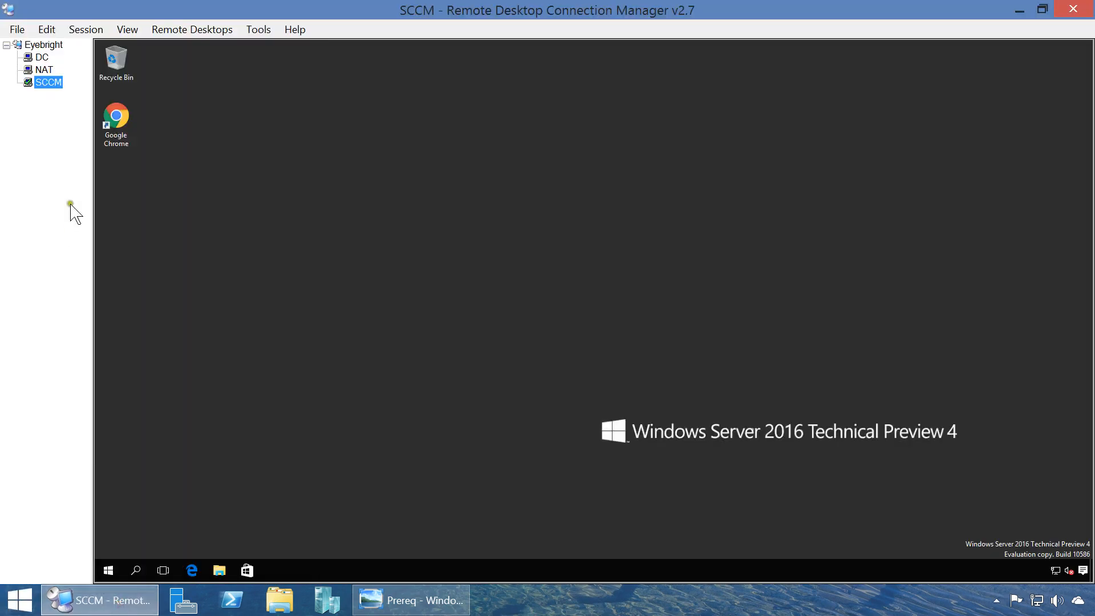
left_click(41, 57)
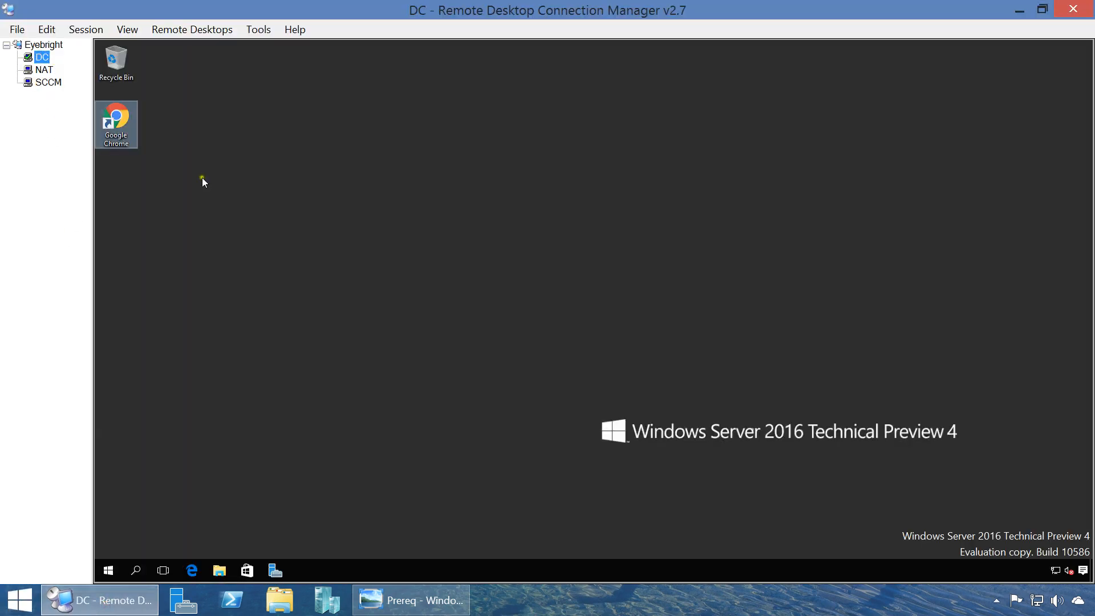
left_click(217, 568)
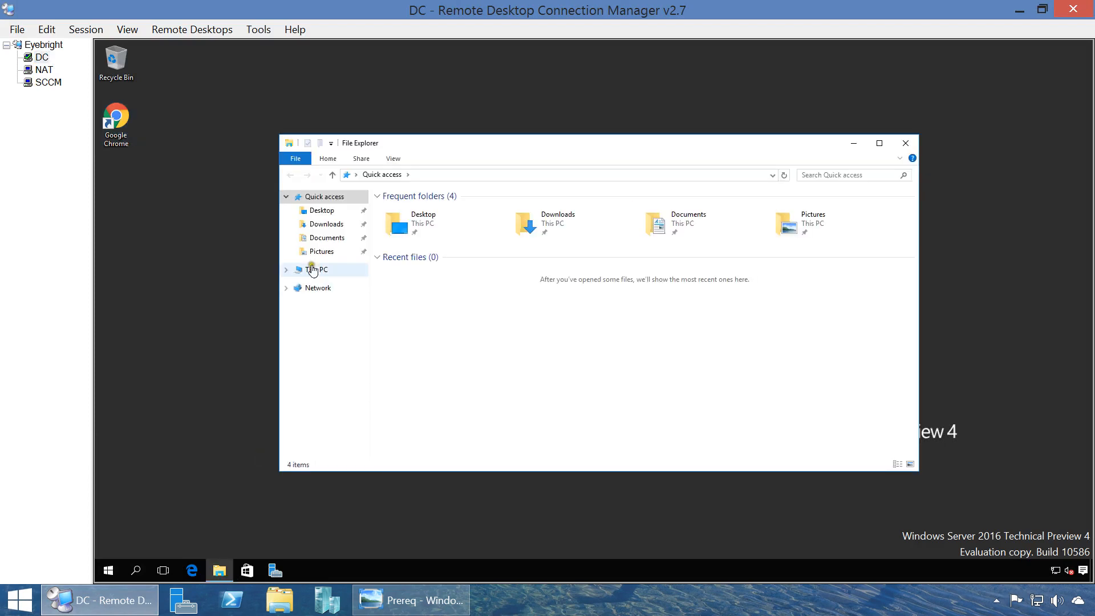
left_click(314, 269)
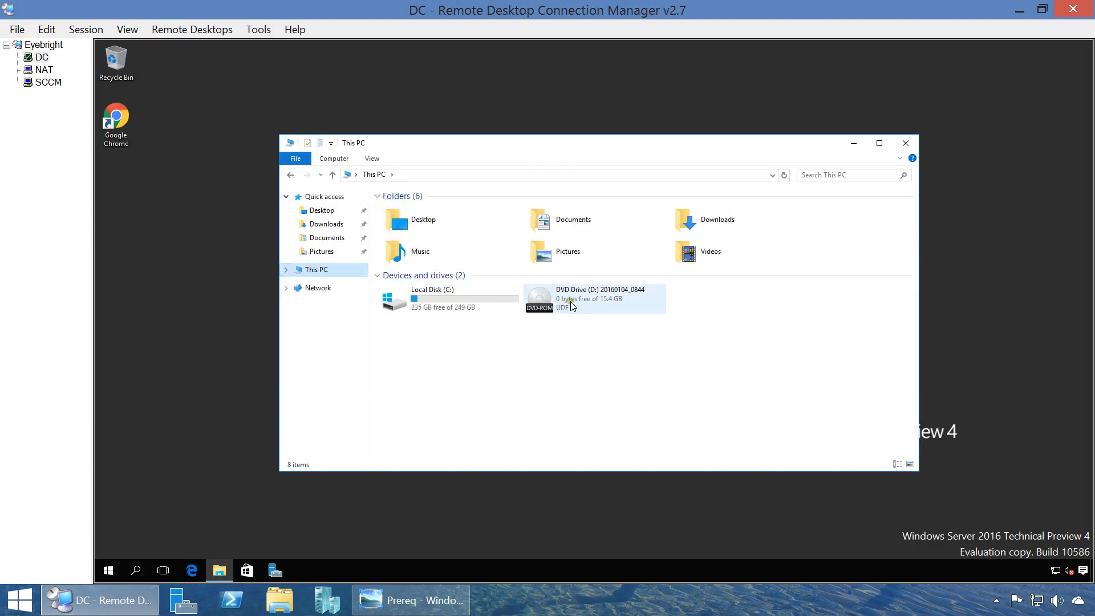
left_click(571, 305)
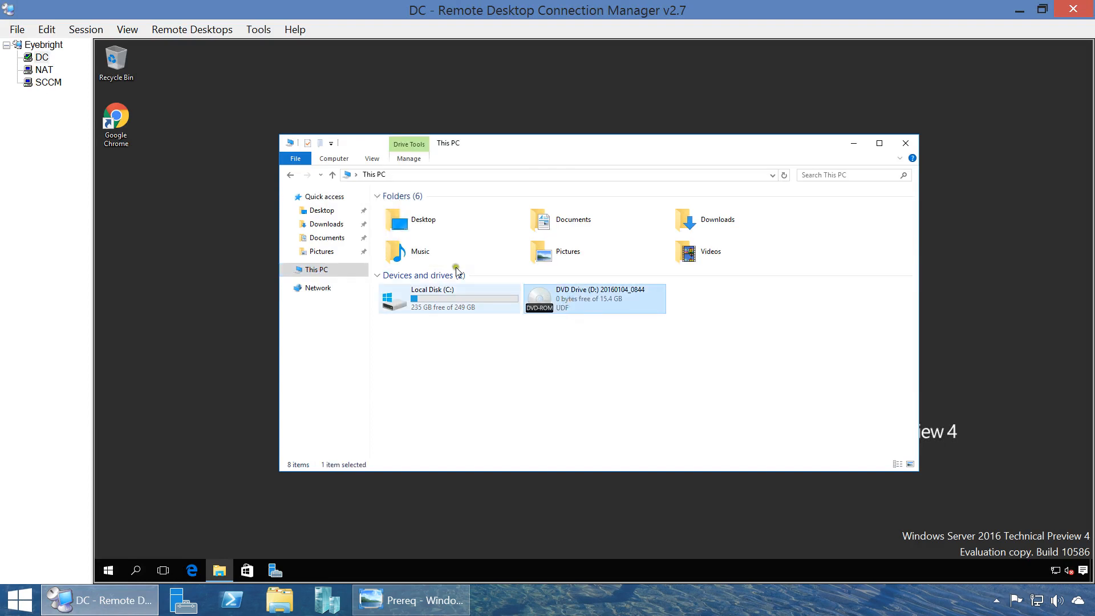
Check for the DVD drive under This PC on the SCCM server.
left_click(56, 83)
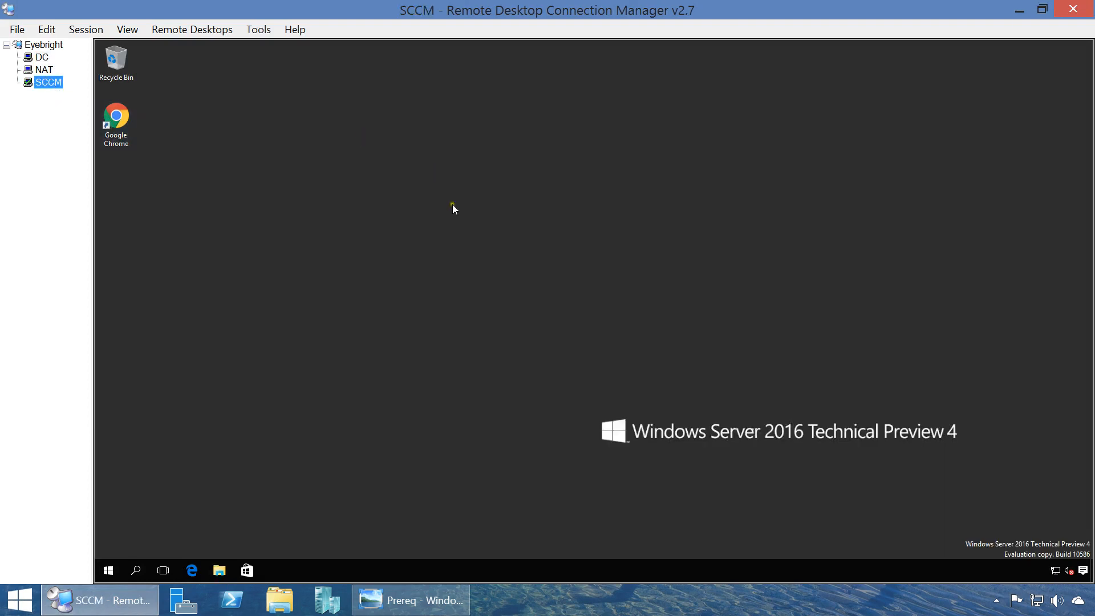
left_click(231, 541)
key("super+e")
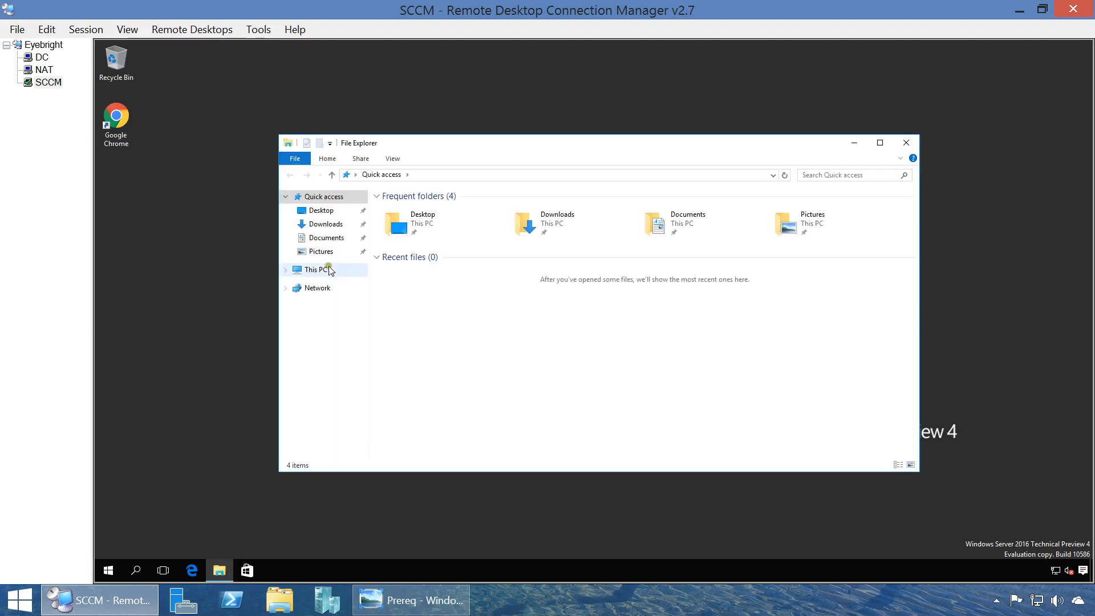
left_click(320, 270)
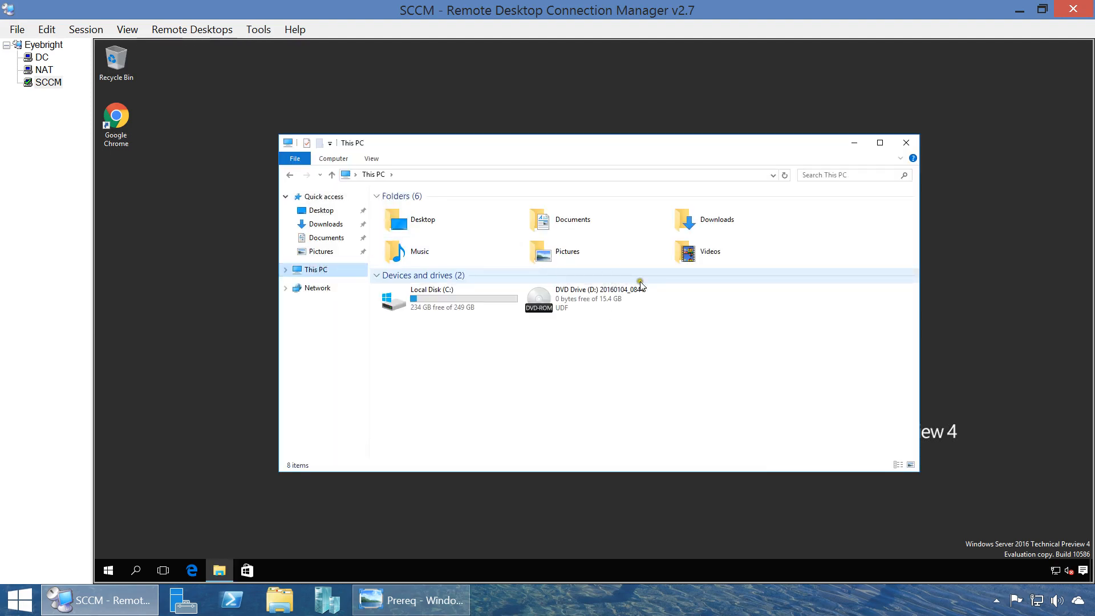
left_click(617, 303)
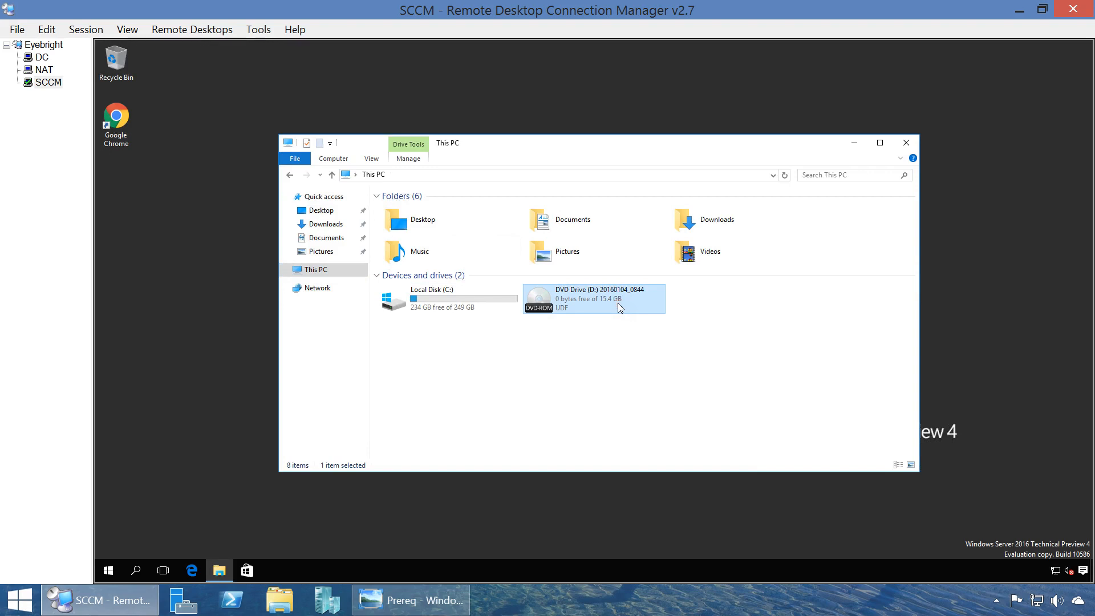
Review the prerequisites list in the Prereq image, and open Server Manager in the DC remote session.
left_click(434, 604)
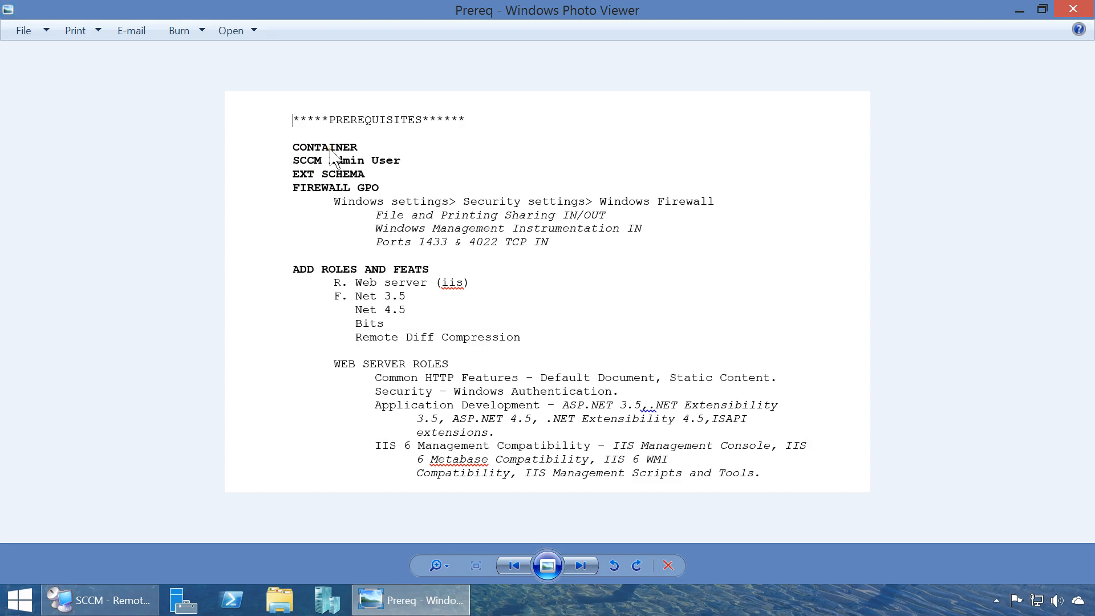
left_click(117, 599)
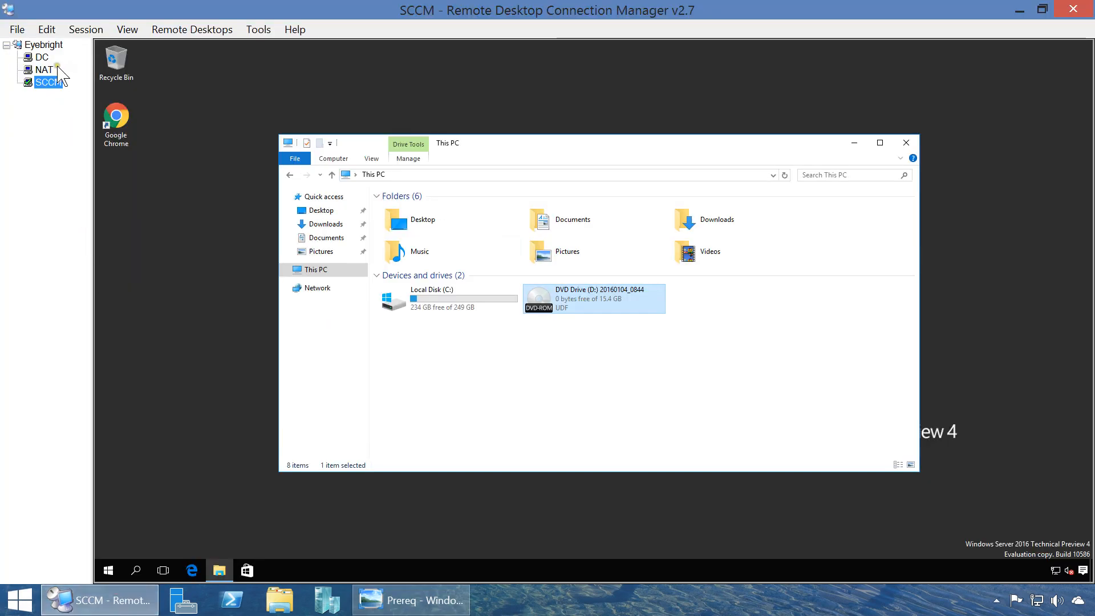
left_click(42, 57)
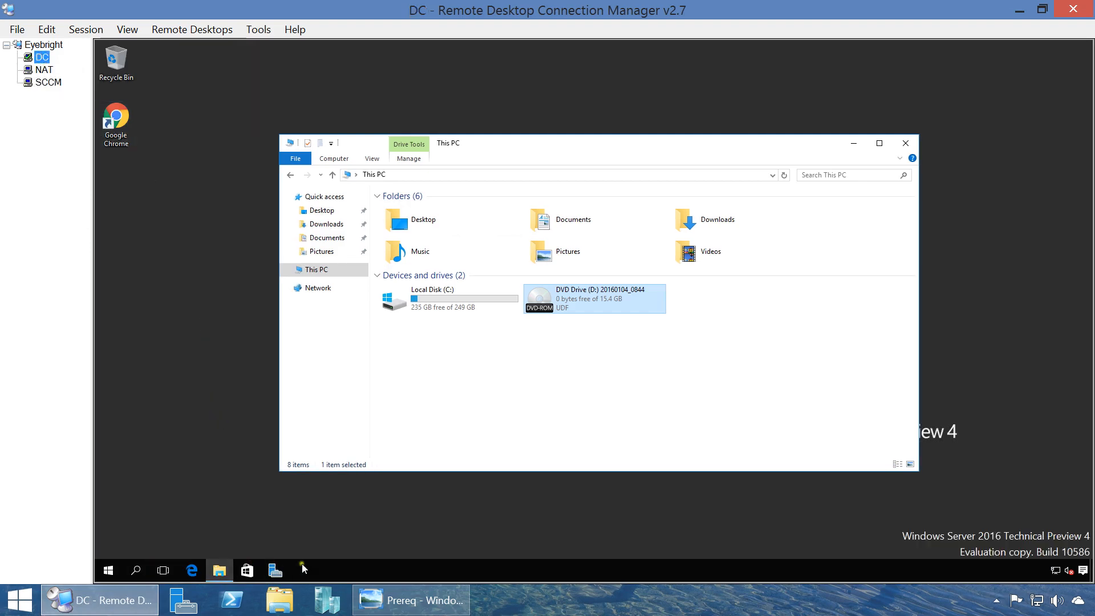
left_click(276, 569)
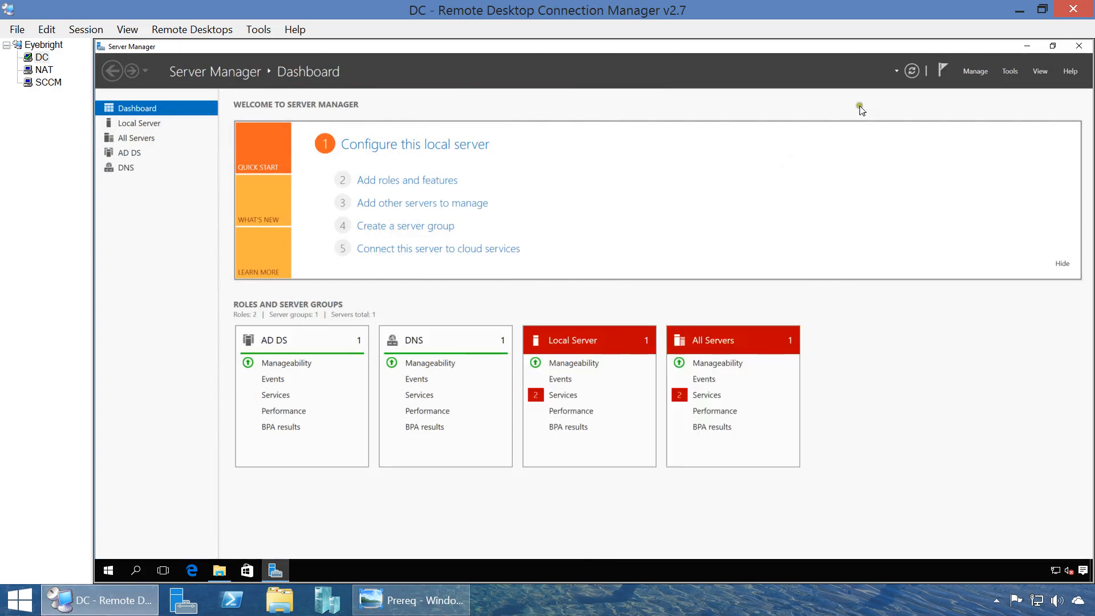
Open ADSI Edit from Server Manager, maximize its window and widen the console tree pane.
left_click(1010, 71)
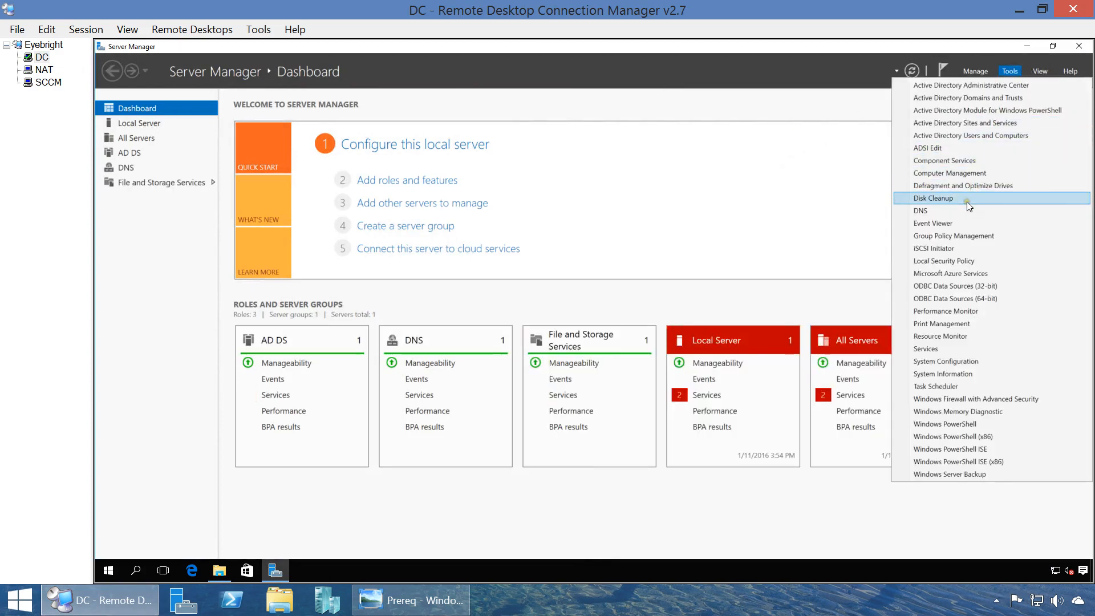
left_click(970, 149)
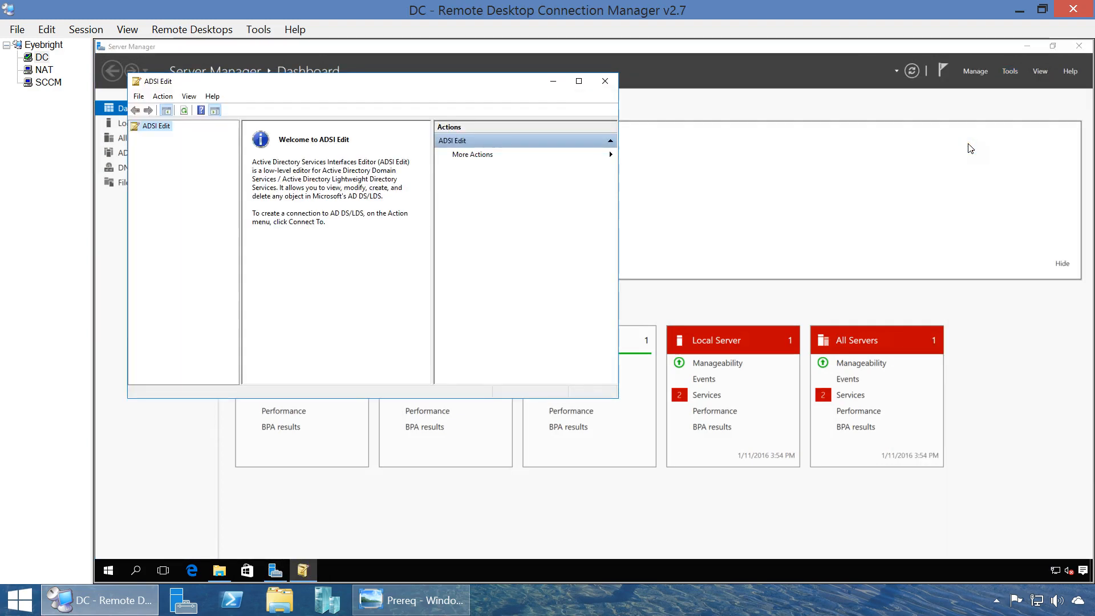
double_click(316, 85)
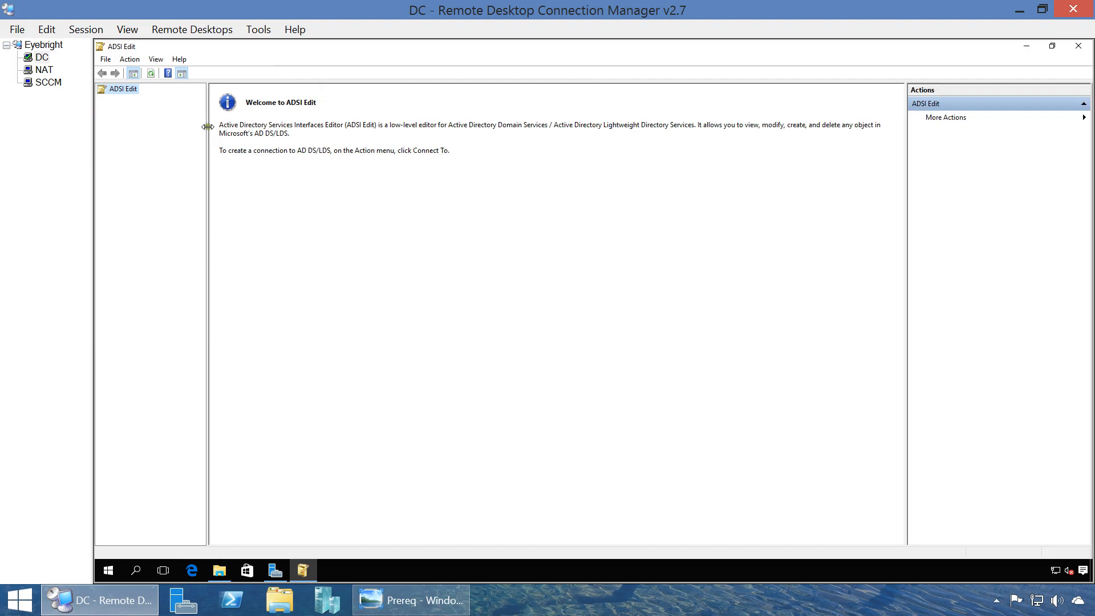
left_click_drag(208, 122, 280, 119)
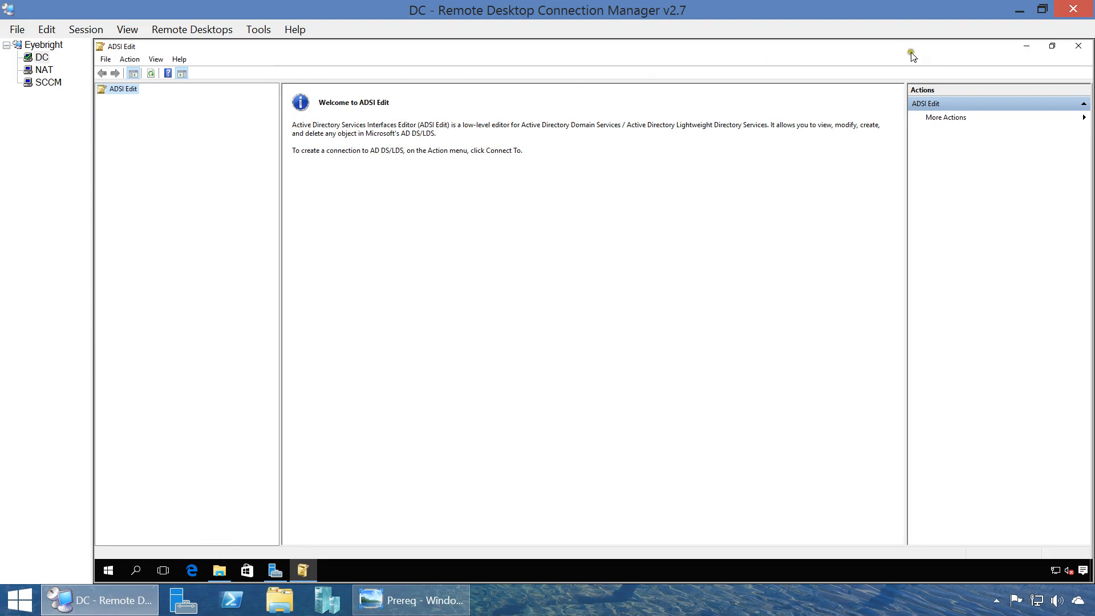
Close ADSI Edit and reopen it from Server Manager.
left_click(1076, 51)
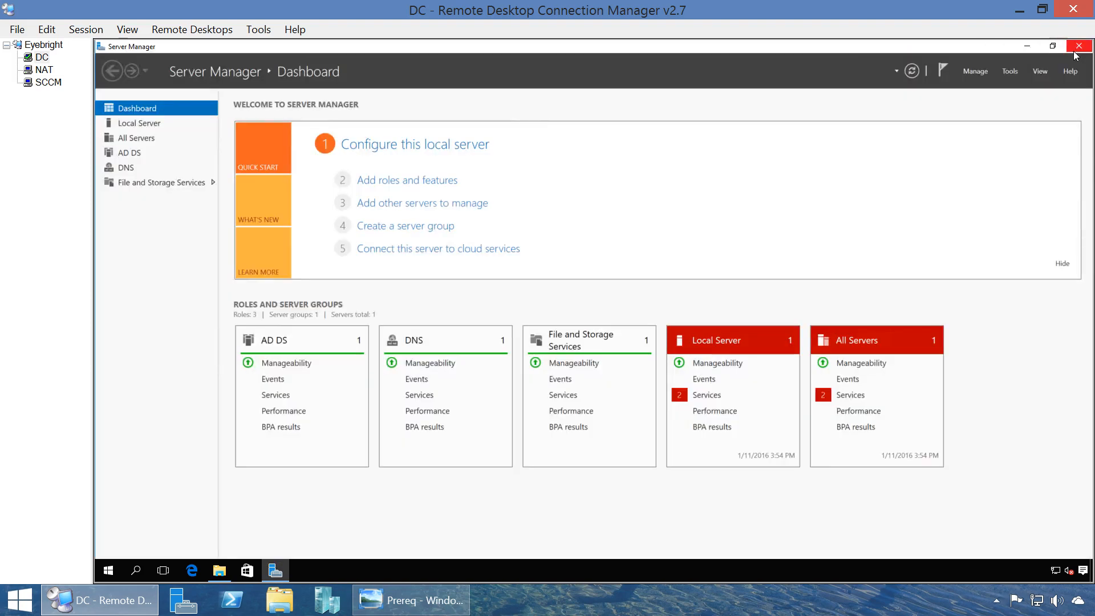
left_click(1010, 72)
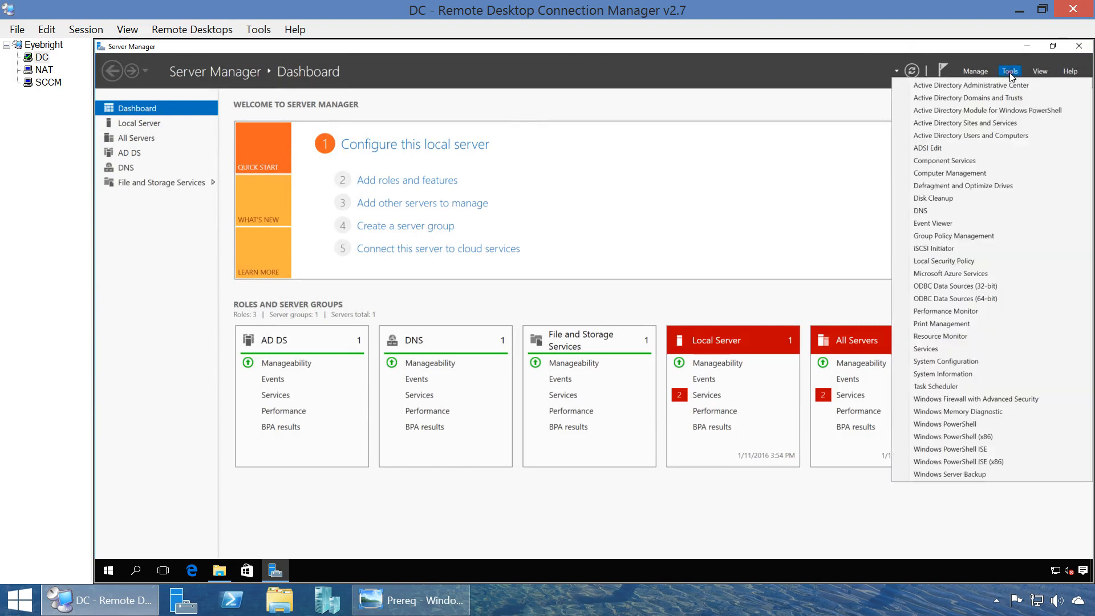
left_click(983, 153)
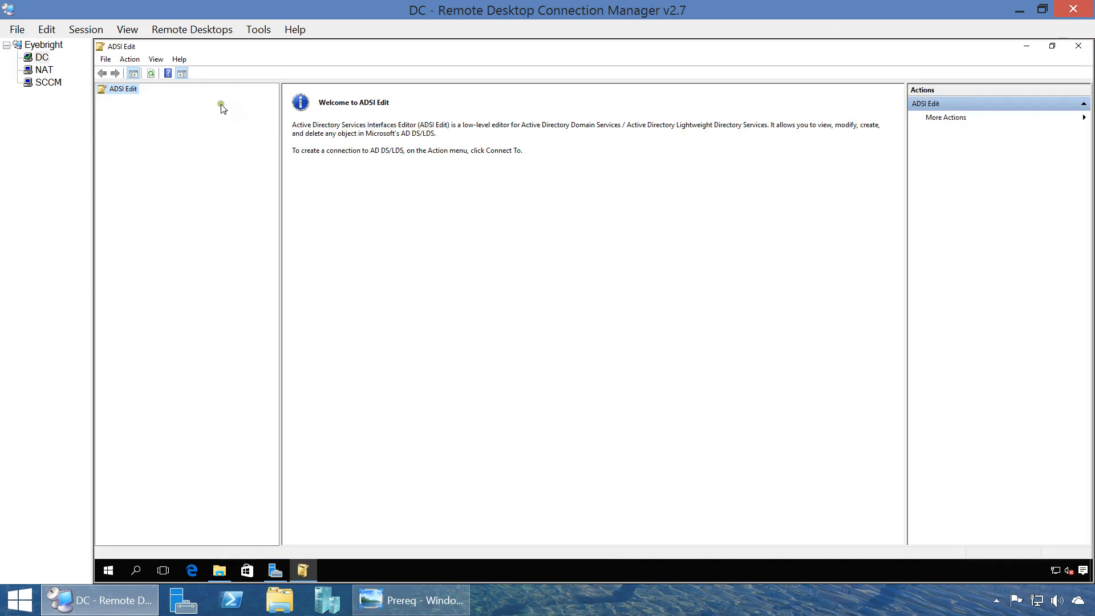
Connect ADSI Edit to the Default naming context using the default domain server.
right_click(125, 90)
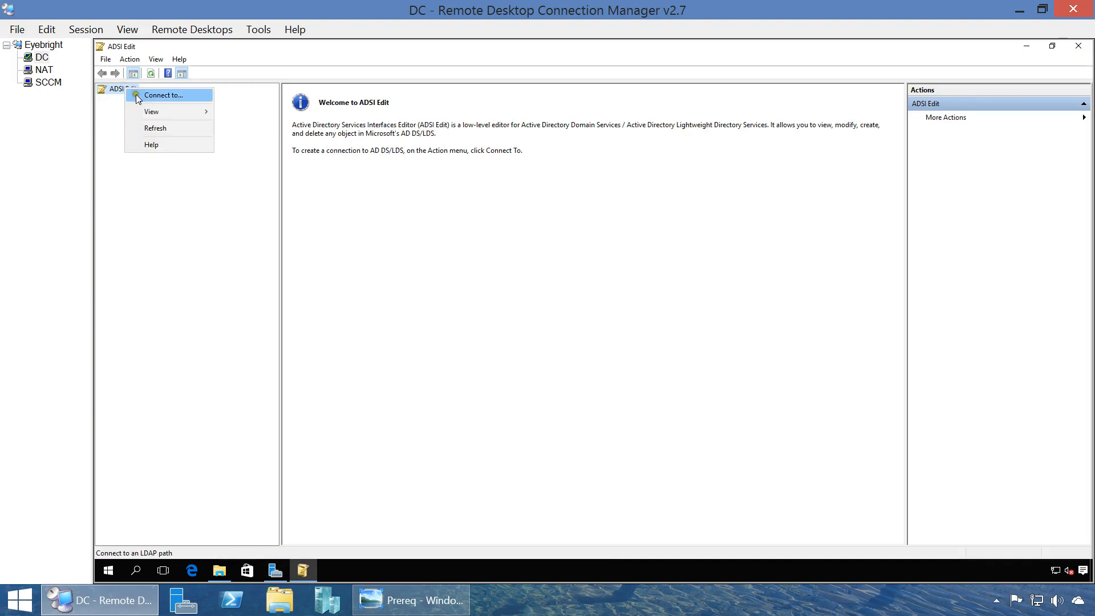
left_click(138, 97)
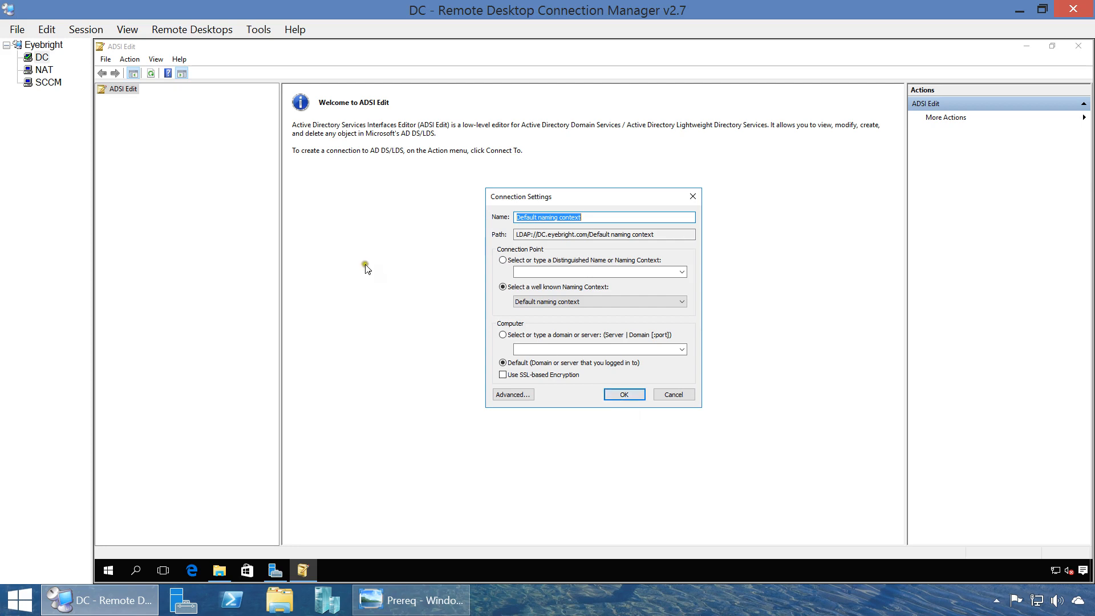
left_click(625, 395)
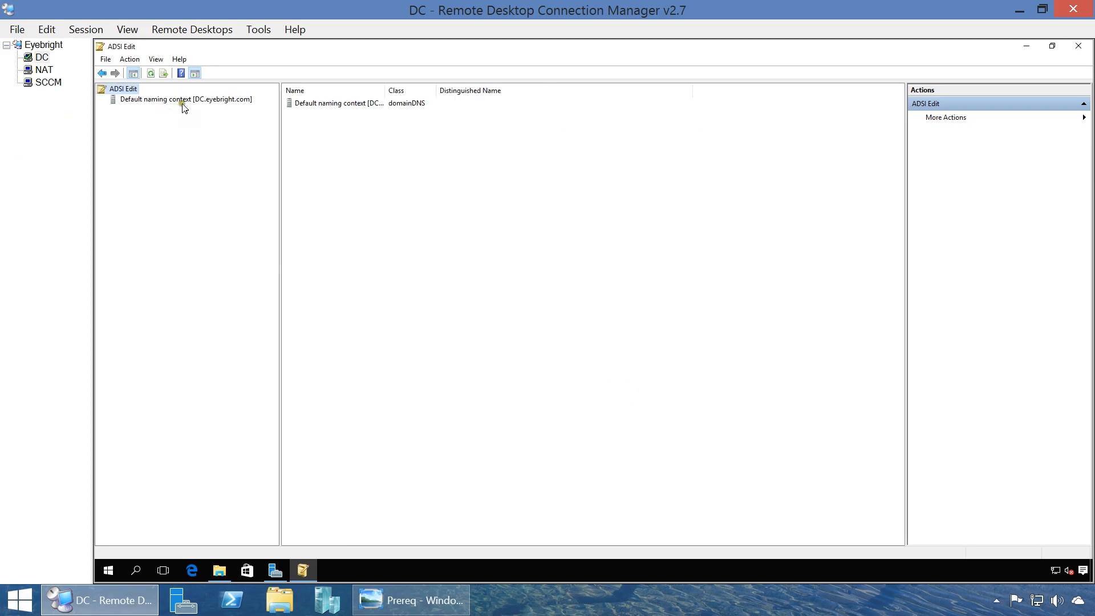
Expand the Default naming context and its DC=eyebright,DC=com node to list the domain's containers.
left_click(182, 101)
double_click(183, 102)
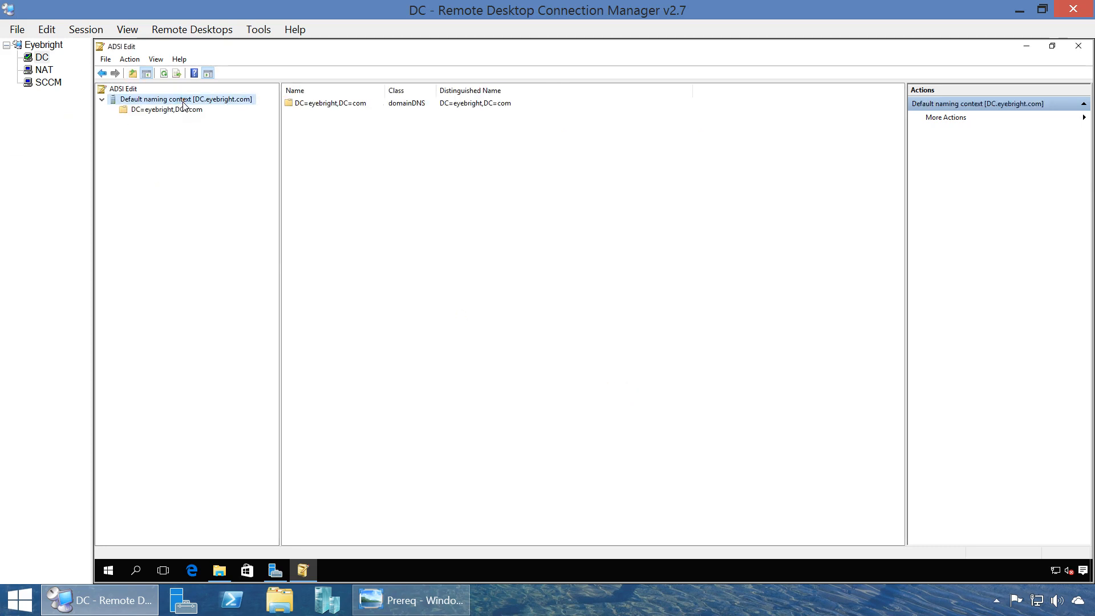
key("Down")
key("Right")
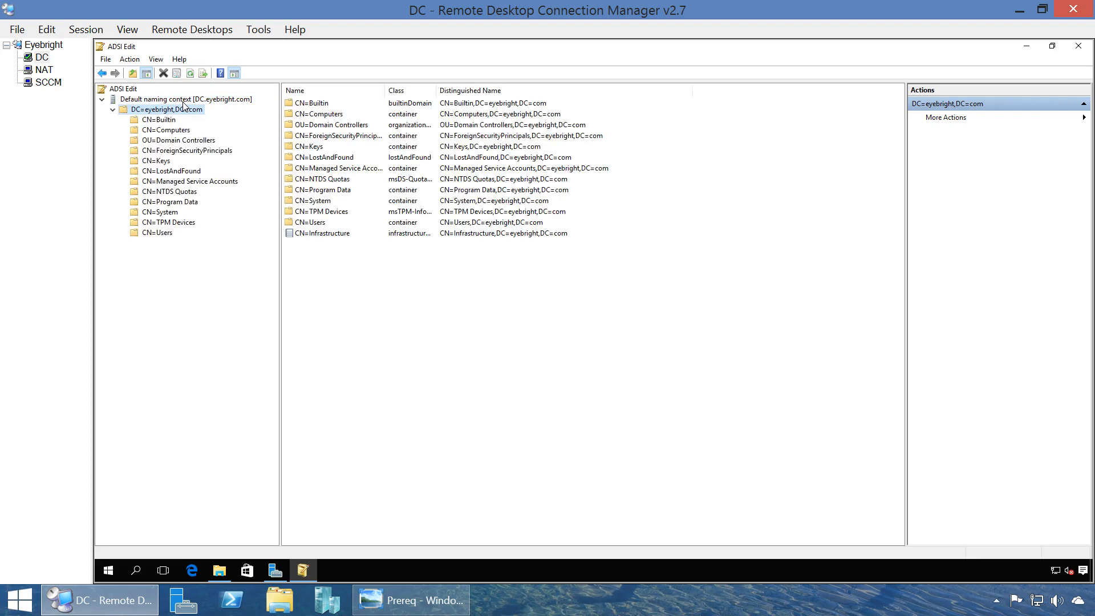
Create a container object named System Management under CN=System in the eyebright.com domain.
left_click(162, 213)
left_click(124, 212)
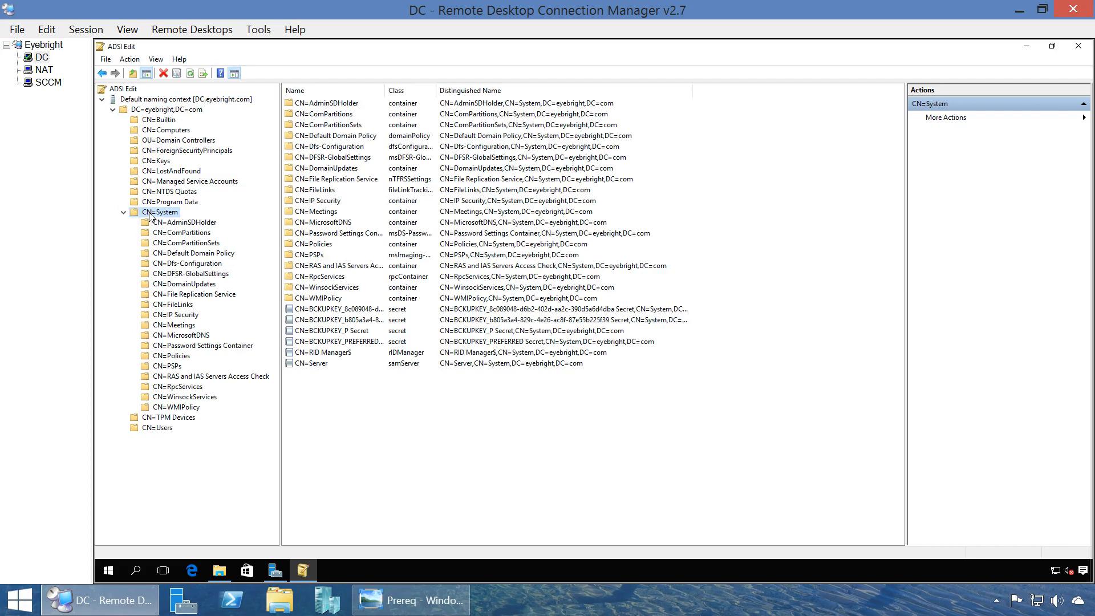
right_click(150, 215)
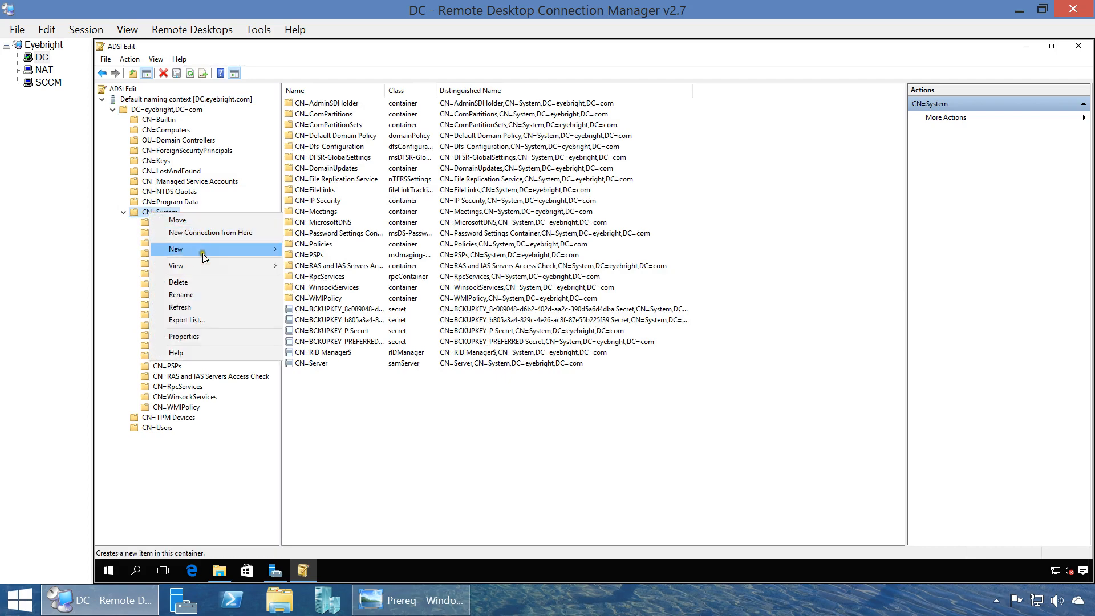
mouse_move(205, 257)
left_click(291, 252)
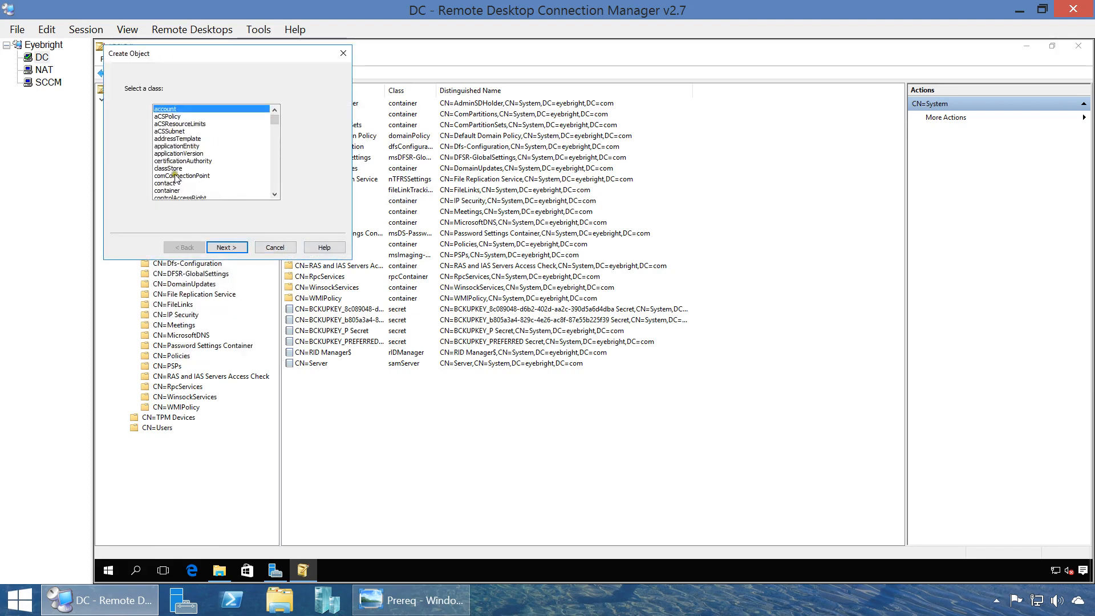
left_click(171, 190)
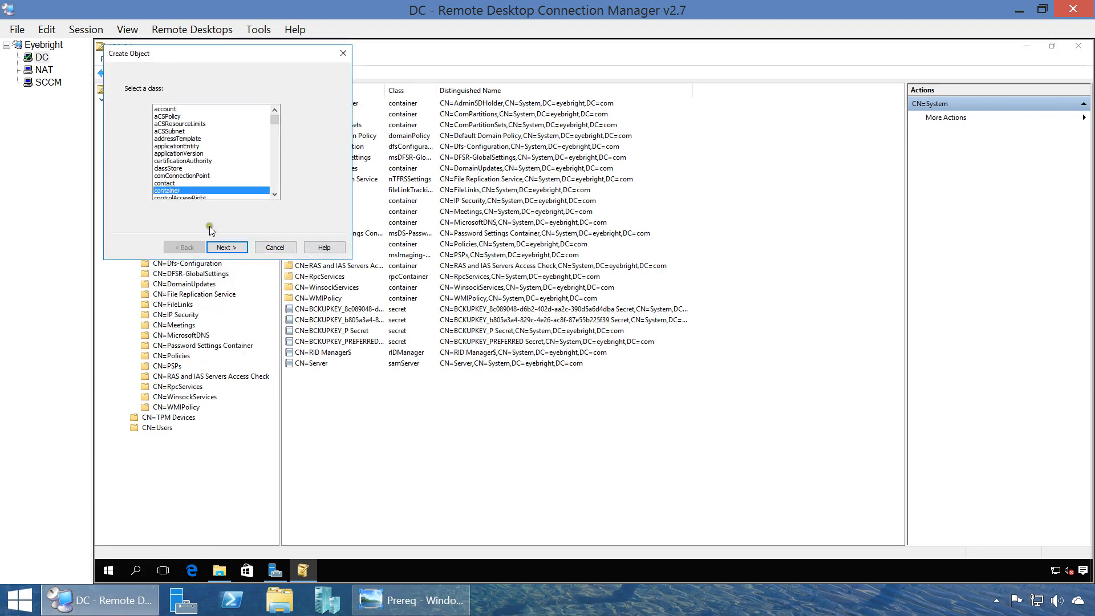
left_click(221, 248)
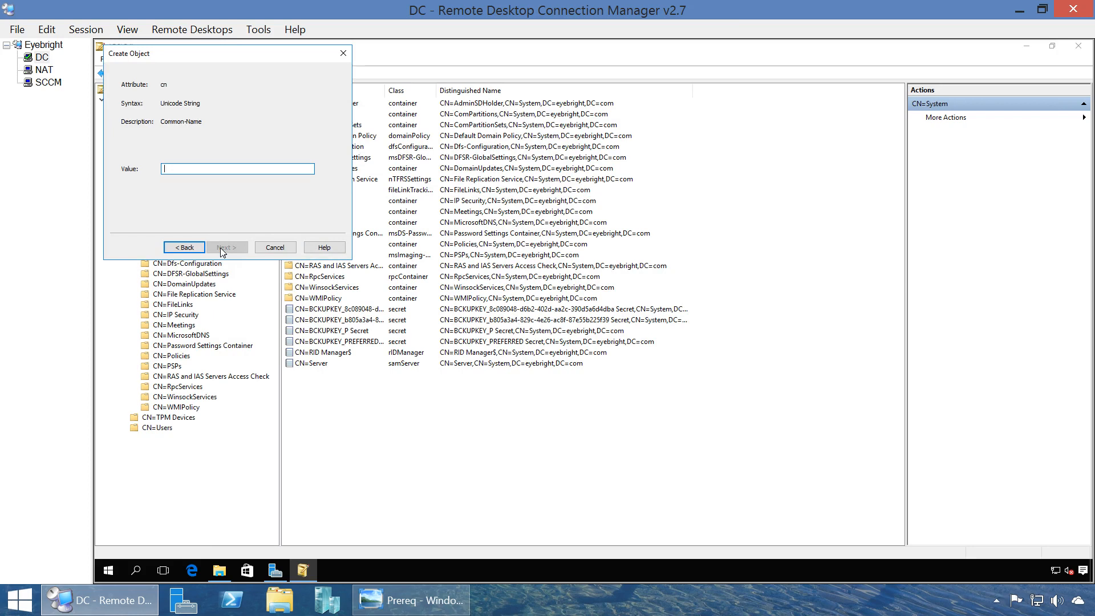
type("Syste")
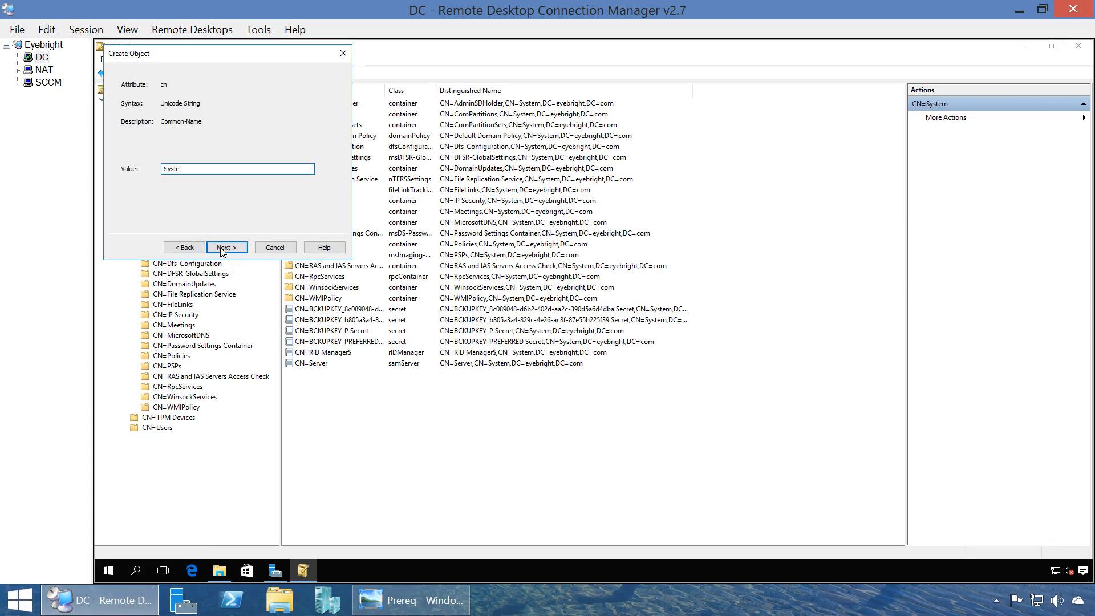
type("m Management")
left_click(224, 247)
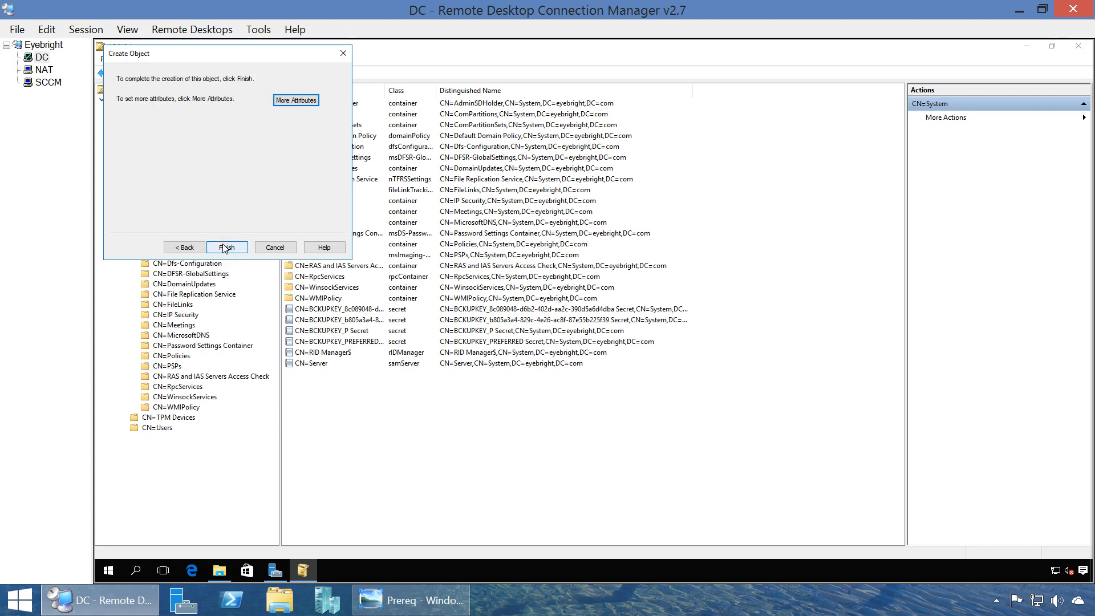
left_click(226, 247)
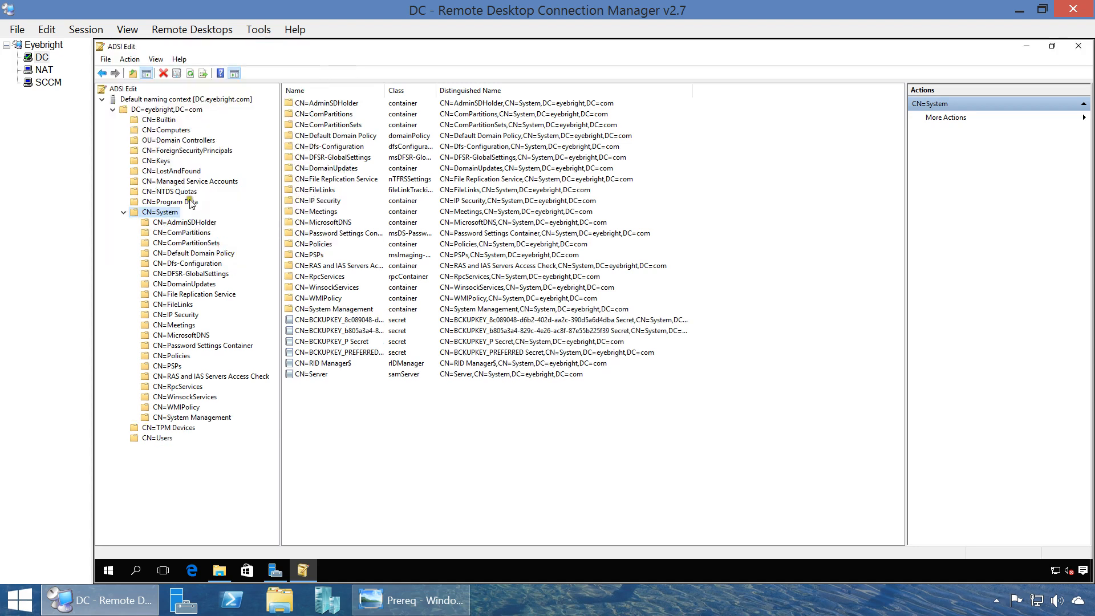
Check the contents of the CN=System Management container under CN=System and close ADSI Edit.
left_click(123, 213)
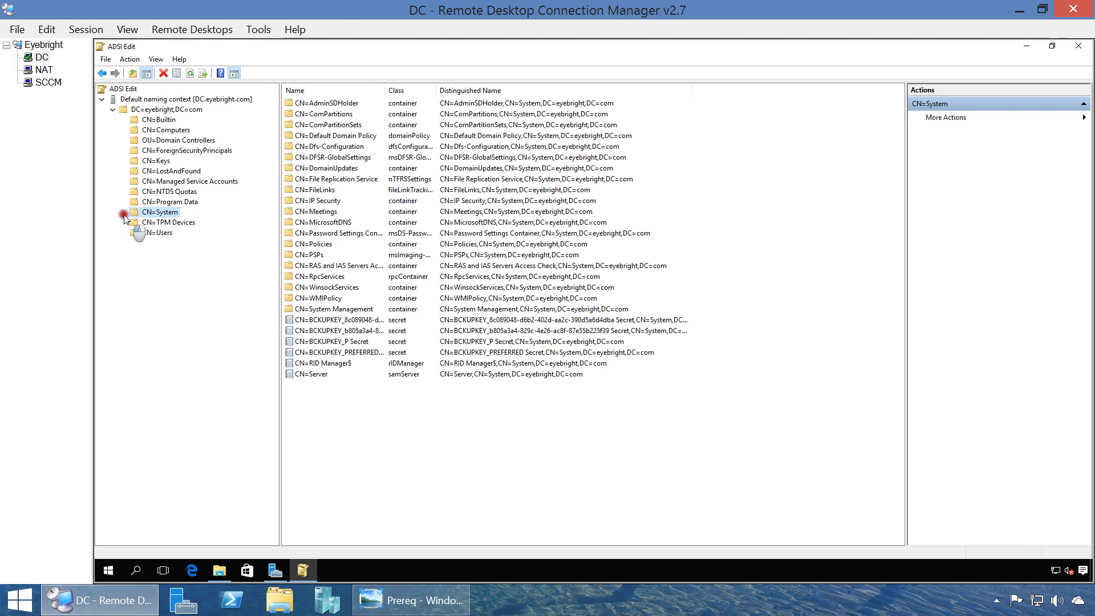
left_click(124, 213)
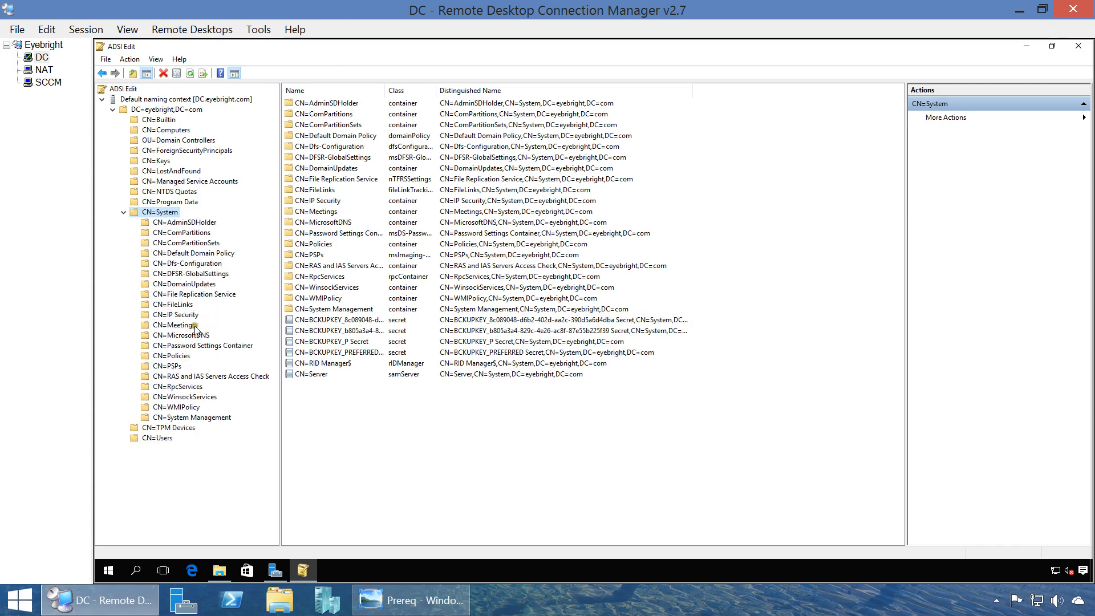
left_click(193, 418)
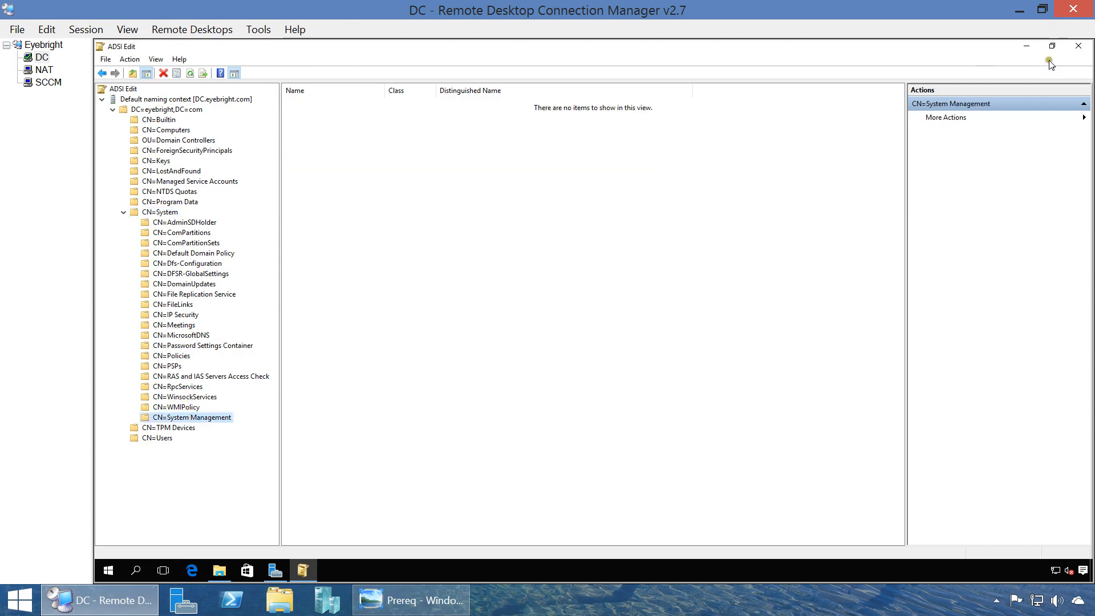
left_click(1078, 46)
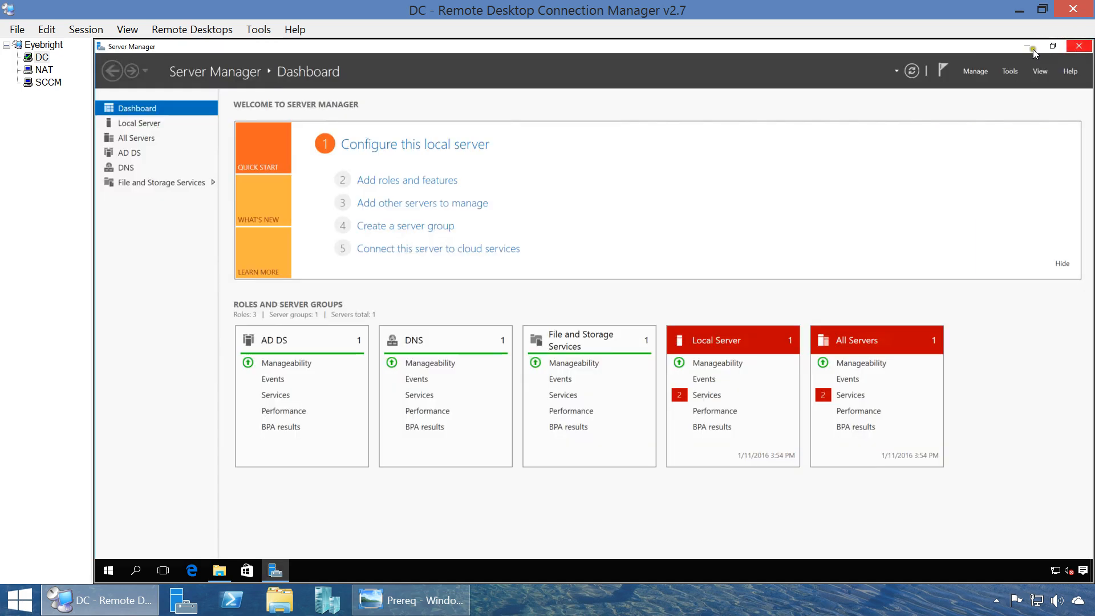
Open Active Directory Users and Computers from Server Manager, with its window maximized and the console tree pane widened.
left_click(1010, 72)
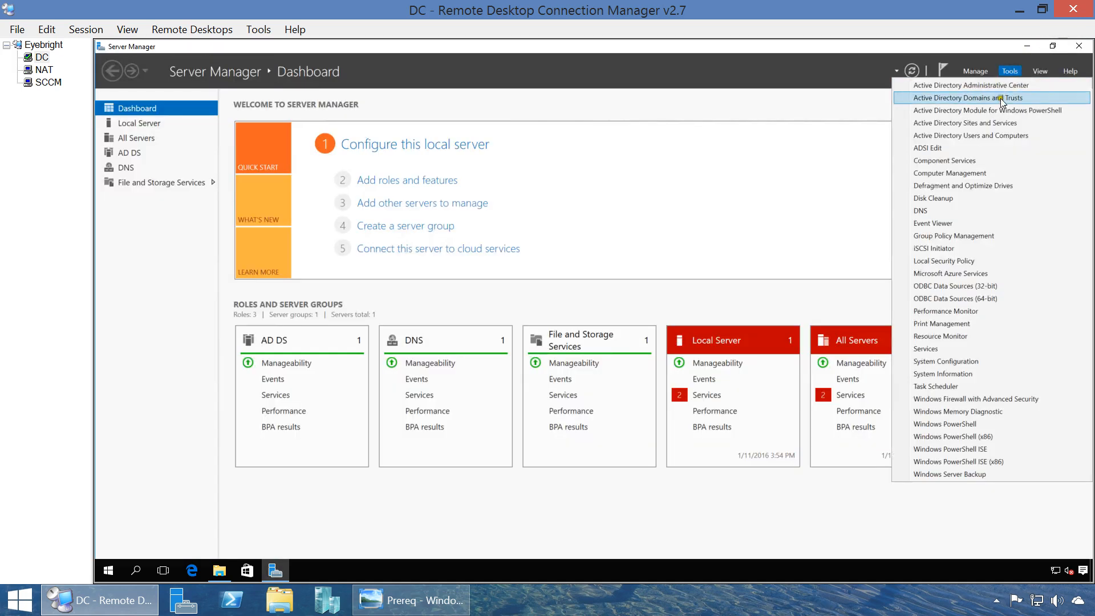
left_click(1010, 137)
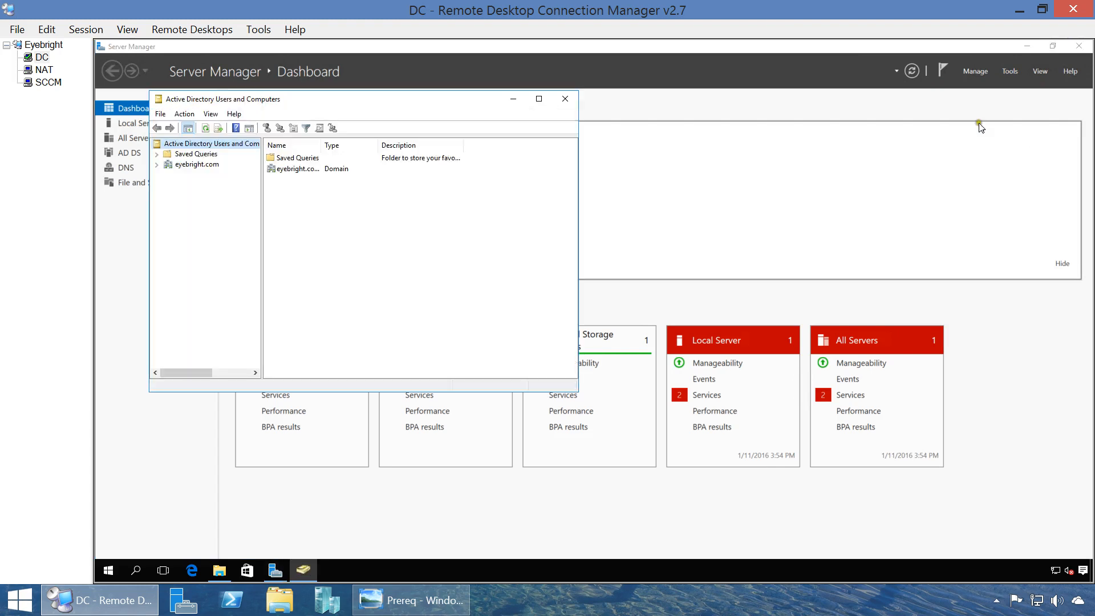
left_click(539, 99)
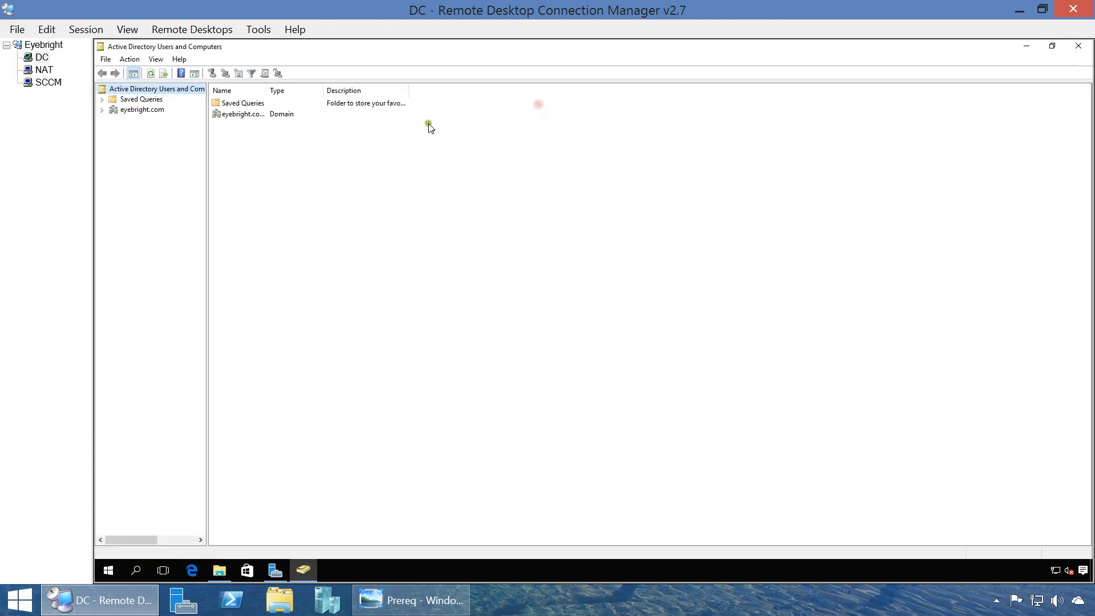
left_click(206, 213)
left_click_drag(207, 212, 298, 212)
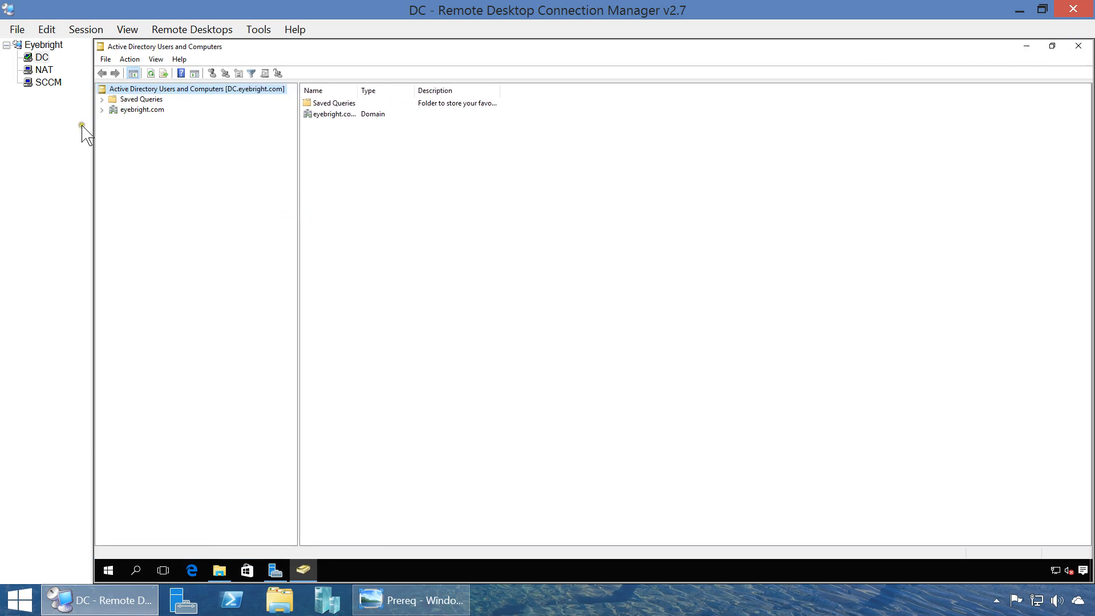
Enable Advanced Features in Active Directory Users and Computers and expand the eyebright.com domain.
left_click(103, 111)
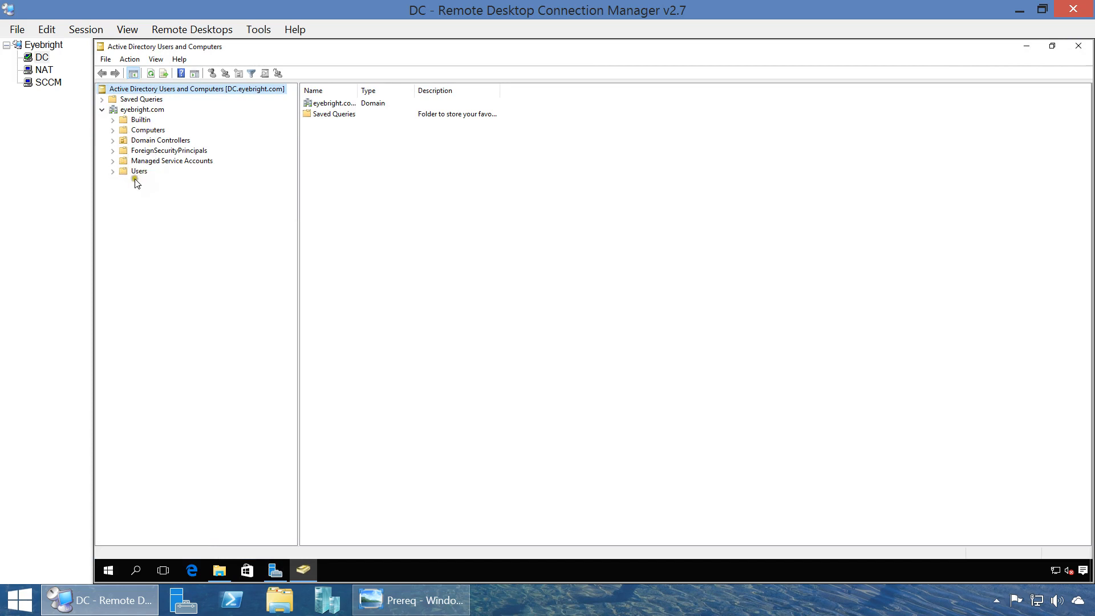
left_click(156, 59)
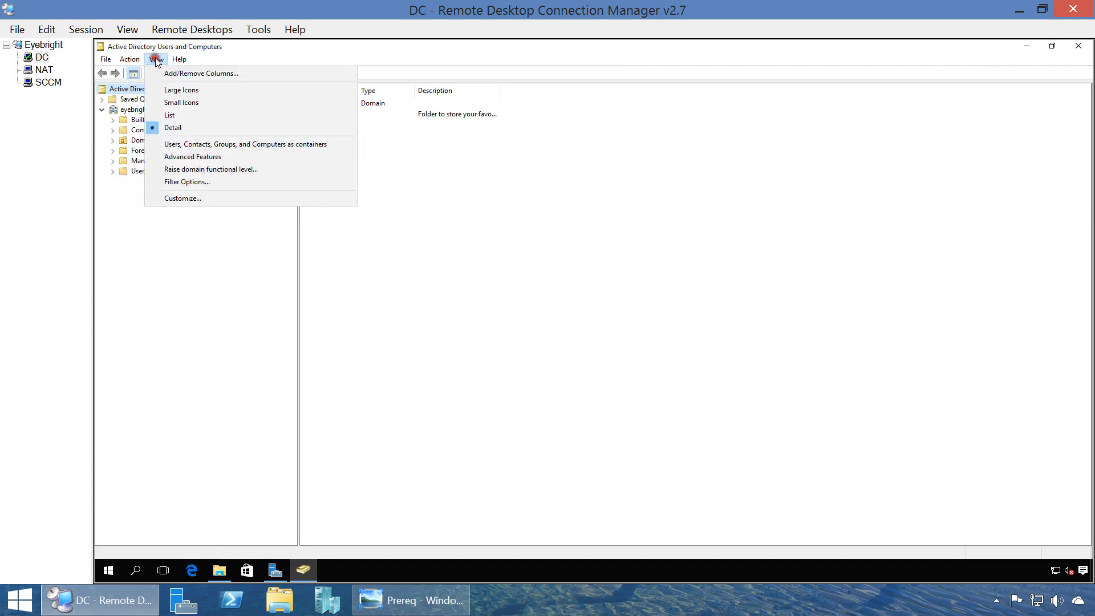
left_click(162, 158)
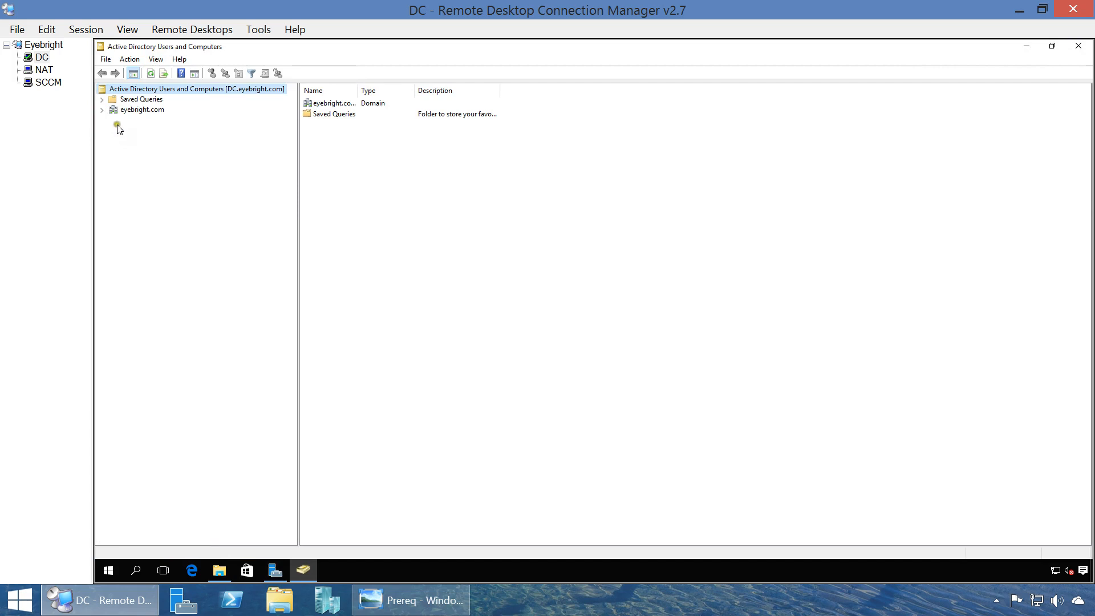
left_click(101, 110)
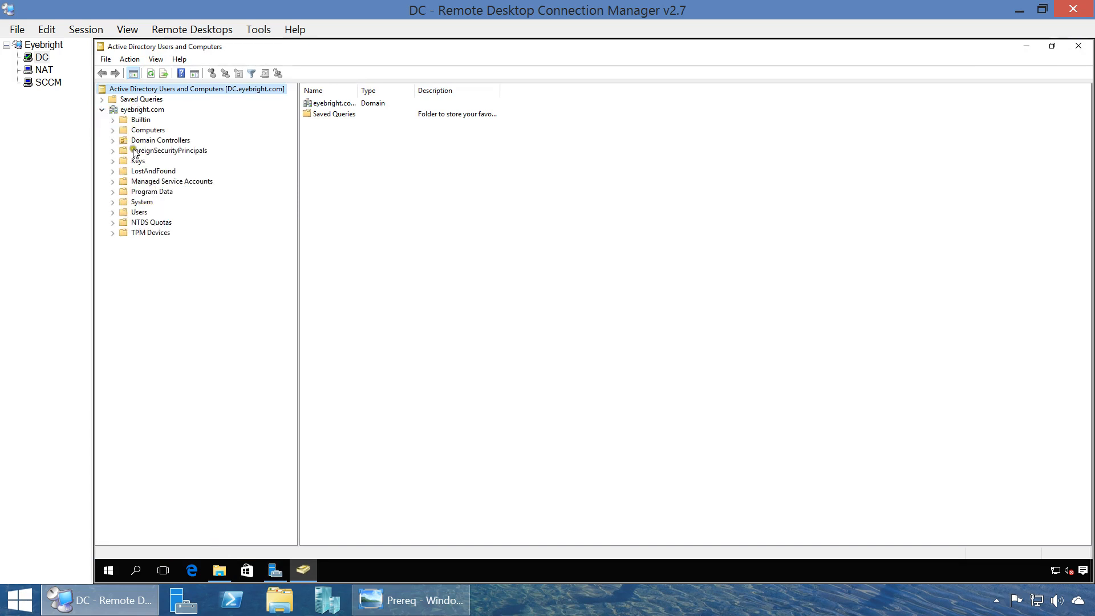
Start the Delegation of Control Wizard for the System Management container under System and proceed to choosing users or groups.
left_click(113, 202)
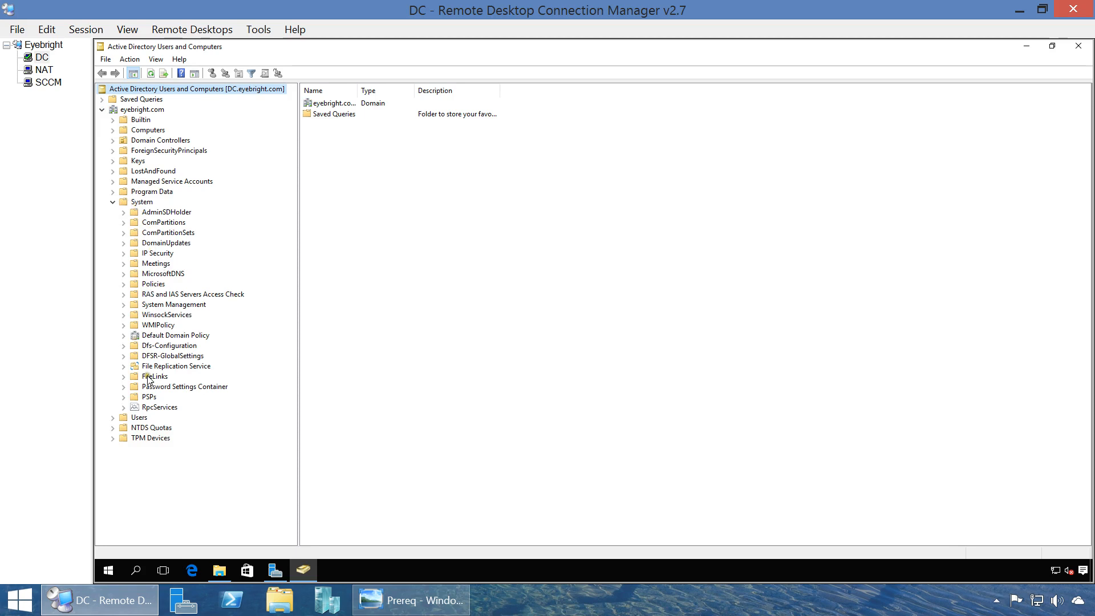
left_click(174, 306)
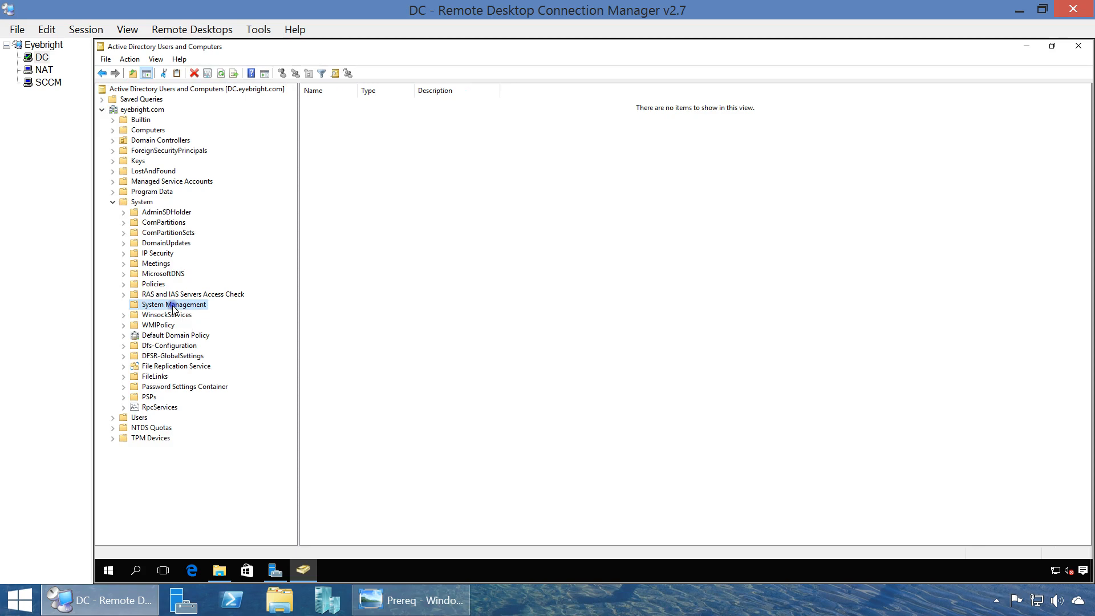
right_click(174, 310)
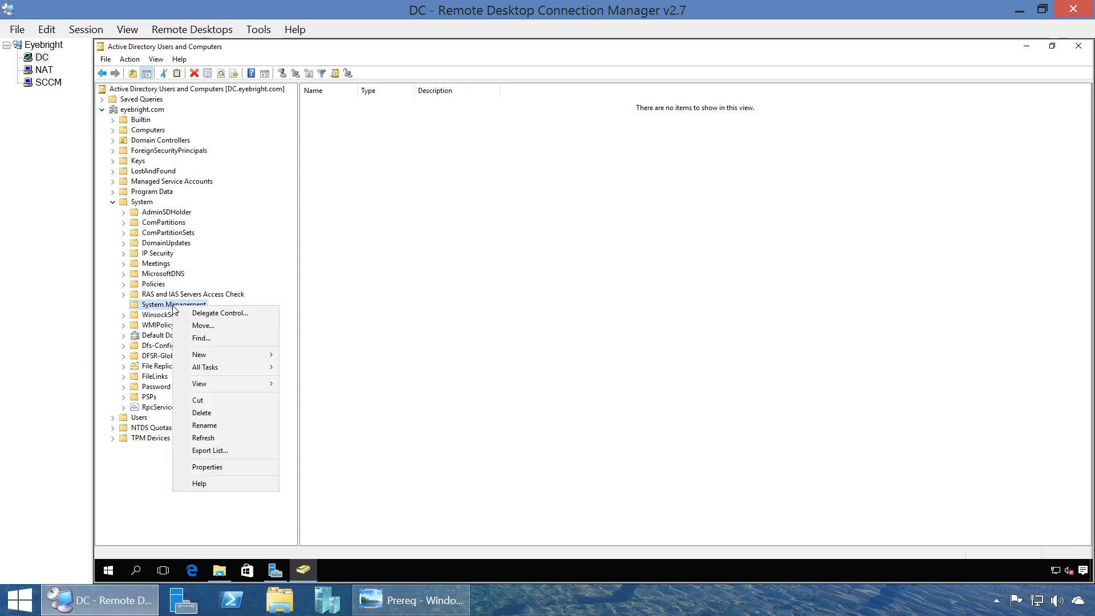
left_click(197, 314)
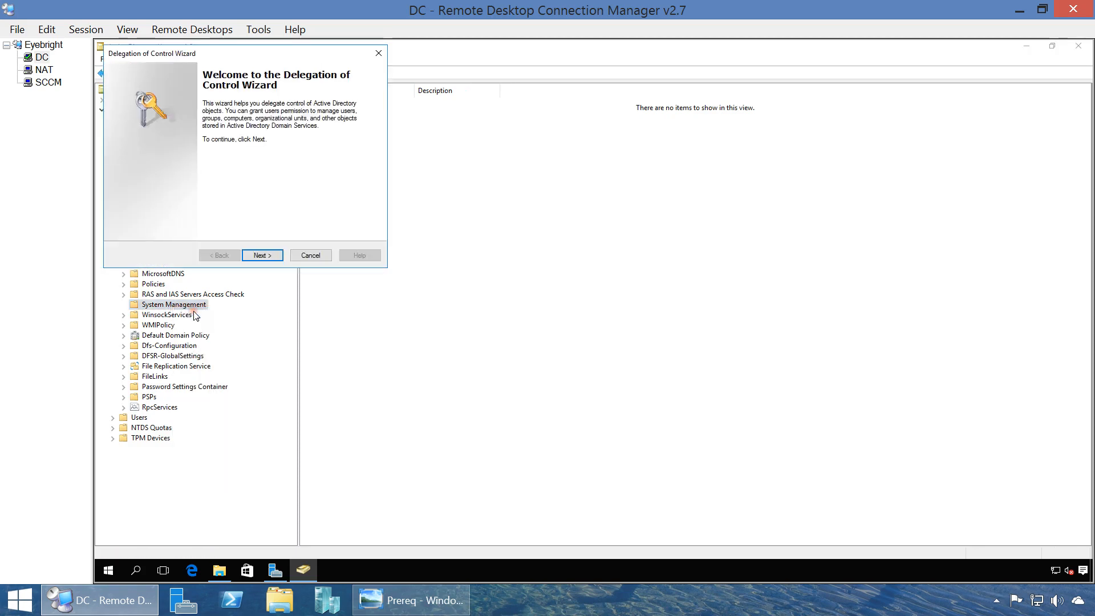
left_click(261, 257)
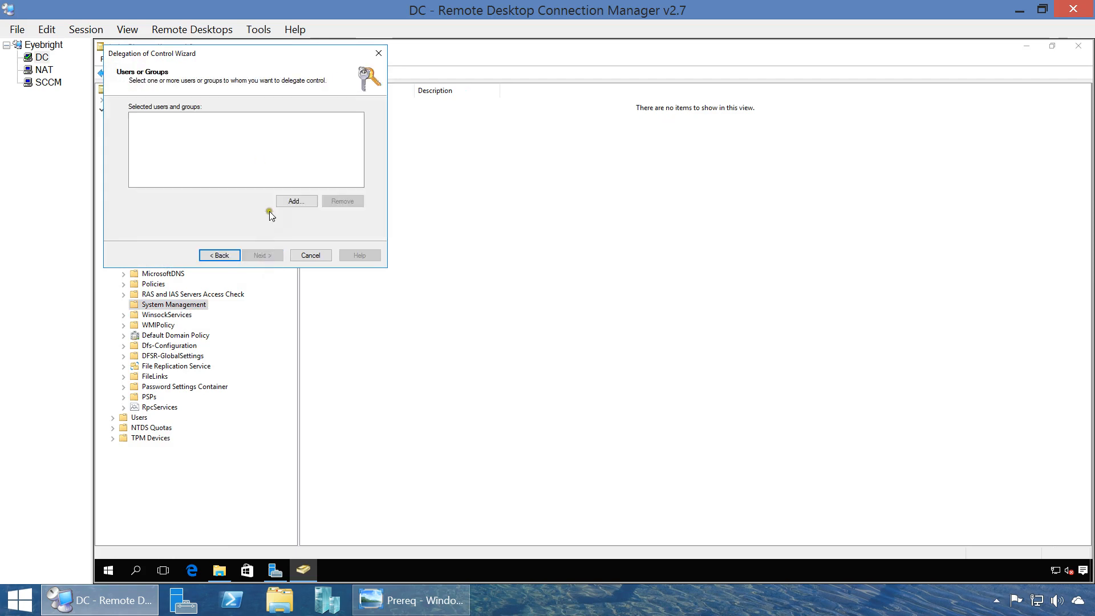
Include Computers in the object types, add the sccm computer as the delegate and proceed to the tasks to delegate.
left_click(298, 201)
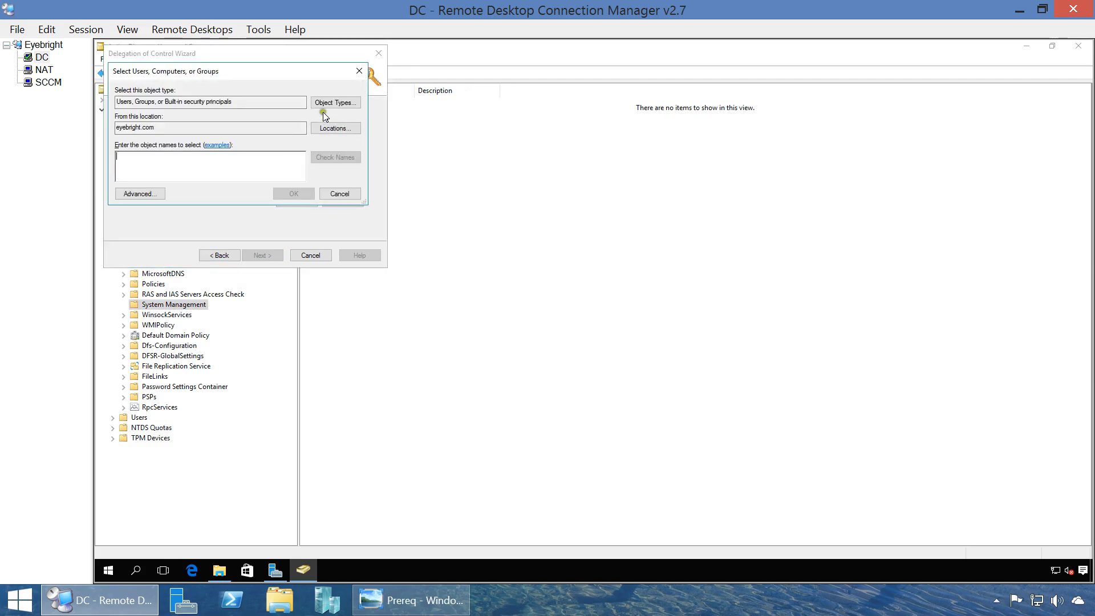
left_click(330, 105)
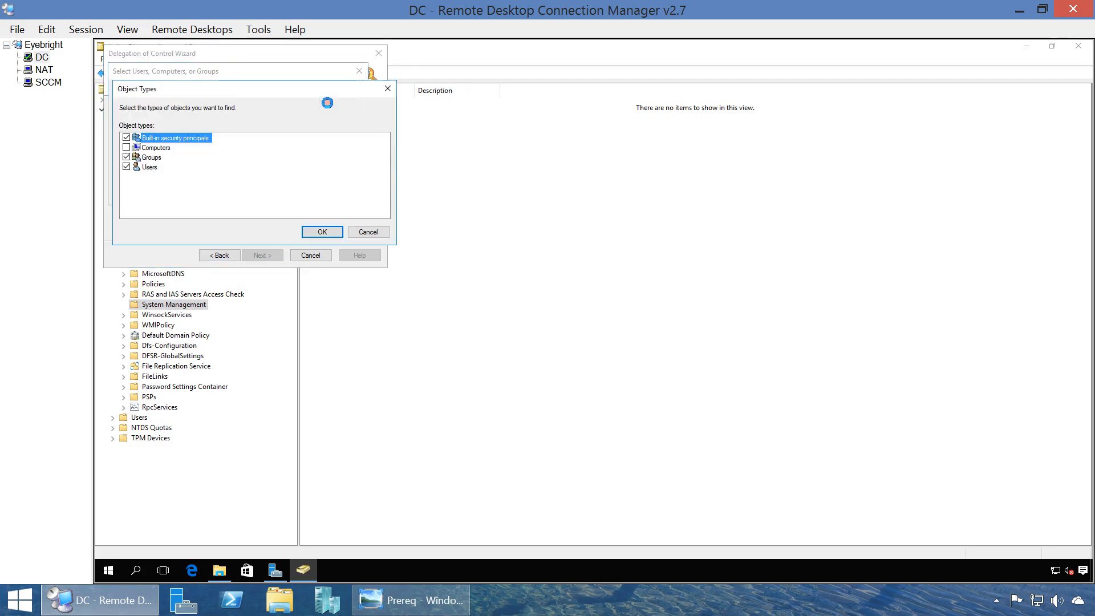
left_click(127, 148)
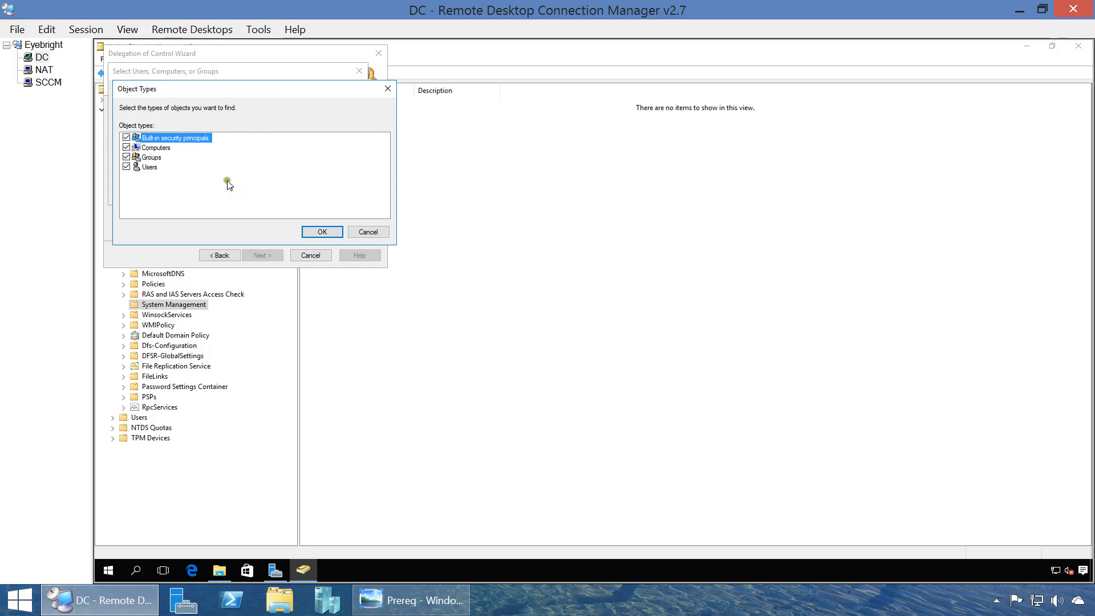
left_click(324, 232)
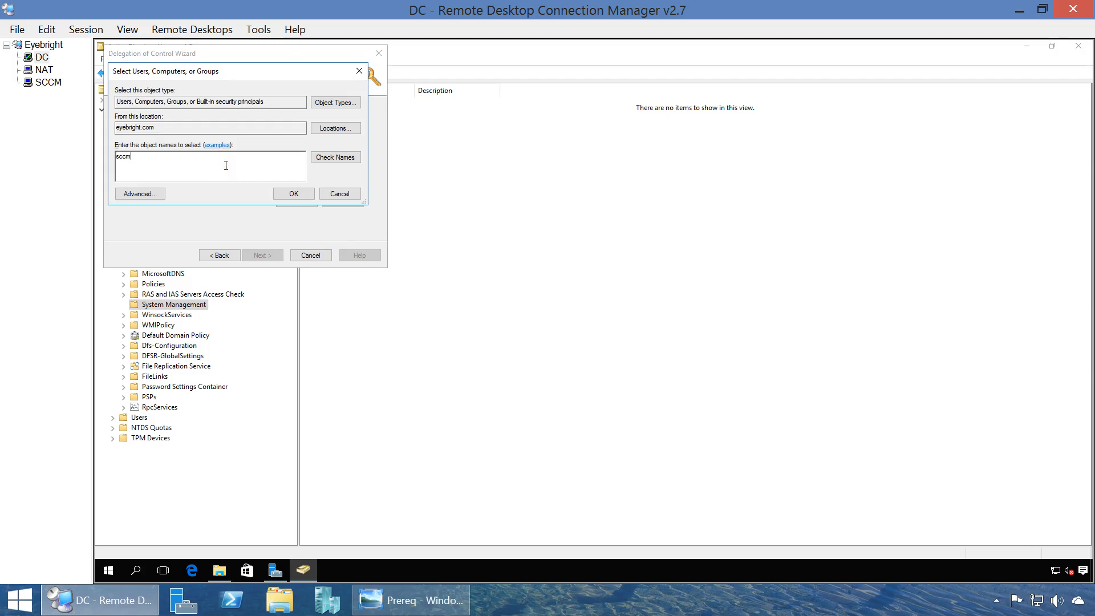
key("Return")
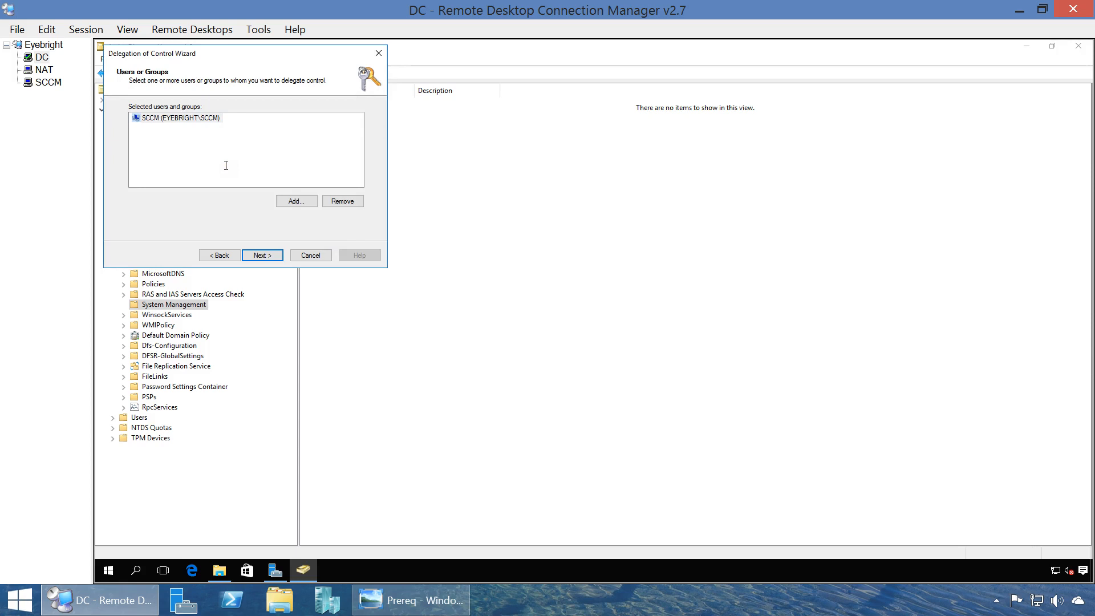
left_click(262, 254)
left_click(262, 255)
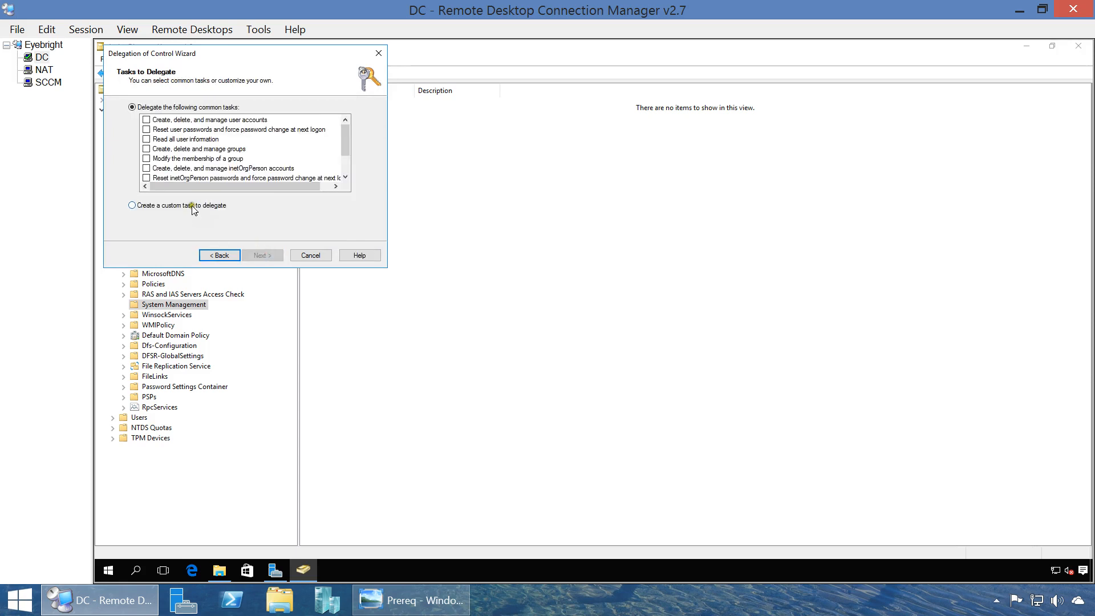
Delegate a custom task granting Full Control over this folder, its existing objects and new objects, and finish the wizard.
left_click(192, 207)
left_click(255, 257)
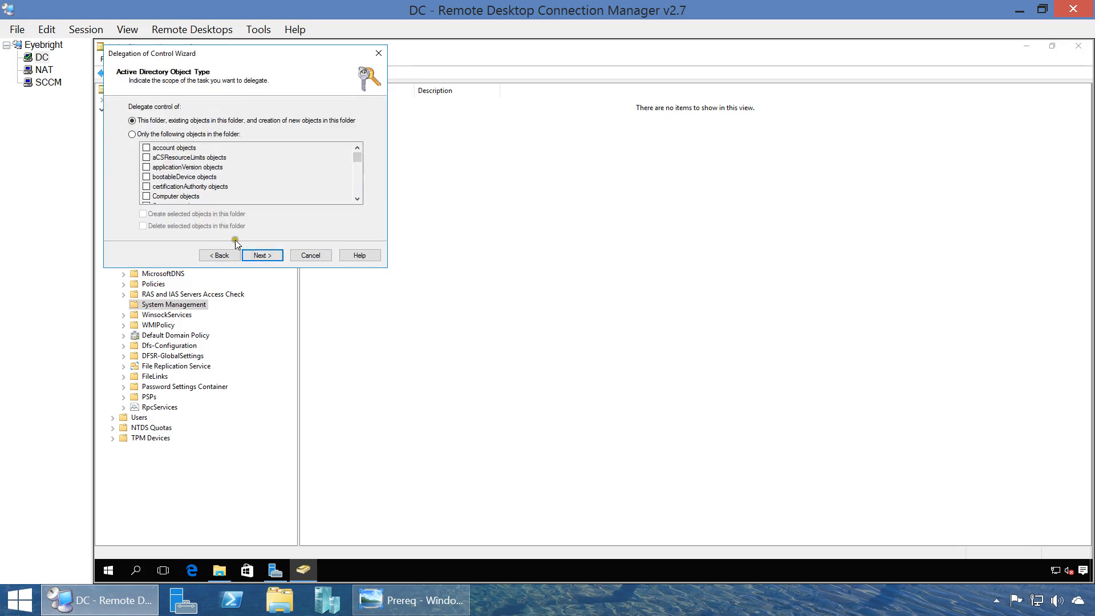
left_click(261, 256)
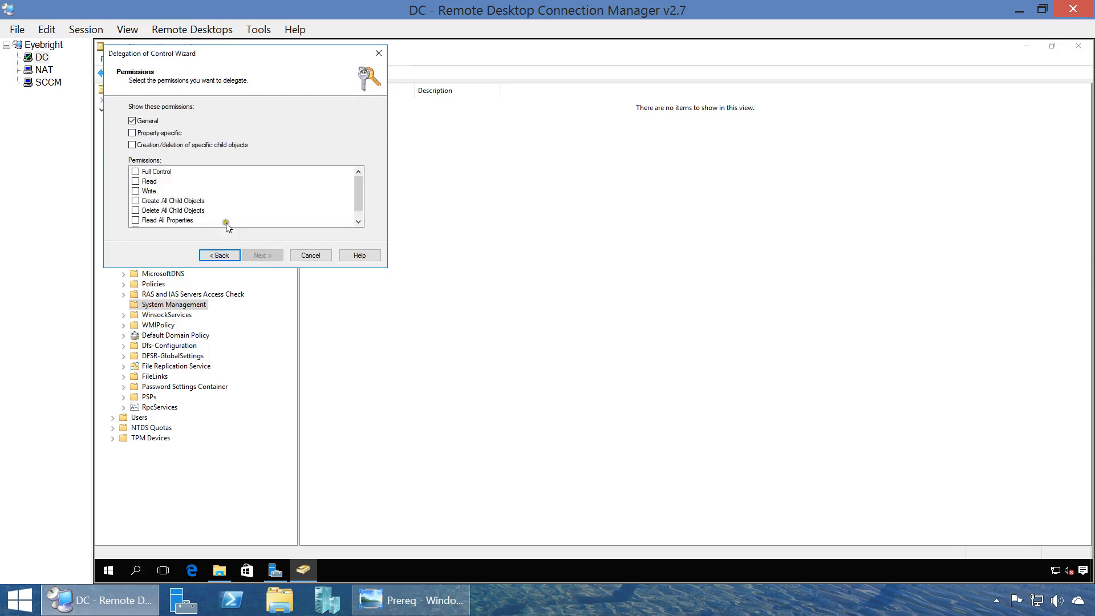
left_click(135, 172)
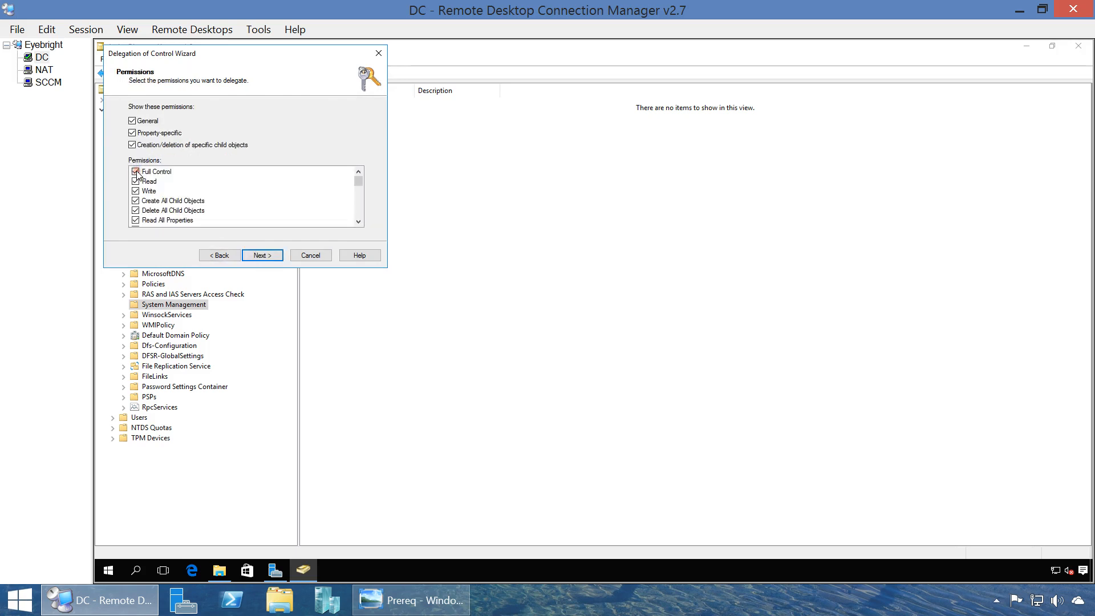
left_click(262, 255)
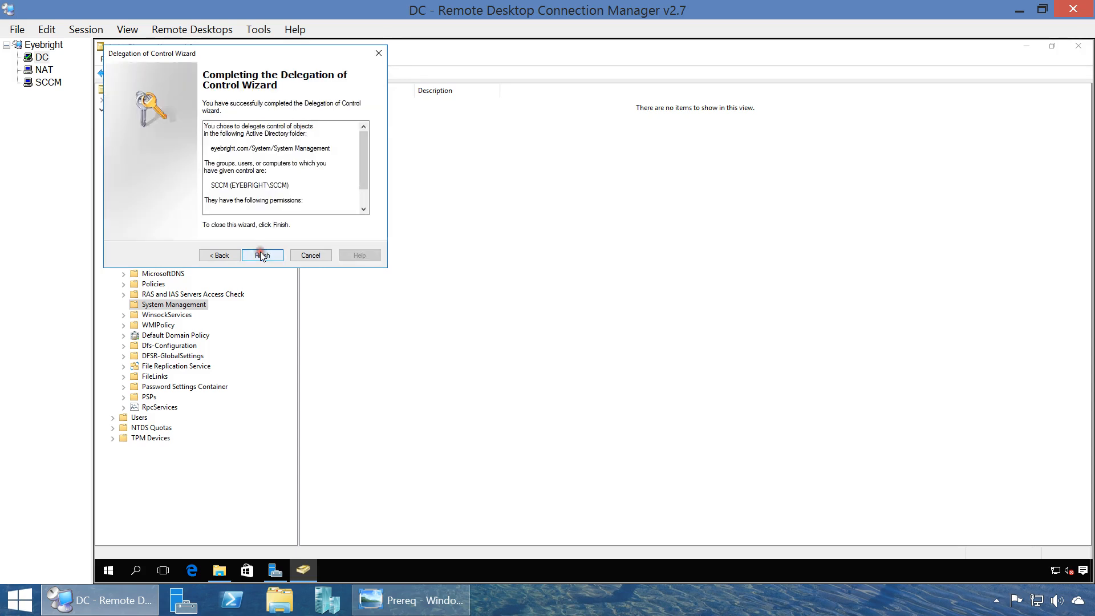
left_click(261, 255)
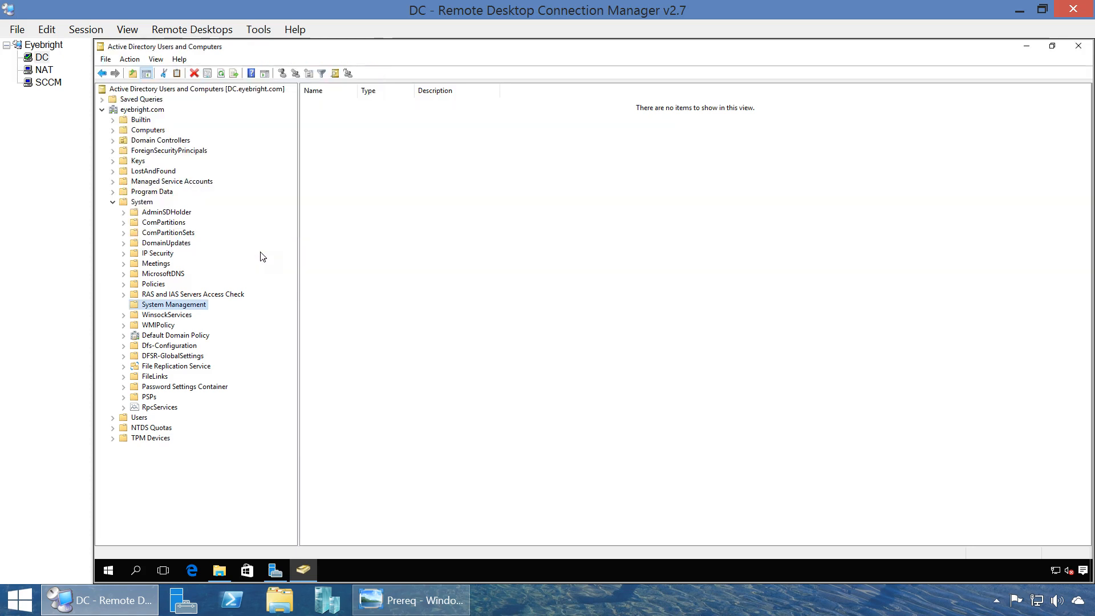
Collapse the System container and consult the prerequisites list in the Prereq image, returning to the DC session.
left_click(113, 202)
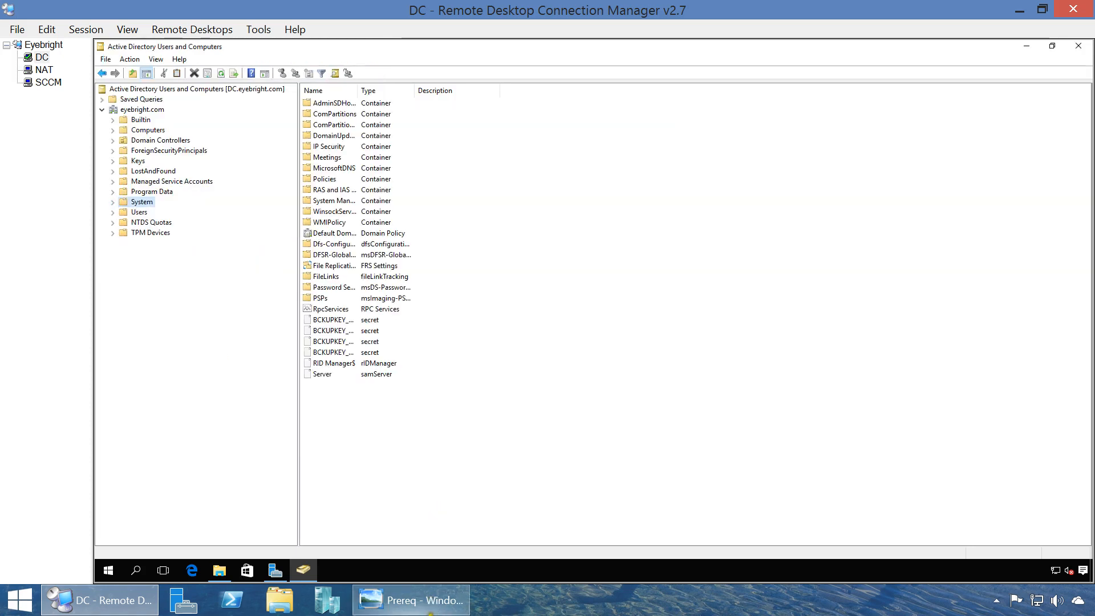
left_click(419, 600)
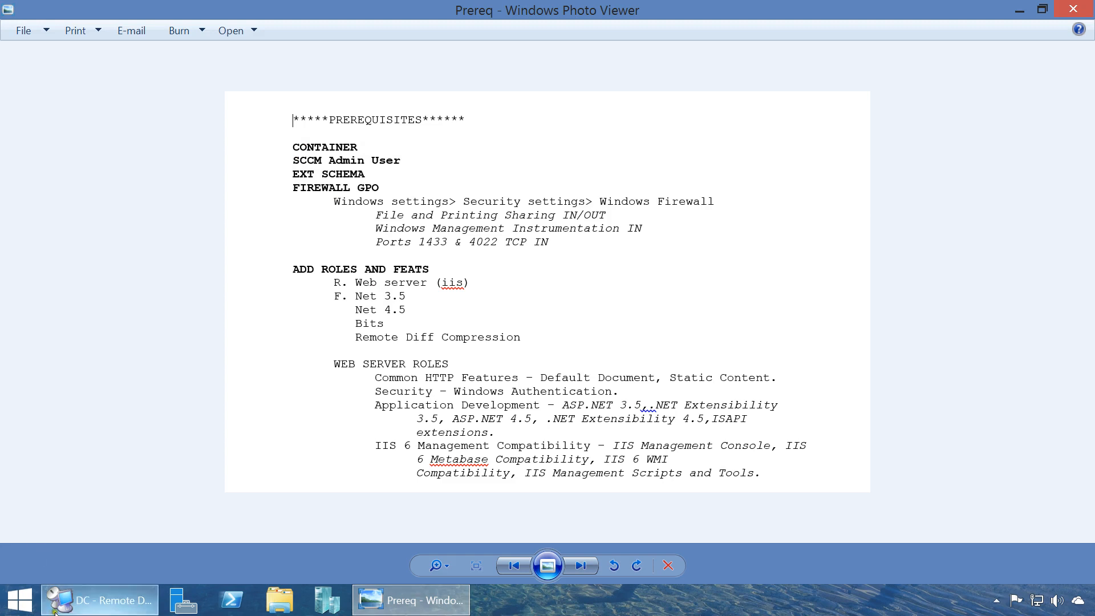
left_click(80, 605)
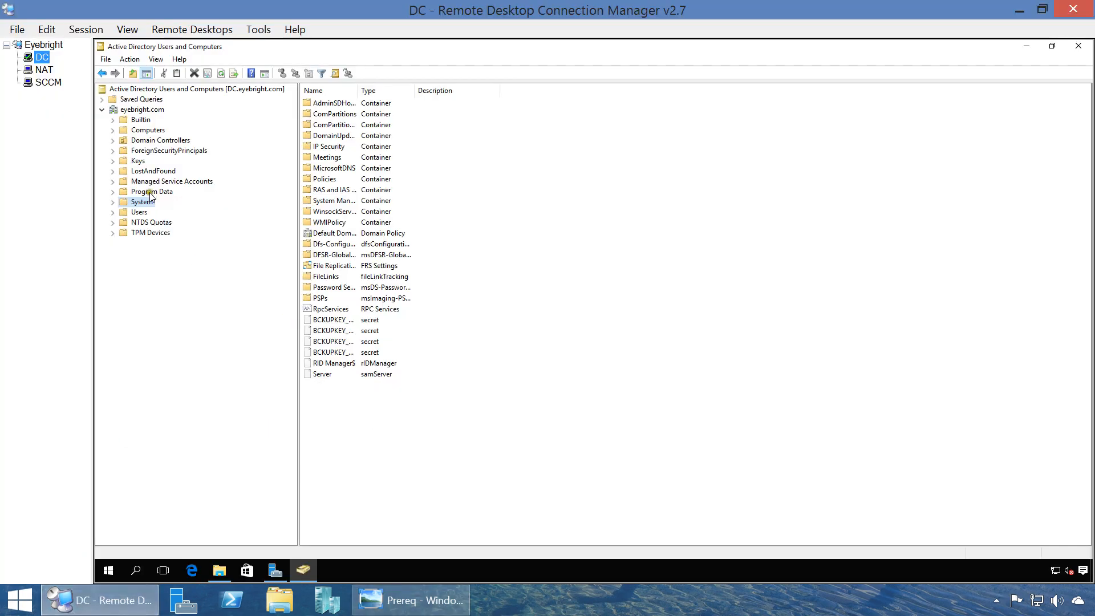
Start a new user in the Users container named SCCM Admin with logon name sccmadmin and proceed to the password settings.
left_click(138, 212)
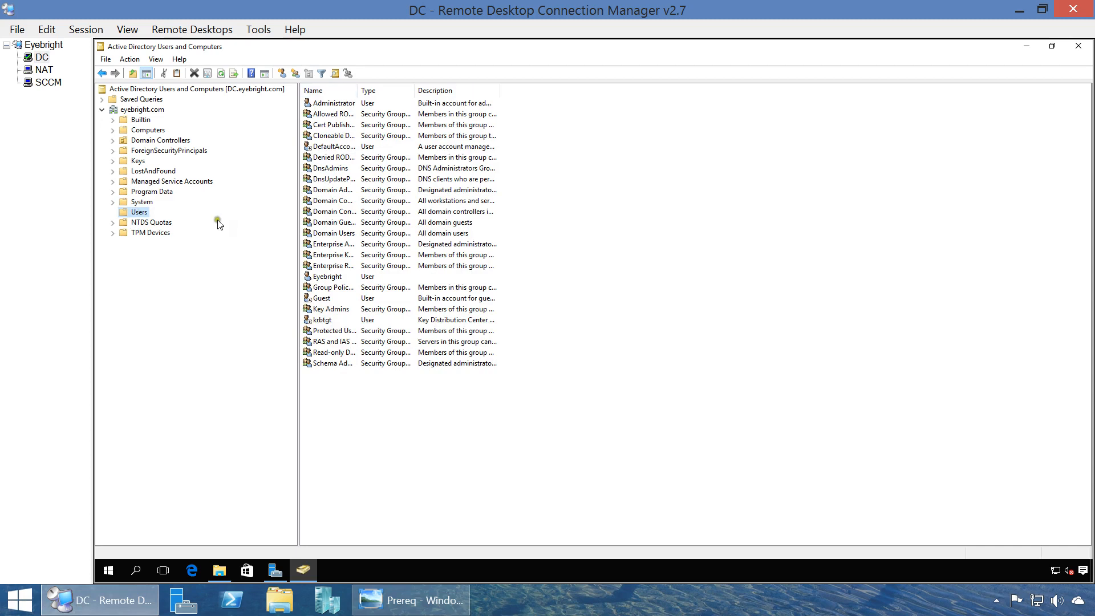
right_click(370, 456)
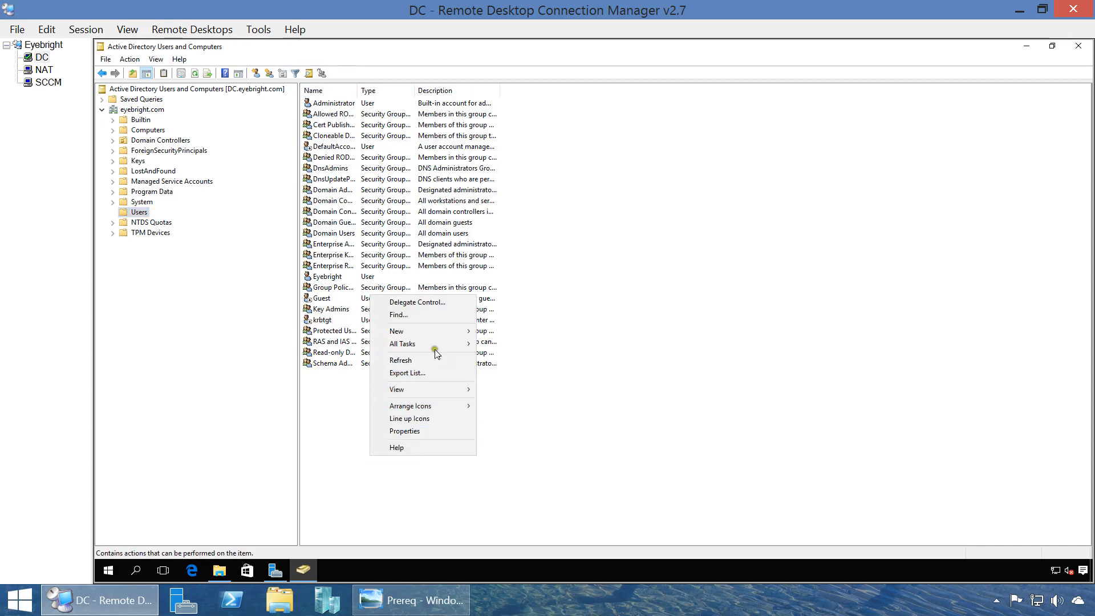
mouse_move(443, 332)
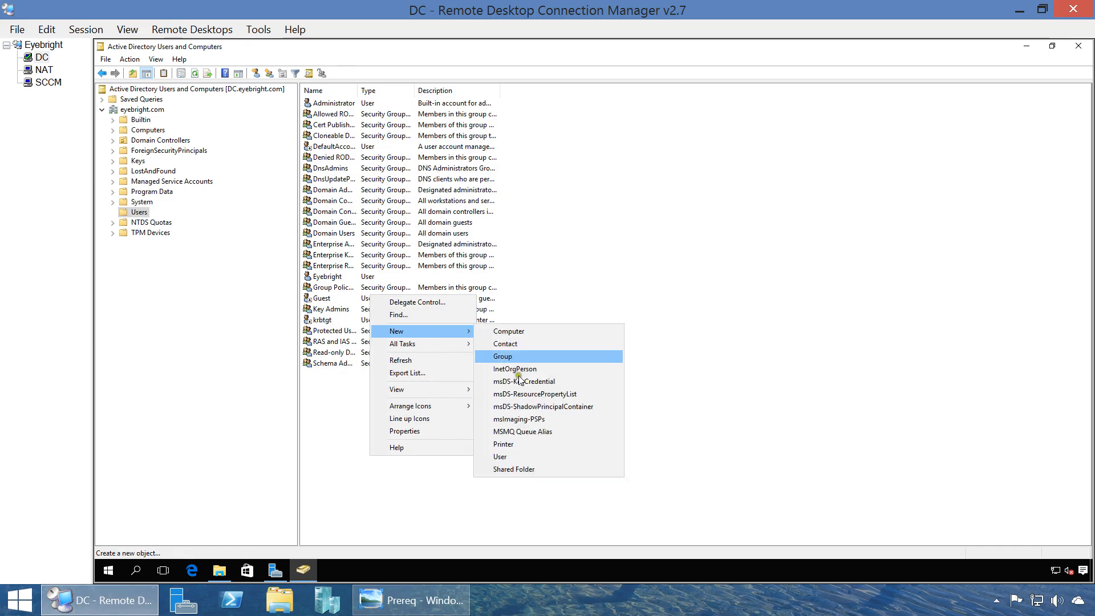
left_click(518, 456)
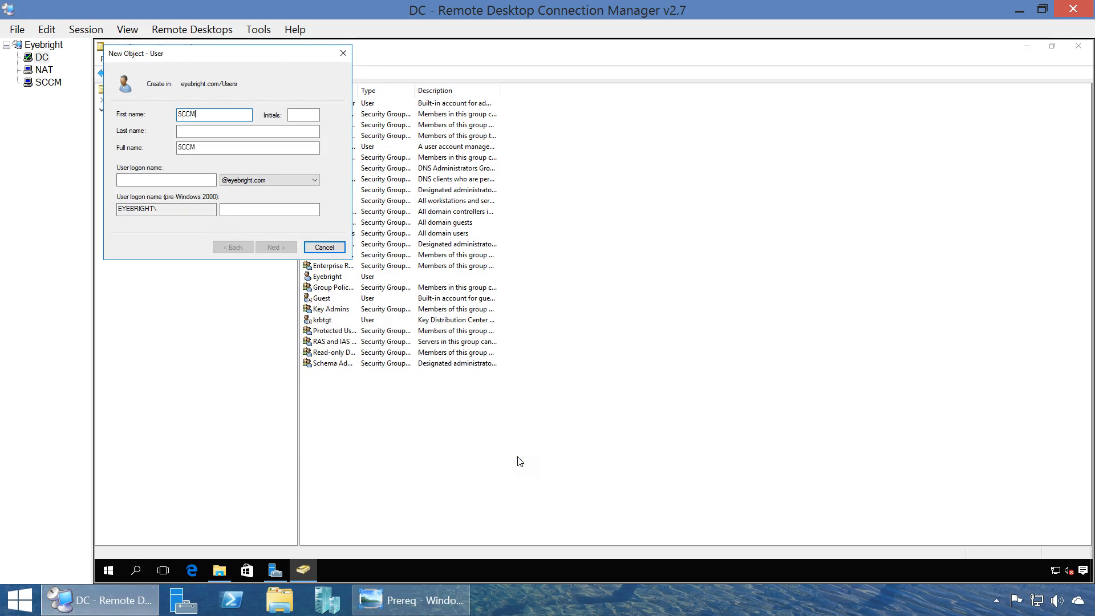
key("Tab")
type("Ad")
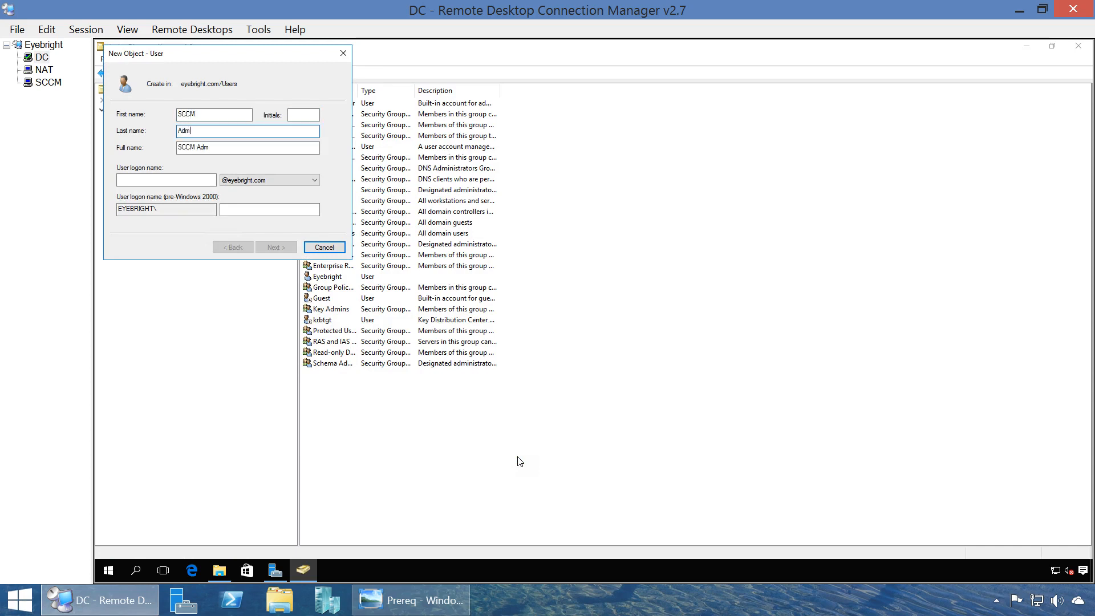
key("Tab")
key("Tab")
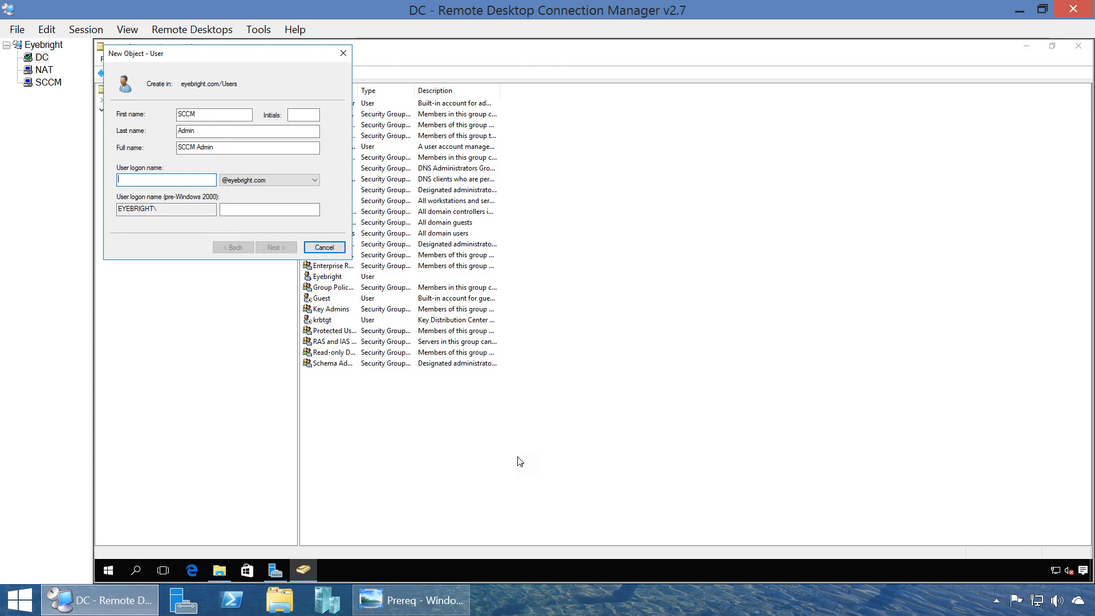
type("sccmadmin")
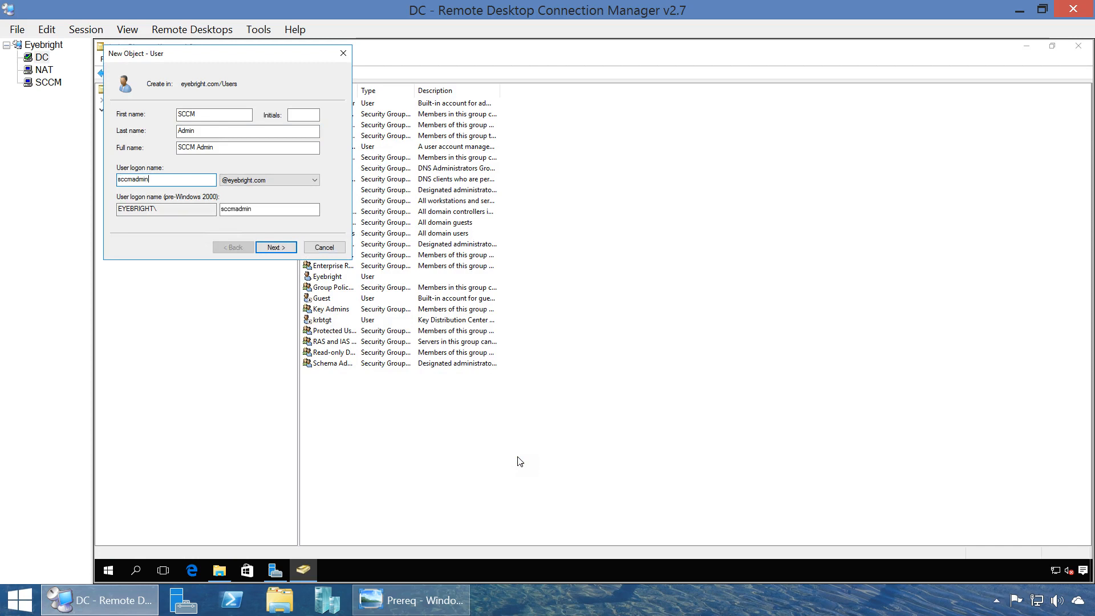
left_click(284, 250)
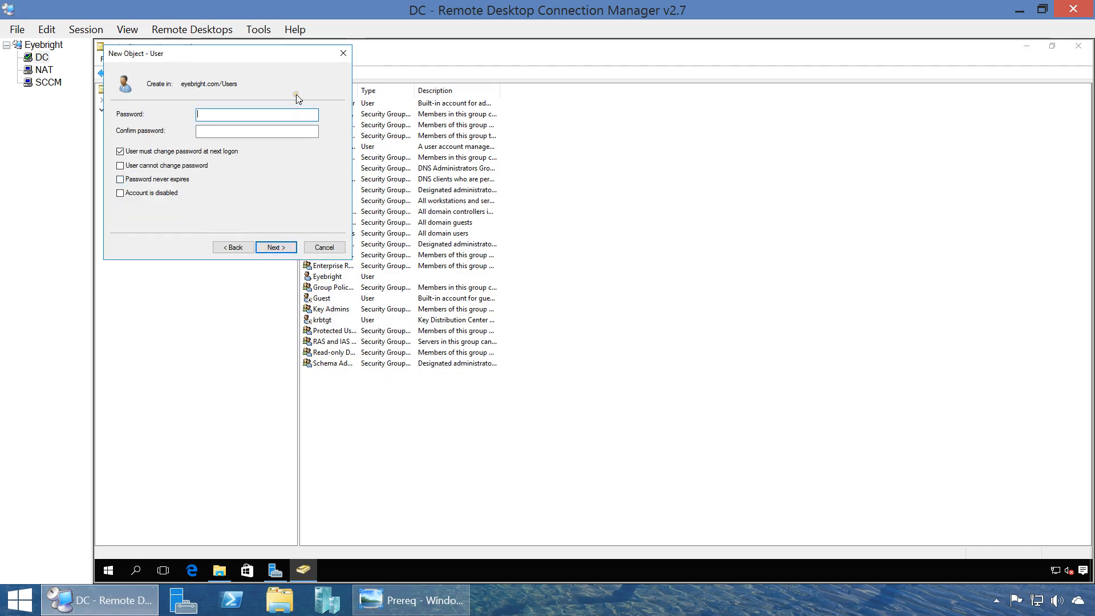
Enter and confirm the account password, require no change at next logon, disallow user changes, make it never expire, and finish creating the user.
type("••••••••")
key("Tab")
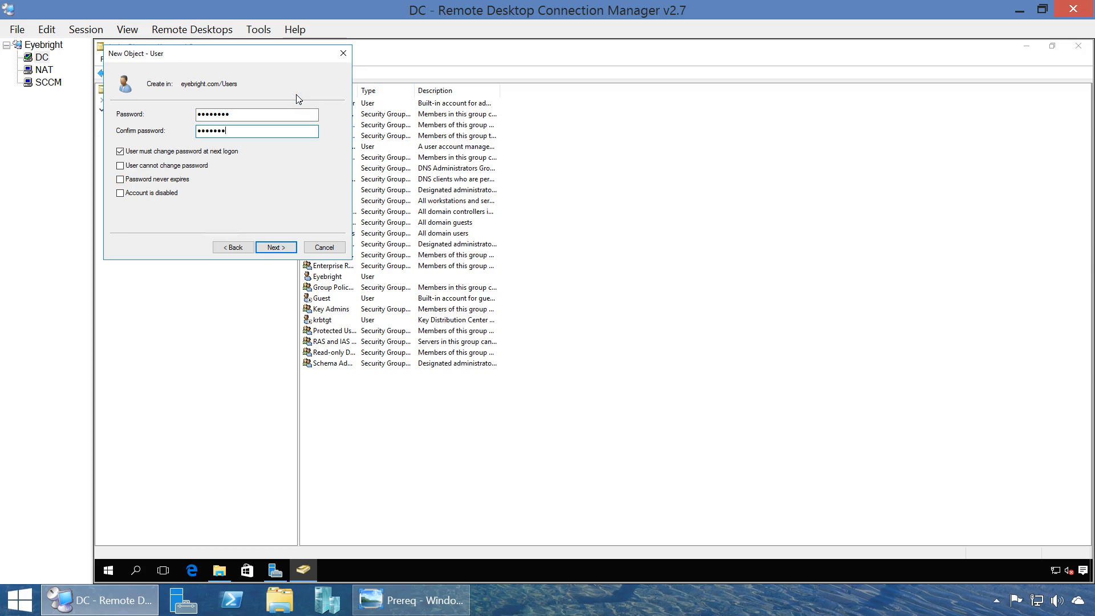
left_click(188, 152)
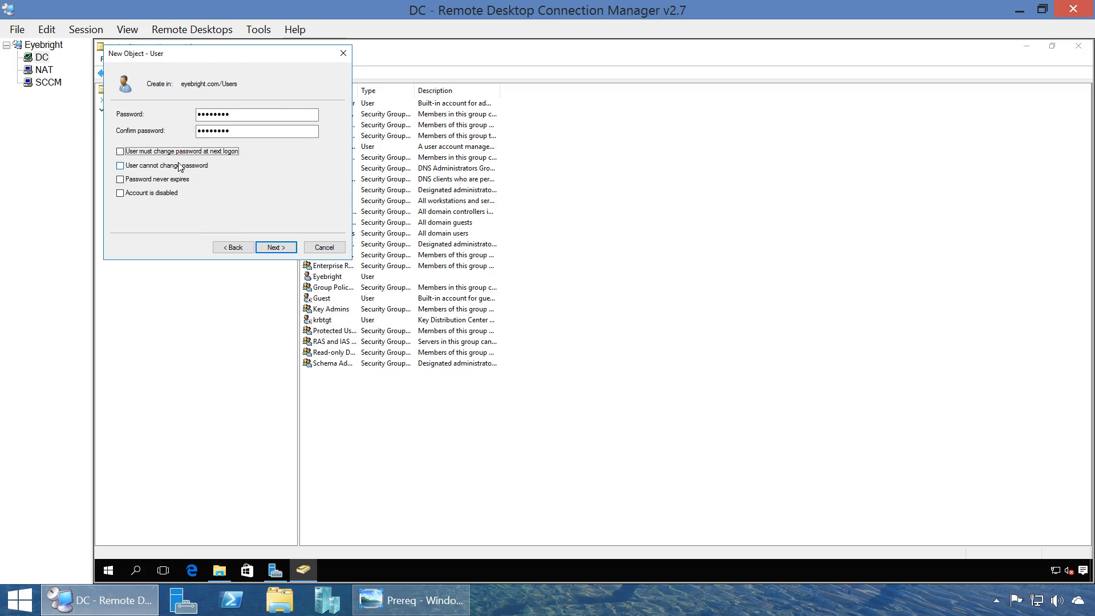
left_click(179, 165)
left_click(174, 180)
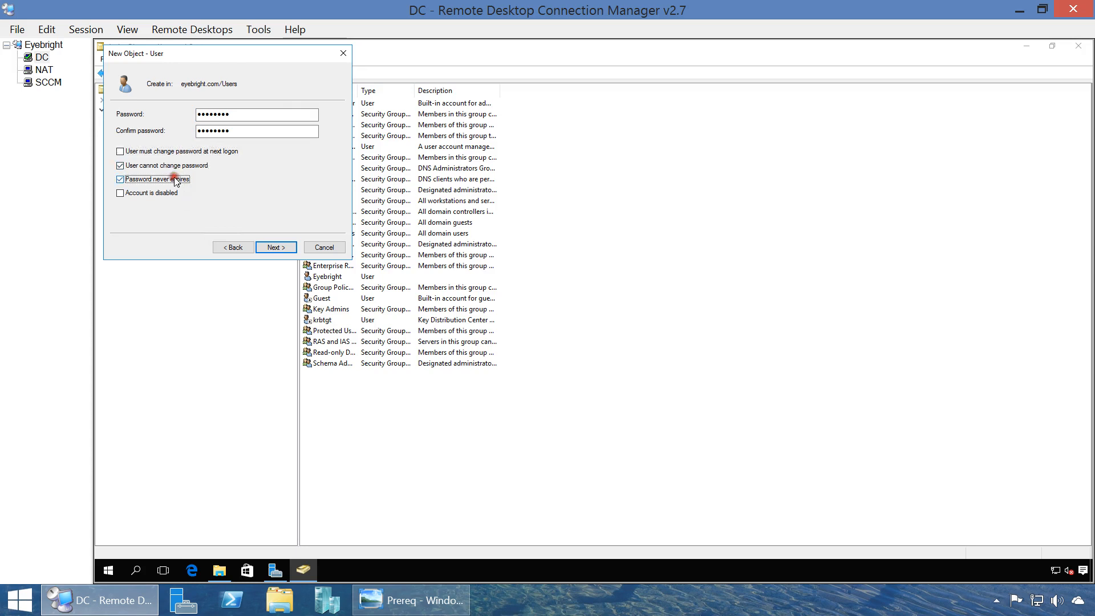
left_click(273, 248)
left_click(274, 248)
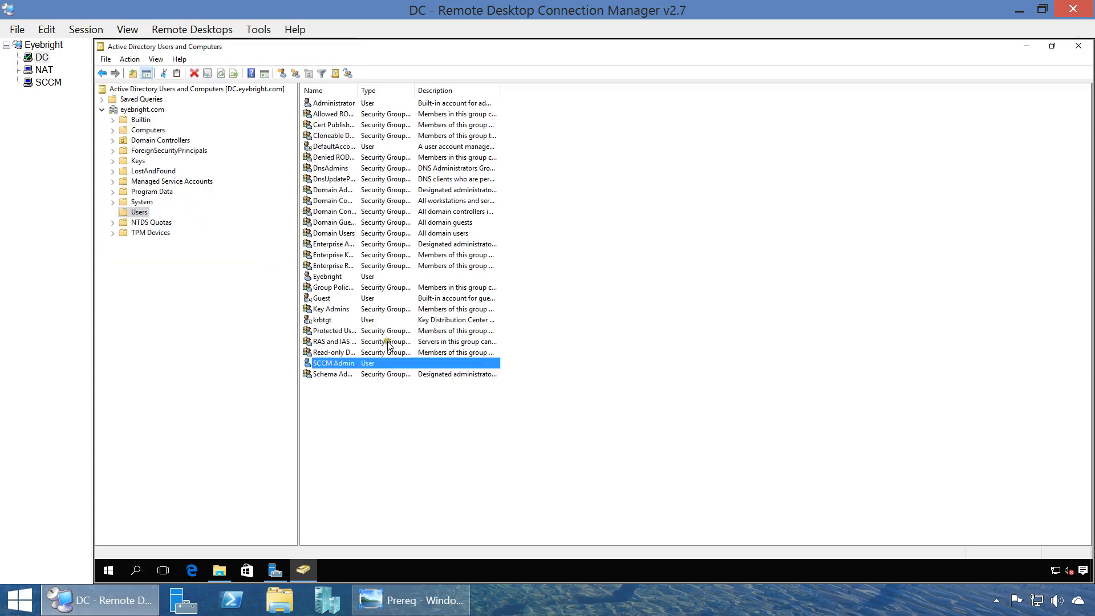
Check the prerequisites list in the Prereq image, and close Active Directory Users and Computers and Server Manager on the DC.
left_click(404, 514)
left_click(410, 600)
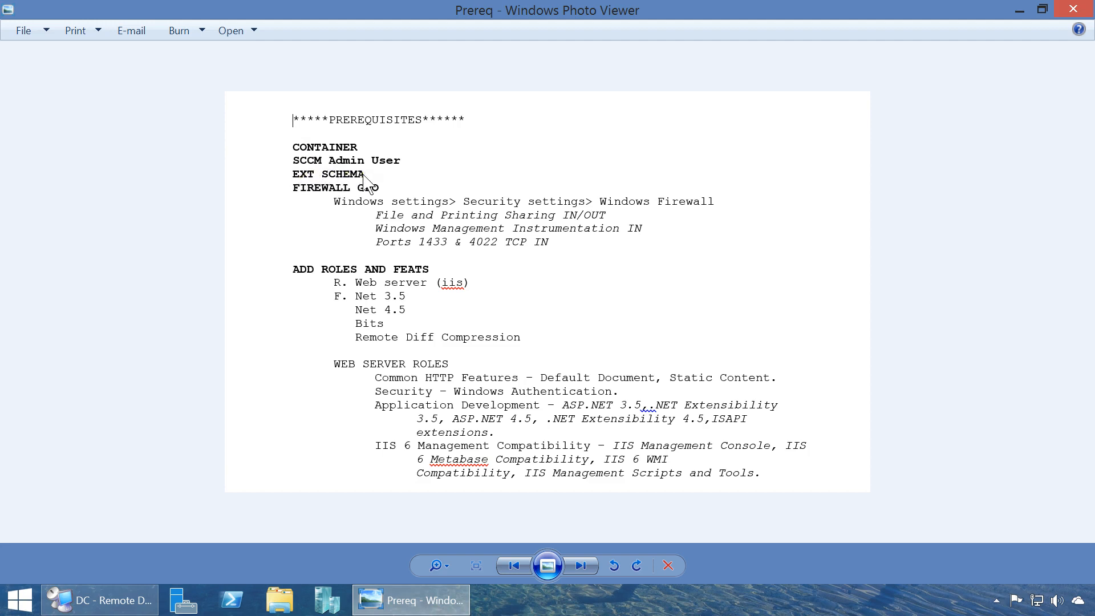
left_click(128, 596)
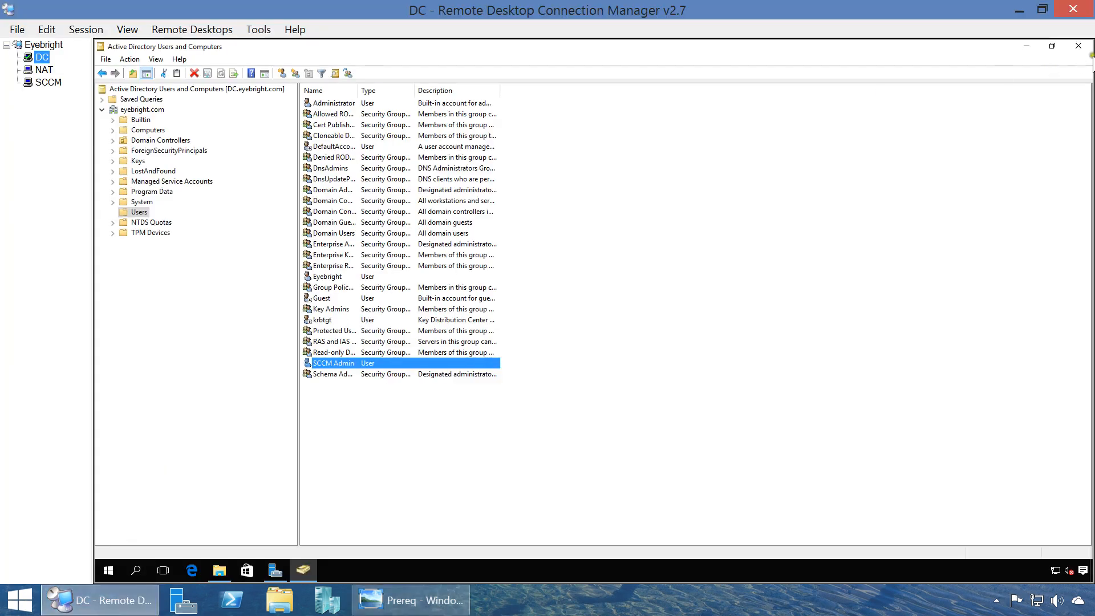
left_click(1078, 46)
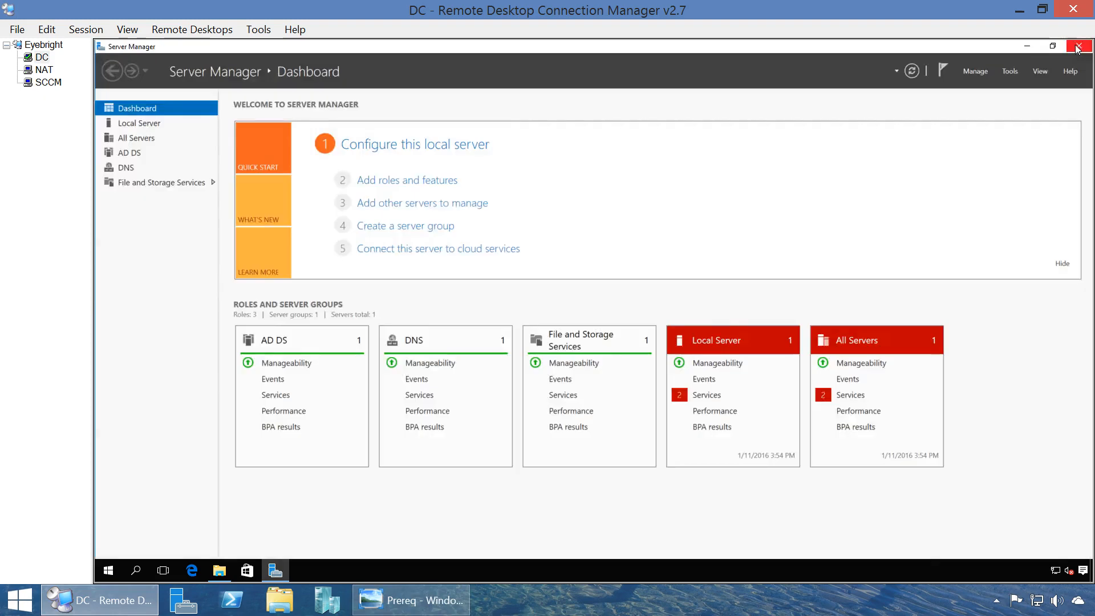
left_click(1077, 46)
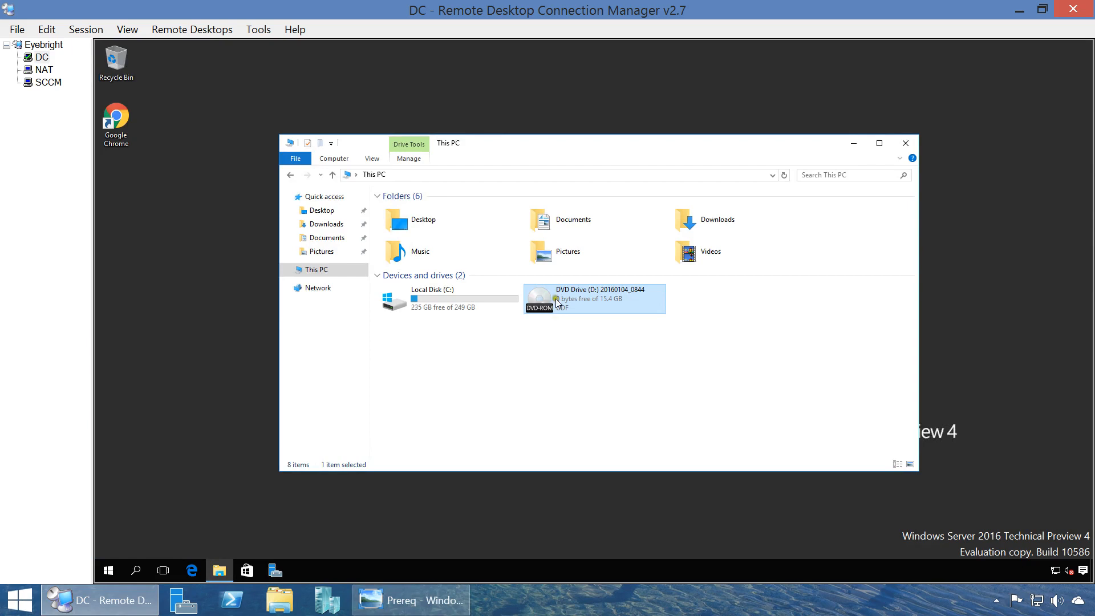
Open the SCCM 1511\SMSSETUP\BIN\X64 folder on DVD Drive (D:) and maximize the File Explorer window.
double_click(556, 299)
double_click(556, 299)
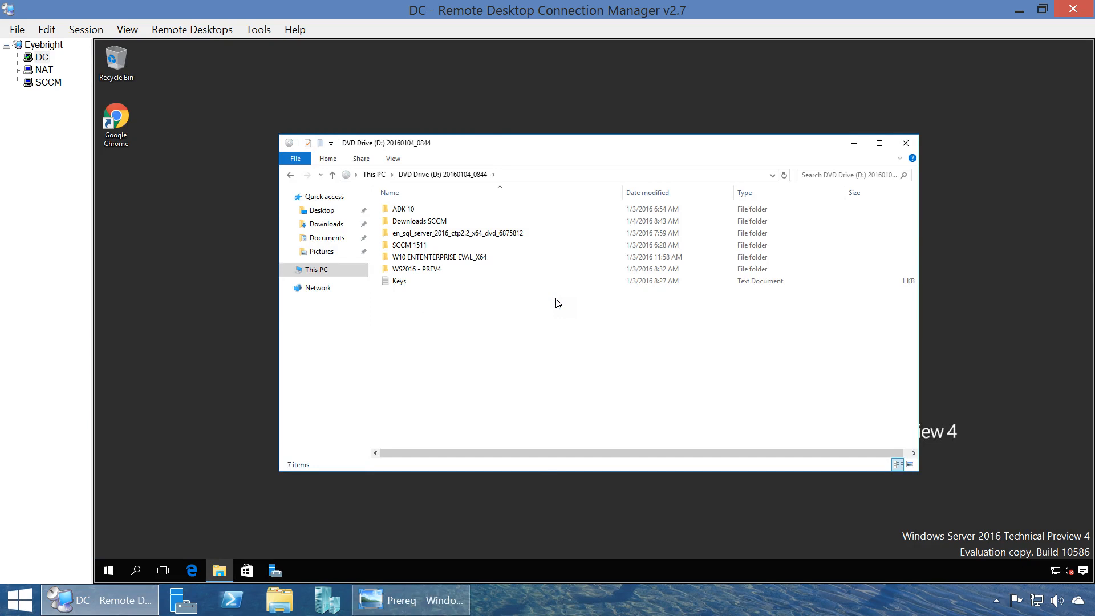
double_click(428, 247)
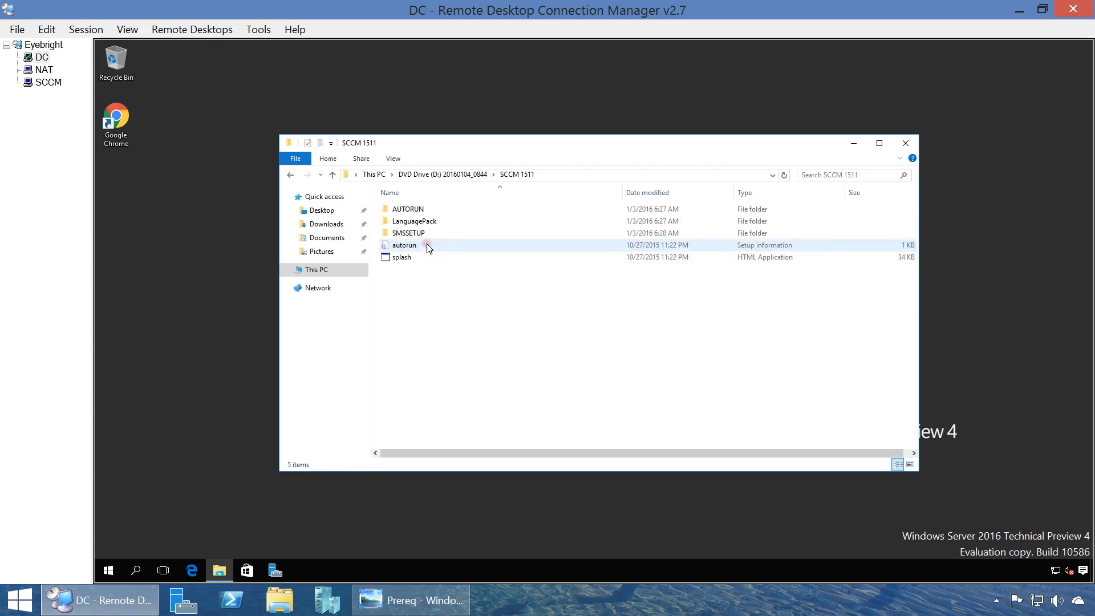
left_click(433, 246)
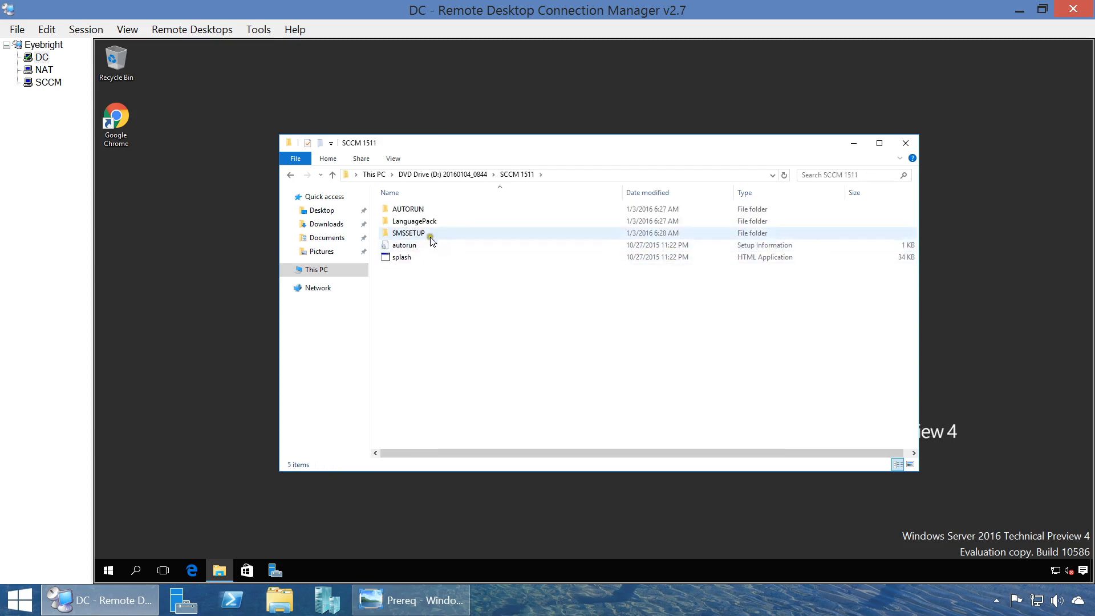
double_click(432, 235)
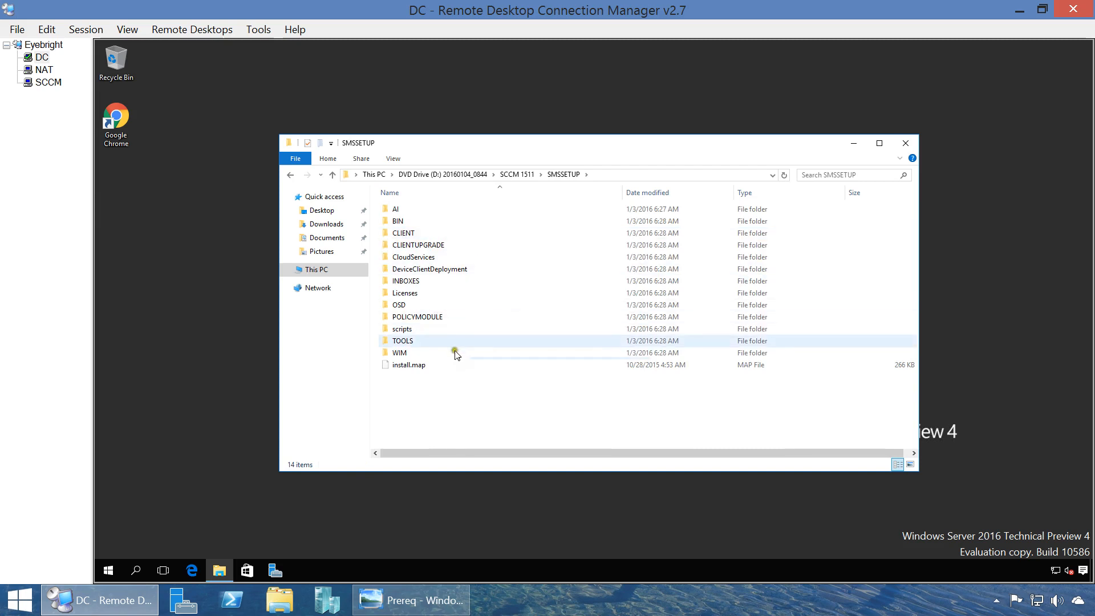
double_click(452, 221)
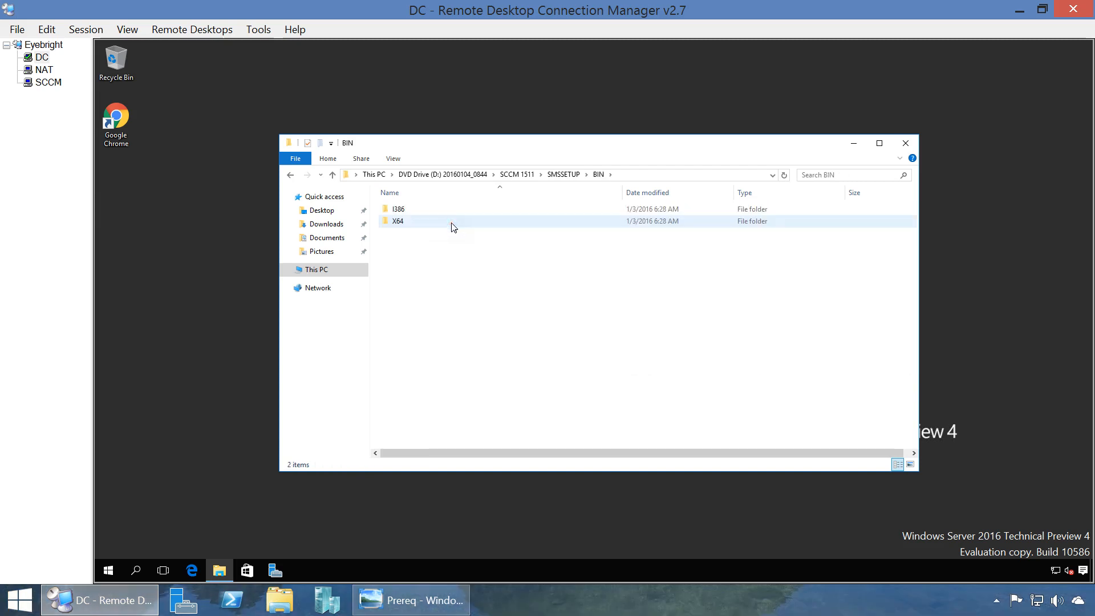
double_click(451, 222)
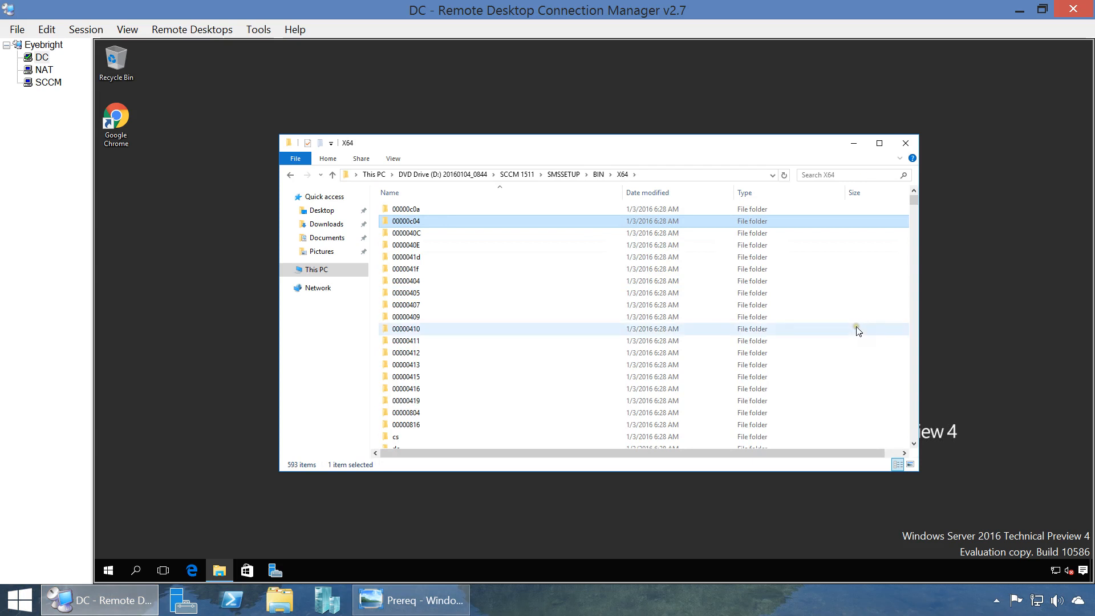
left_click(877, 148)
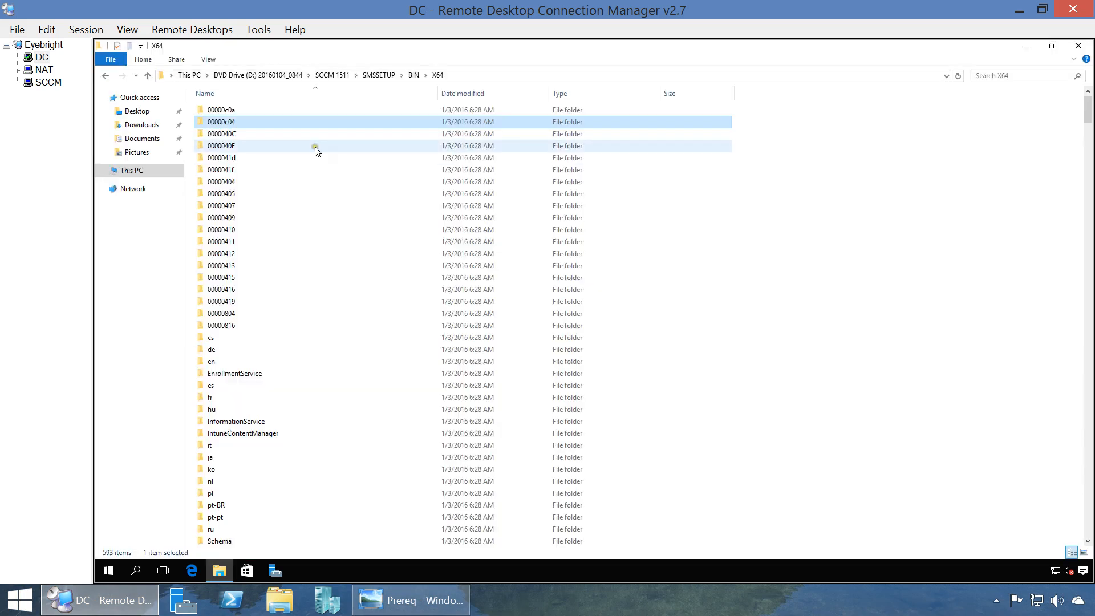
right_click(854, 448)
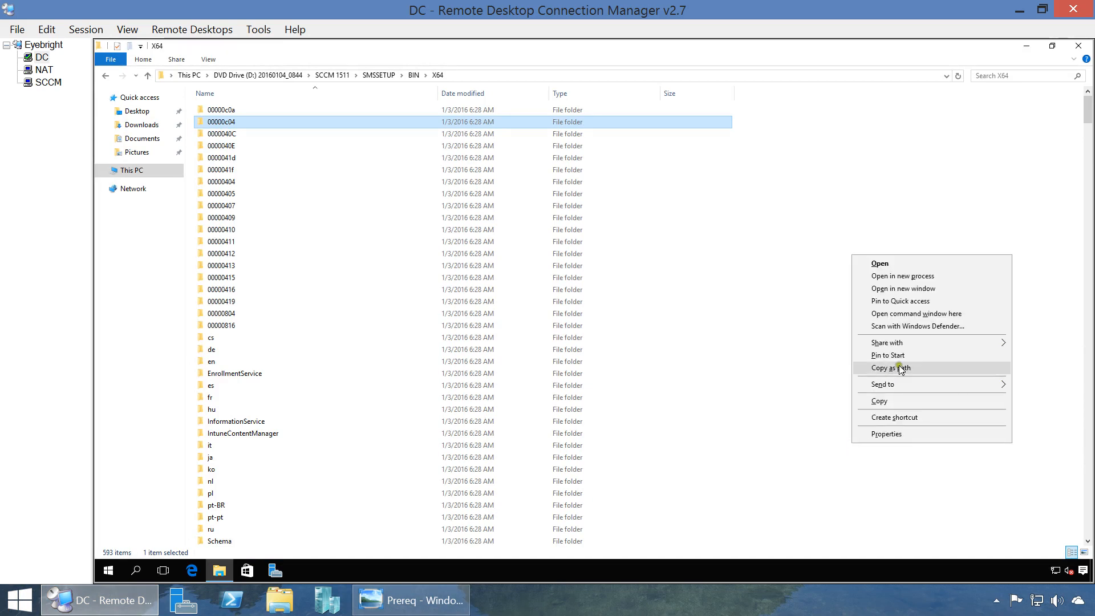
left_click(936, 327)
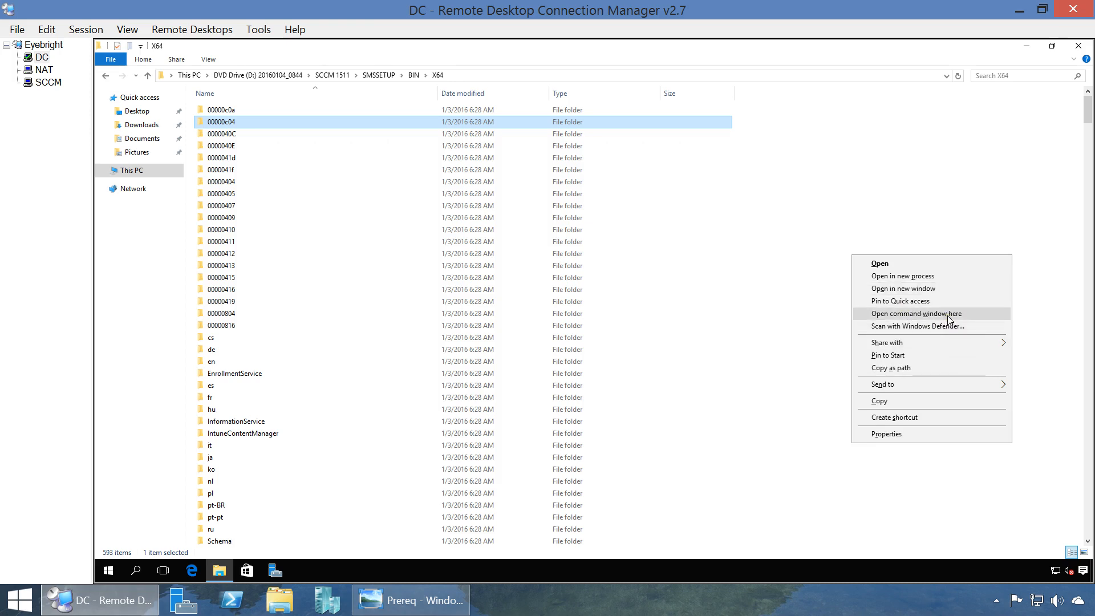
left_click(949, 319)
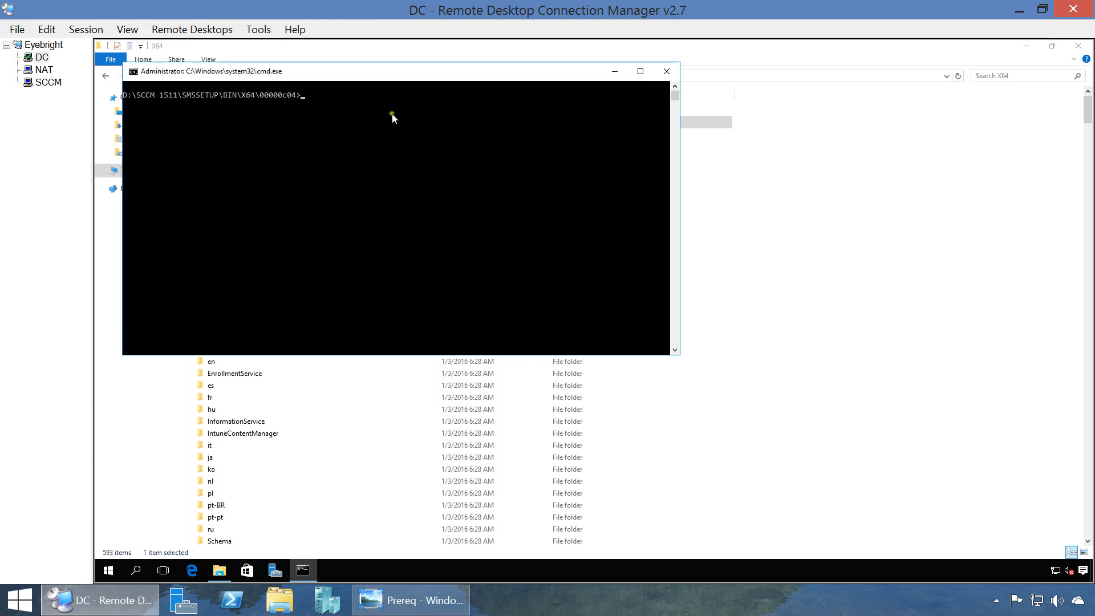
left_click(666, 72)
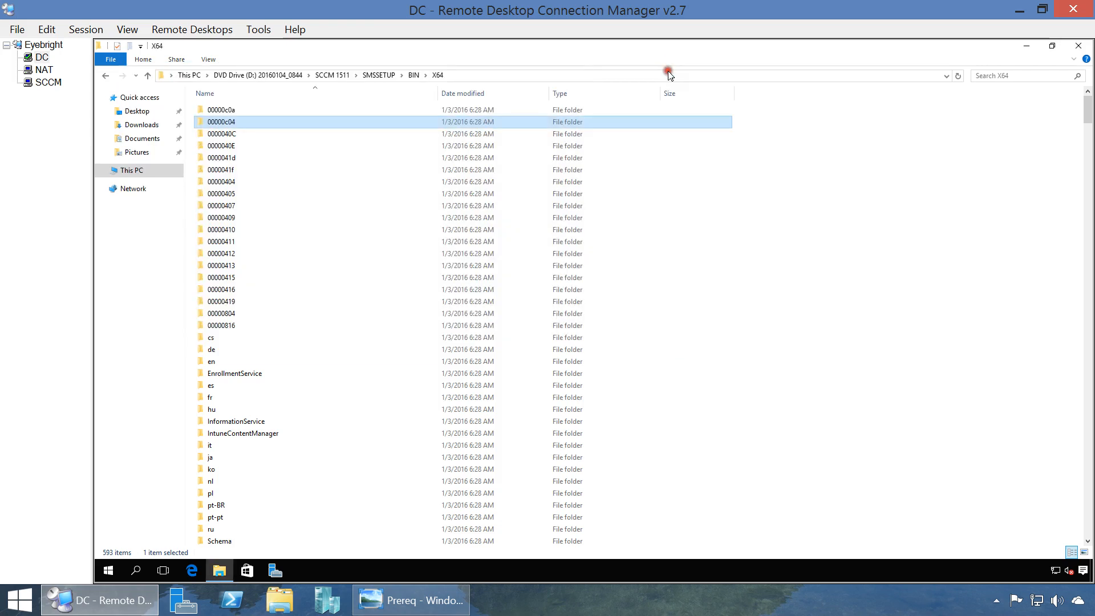
Run extadsch.exe from a command prompt opened in the X64 folder to extend the Active Directory schema, and close the prompt.
left_click(893, 315)
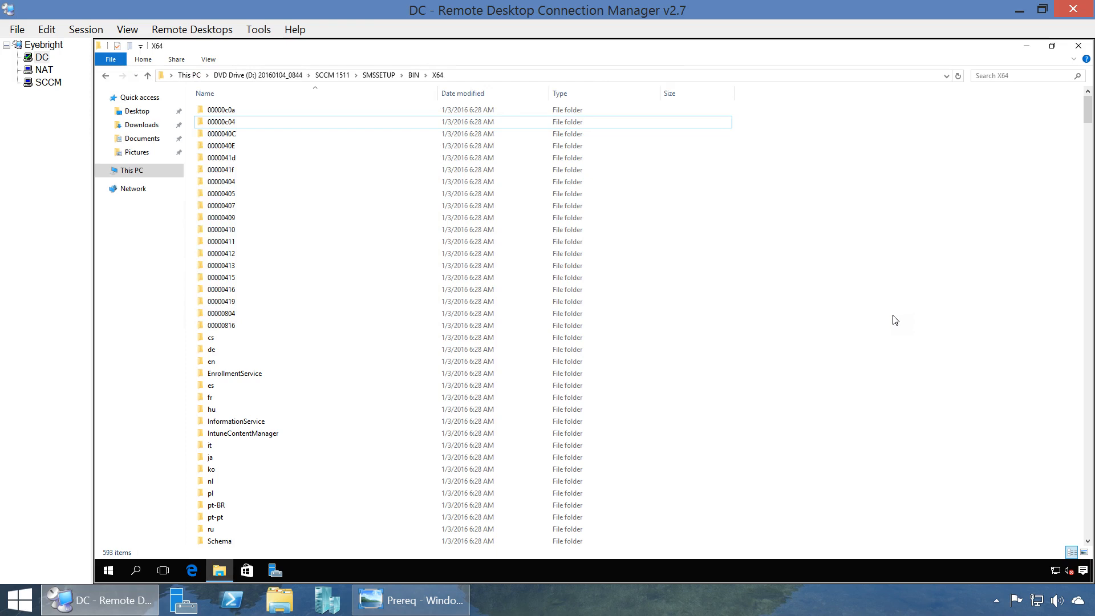
left_click(359, 228)
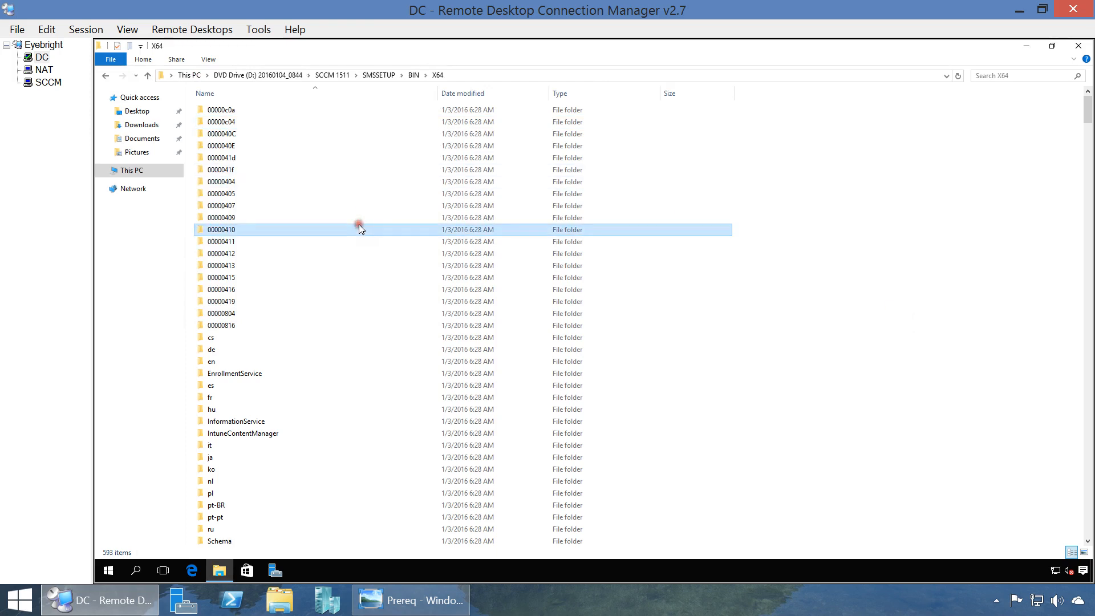
left_click(952, 392)
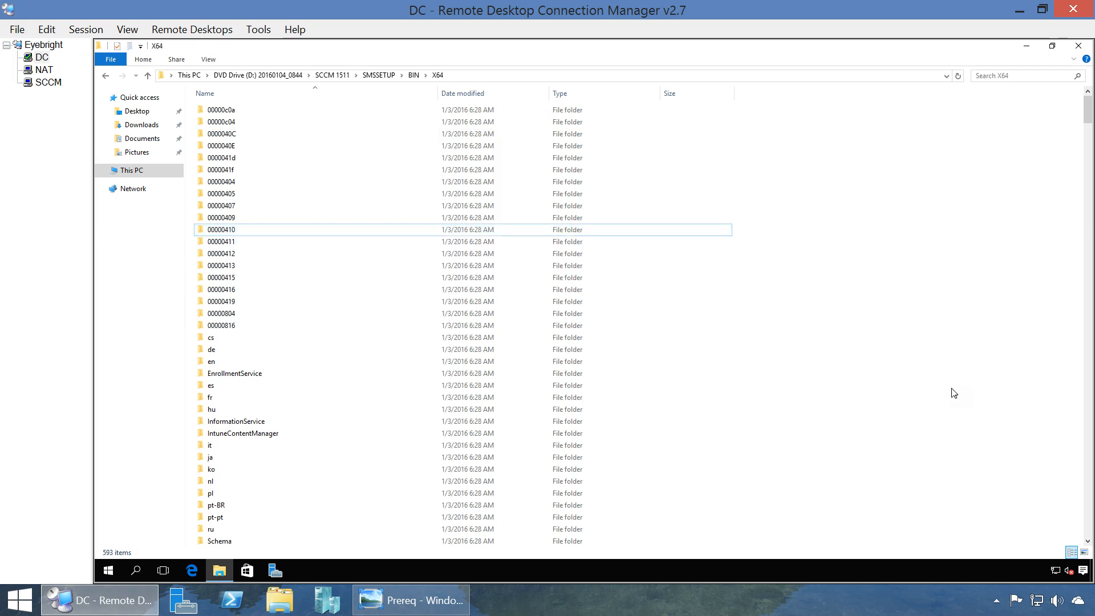
right_click(952, 393)
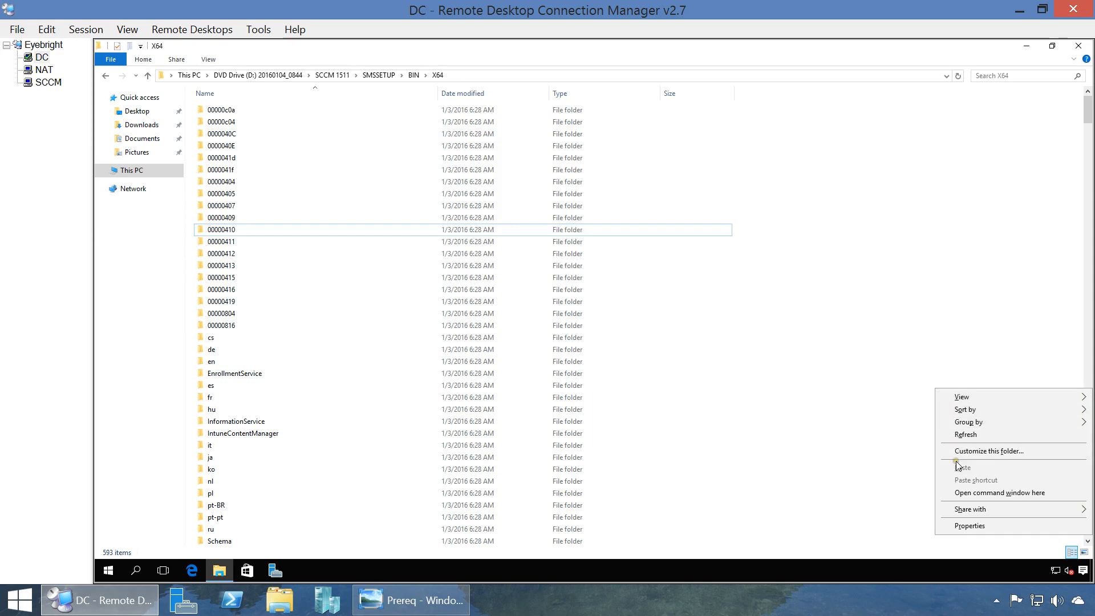
left_click(960, 492)
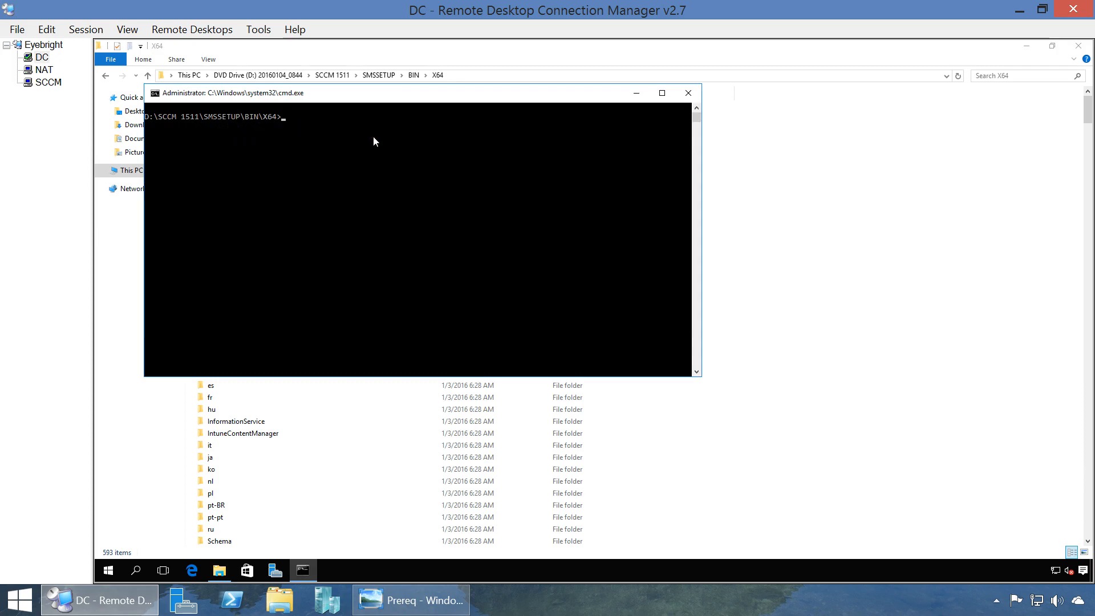
type("ext")
key("Tab")
key("Return")
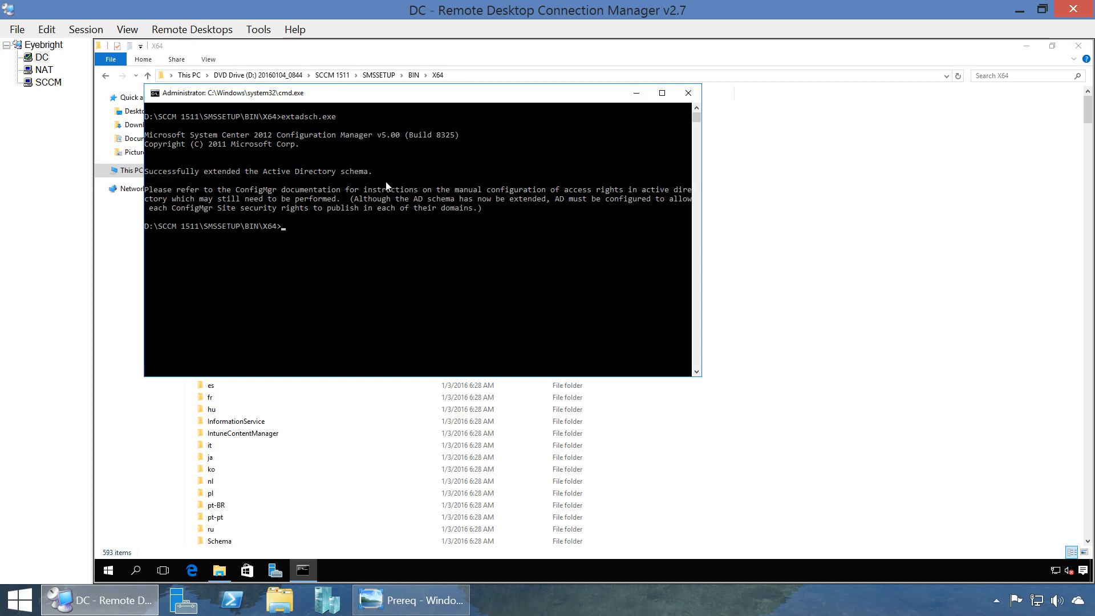
left_click(688, 93)
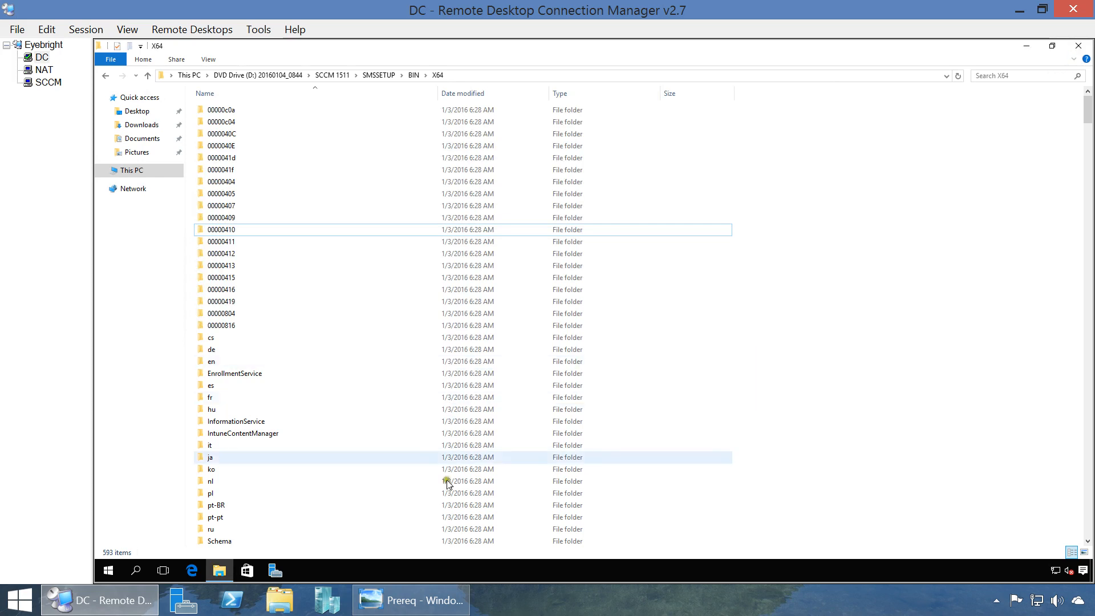
Check the prerequisites list in the Prereq image, and close the File Explorer window on the DC.
left_click(410, 600)
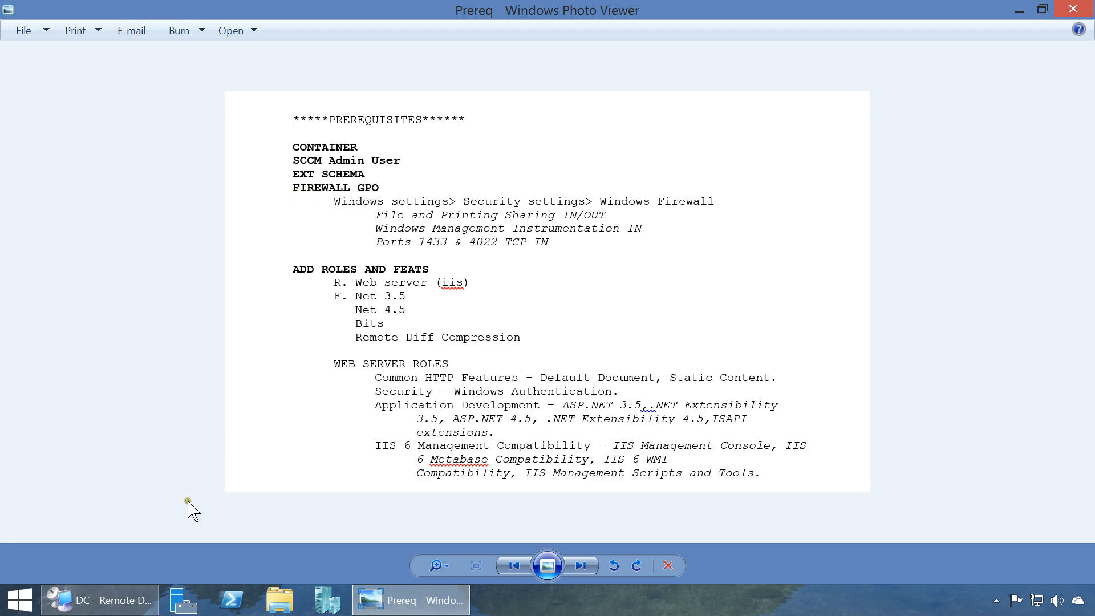
left_click(132, 588)
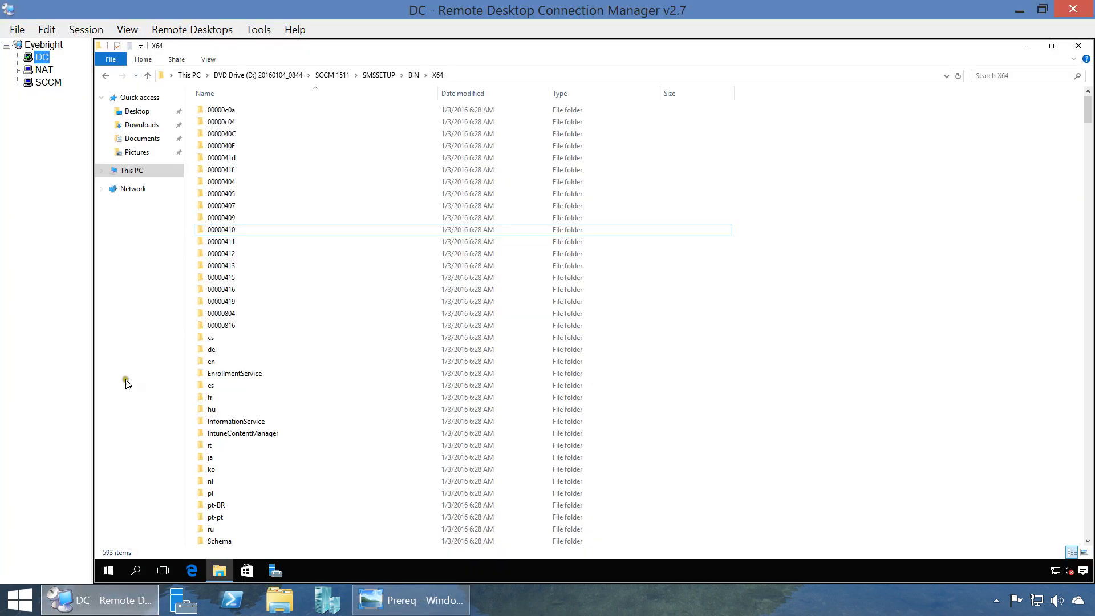
left_click(1078, 47)
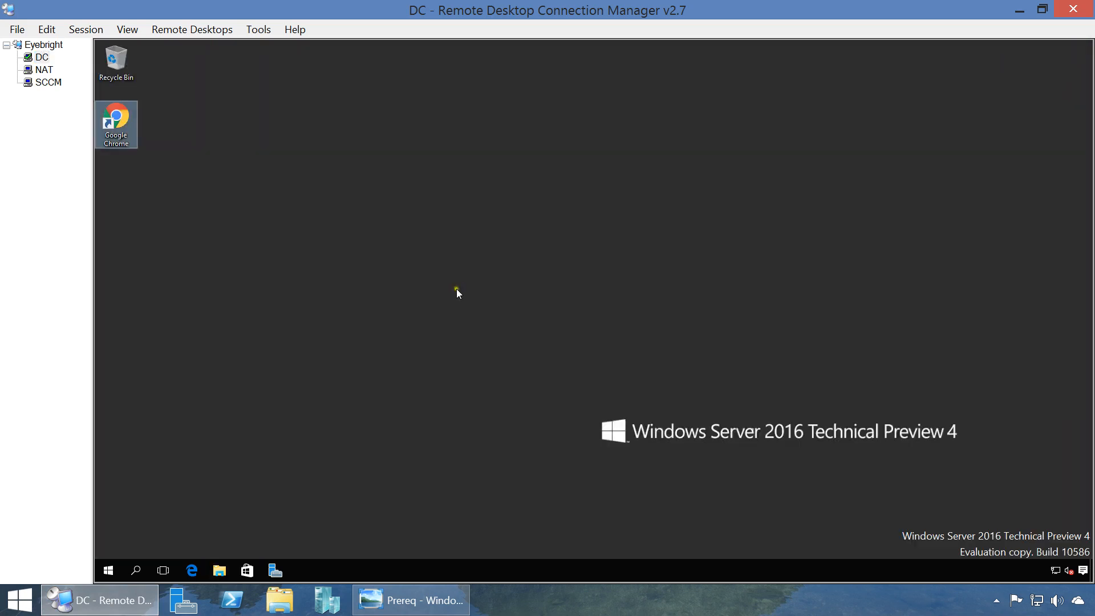
Open Group Policy Management from Server Manager, close Server Manager and maximize the Group Policy Management window.
left_click(276, 570)
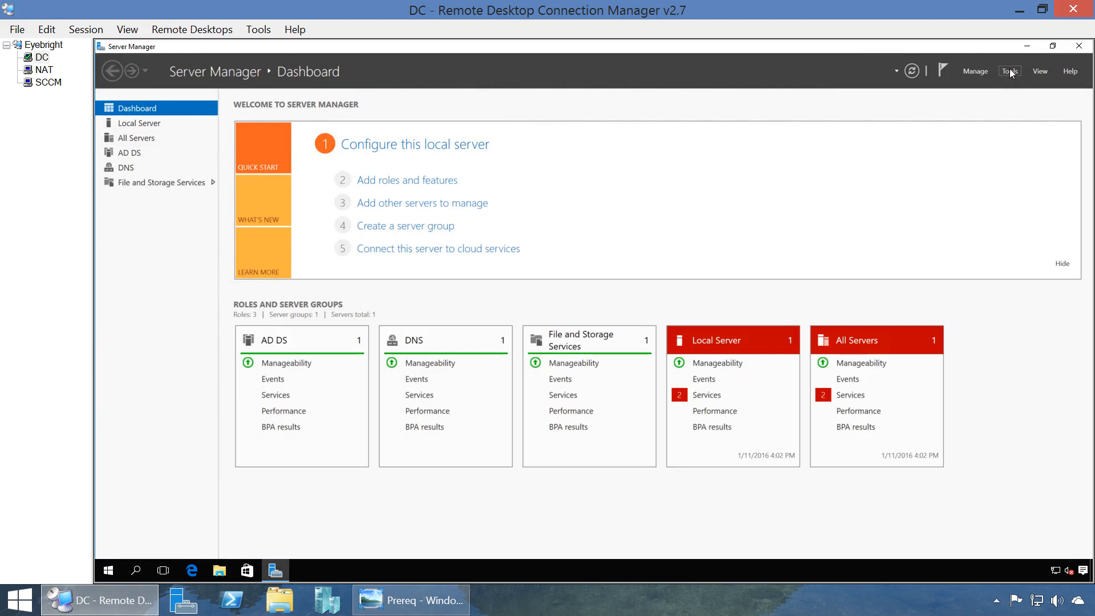
left_click(1010, 71)
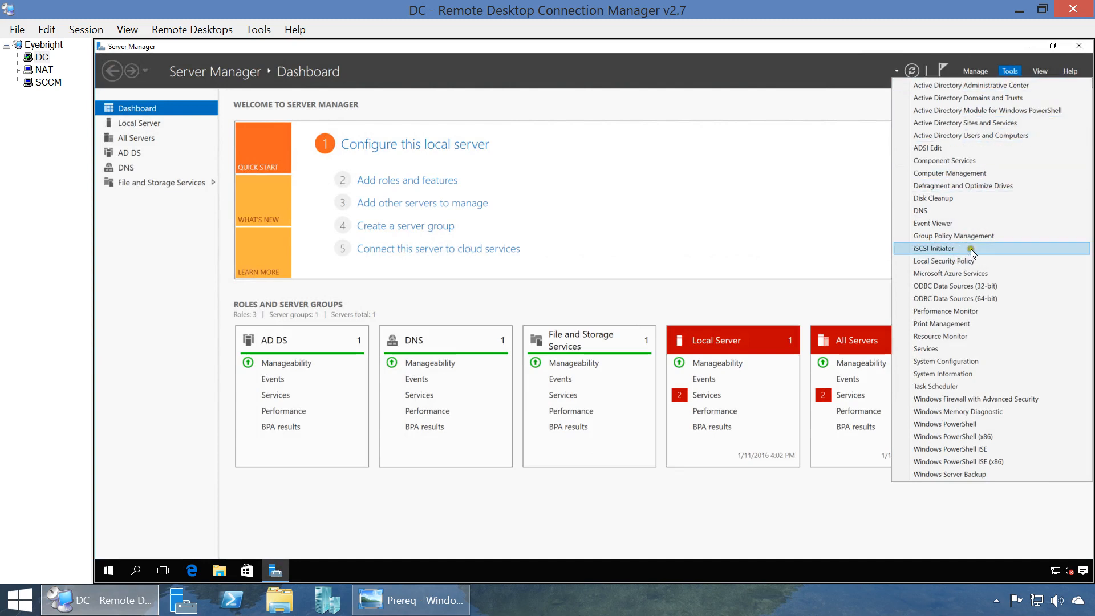
left_click(978, 236)
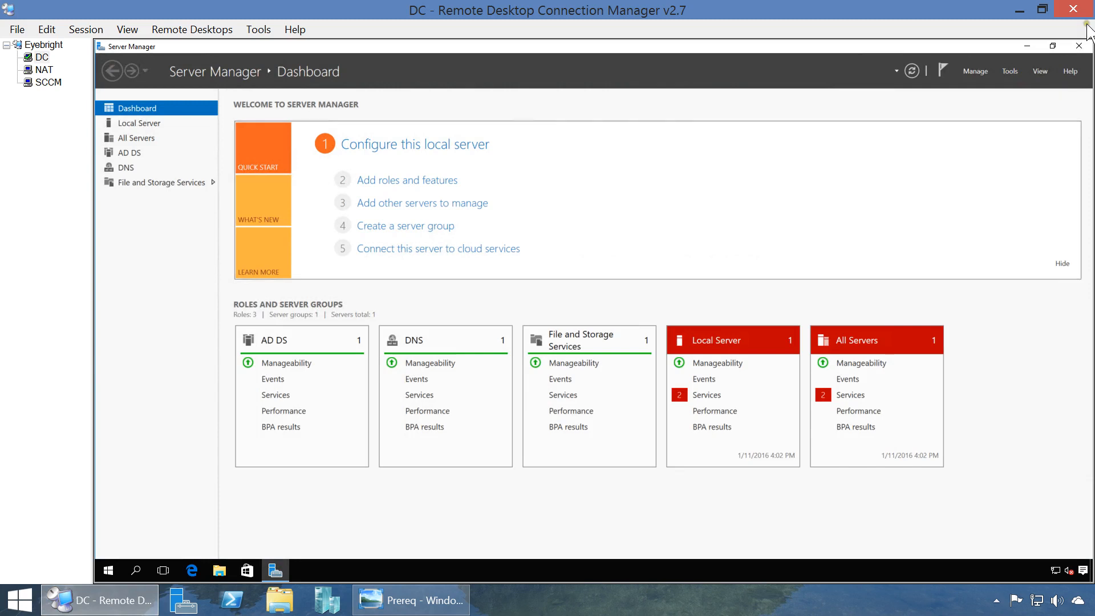
left_click(1078, 46)
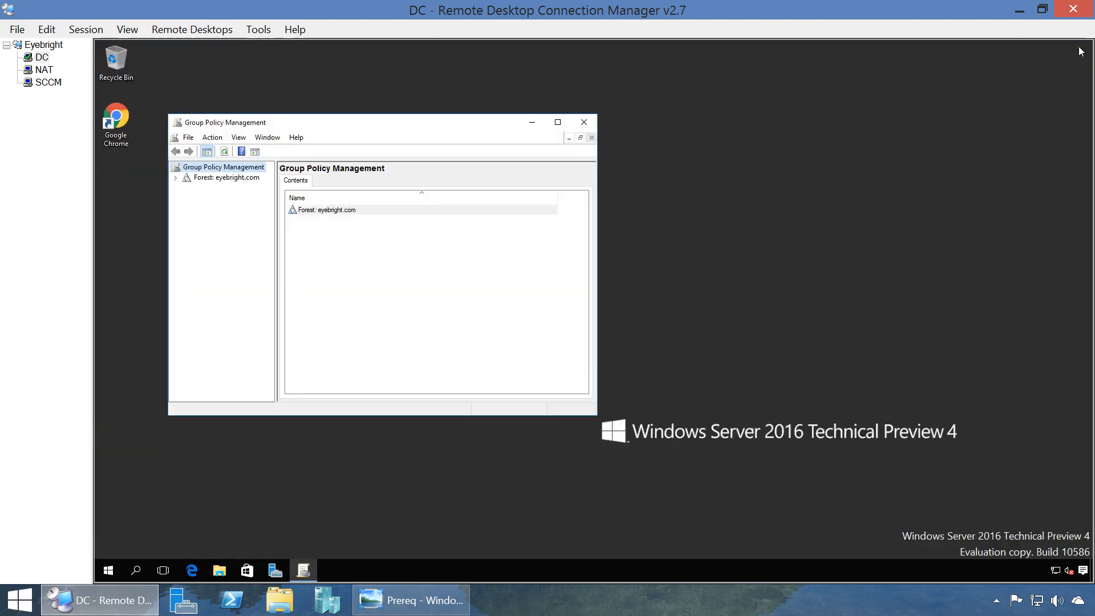
left_click(556, 124)
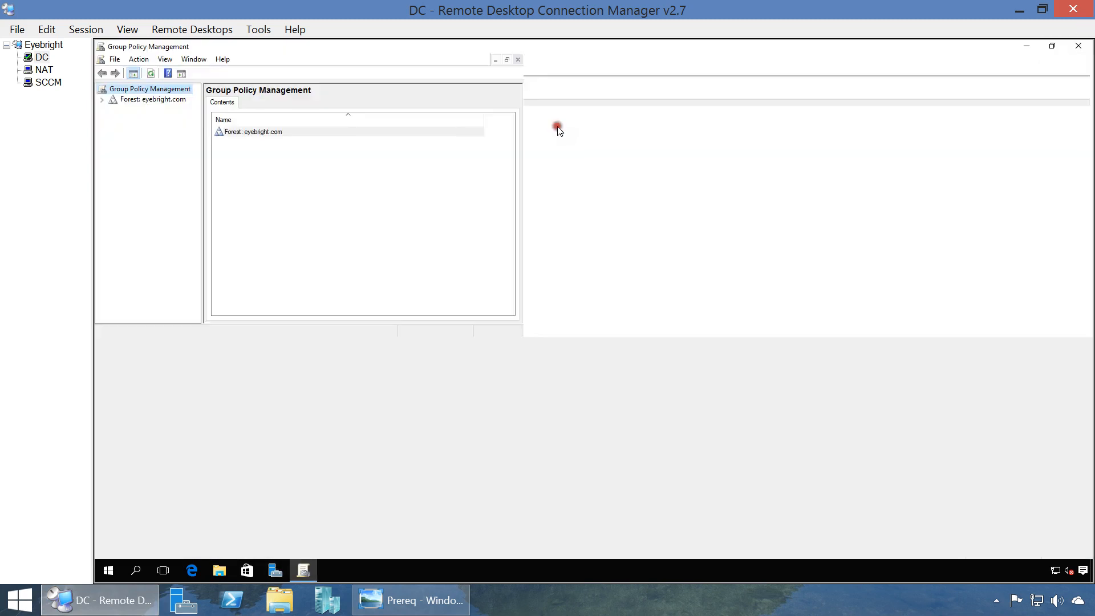
Expand the eyebright.com forest and domain and show the domain's Group Policy Objects.
left_click(101, 99)
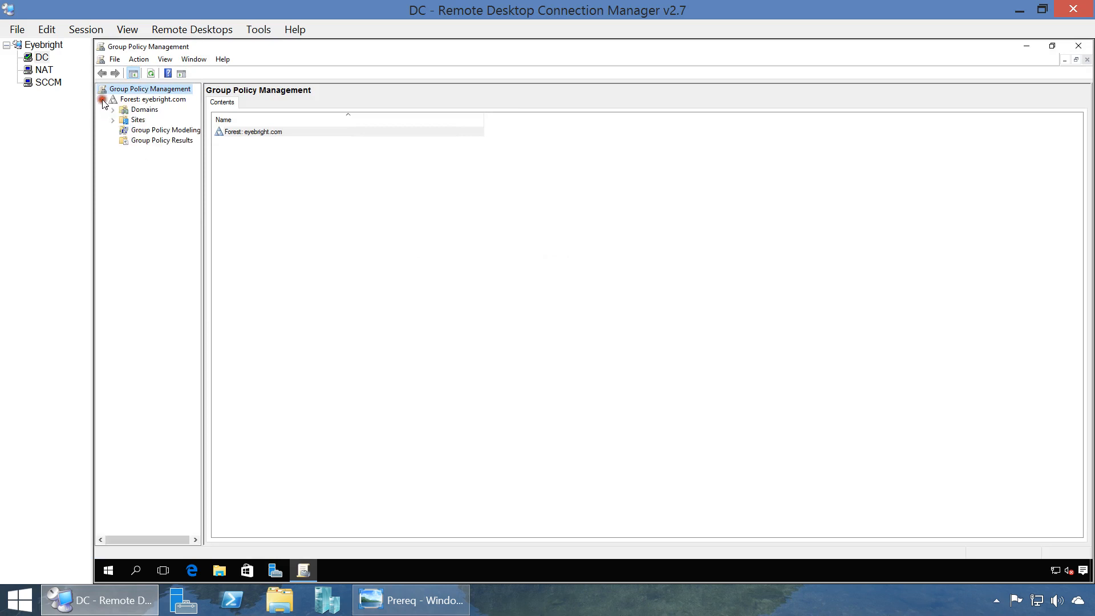
left_click(126, 132)
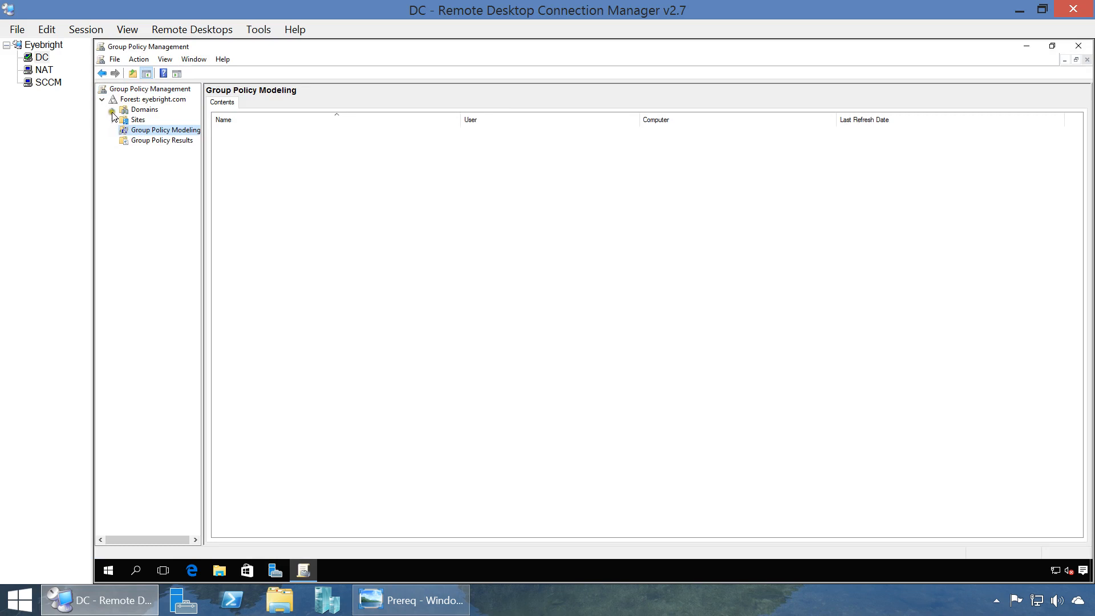
left_click(113, 111)
left_click(121, 121)
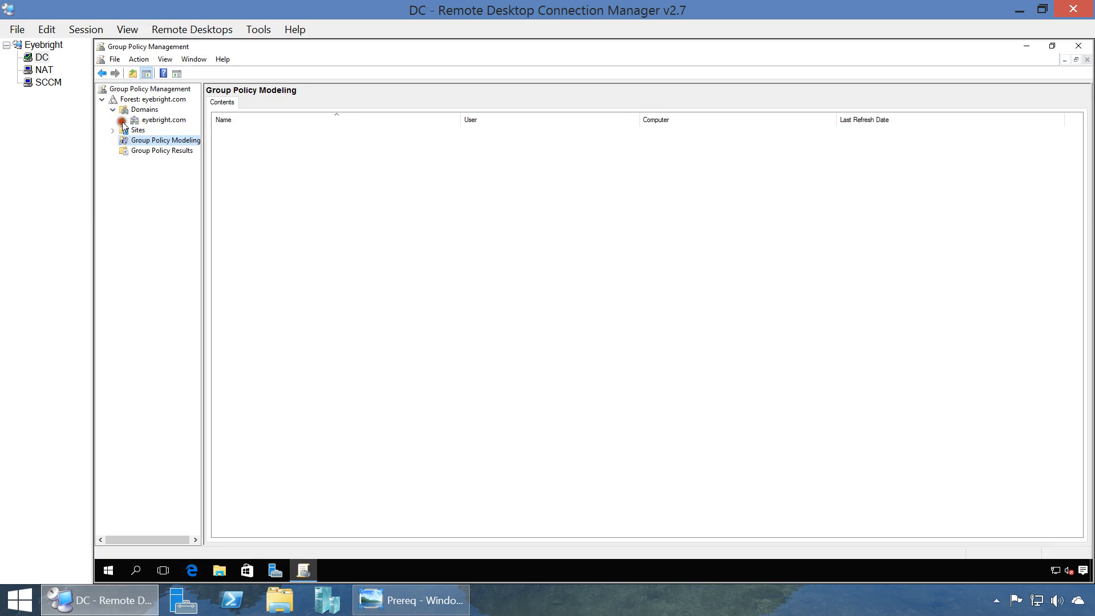
left_click(154, 152)
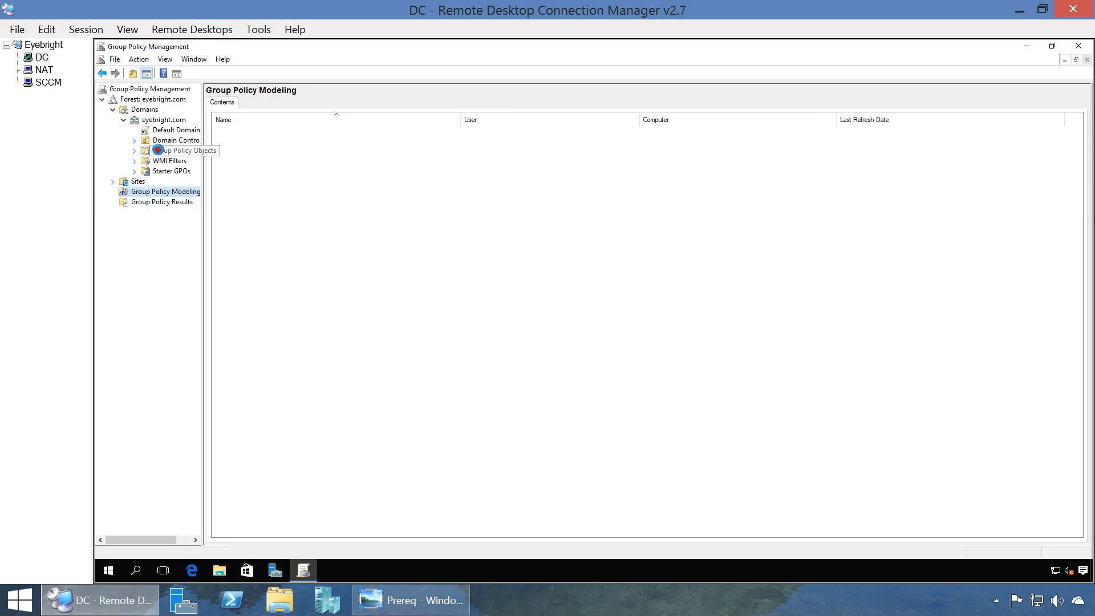
Create a new Group Policy Object named SCCM Firewall Rule without a starter GPO, consulting the Prereq image for the firewall requirements.
right_click(296, 252)
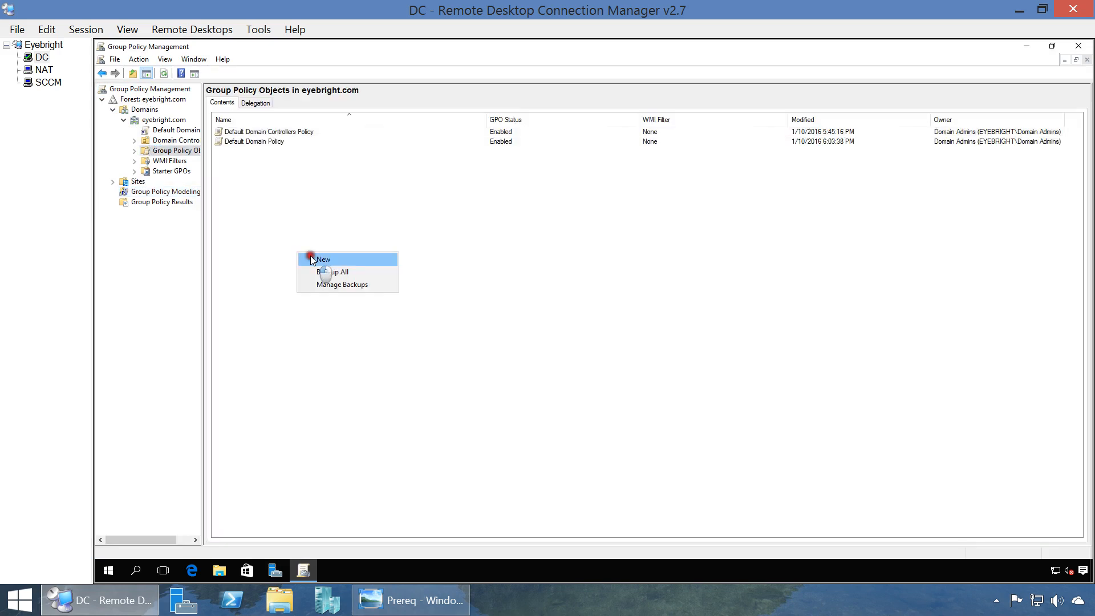
left_click(313, 260)
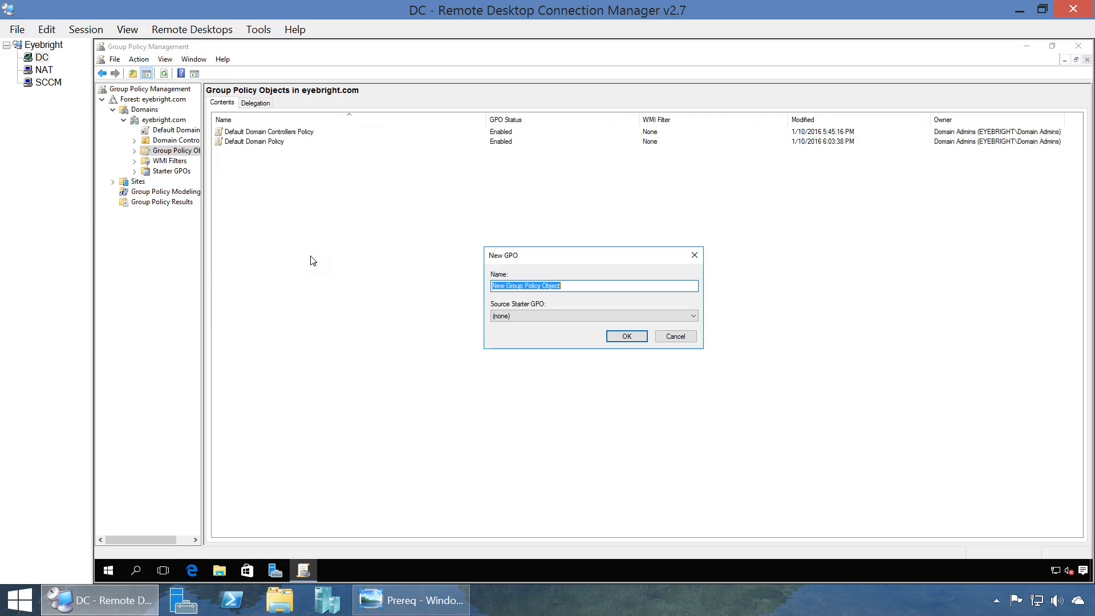
left_click(544, 604)
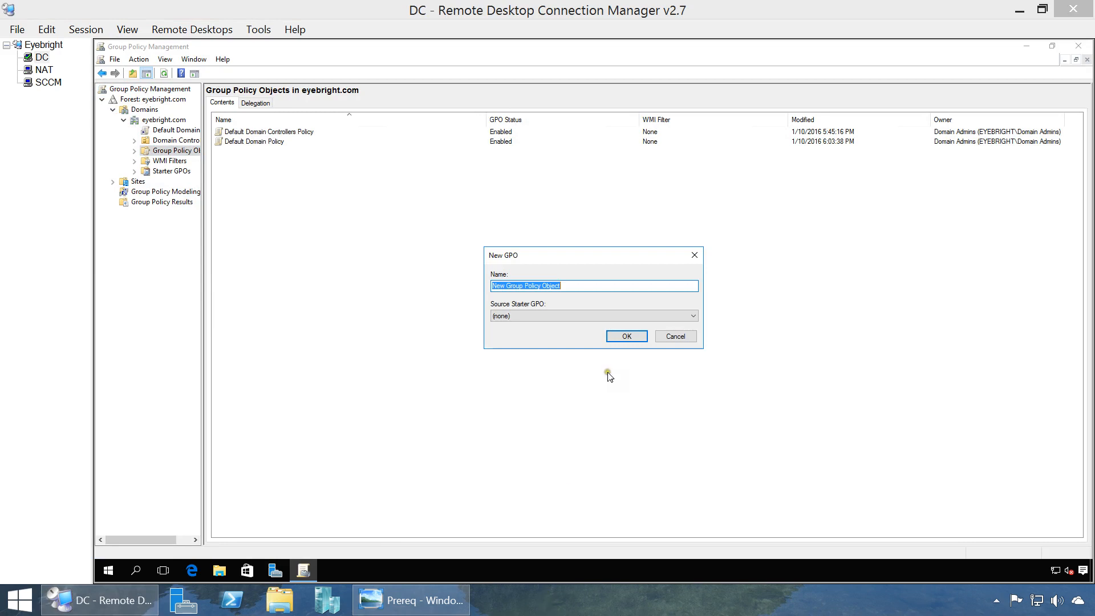
left_click(617, 283)
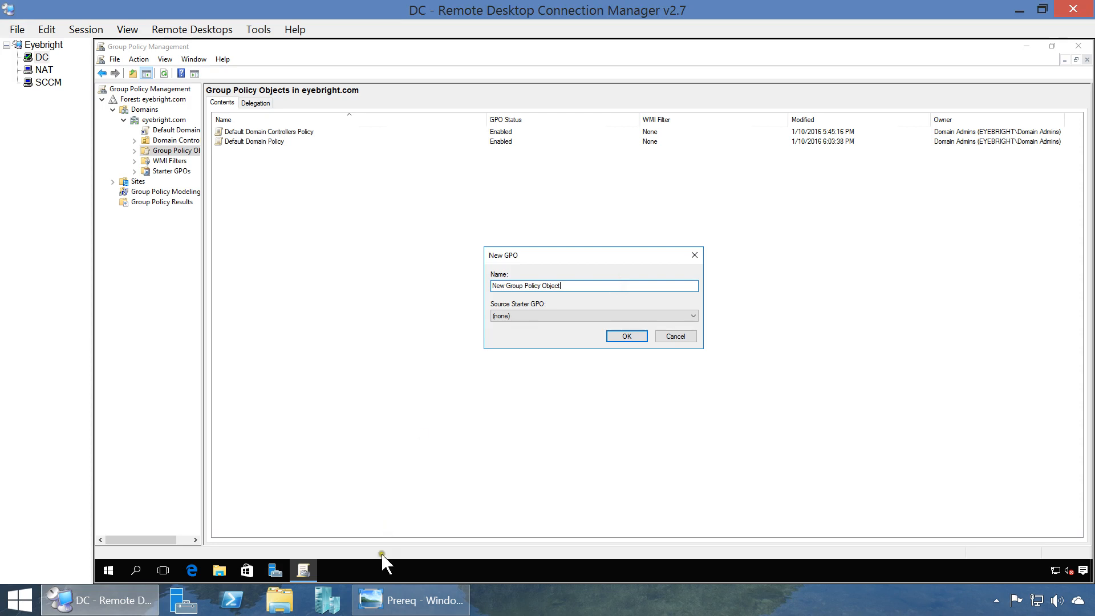
left_click(391, 603)
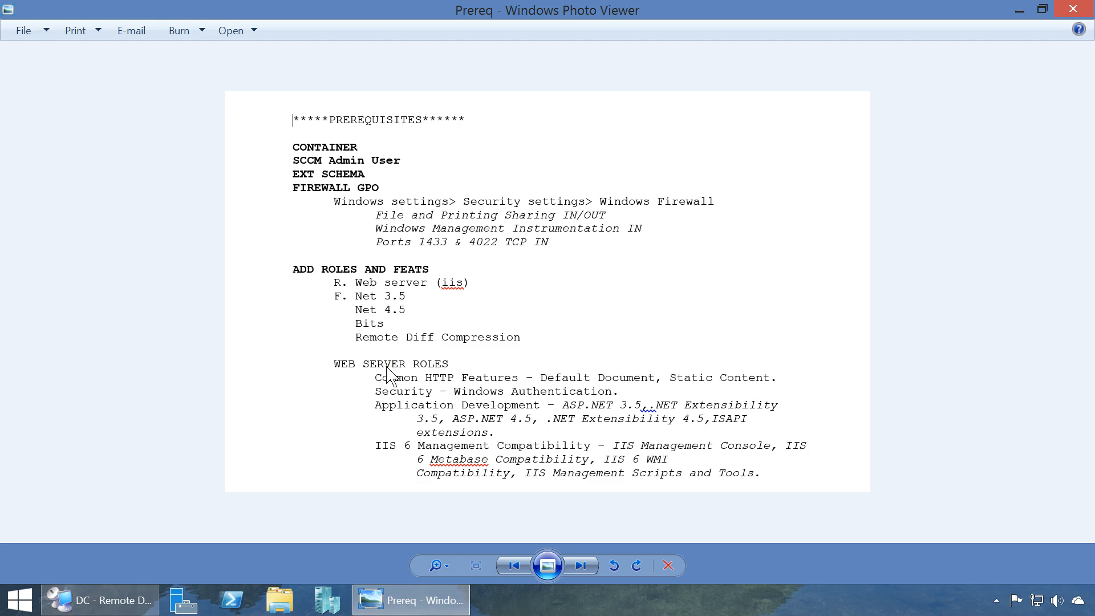
left_click(129, 604)
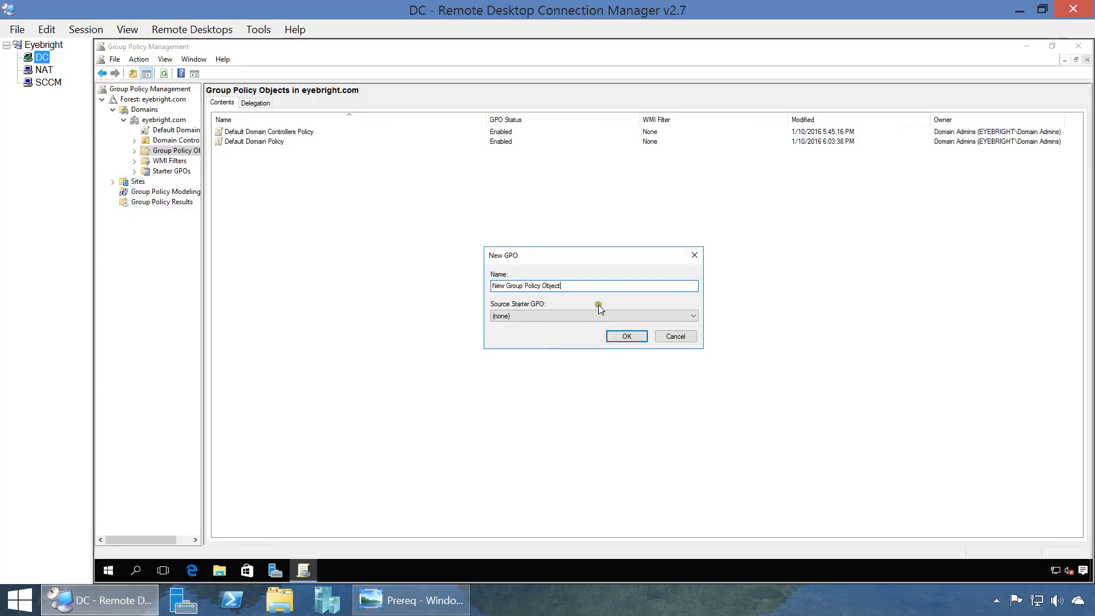
left_click_drag(578, 290, 381, 272)
left_click_drag(593, 285, 447, 286)
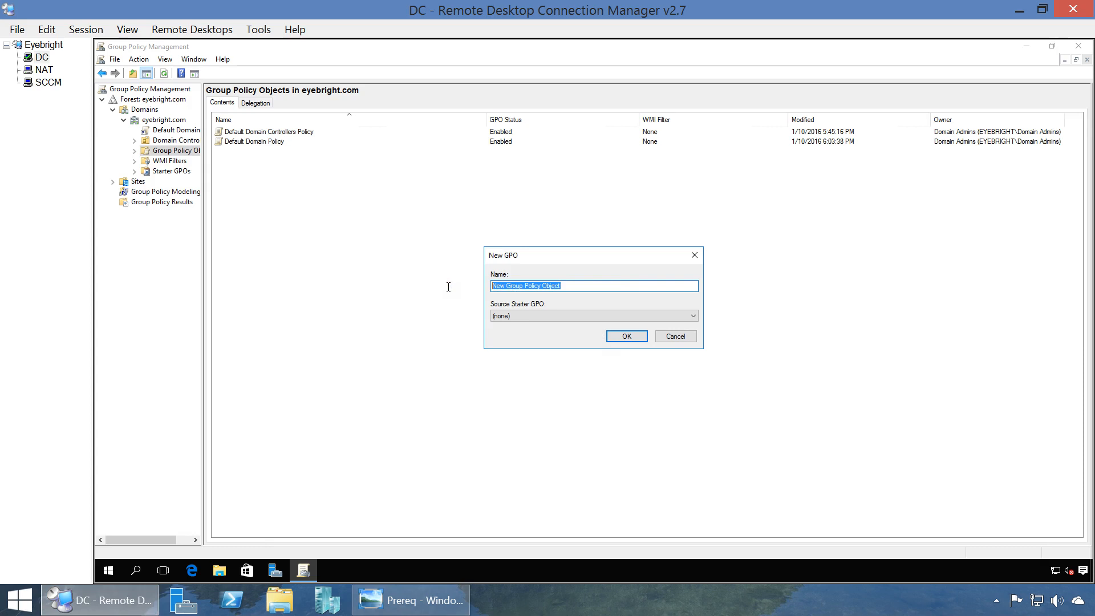
type("SCCM Firewall Rule")
left_click(621, 337)
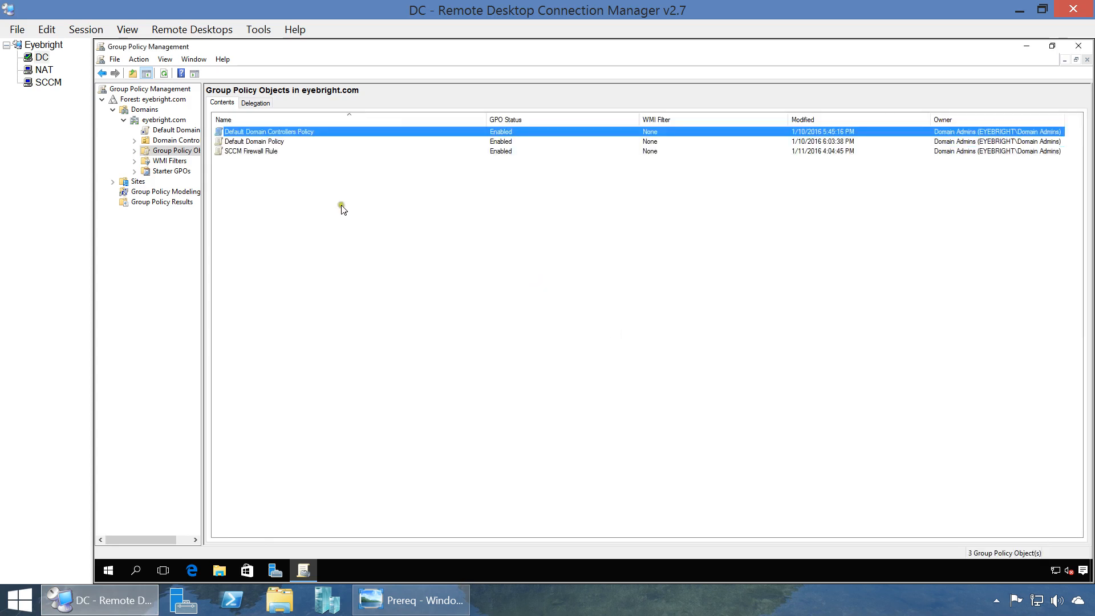
Open the SCCM Firewall Rule GPO for editing, maximize the editor window and widen its console tree.
left_click(264, 152)
right_click(265, 153)
left_click(277, 162)
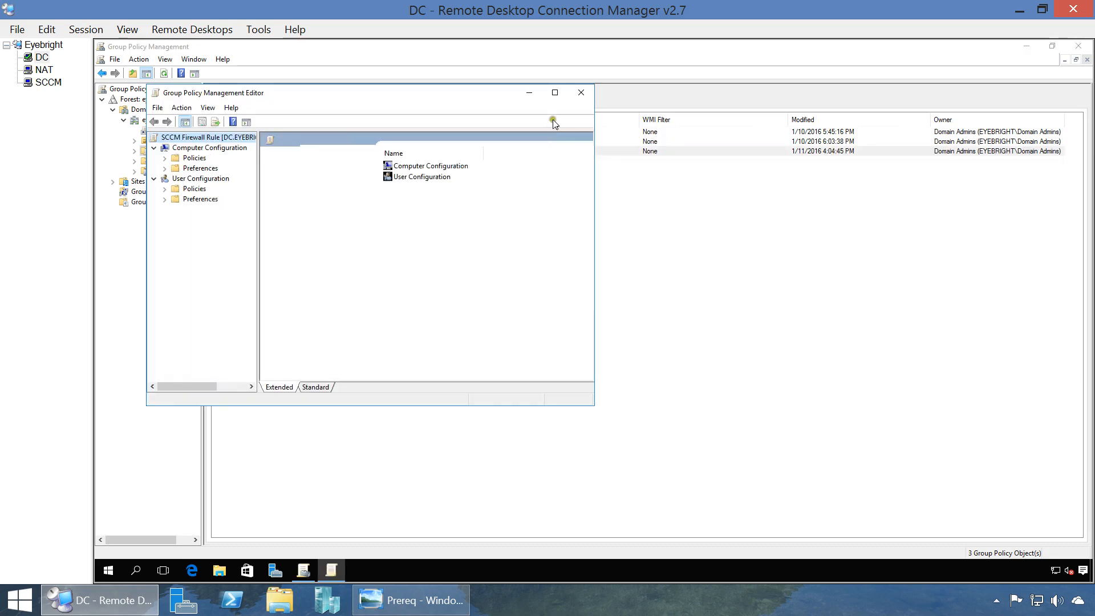
left_click(554, 93)
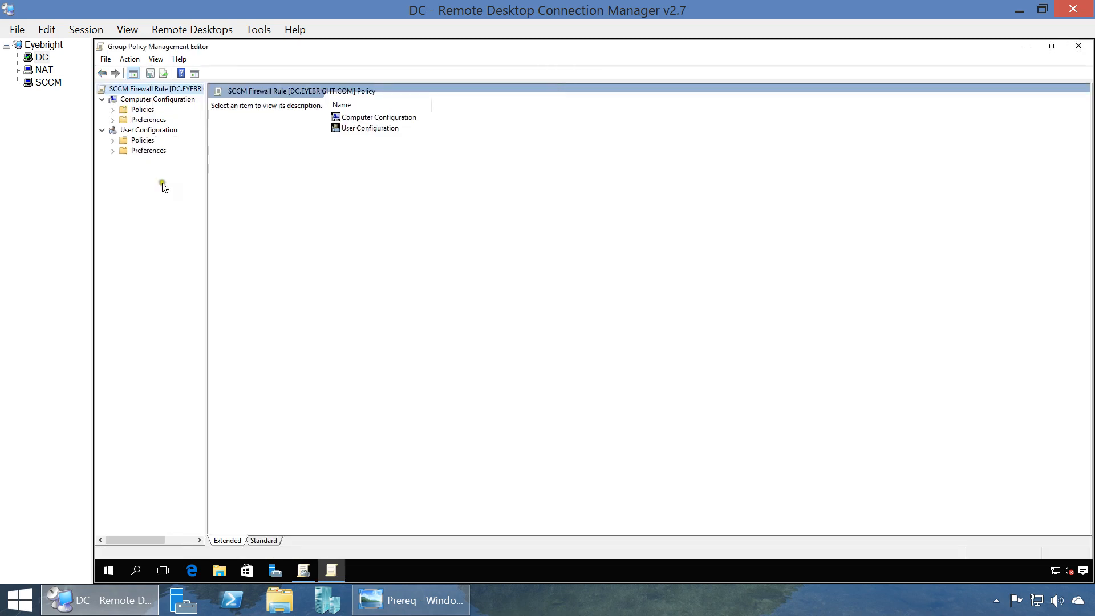
left_click_drag(206, 192, 266, 191)
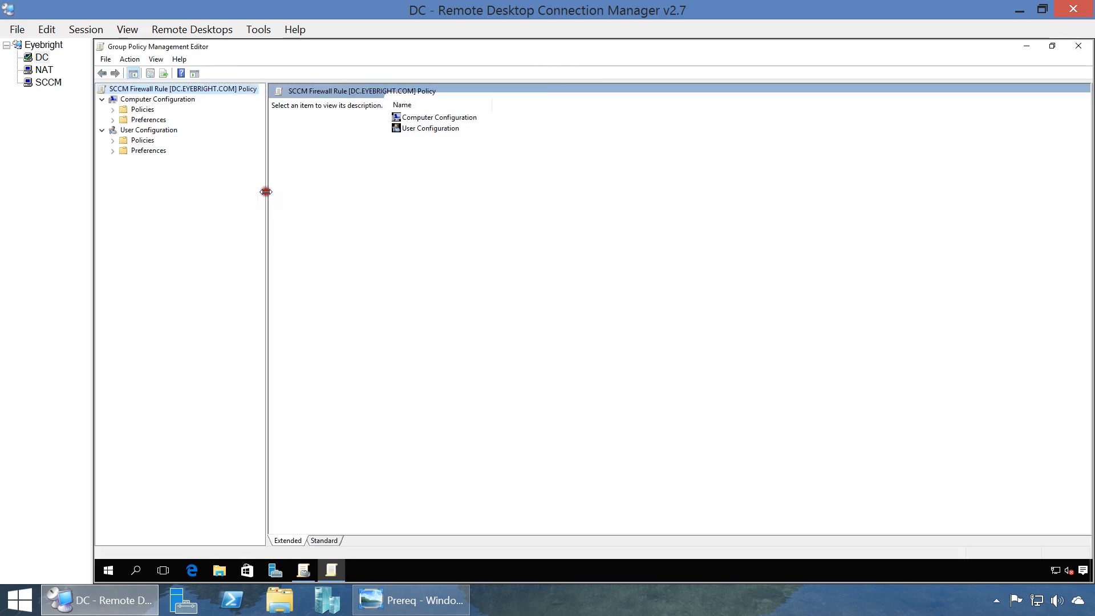
Under Computer Configuration policies, expand Windows Settings and Security Settings down to the rule categories of Windows Firewall with Advanced Security.
left_click(113, 110)
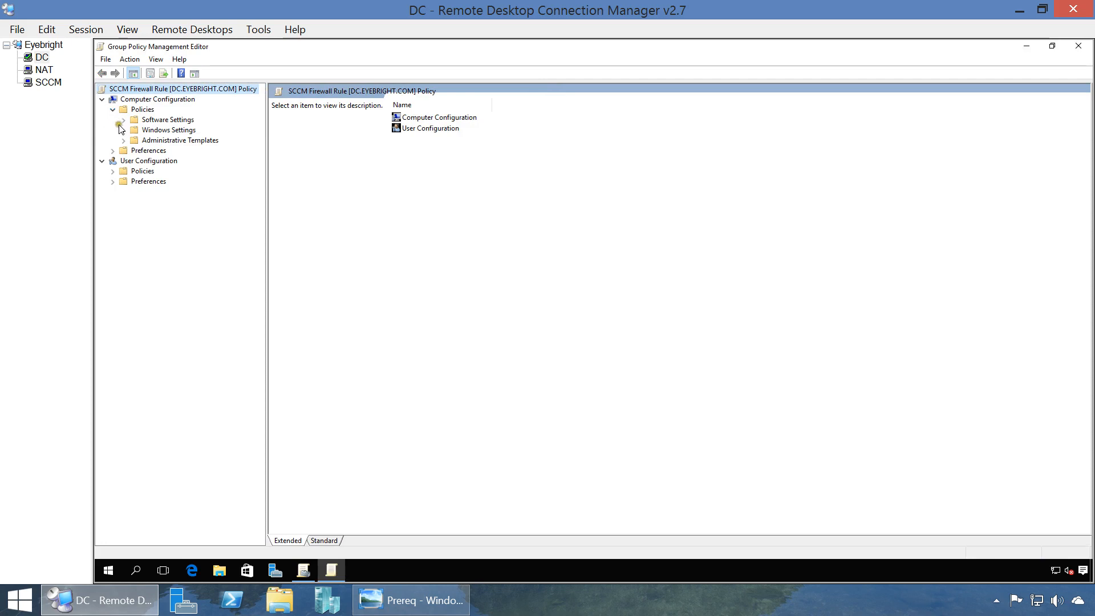
left_click(124, 131)
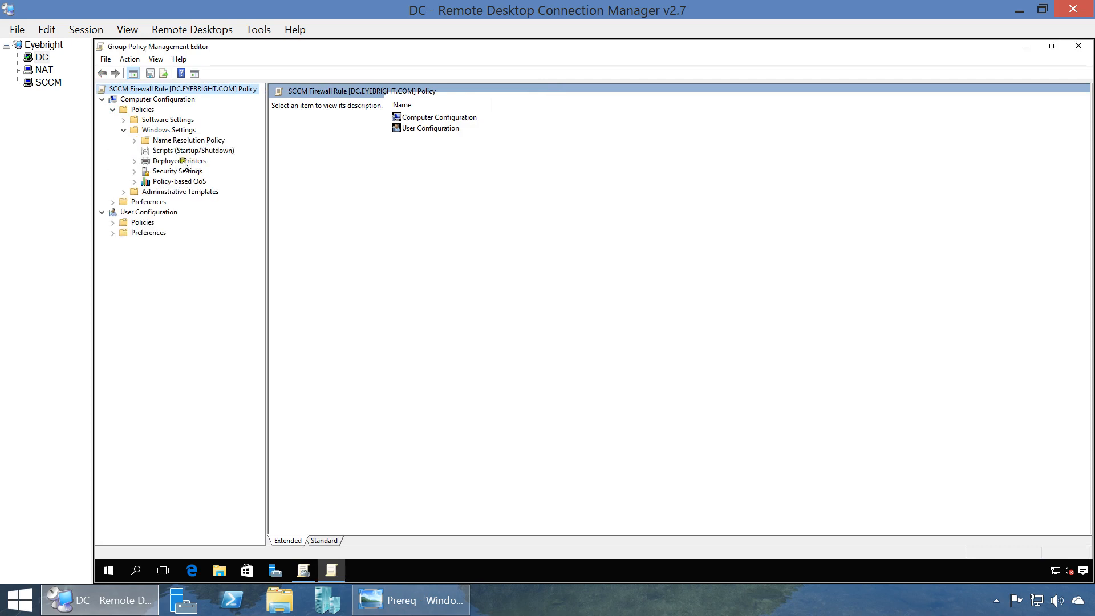
left_click(135, 171)
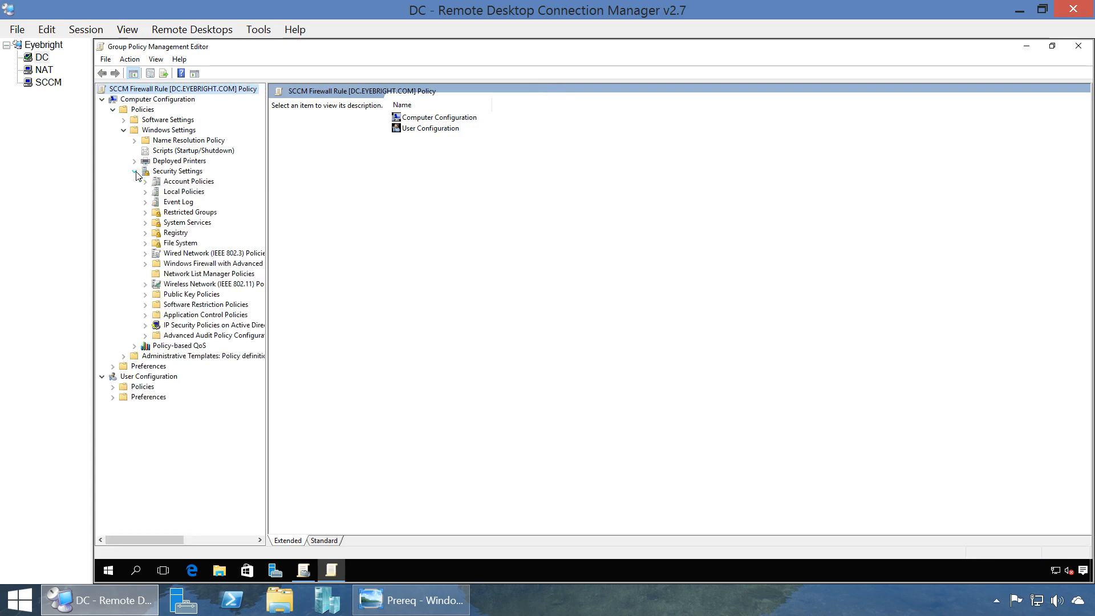
left_click(146, 263)
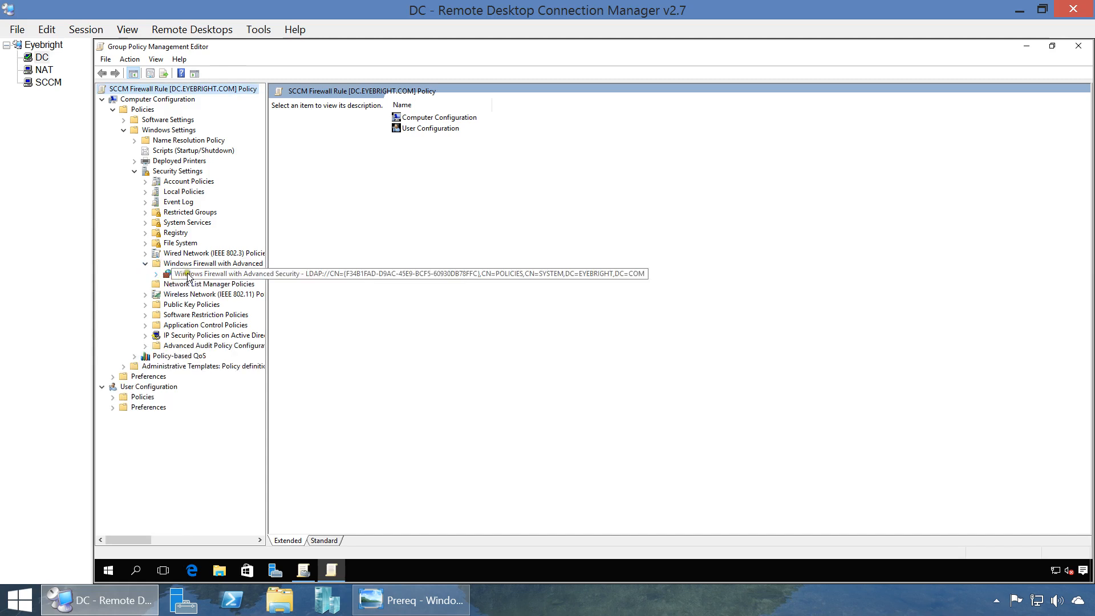
left_click(187, 274)
left_click(158, 274)
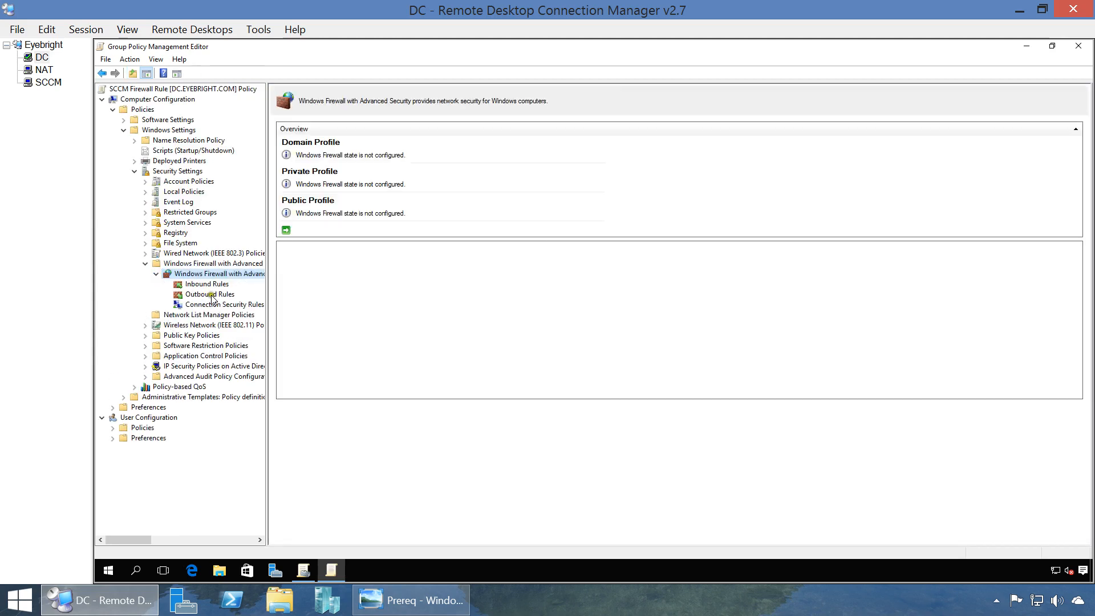
Start a new outbound firewall rule of the predefined type File and Printer Sharing.
left_click(210, 295)
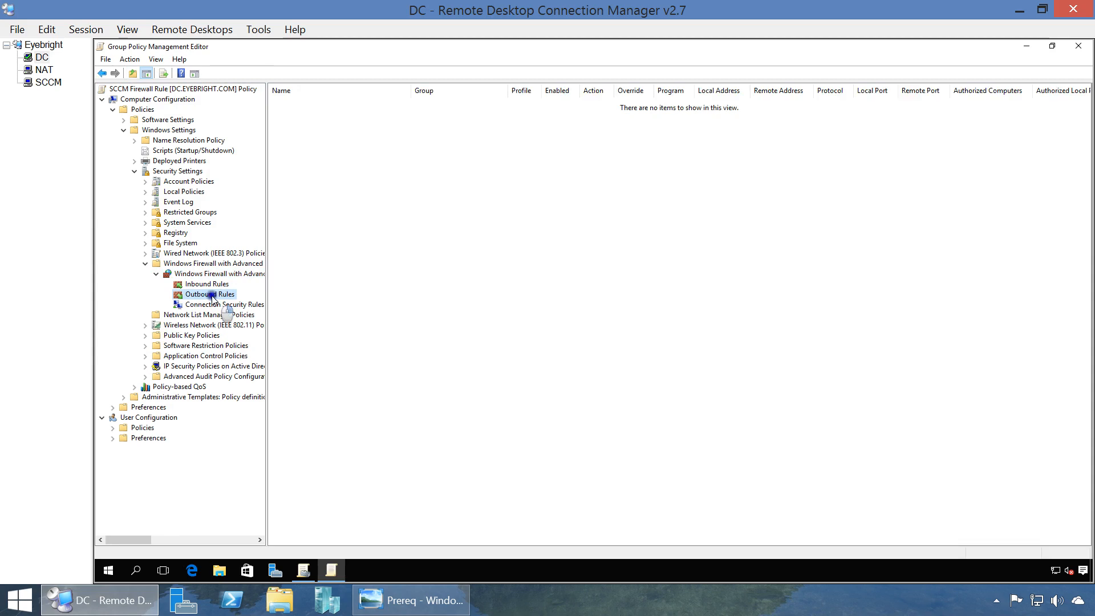
right_click(212, 297)
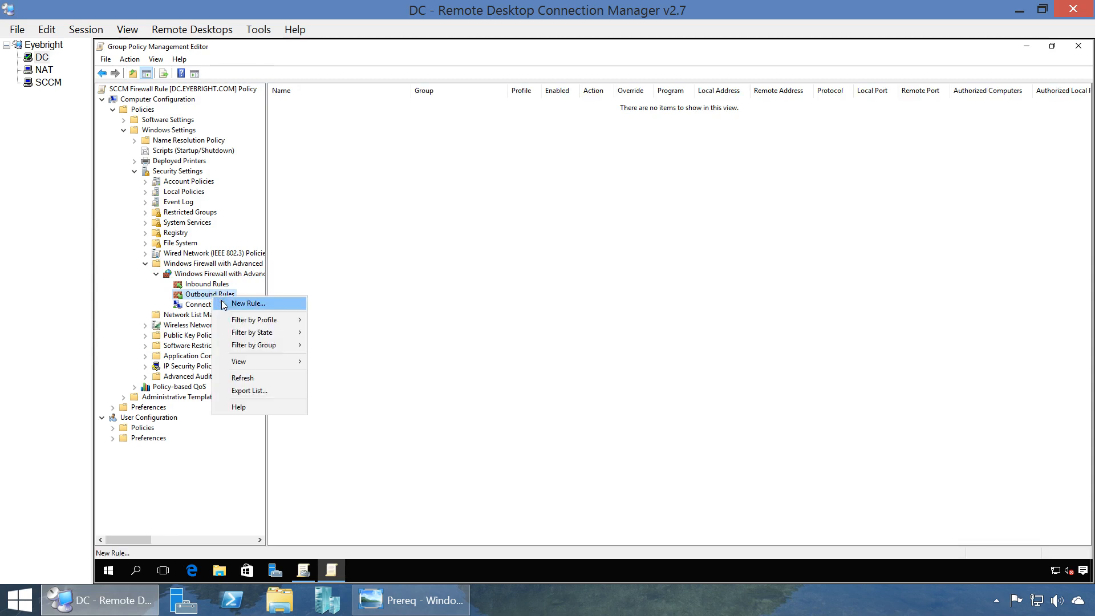
left_click(224, 304)
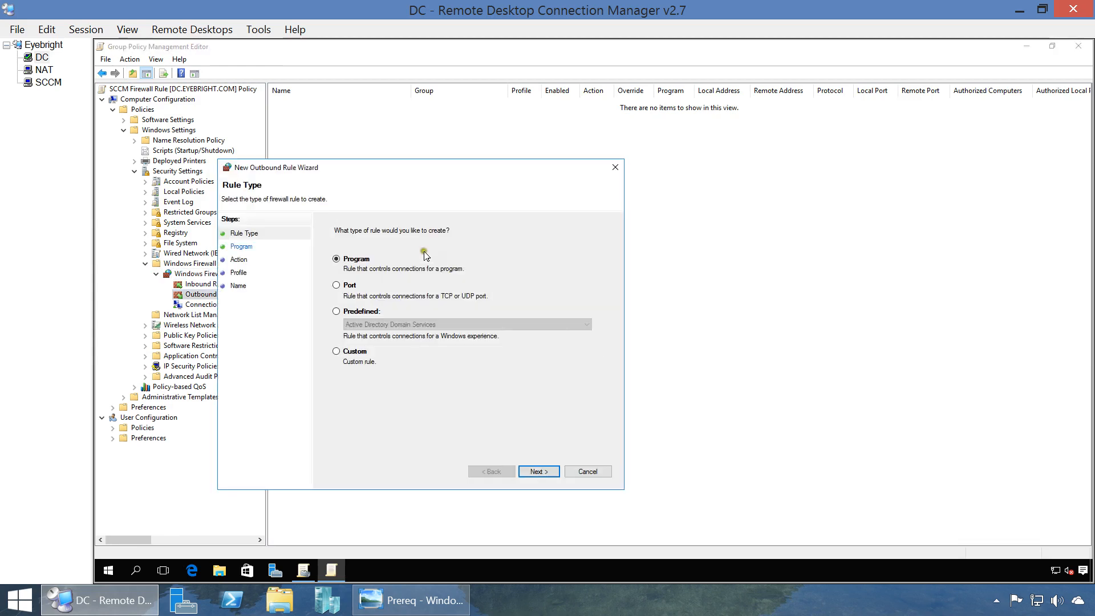
left_click(355, 314)
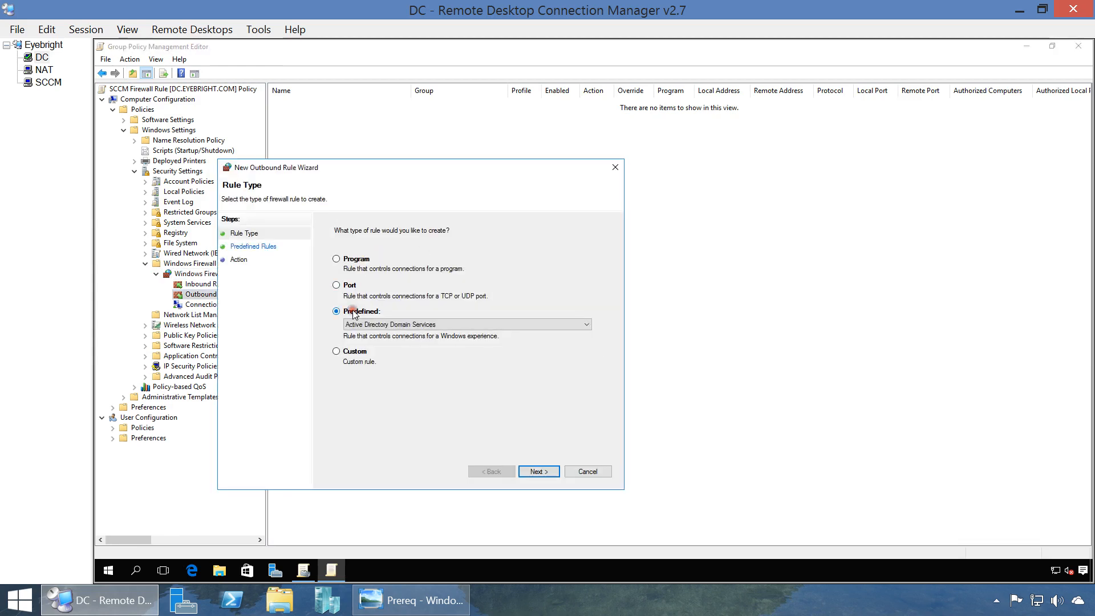
left_click(396, 328)
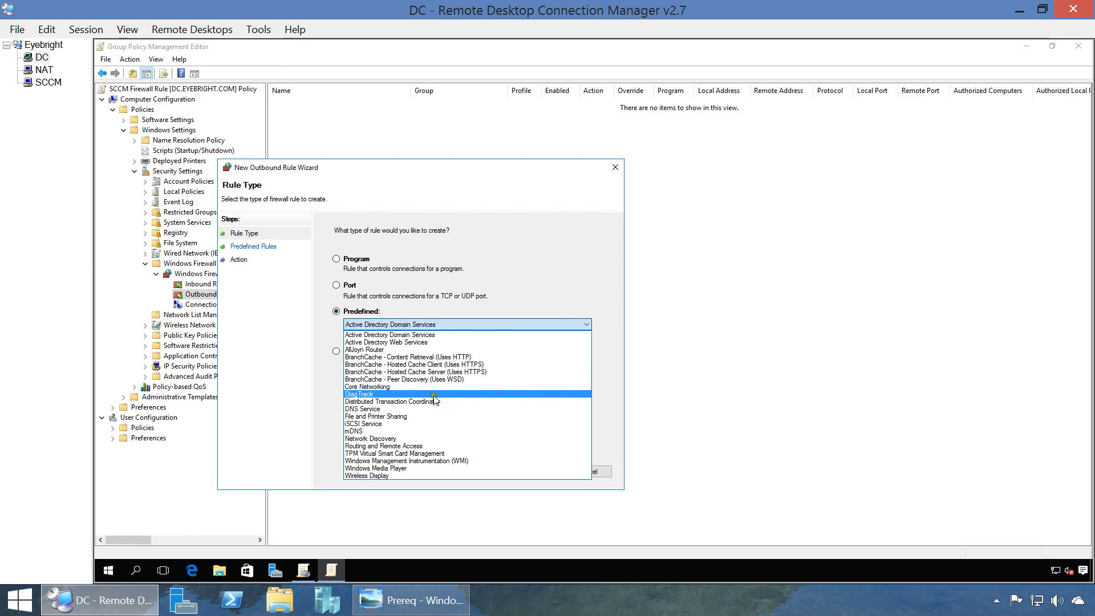
left_click(425, 421)
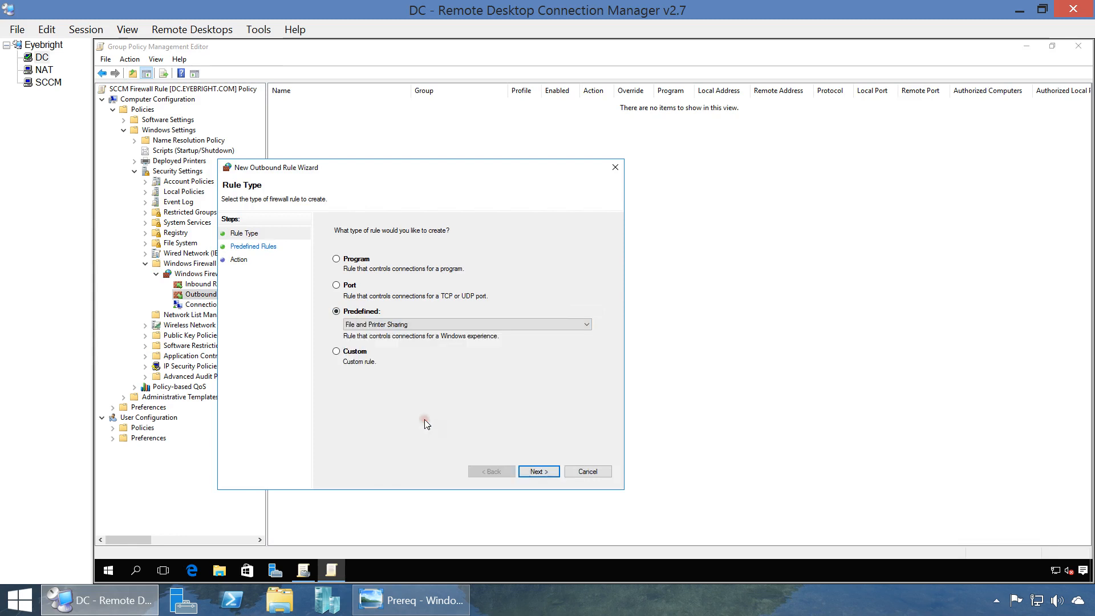
Keep all predefined File and Printer Sharing outbound rules checked and create them with the action Allow the connection.
left_click(536, 471)
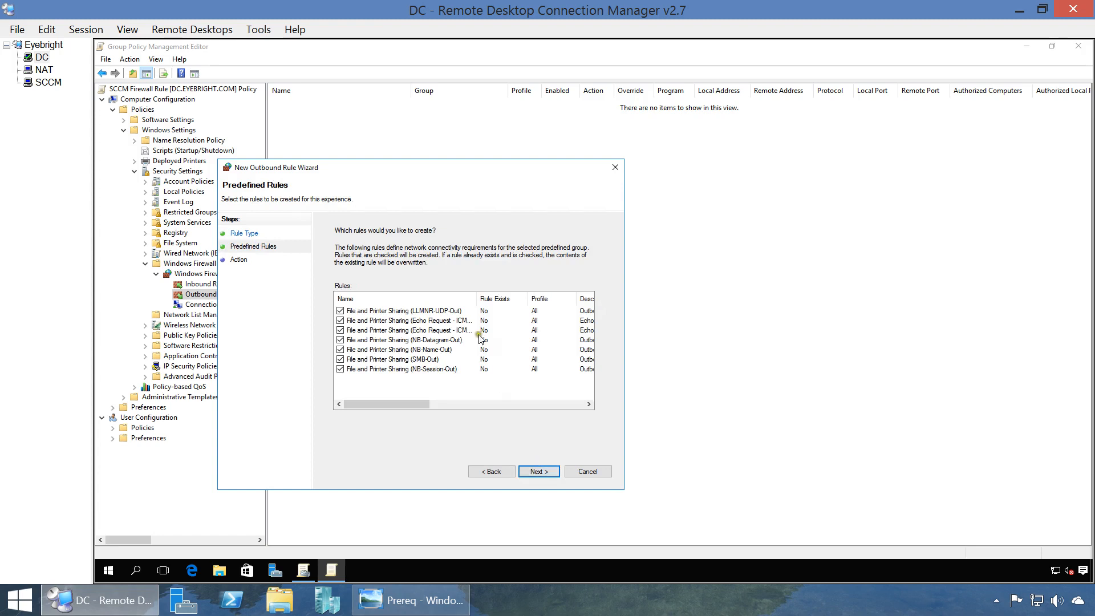
left_click(418, 402)
left_click_drag(418, 402, 374, 403)
left_click(537, 473)
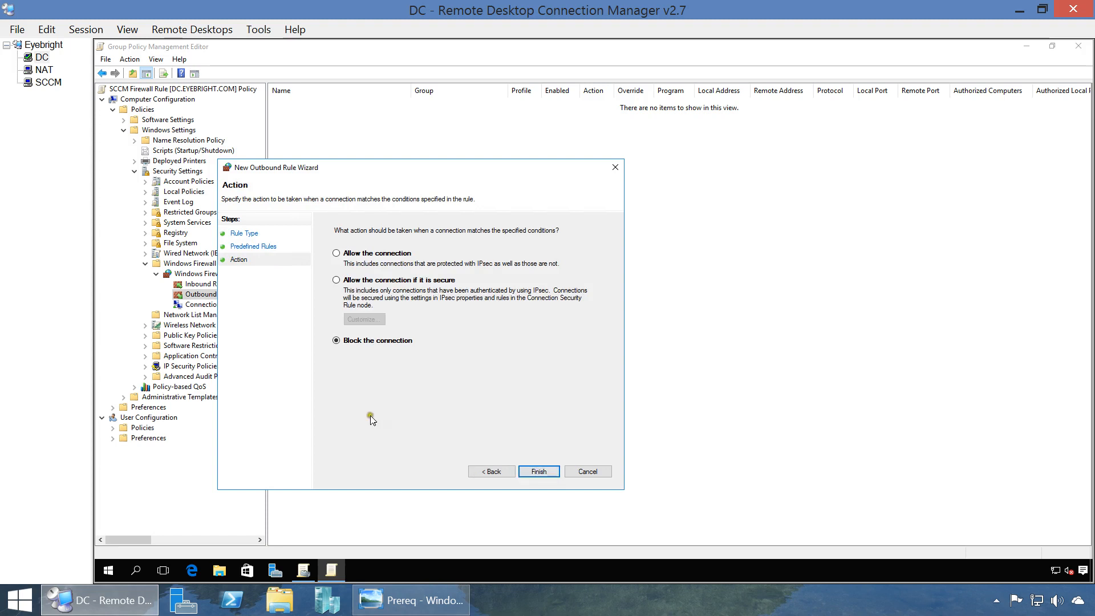
left_click(336, 253)
left_click(536, 472)
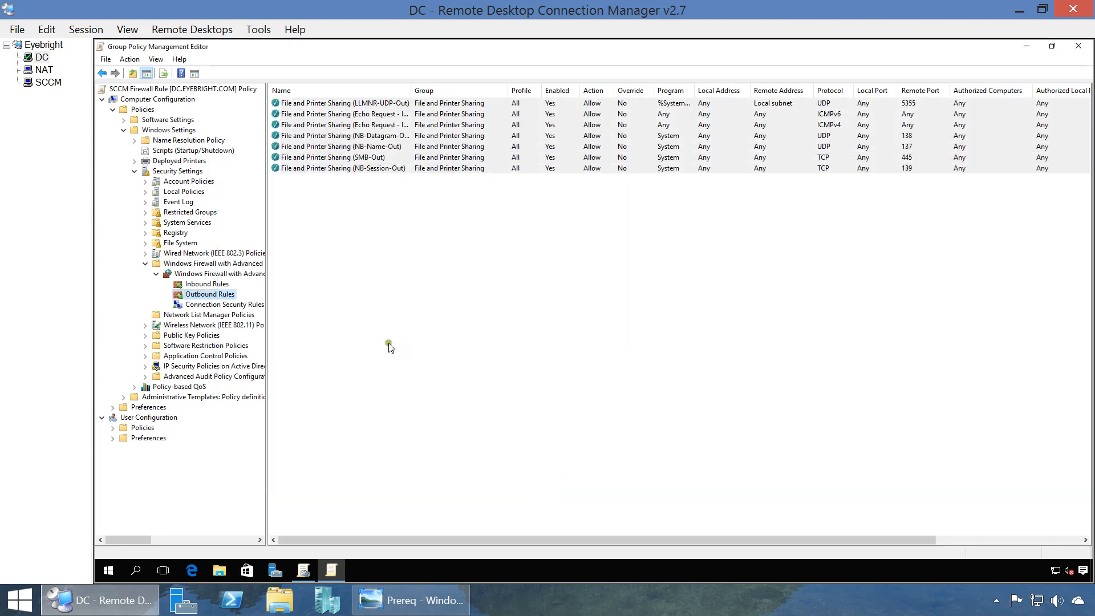
Create the predefined File and Printer Sharing inbound rules, keeping all of them checked and allowing the connection.
left_click(217, 285)
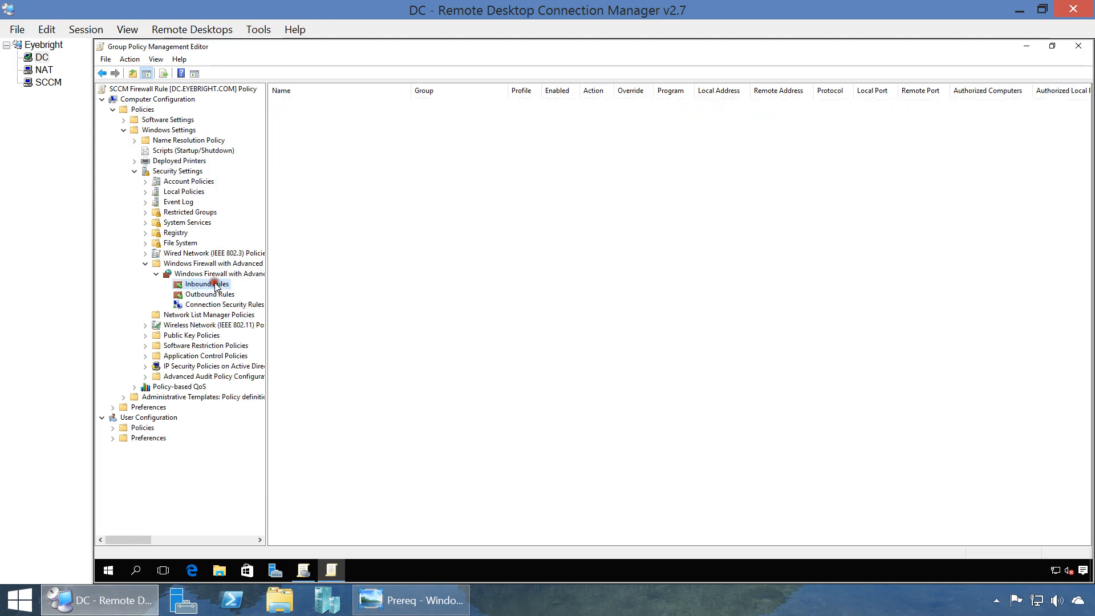
right_click(217, 285)
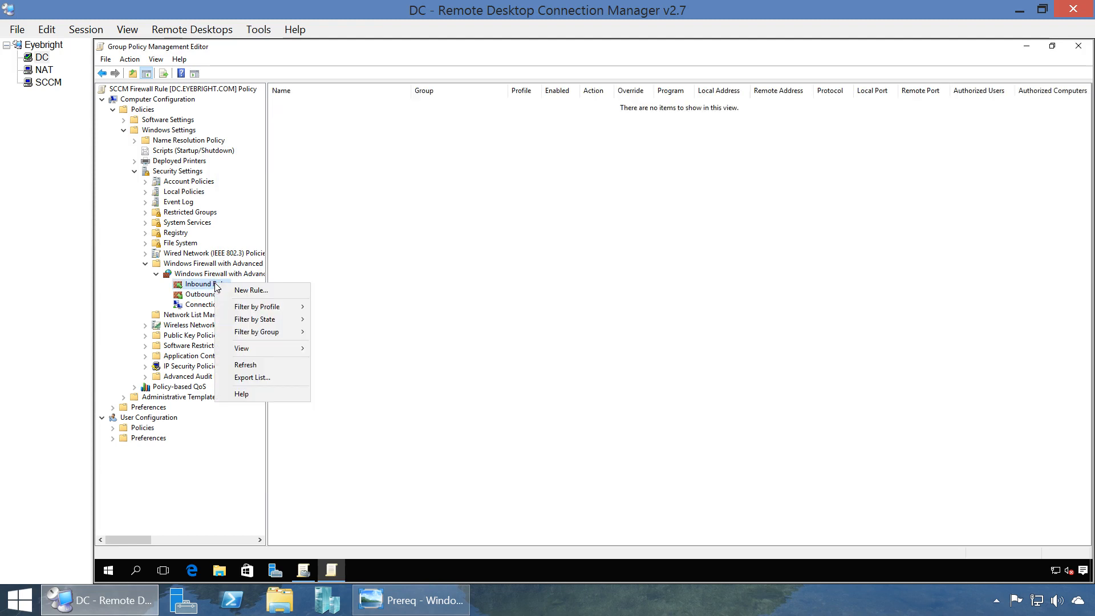
left_click(227, 290)
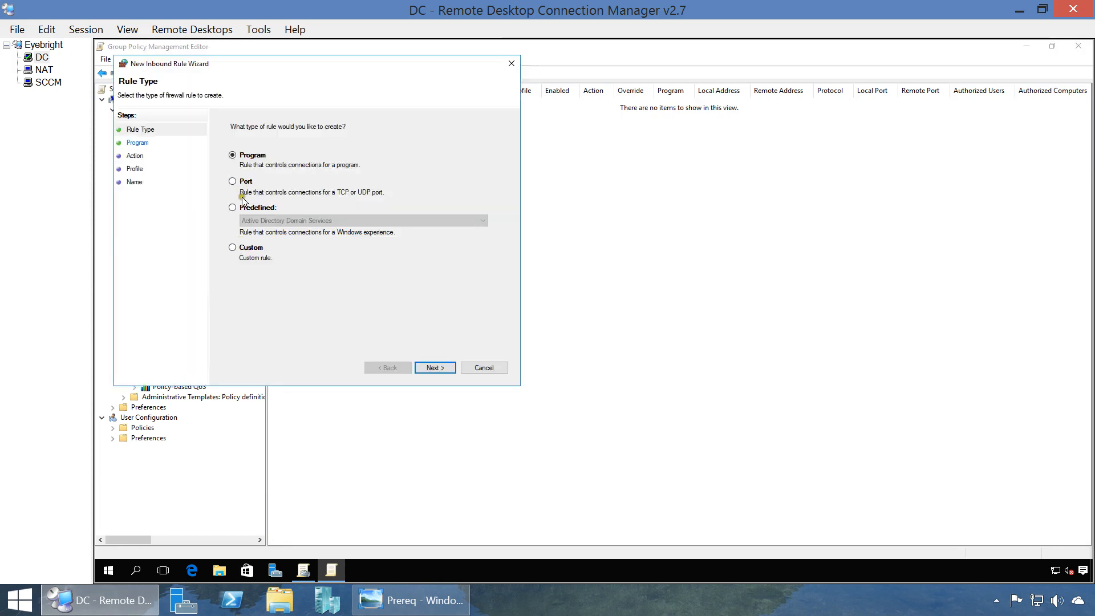
left_click(246, 207)
left_click(276, 221)
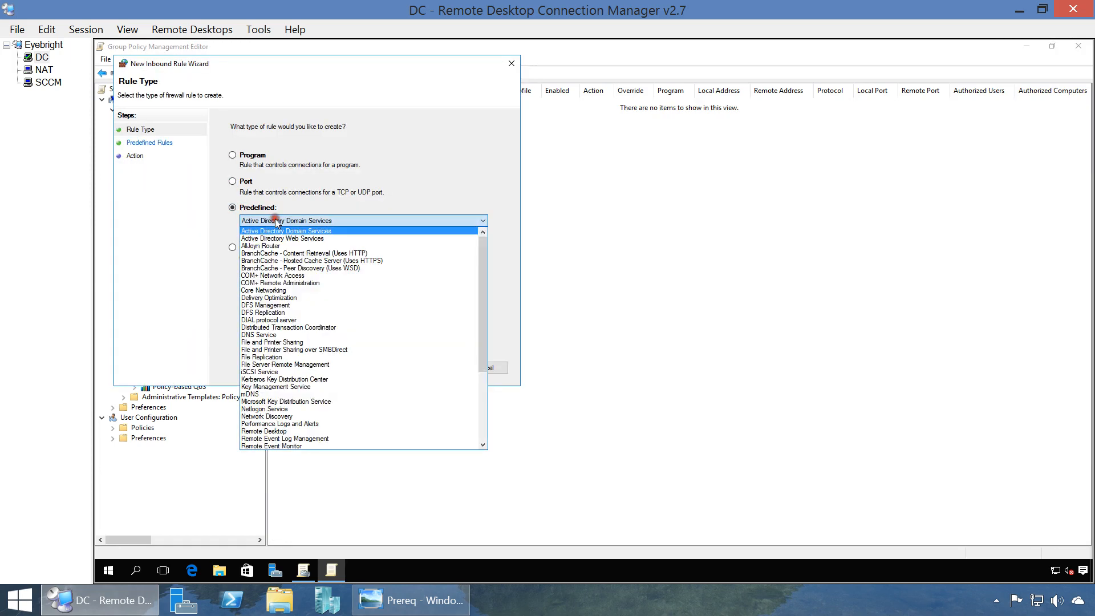
key("f")
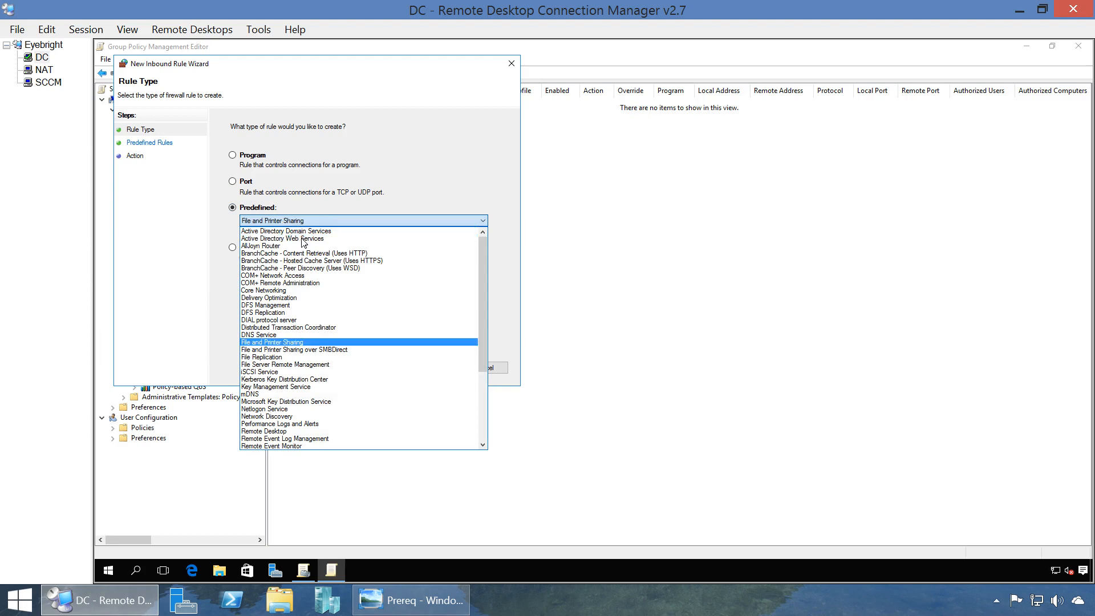
left_click(301, 342)
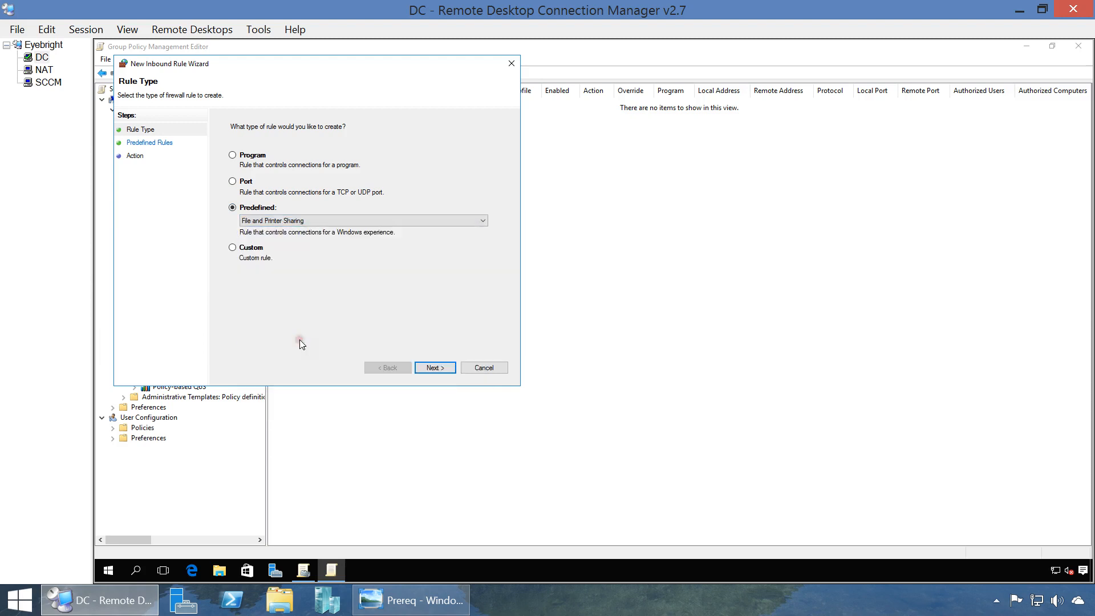
left_click(431, 367)
left_click(432, 367)
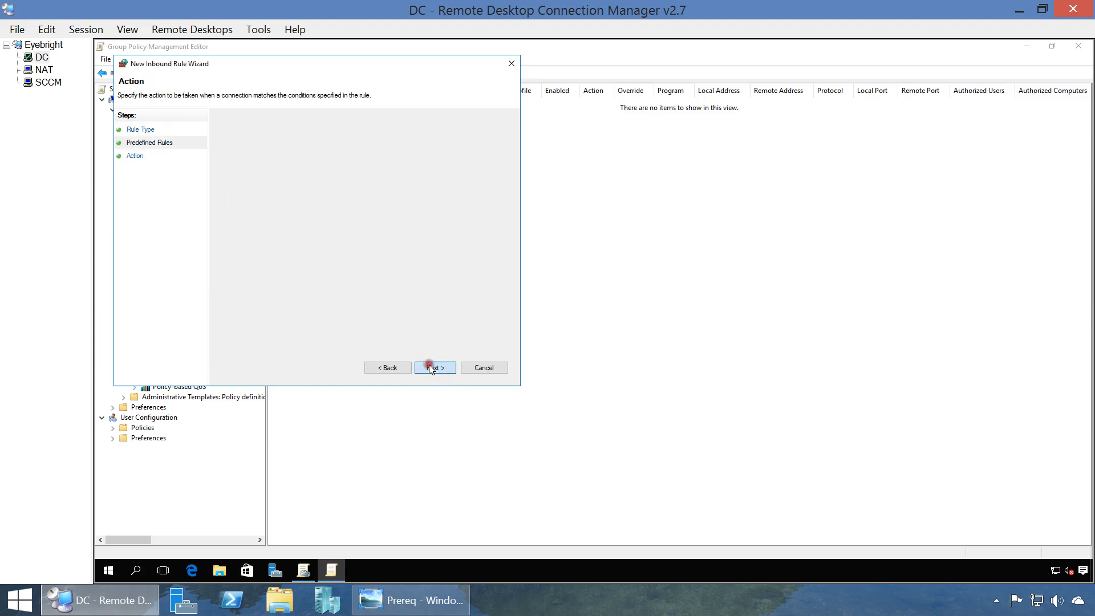
left_click(432, 368)
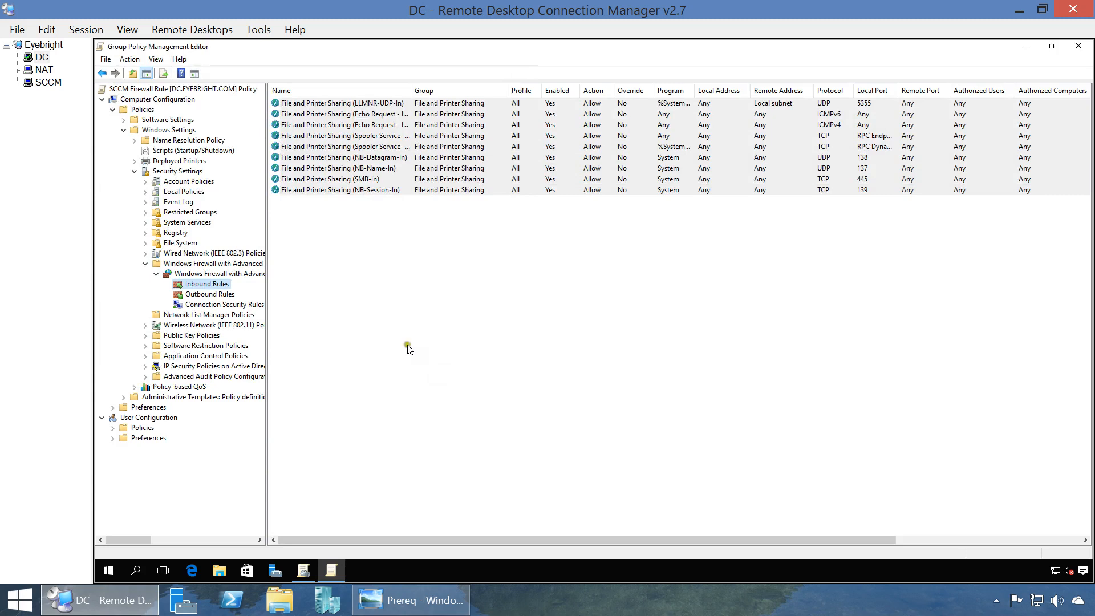
Create the predefined Windows Management Instrumentation (WMI) inbound rules, keeping all of them checked and allowing the connection.
right_click(212, 285)
left_click(244, 289)
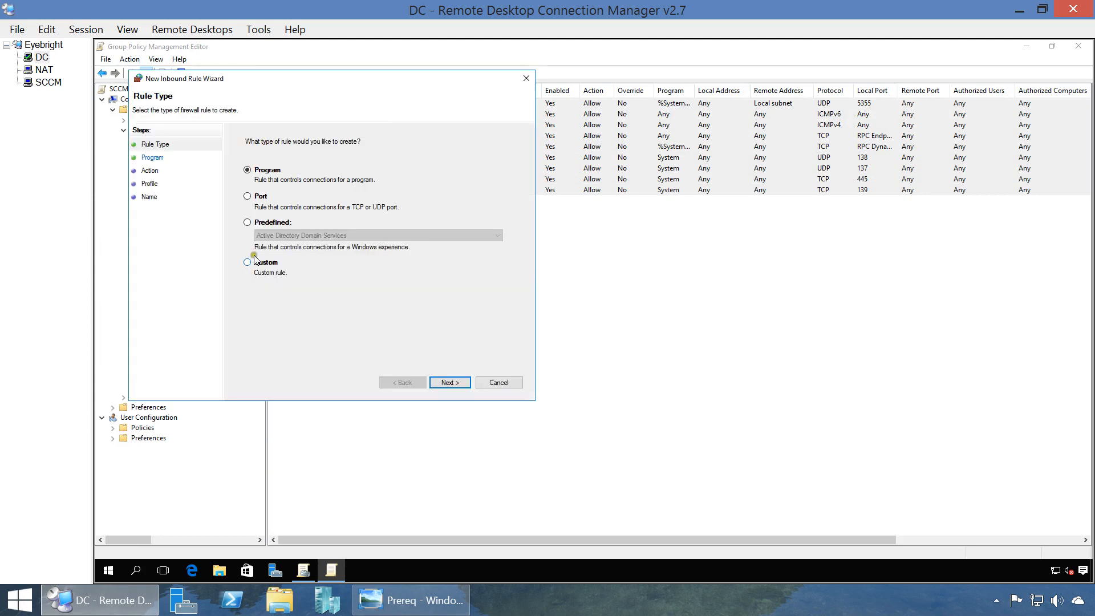
left_click(248, 223)
left_click(279, 236)
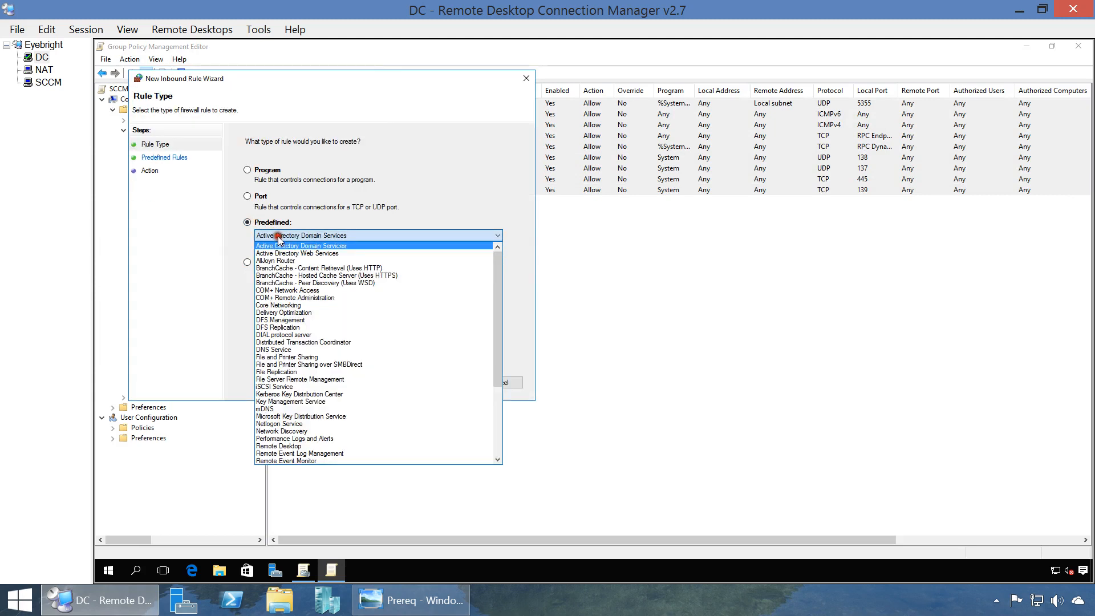
key("w")
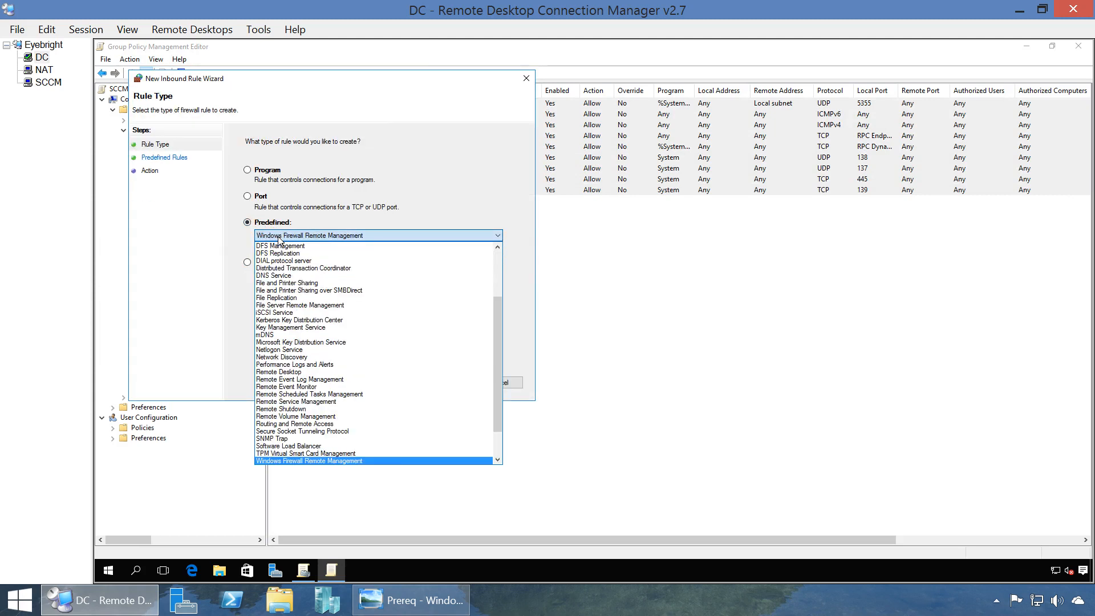
key("w")
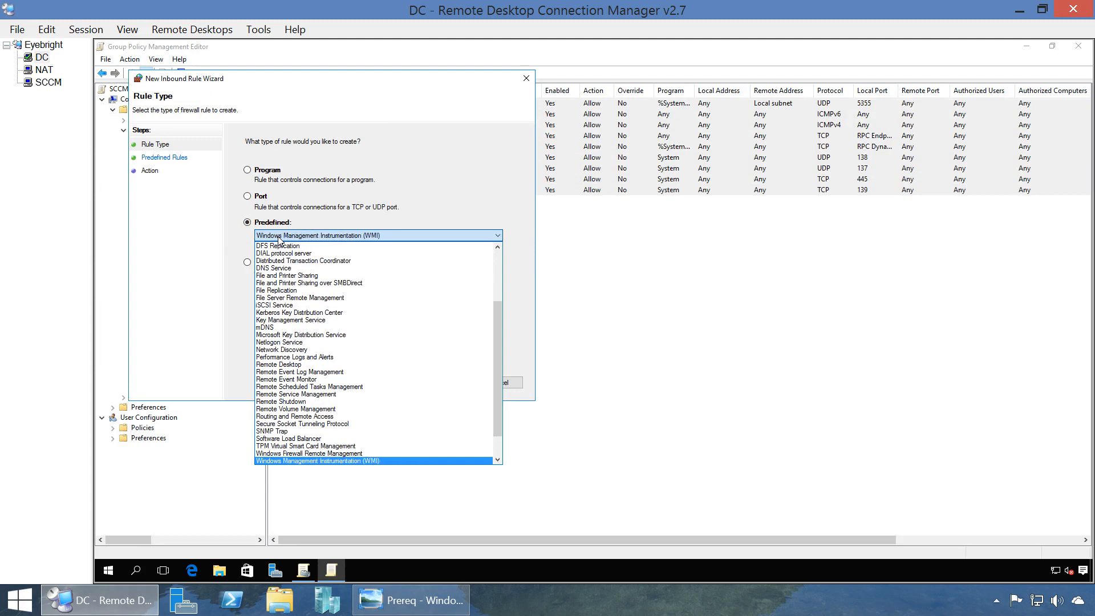
left_click(395, 461)
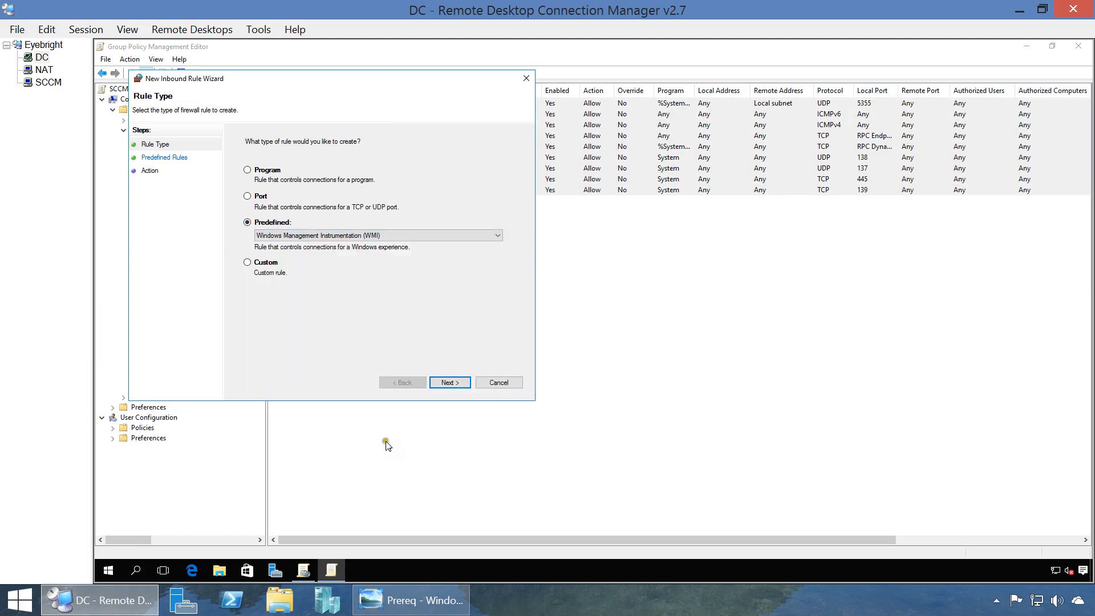
left_click(445, 383)
left_click(445, 383)
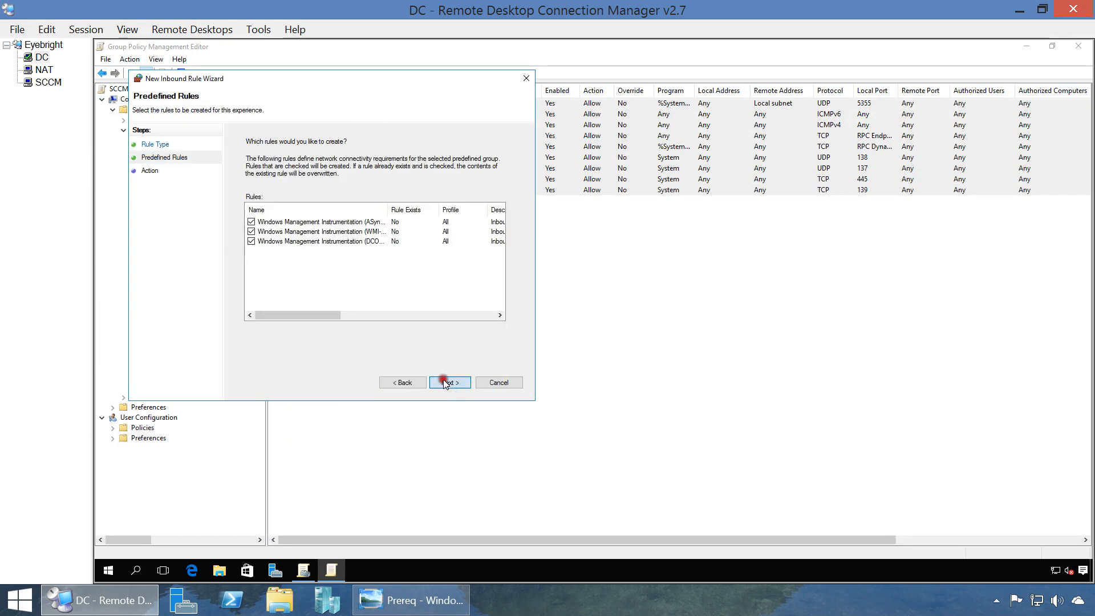
left_click(446, 384)
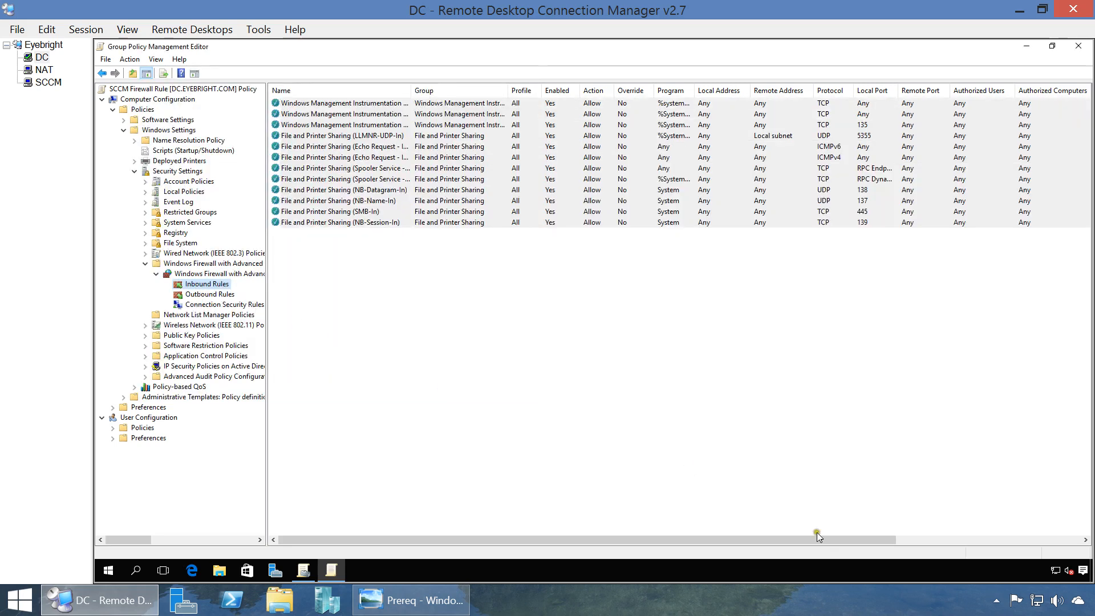
Consult the Prereq image for the required ports and start an inbound Port rule for TCP with specific local ports 1433, 4022.
mouse_move(421, 609)
left_click(433, 598)
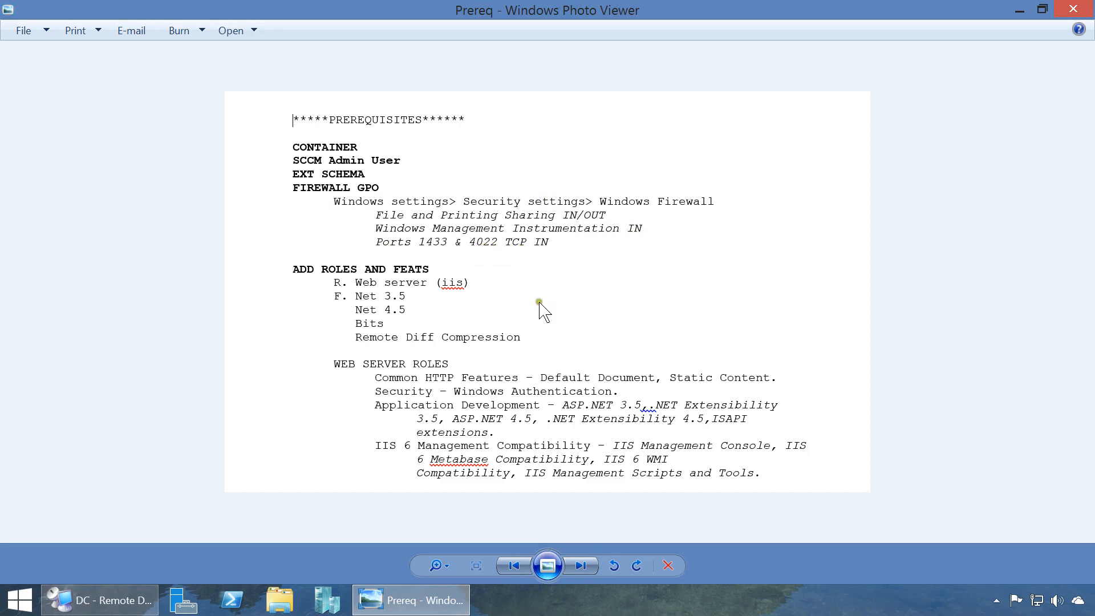
left_click(100, 600)
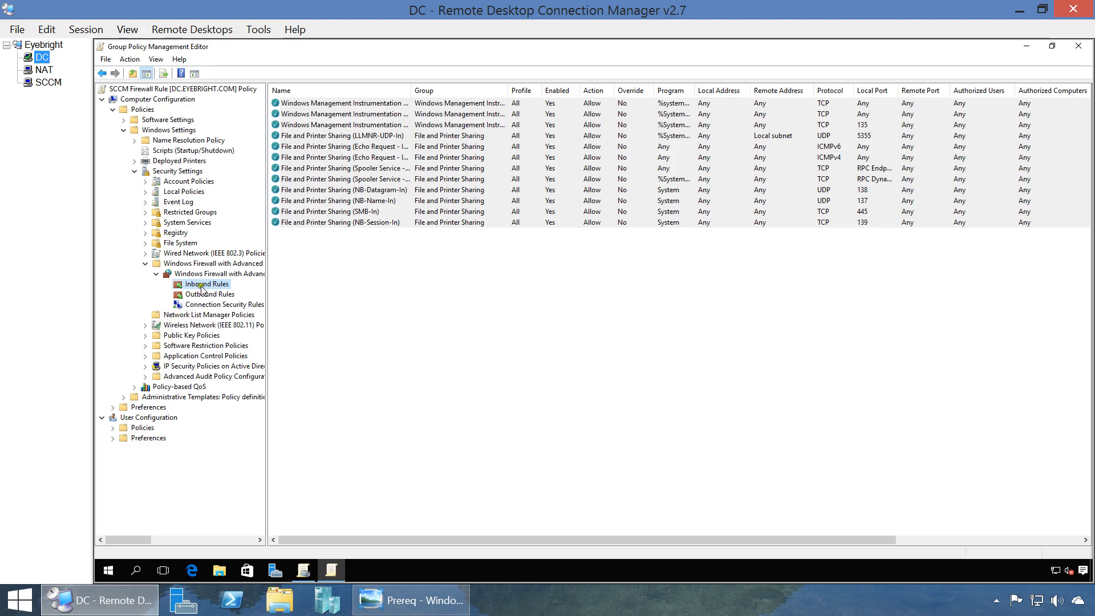
right_click(201, 286)
left_click(227, 294)
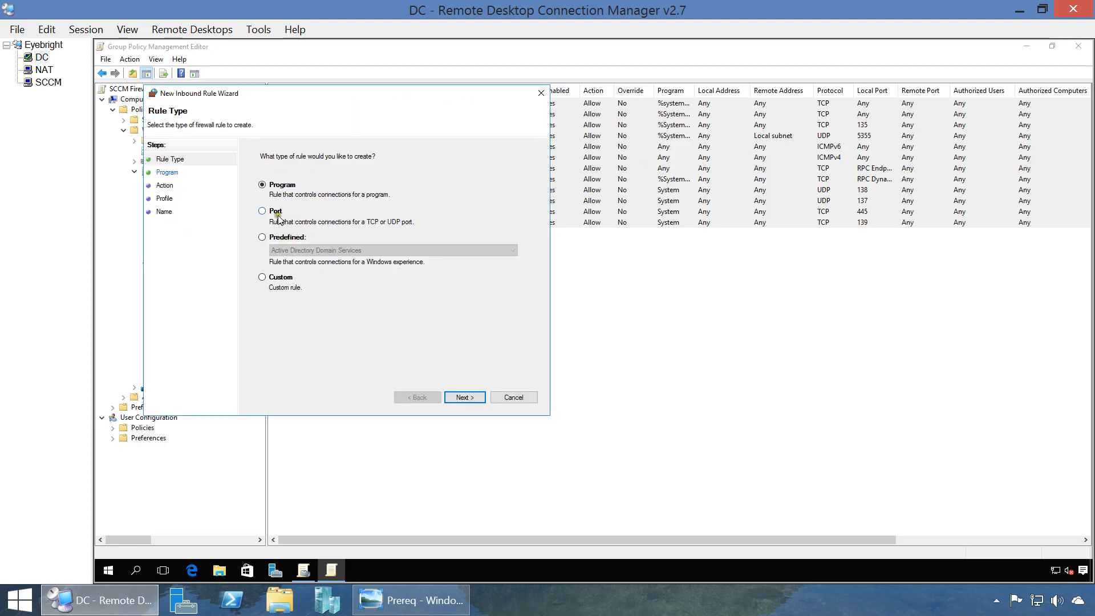
left_click(278, 216)
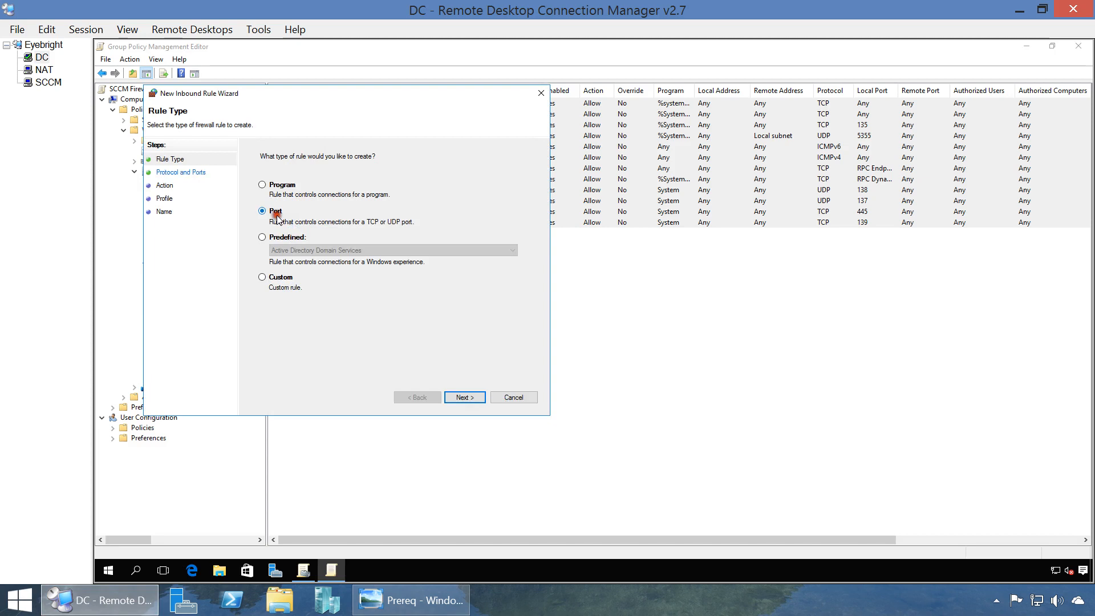
left_click(465, 398)
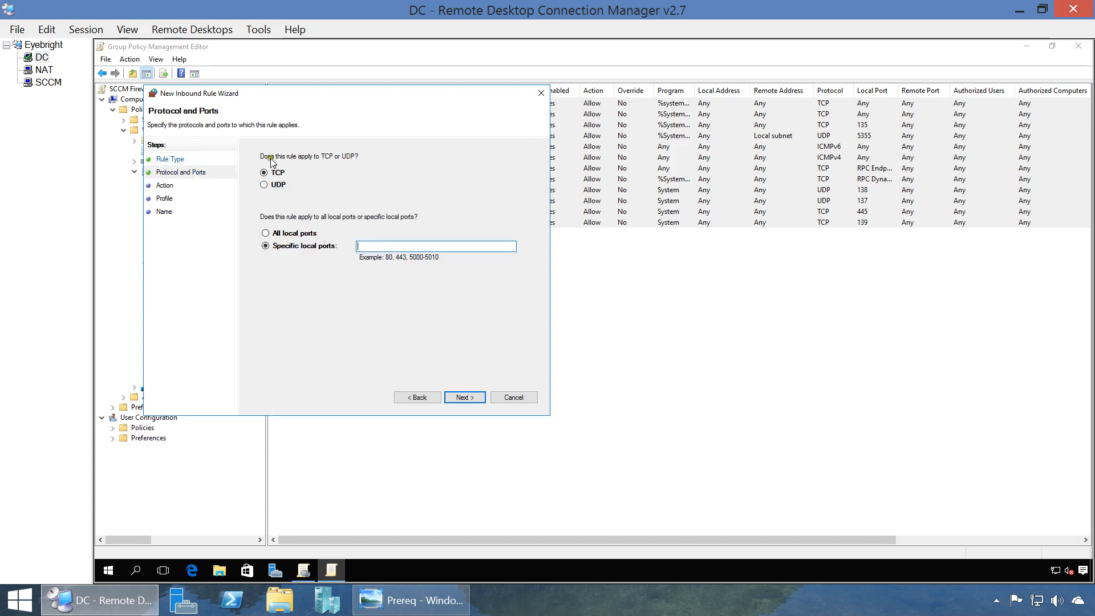
left_click(359, 246)
left_click(269, 434)
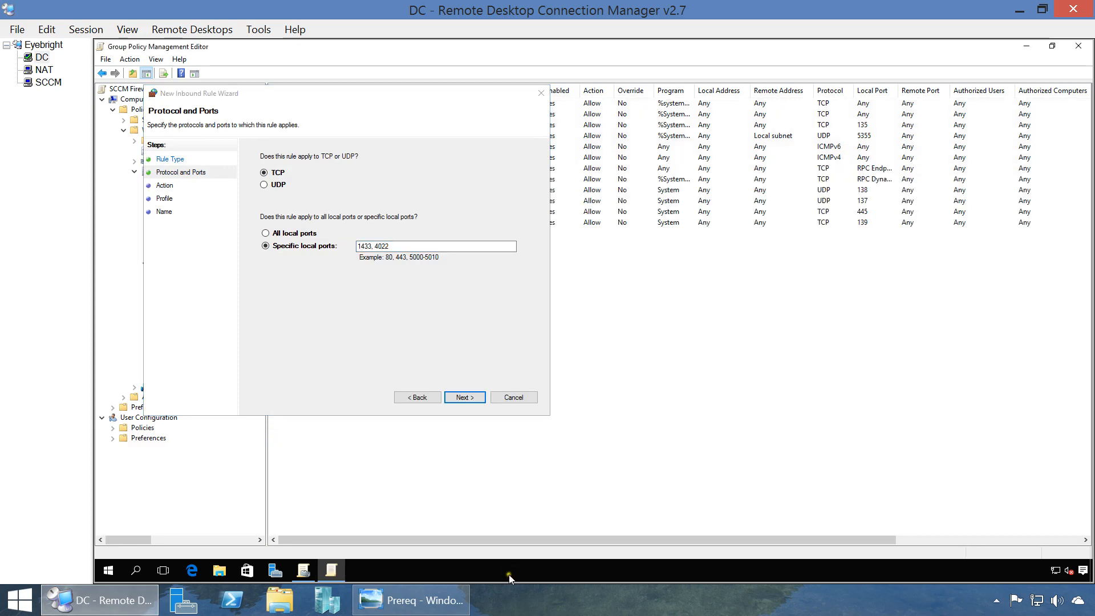
Check the ports in the Prereq image, then create the inbound TCP rule allowing the connection for all profiles, named SCCM Ports.
left_click(429, 610)
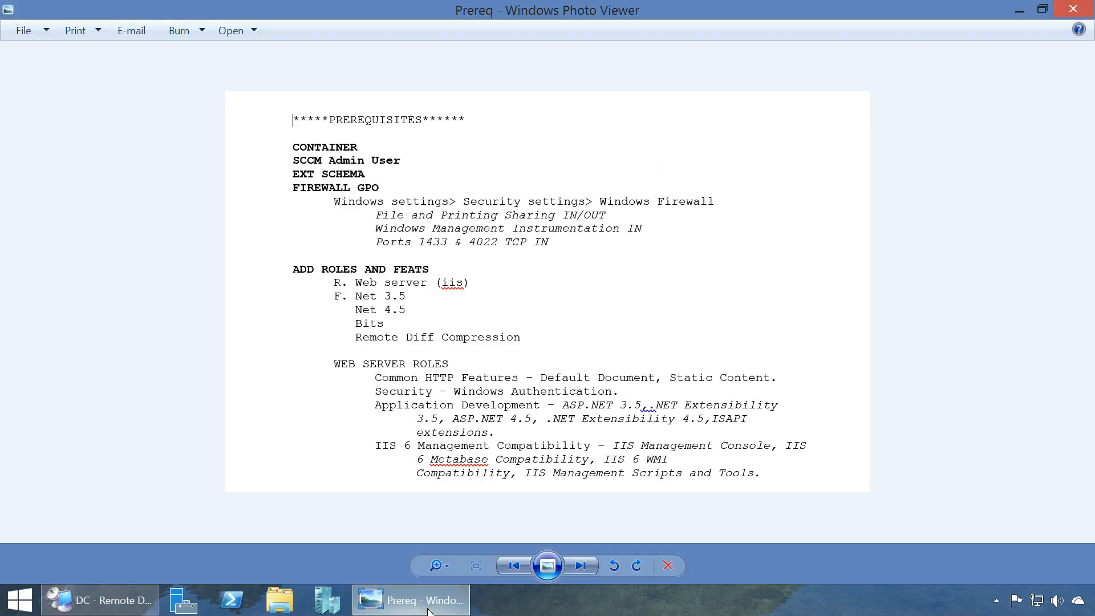
left_click(137, 590)
left_click(455, 317)
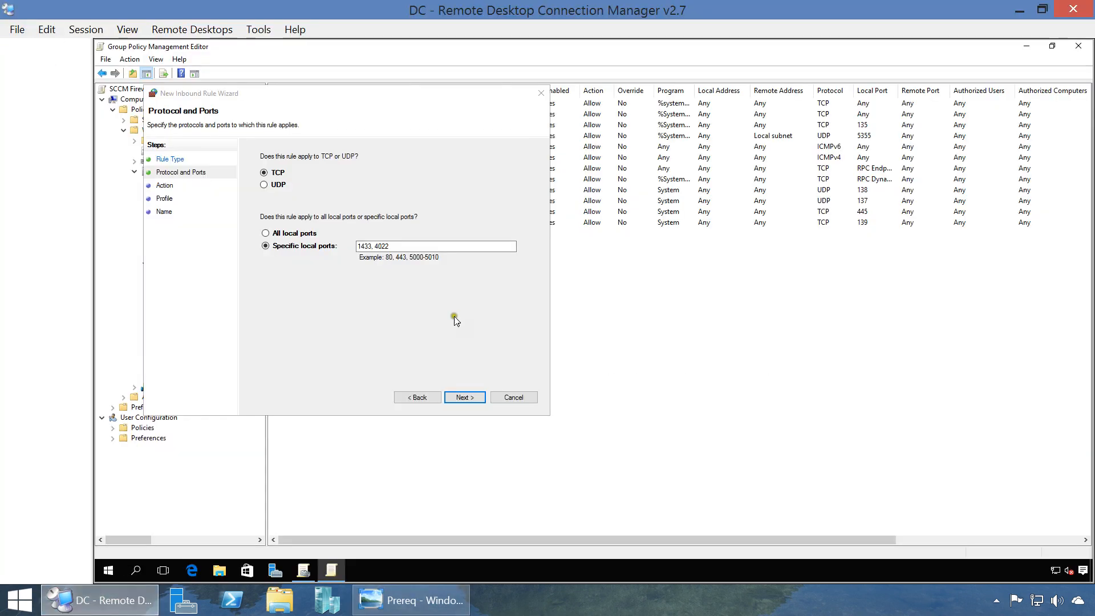
left_click(457, 399)
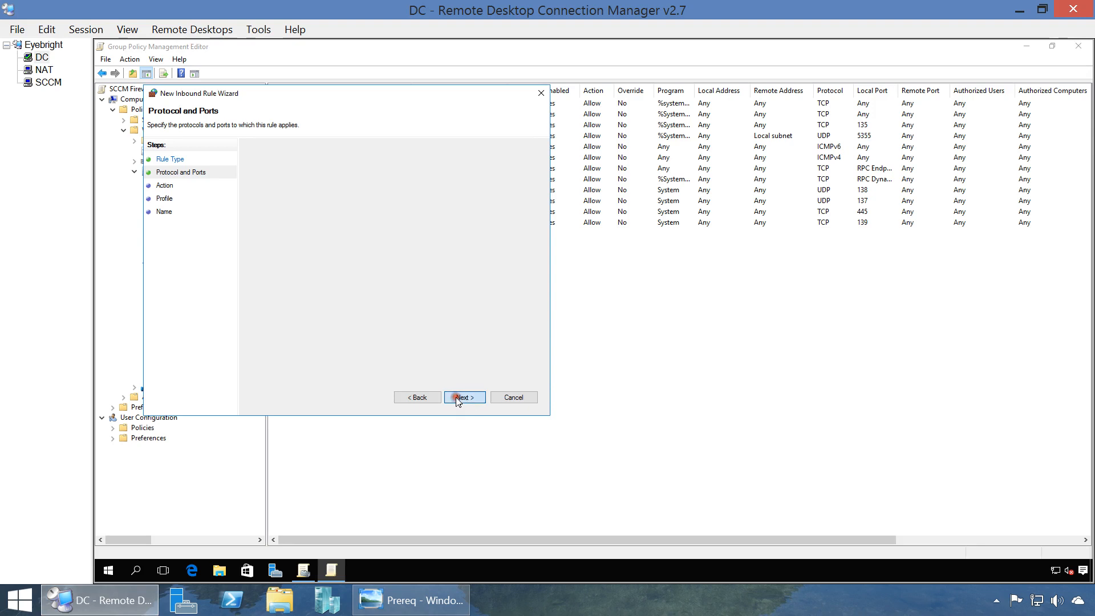
left_click(457, 399)
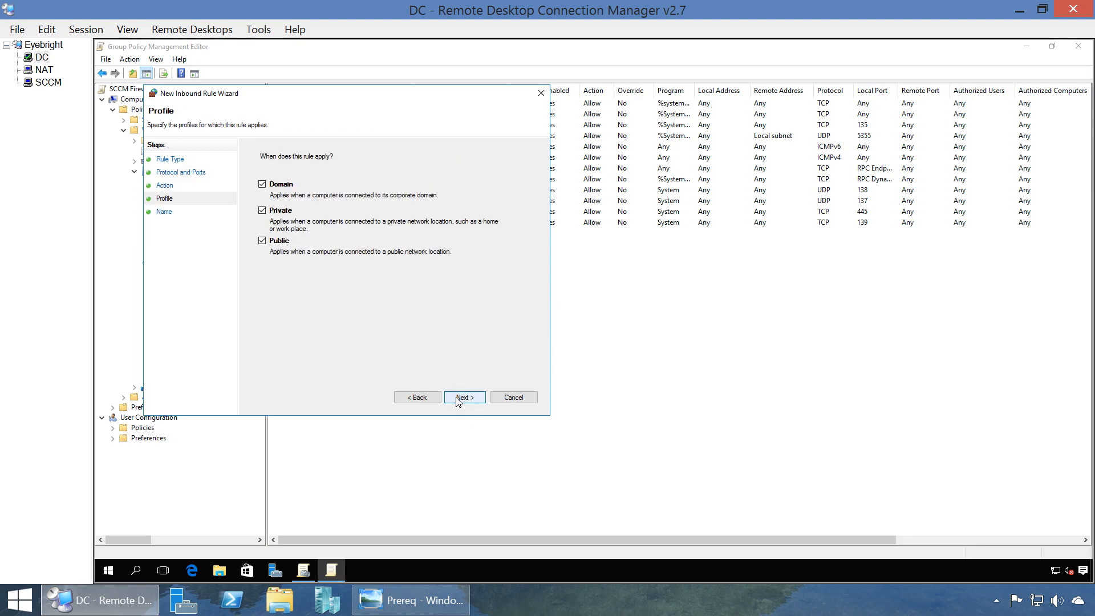
left_click(457, 399)
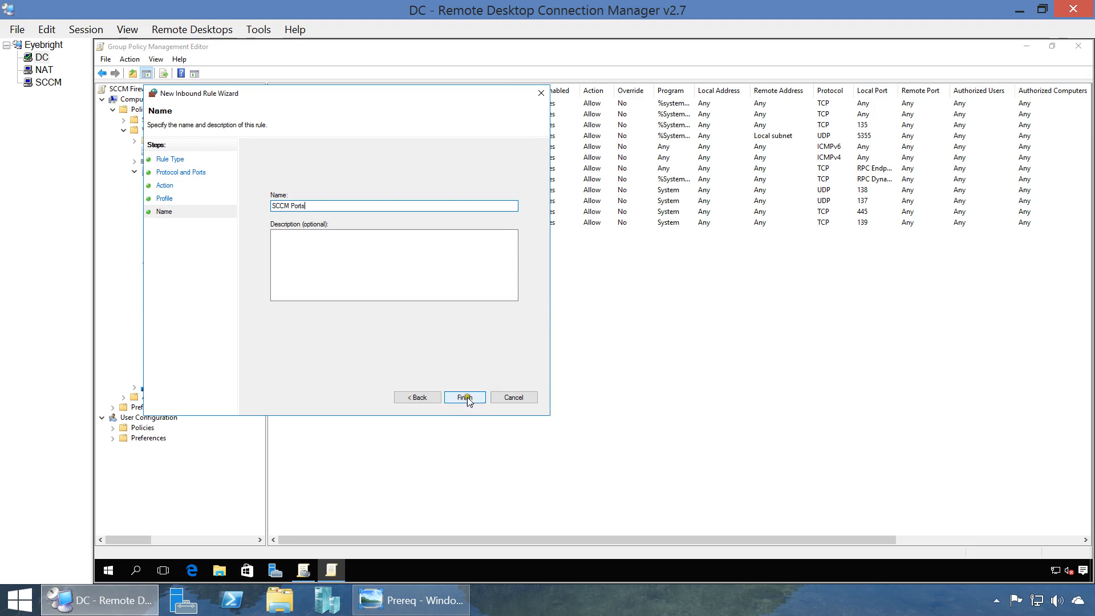
left_click(464, 398)
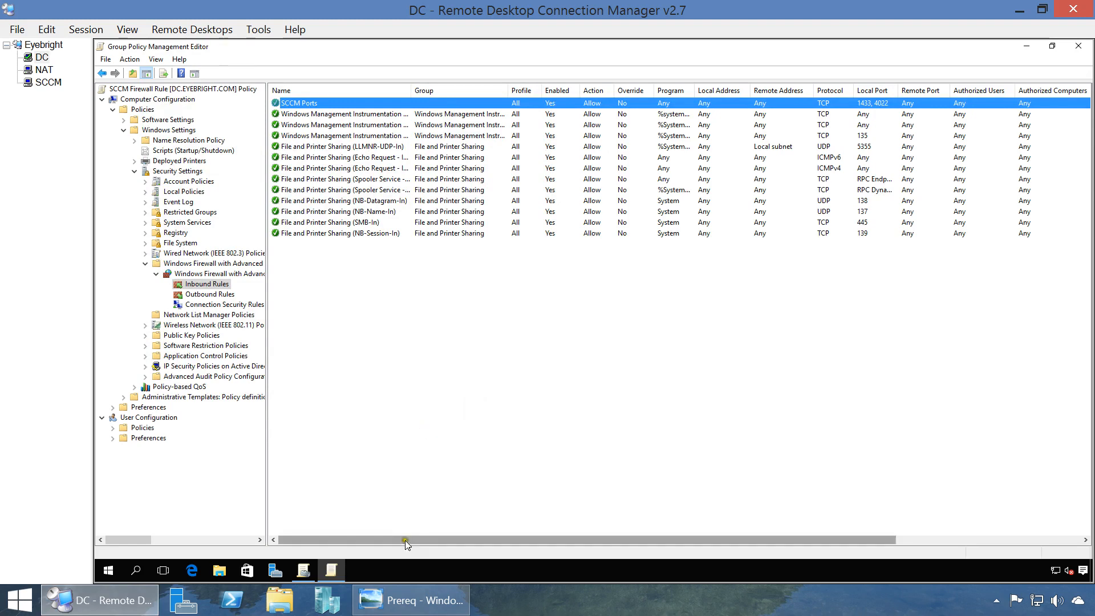
Compare the inbound rules with the Prereq image's firewall list and close the Group Policy Management Editor.
left_click(406, 600)
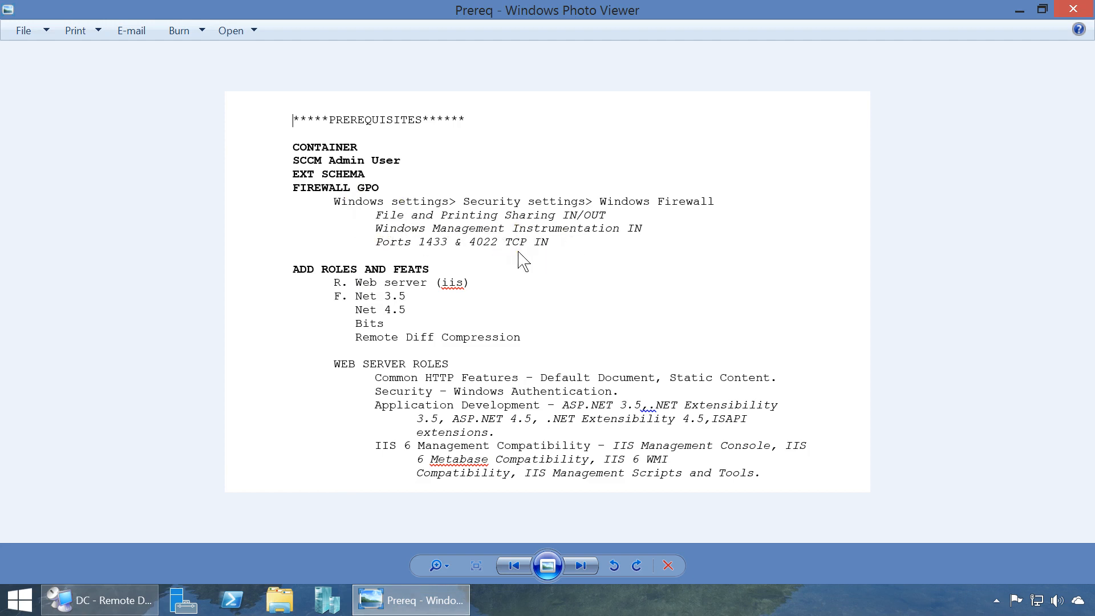
left_click(414, 609)
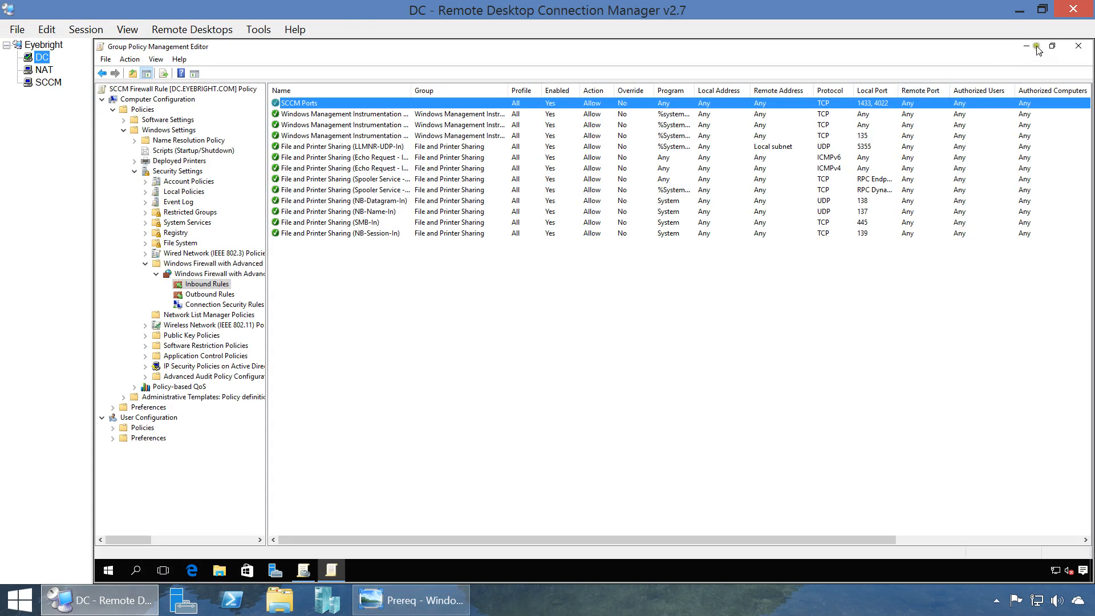
left_click(1078, 46)
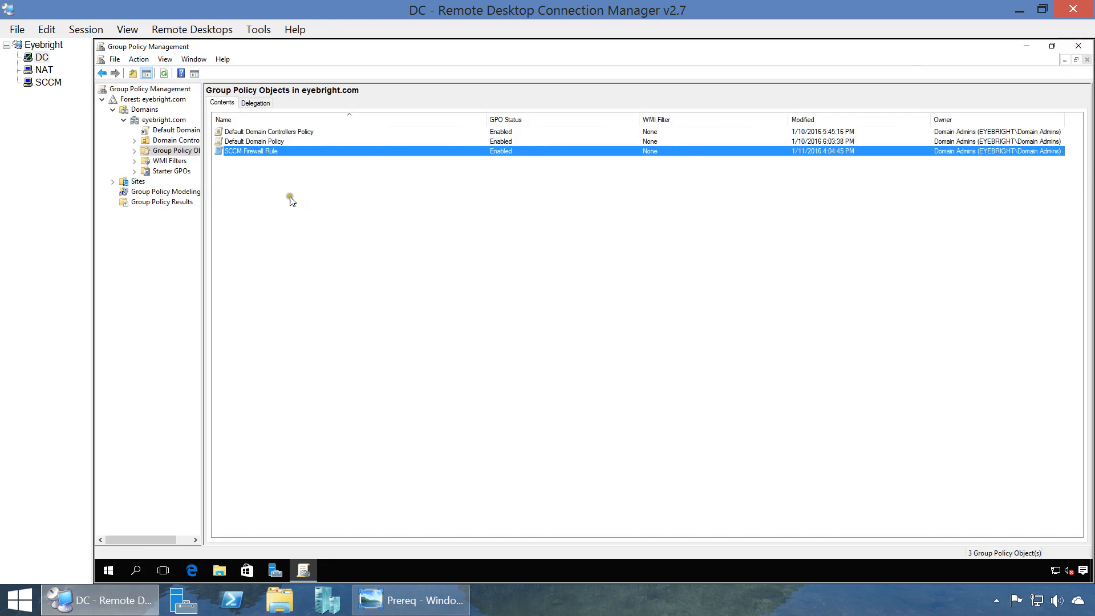
Link the existing SCCM Firewall Rule GPO to the eyebright.com domain and close Group Policy Management.
right_click(153, 121)
left_click(166, 141)
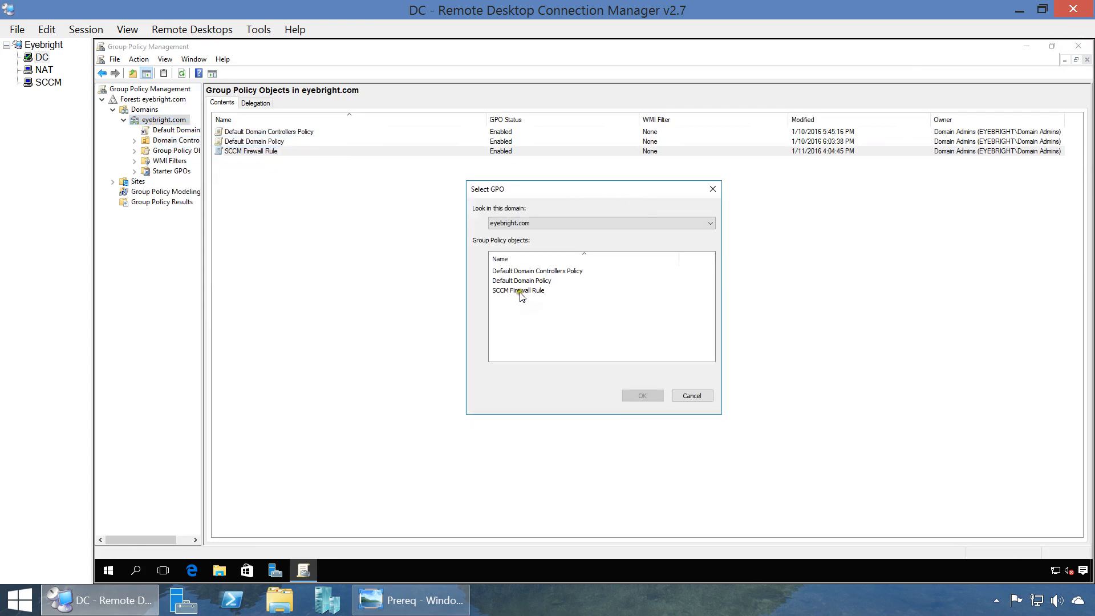
left_click(520, 292)
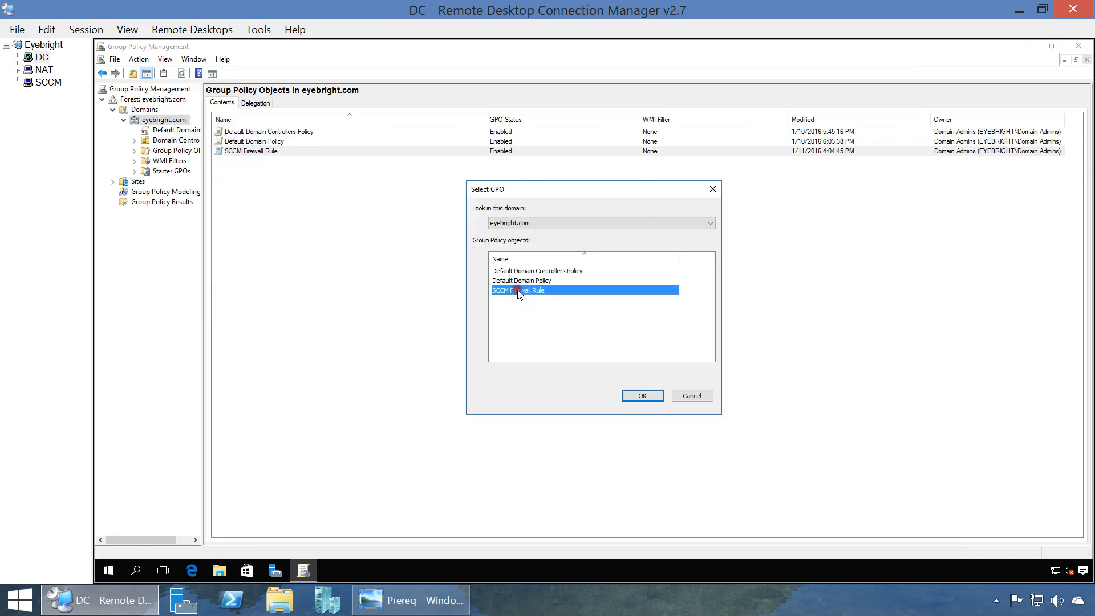
left_click(634, 391)
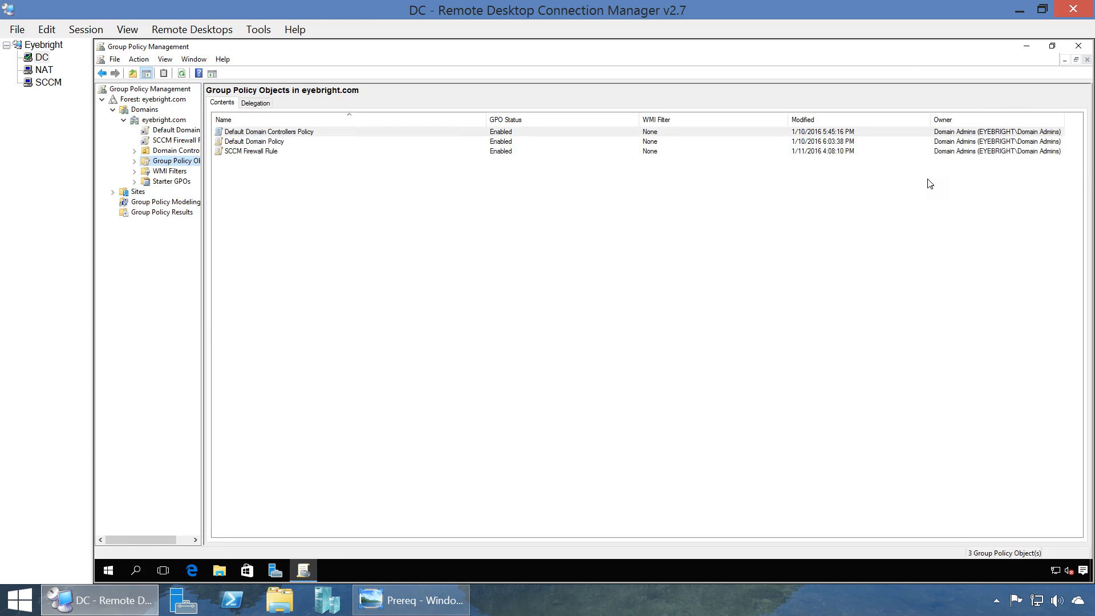
left_click(1076, 48)
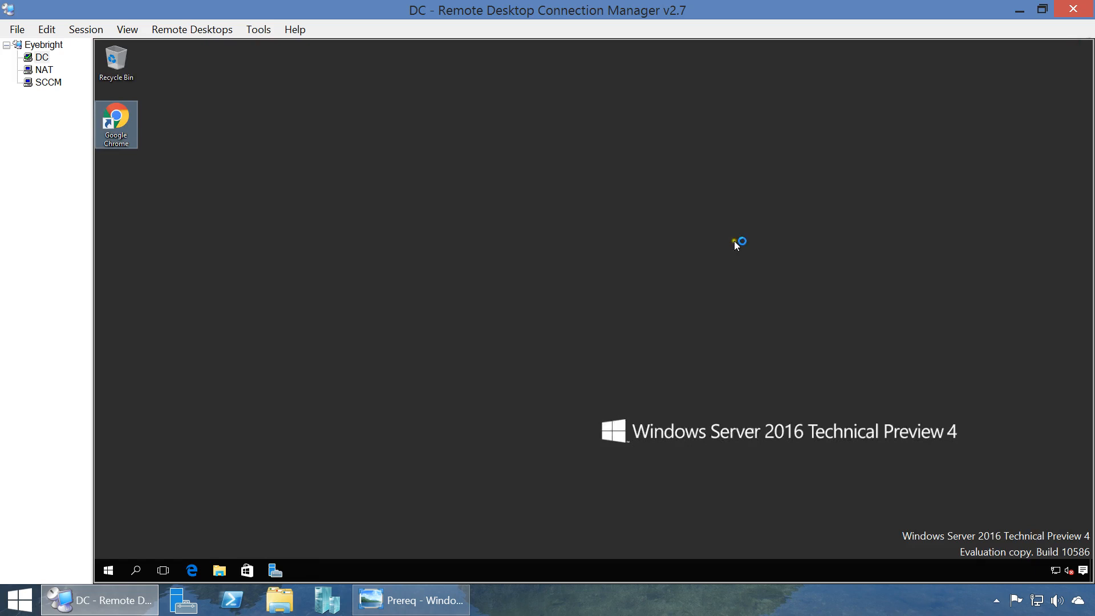
Consult the Prereq image, switch to the SCCM server's remote session, close its File Explorer window and open Server Manager.
left_click(459, 609)
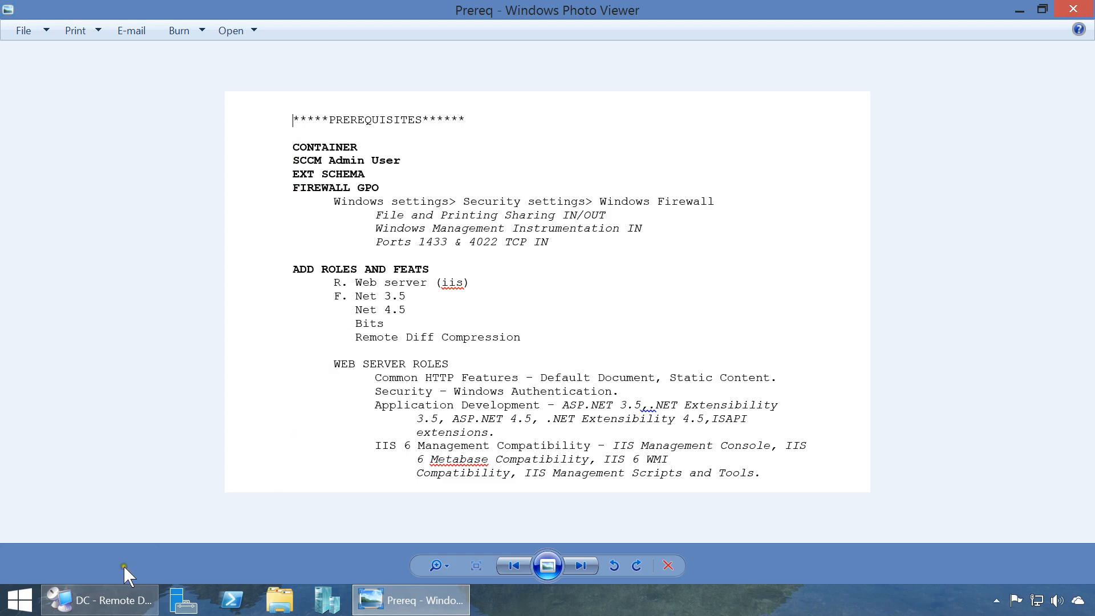
left_click(116, 601)
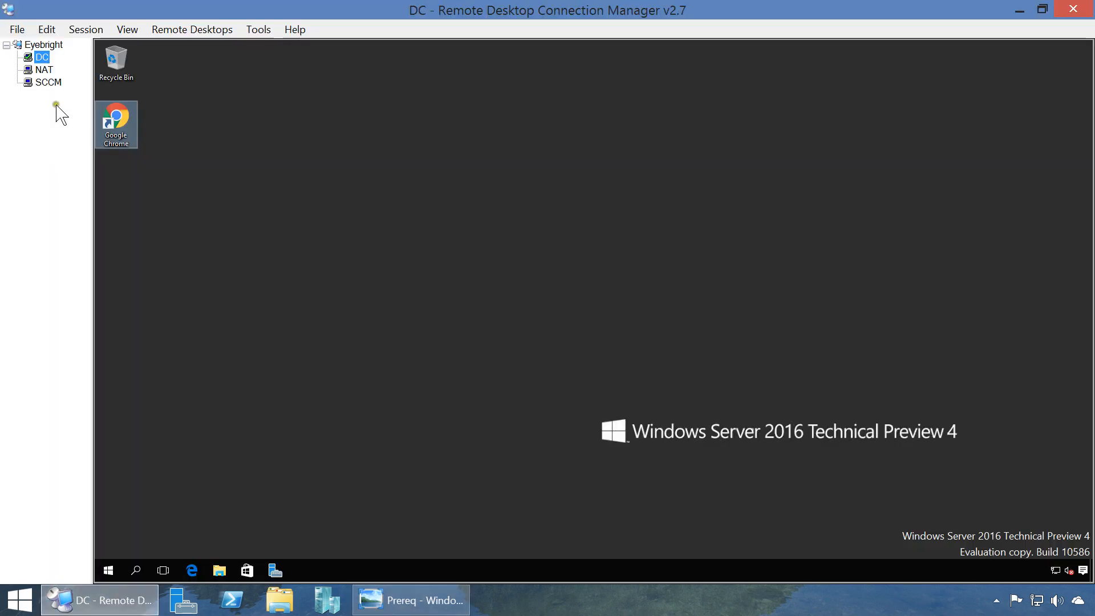
left_click(50, 82)
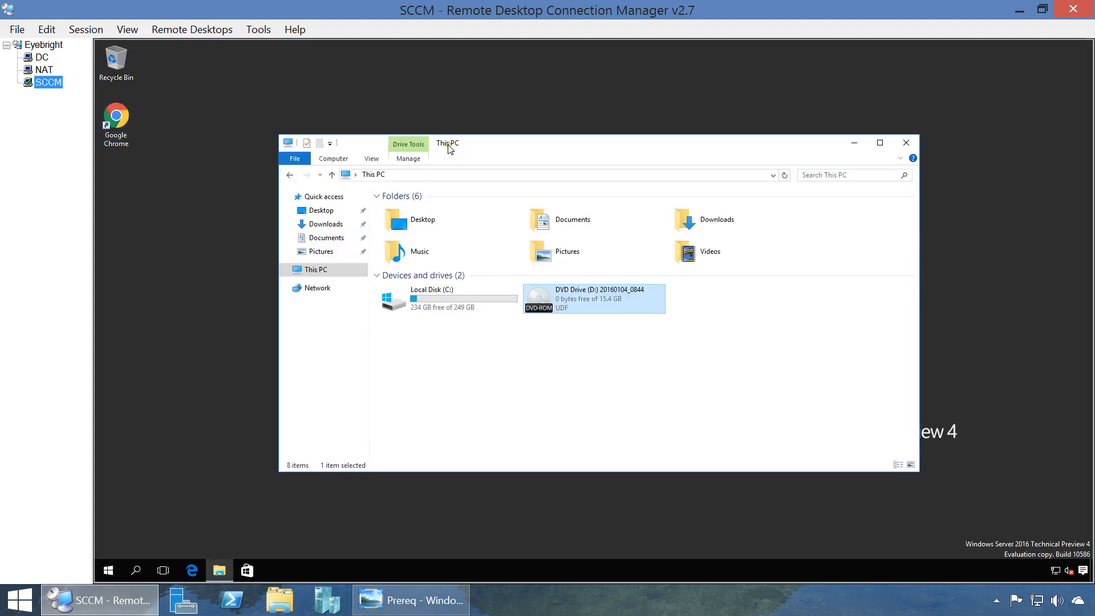
left_click(907, 144)
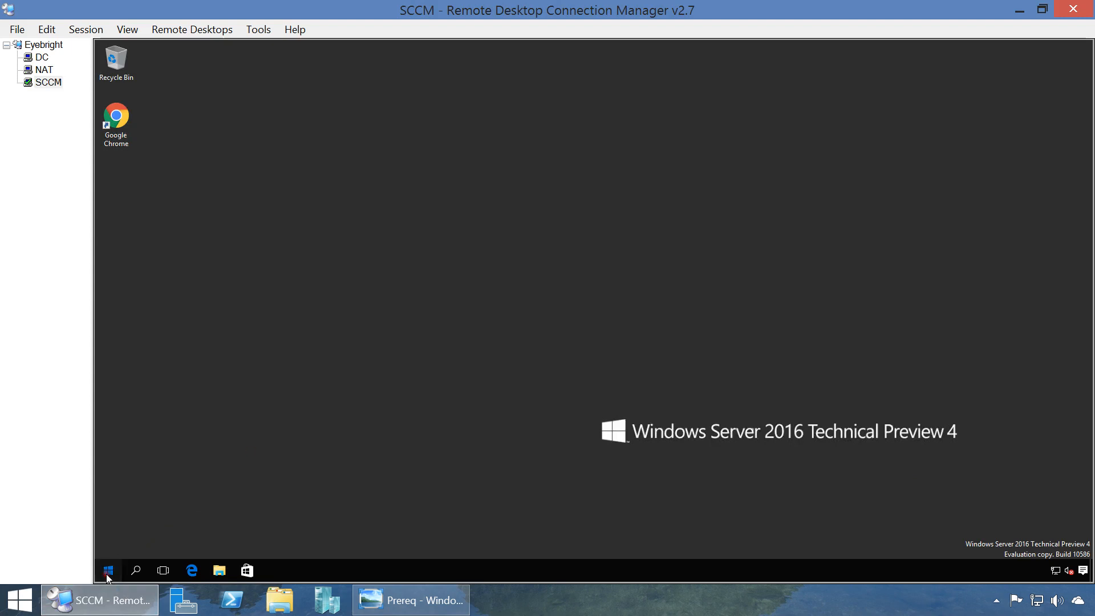
key("super")
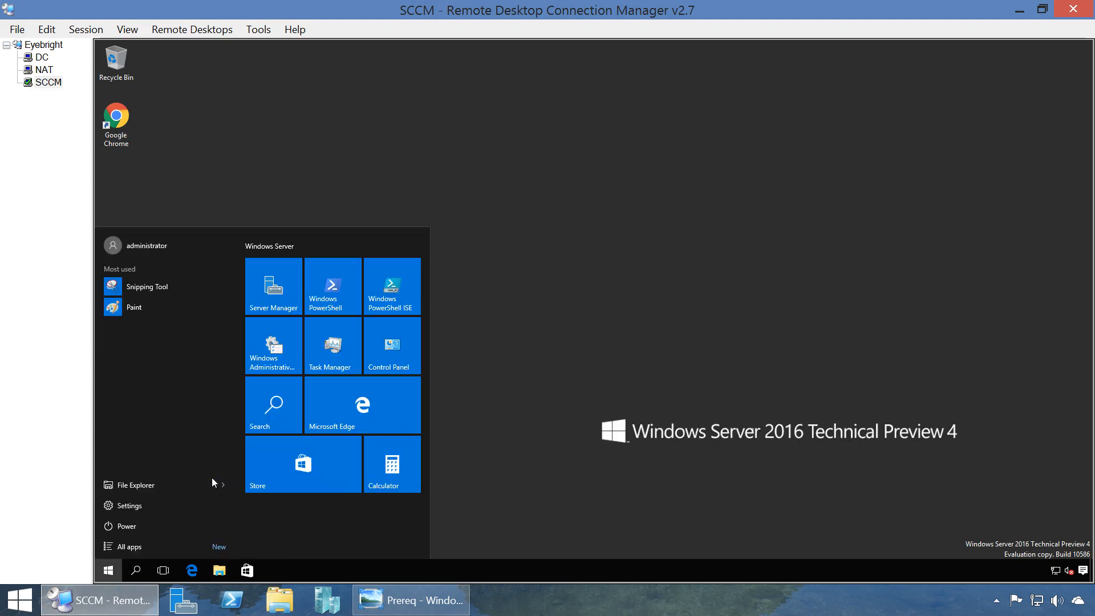
left_click(268, 283)
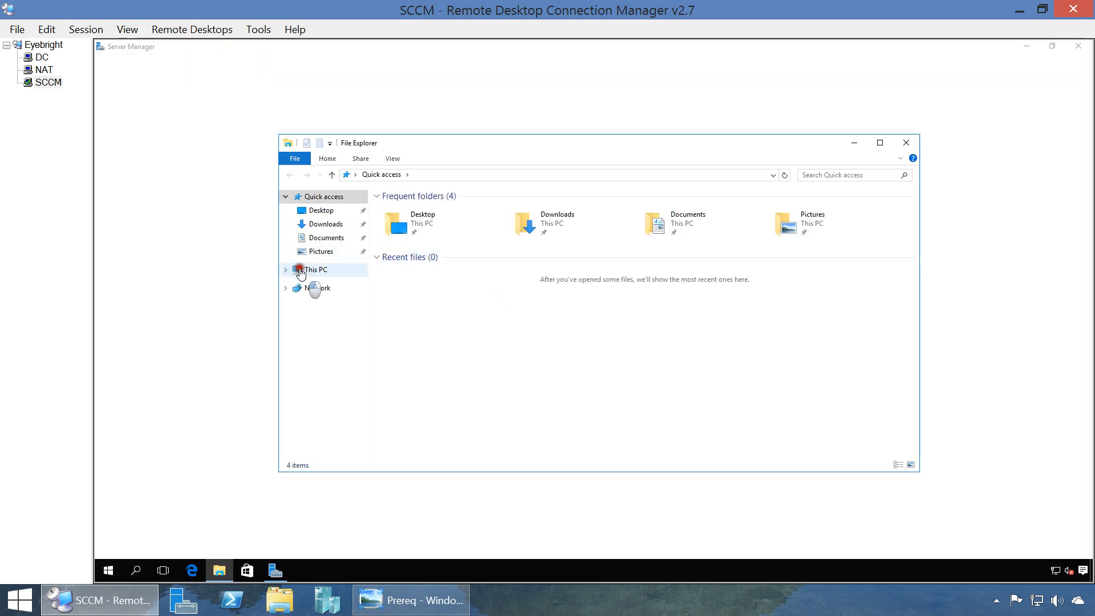
Open WS2016 - PREV4\sources\sxs on DVD drive D: in File Explorer, select the folder's full path and close the window.
left_click(303, 272)
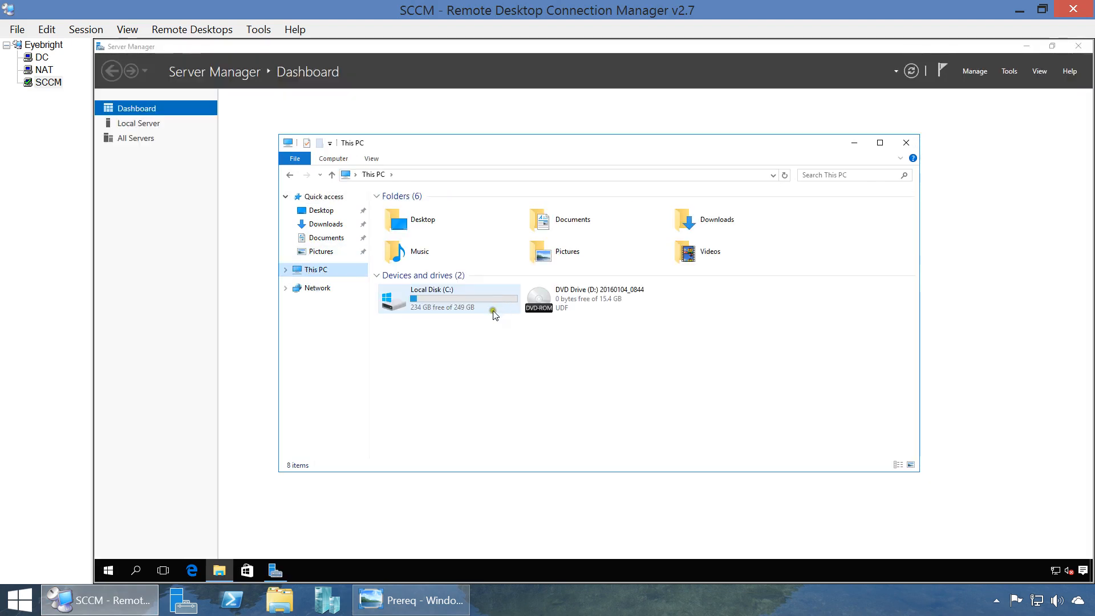
double_click(542, 303)
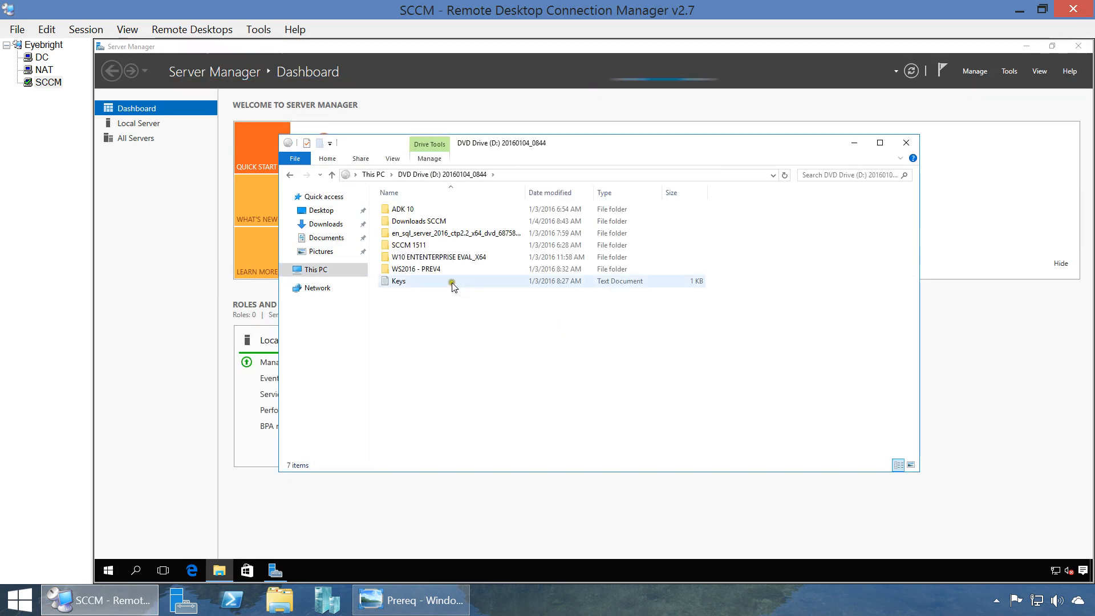
left_click(447, 271)
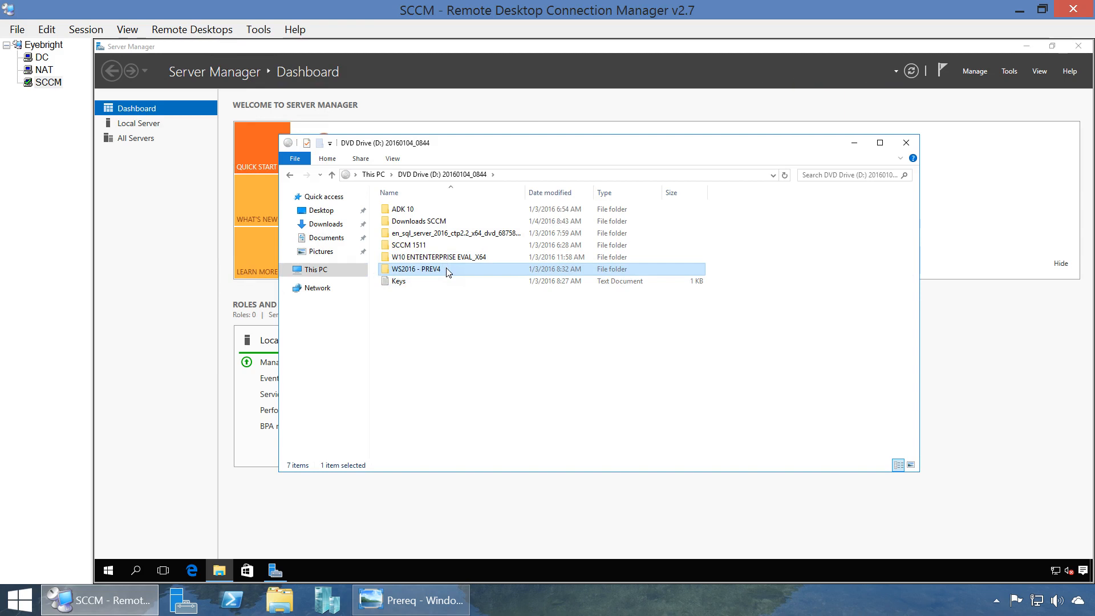
double_click(447, 269)
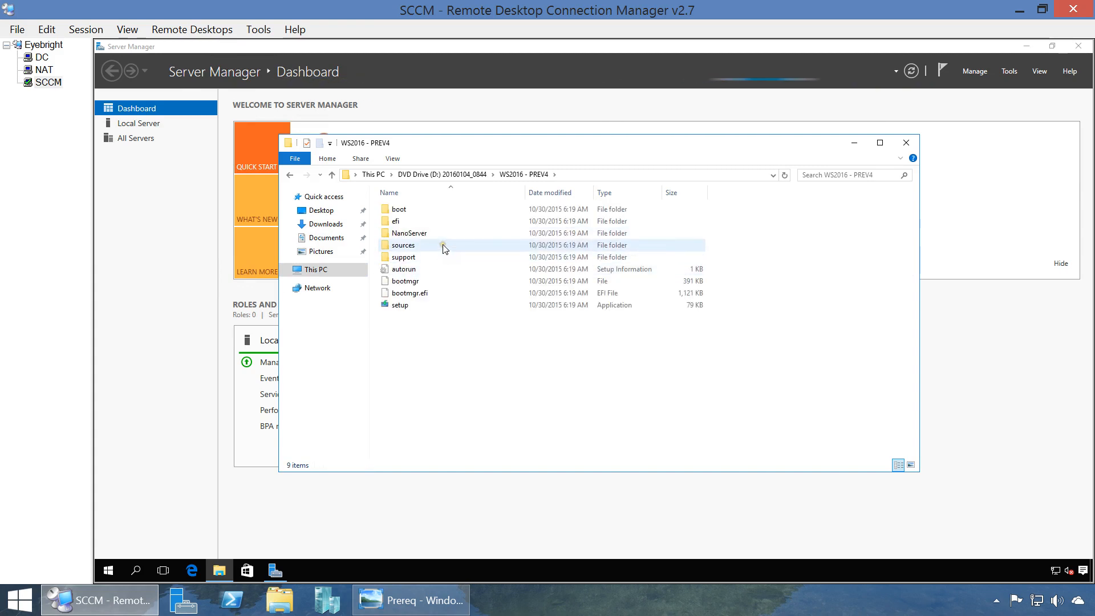
double_click(446, 246)
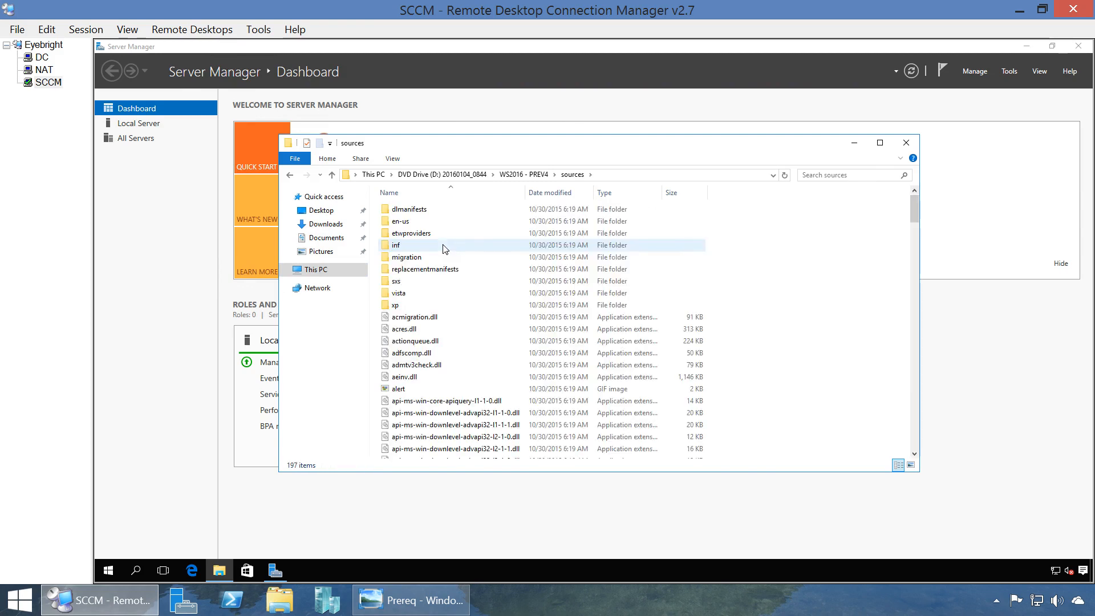
left_click(438, 282)
double_click(438, 283)
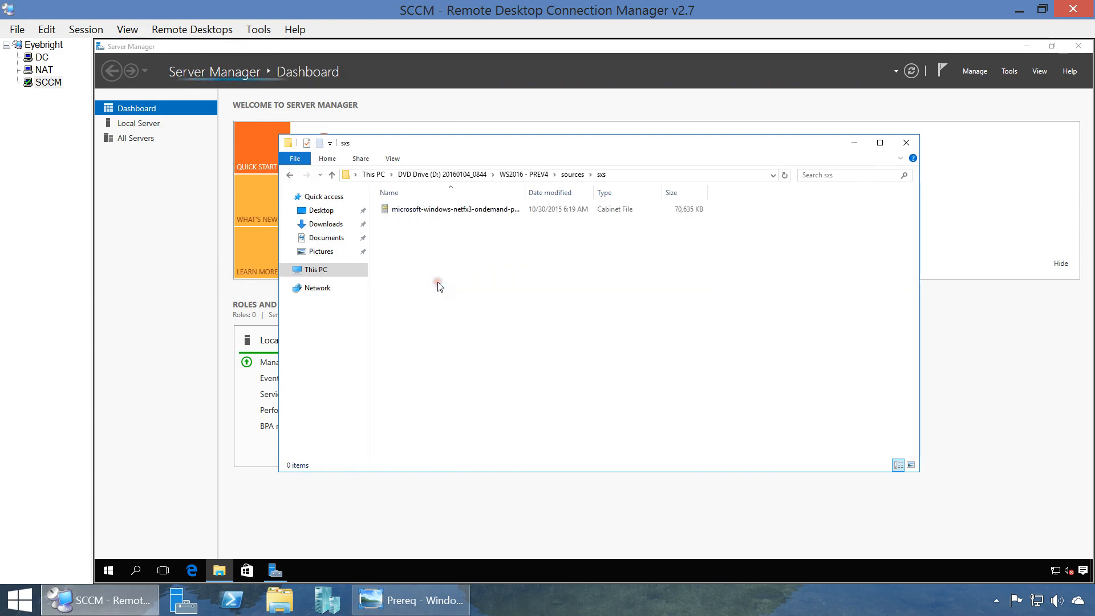
left_click(639, 176)
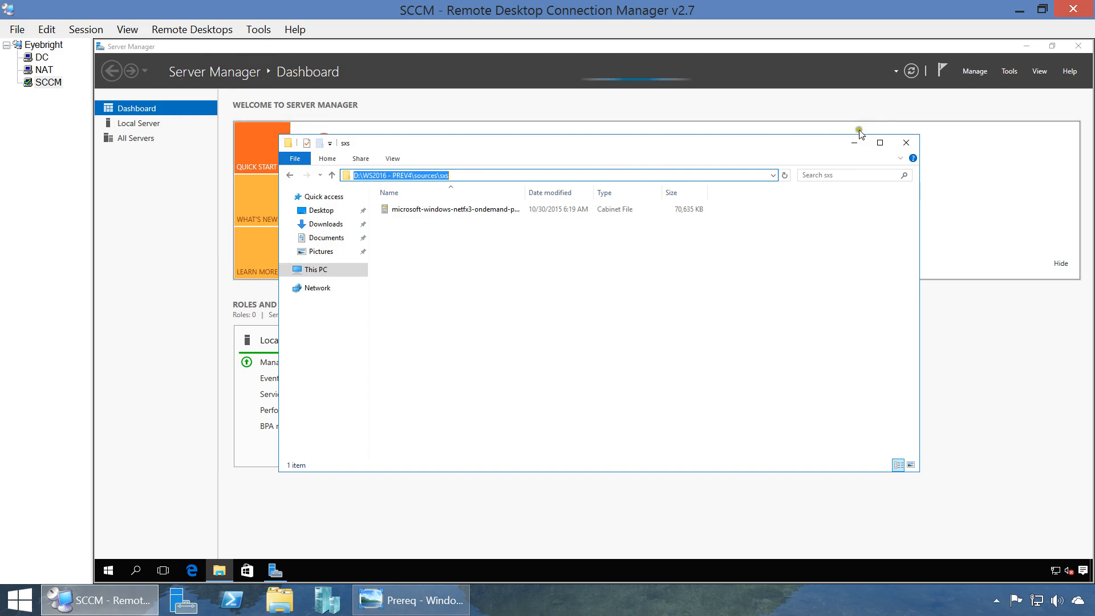
left_click(907, 143)
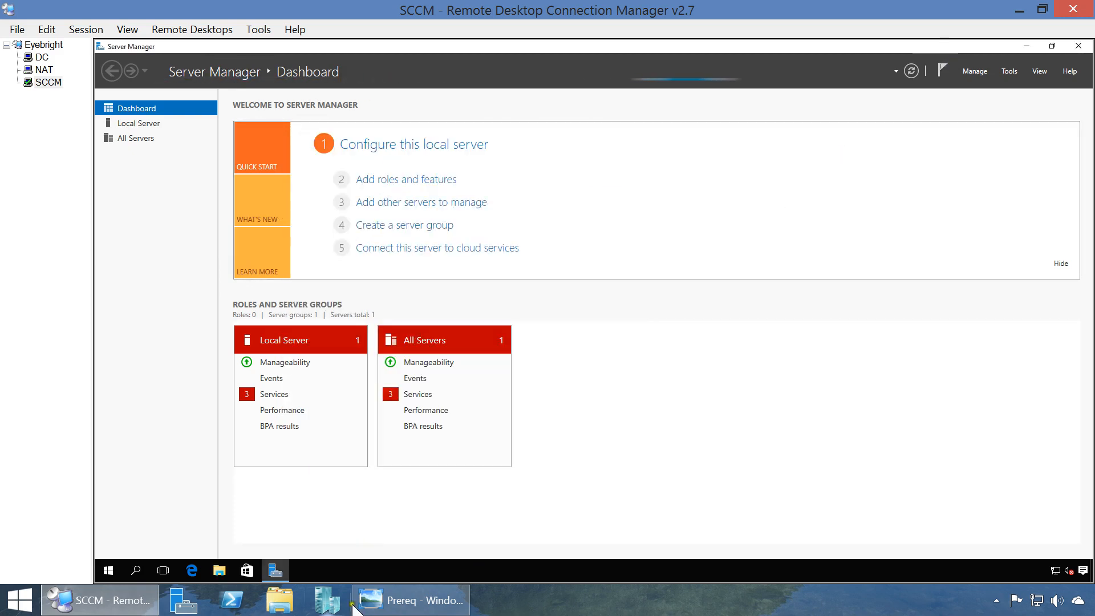
Review the required roles in the Prereq image, then start adding roles and features with a role-based installation on SCCM.eyebright.com, up to role selection.
left_click(400, 603)
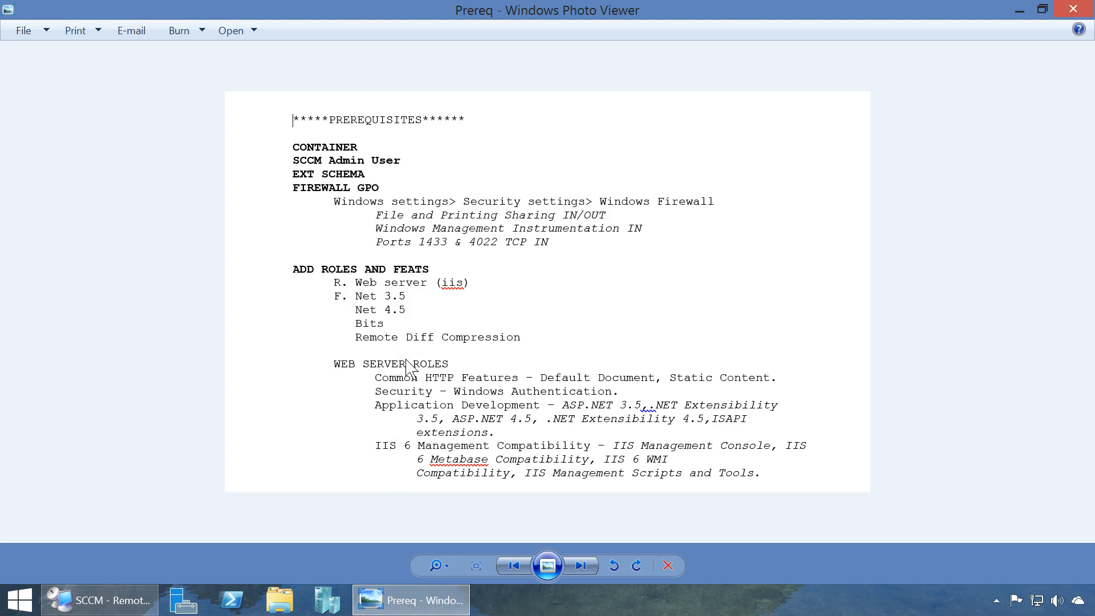
left_click(422, 602)
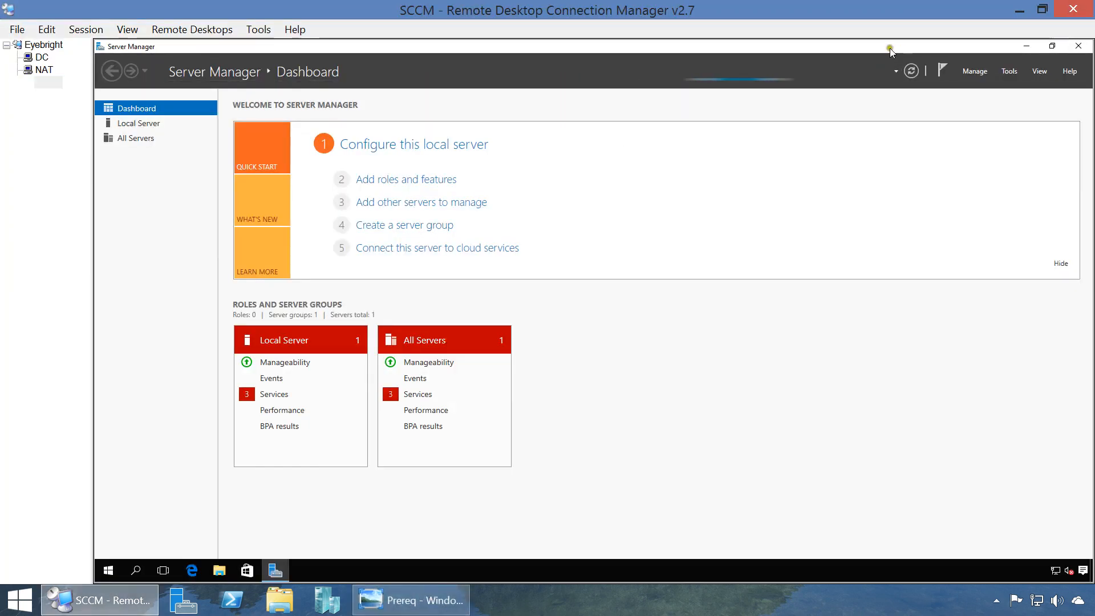
left_click(977, 70)
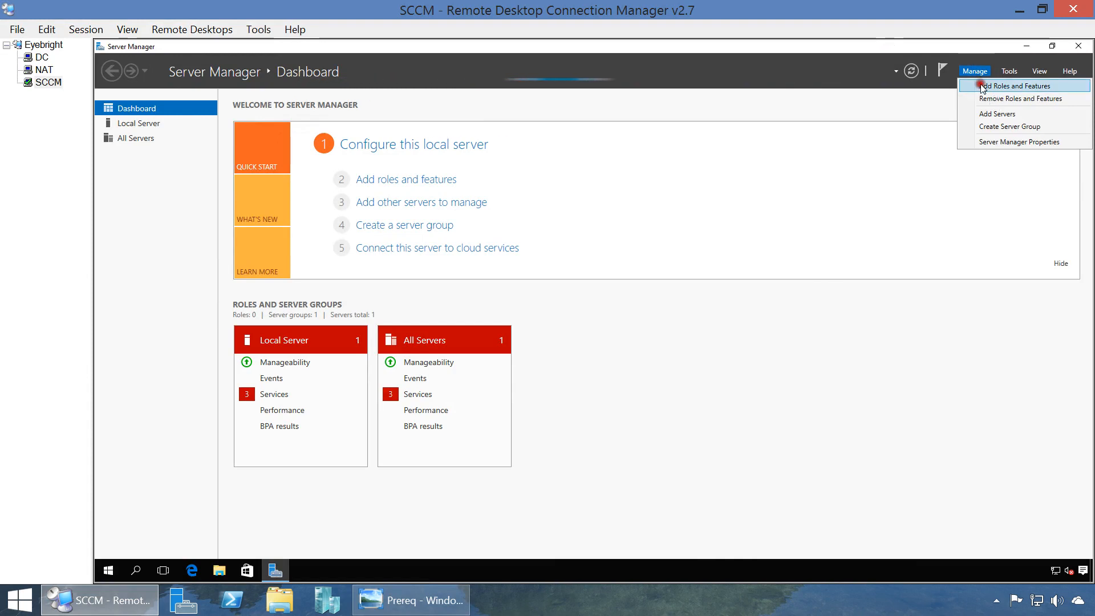
left_click(982, 88)
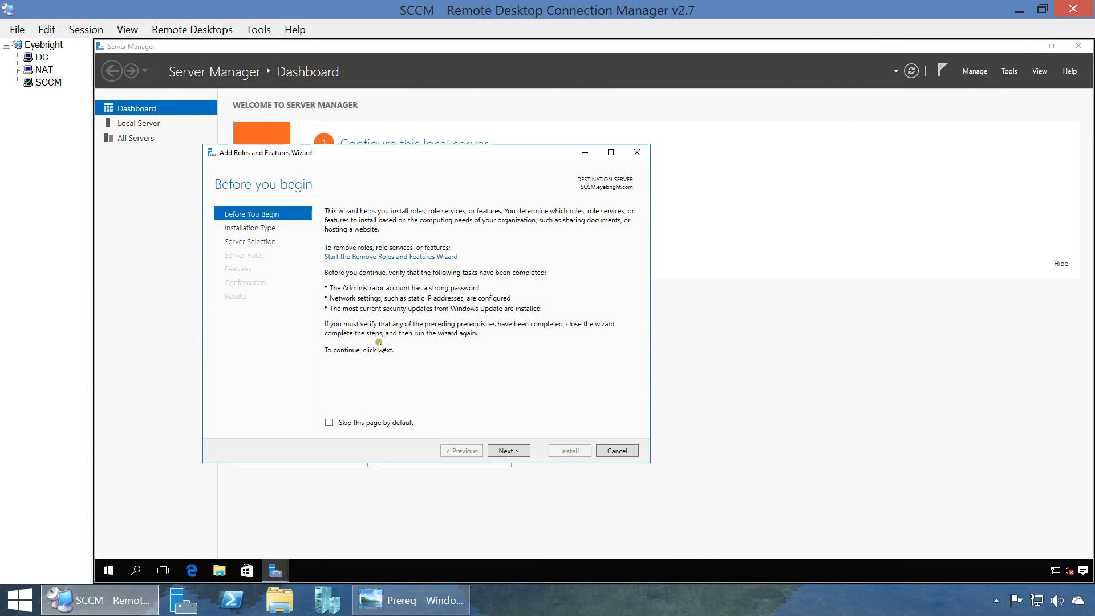
left_click(505, 450)
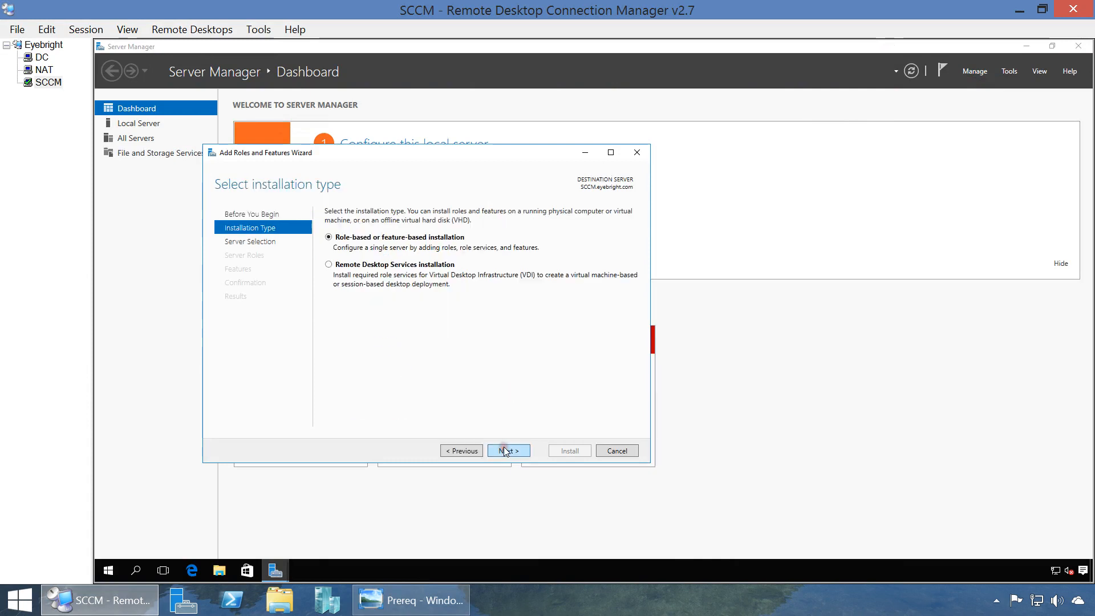
left_click(611, 152)
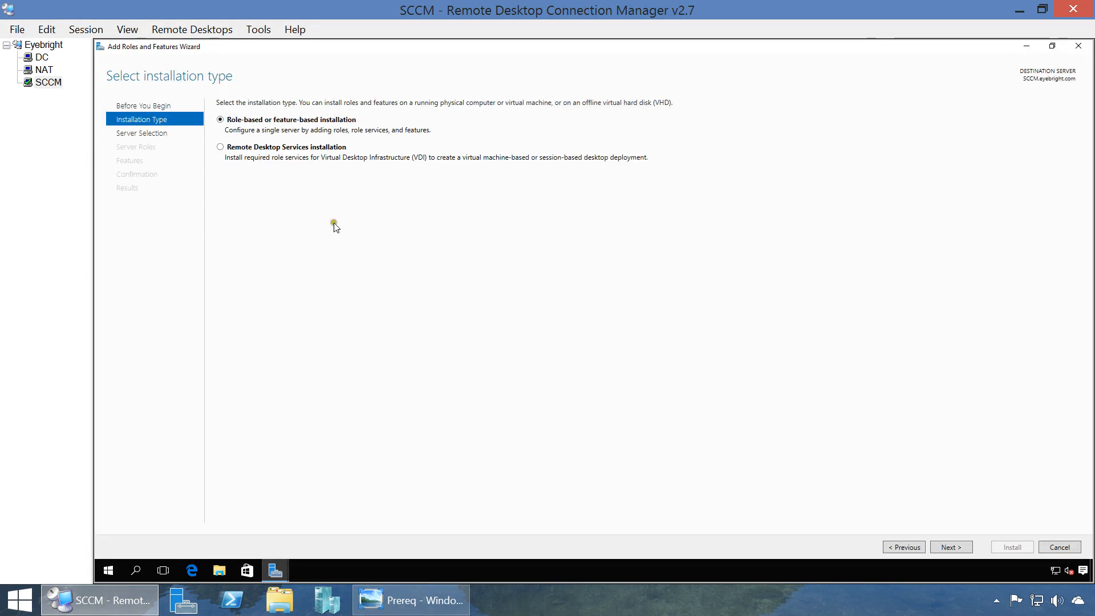
left_click(964, 549)
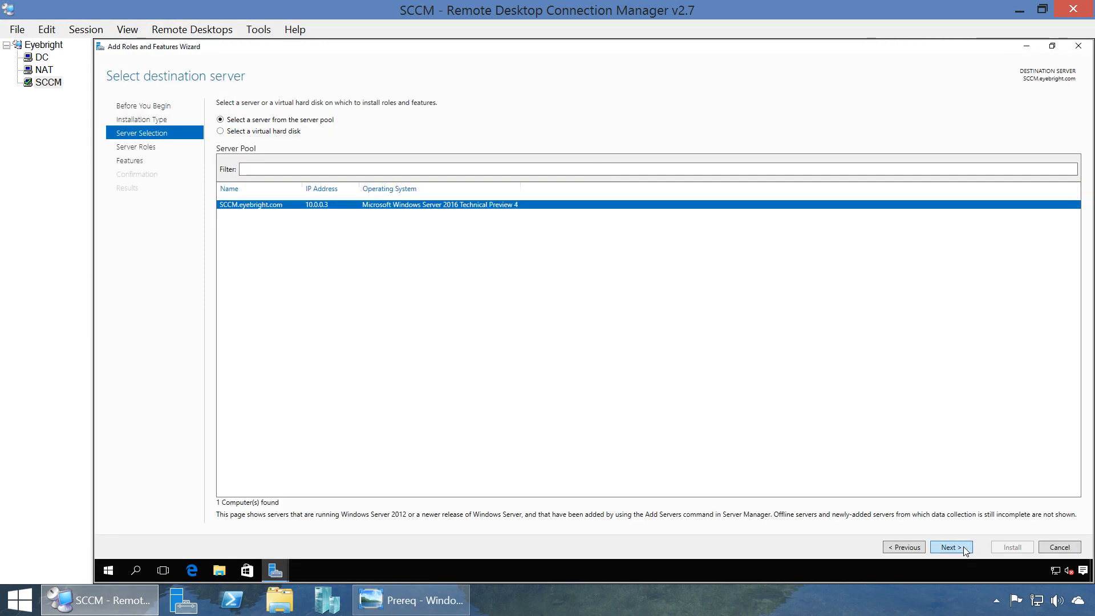
left_click(964, 548)
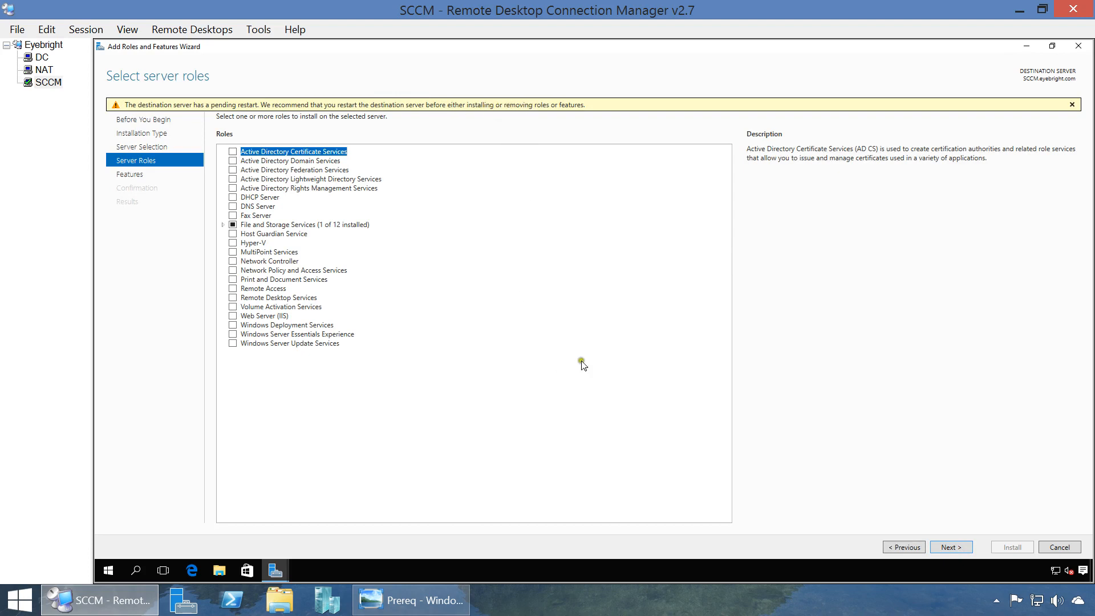
Start a new Add Roles and Features Wizard, maximize it and proceed with a role-based installation on SCCM.eyebright.com to the server roles.
left_click(565, 606)
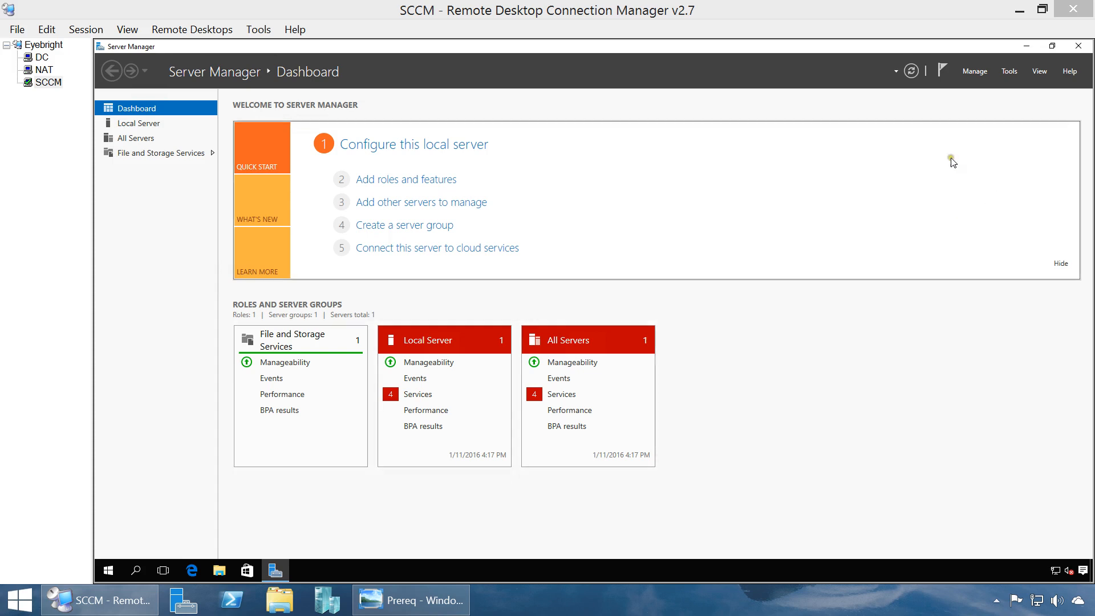
left_click(973, 71)
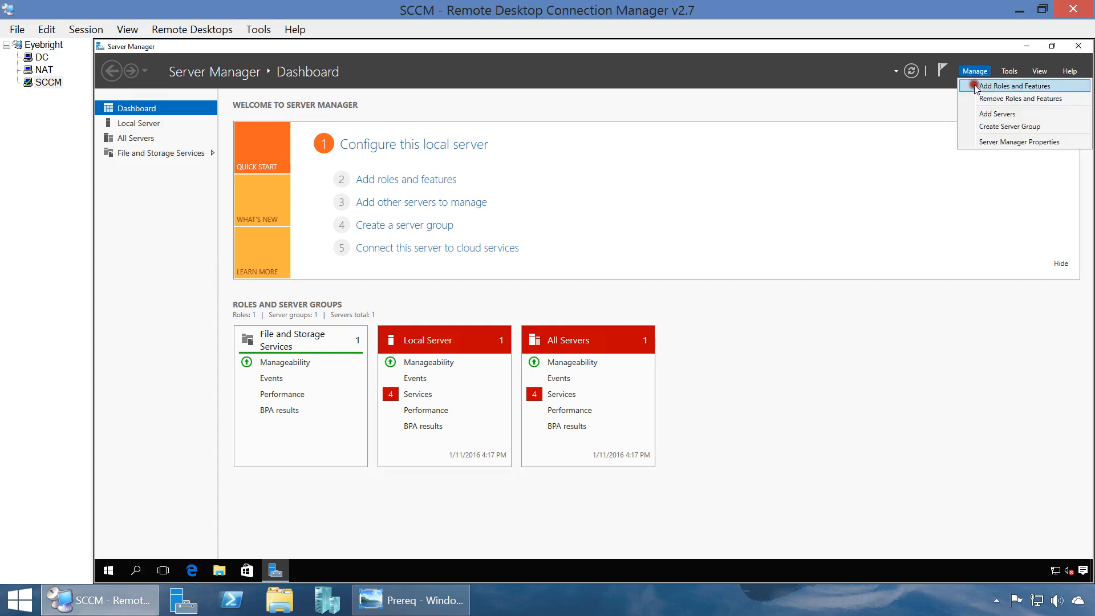
left_click(975, 87)
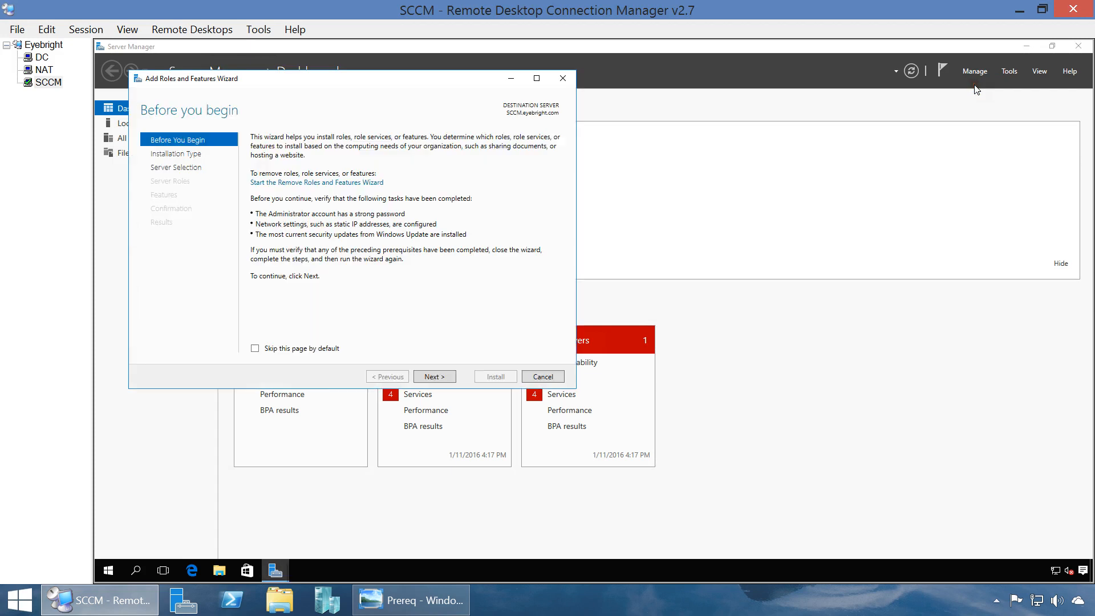
left_click(536, 80)
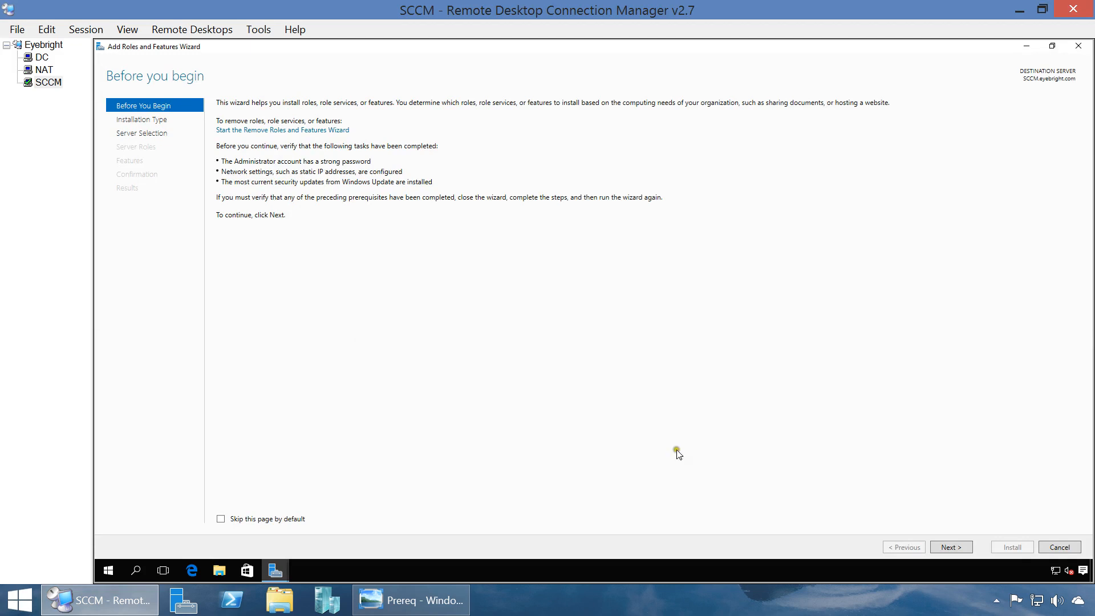
left_click(951, 546)
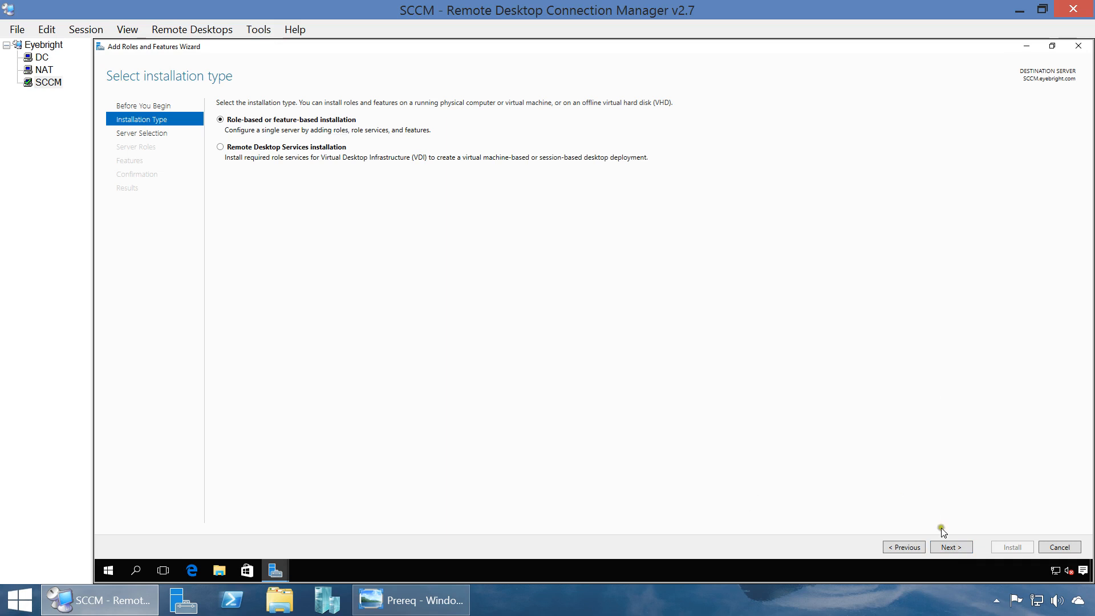
left_click(950, 547)
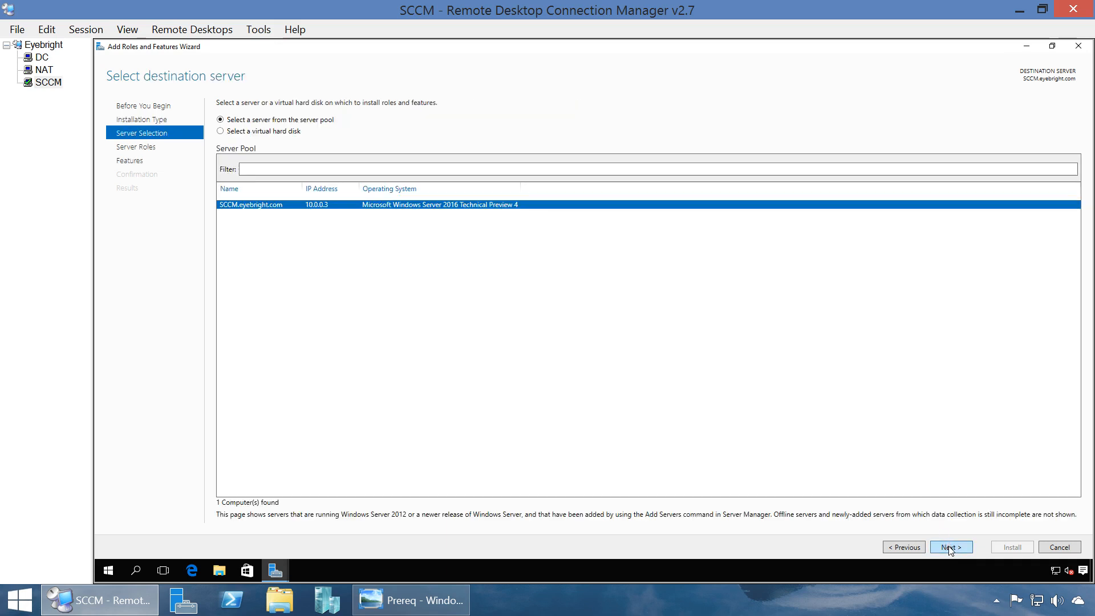
left_click(949, 548)
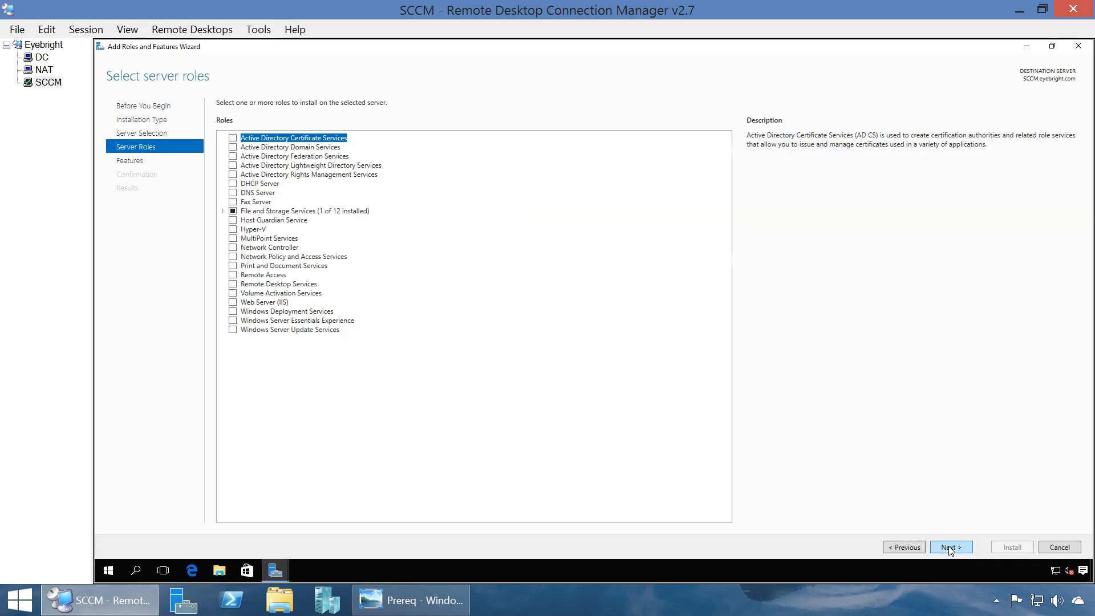
Check the required role in the Prereq image, select Web Server (IIS) with its management tools and continue to the features.
left_click(401, 604)
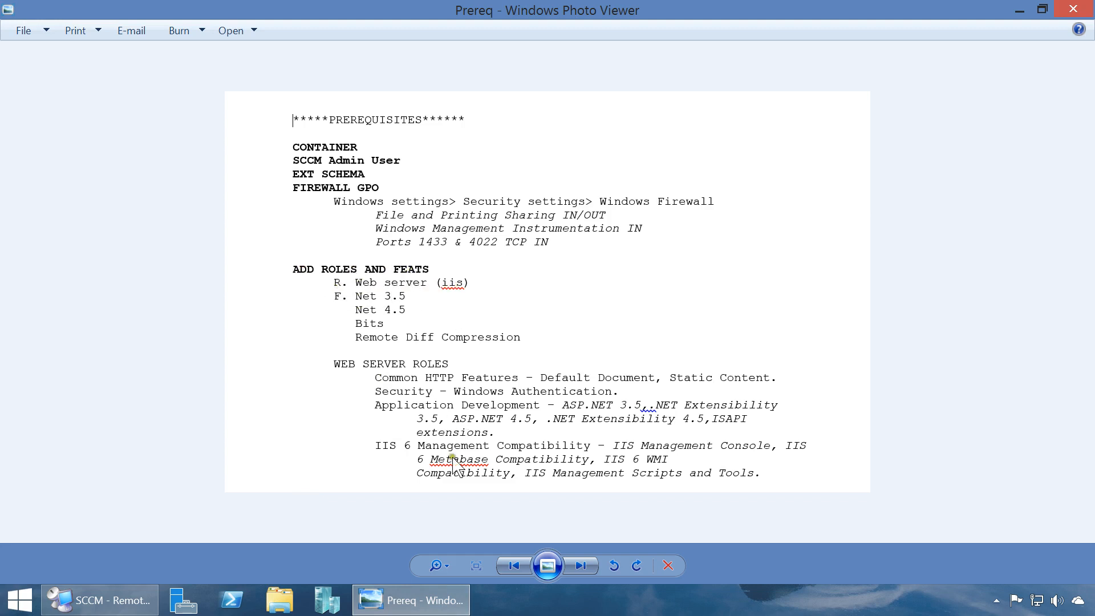
left_click(420, 608)
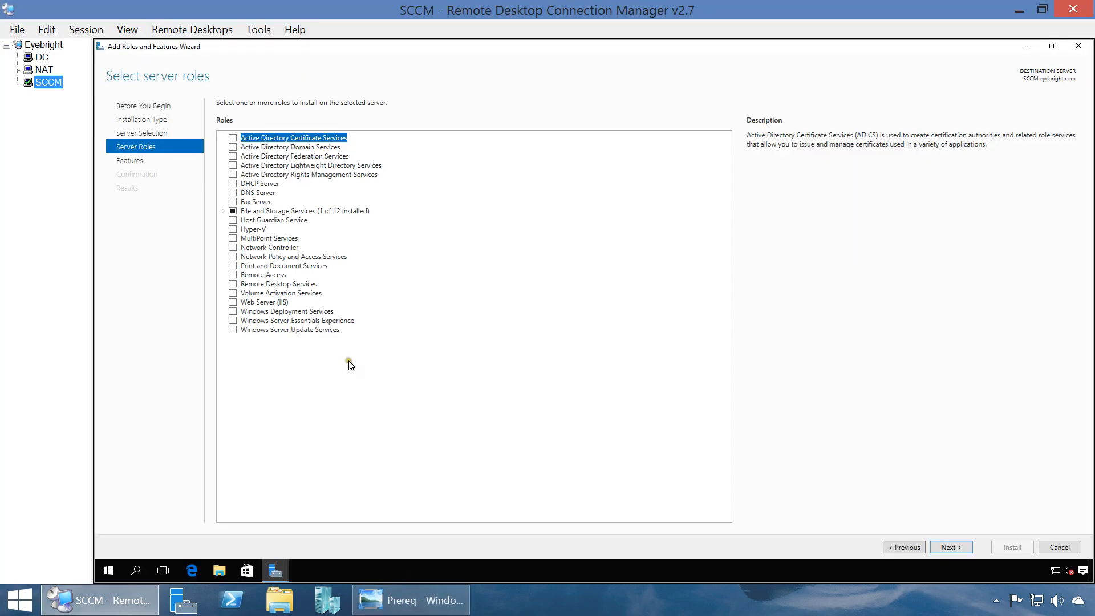
left_click(233, 303)
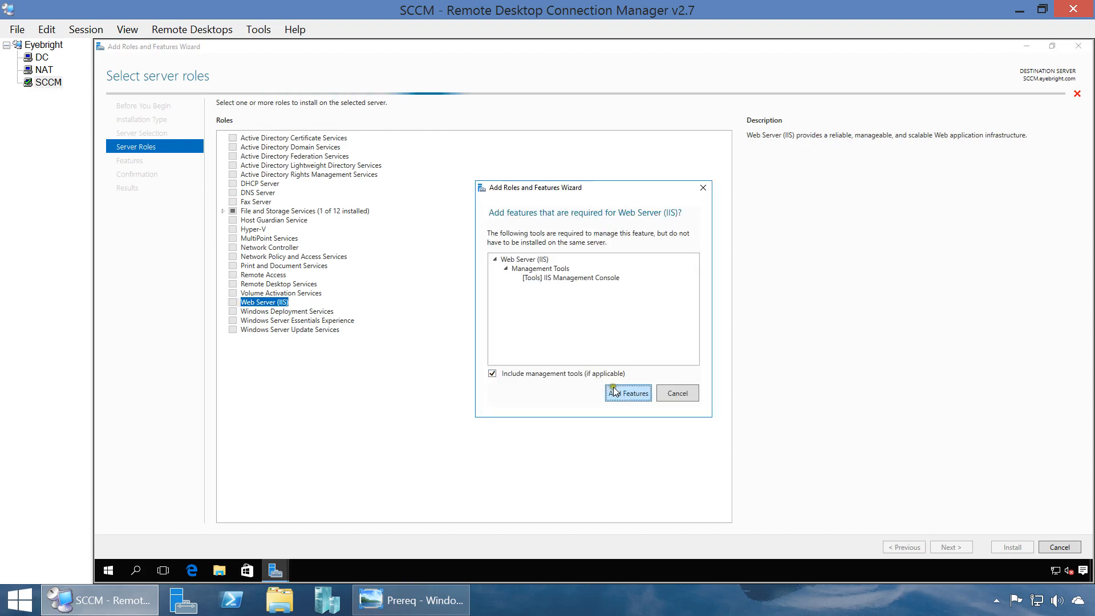
left_click(616, 393)
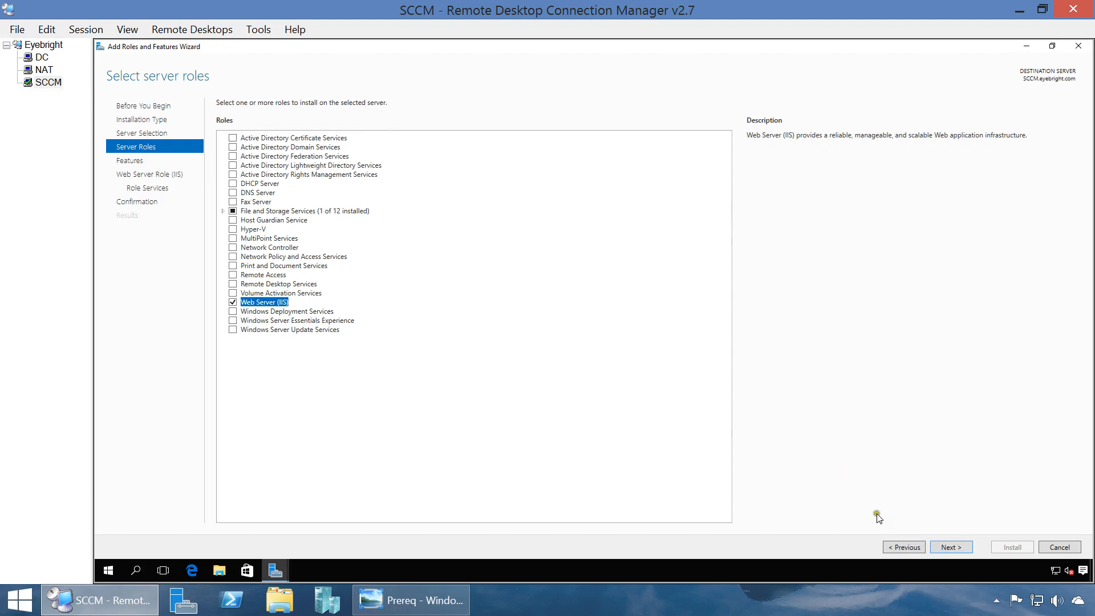
left_click(956, 548)
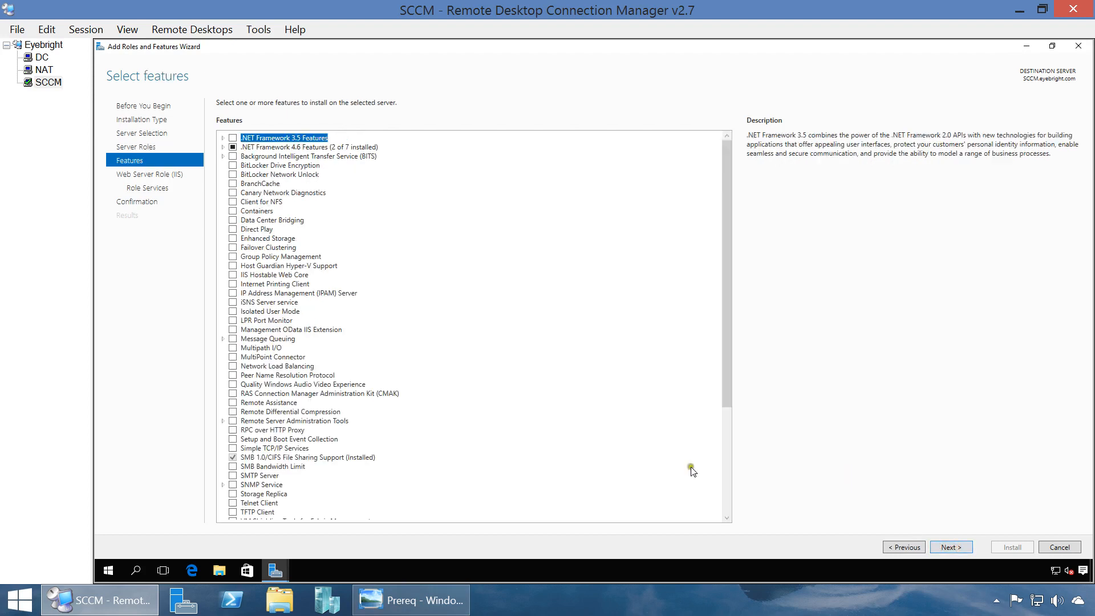
Consult the feature list in the Prereq image, inspect the .NET Framework 4.6 features and select .NET Framework 3.5 Features.
left_click(426, 596)
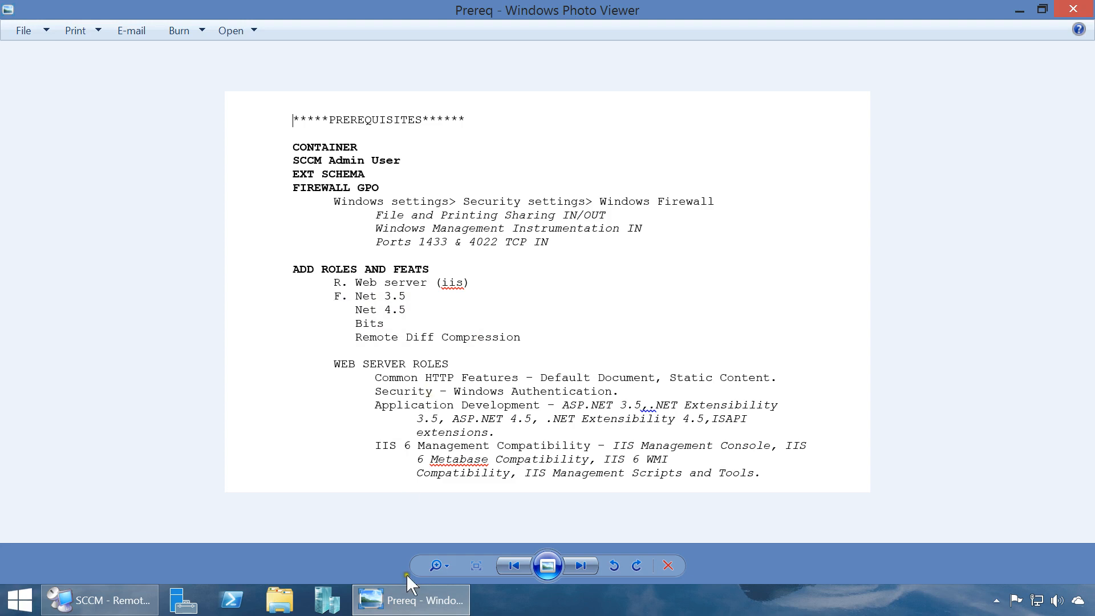
left_click(408, 593)
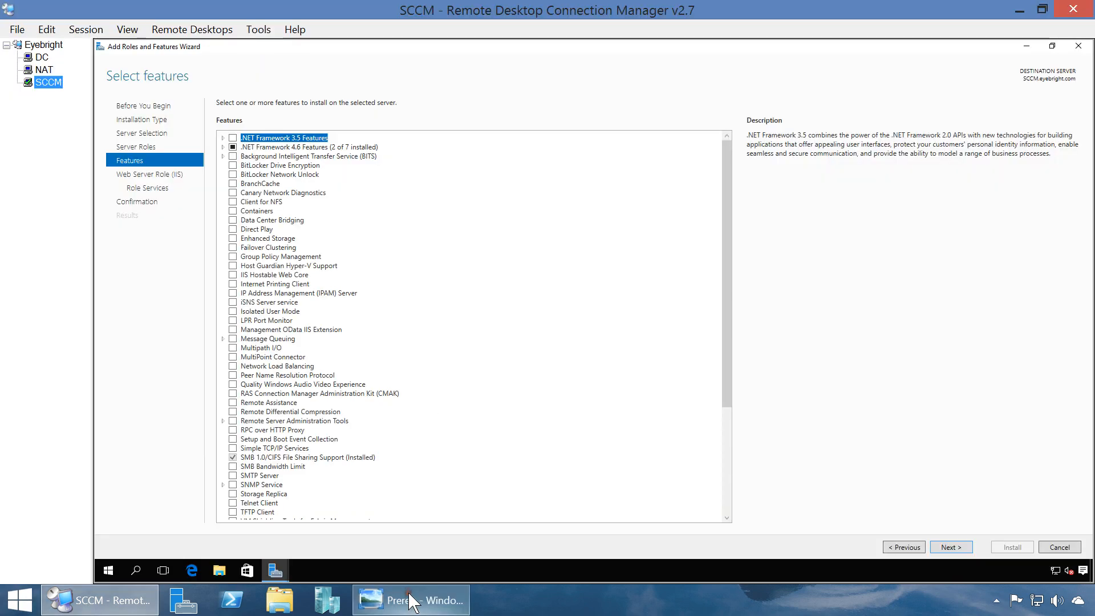
left_click(223, 147)
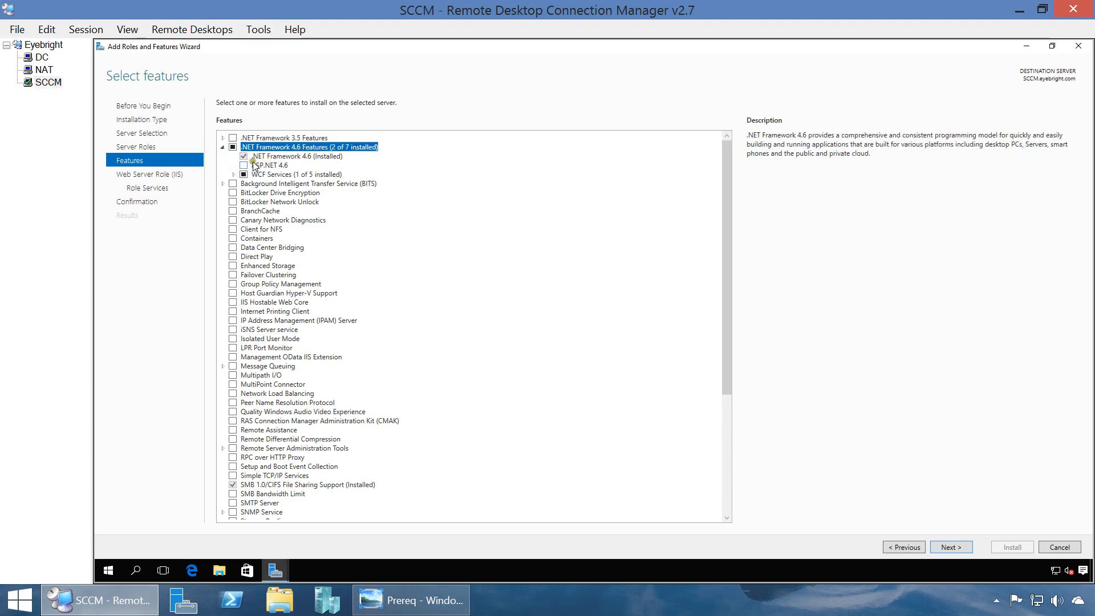
left_click(223, 139)
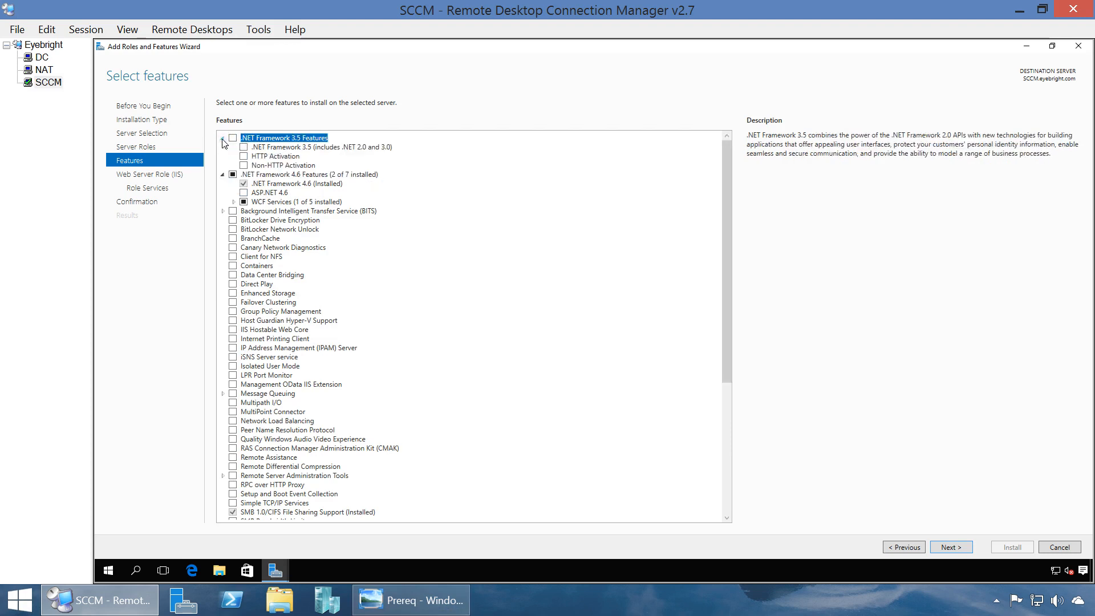
left_click(233, 138)
left_click(222, 175)
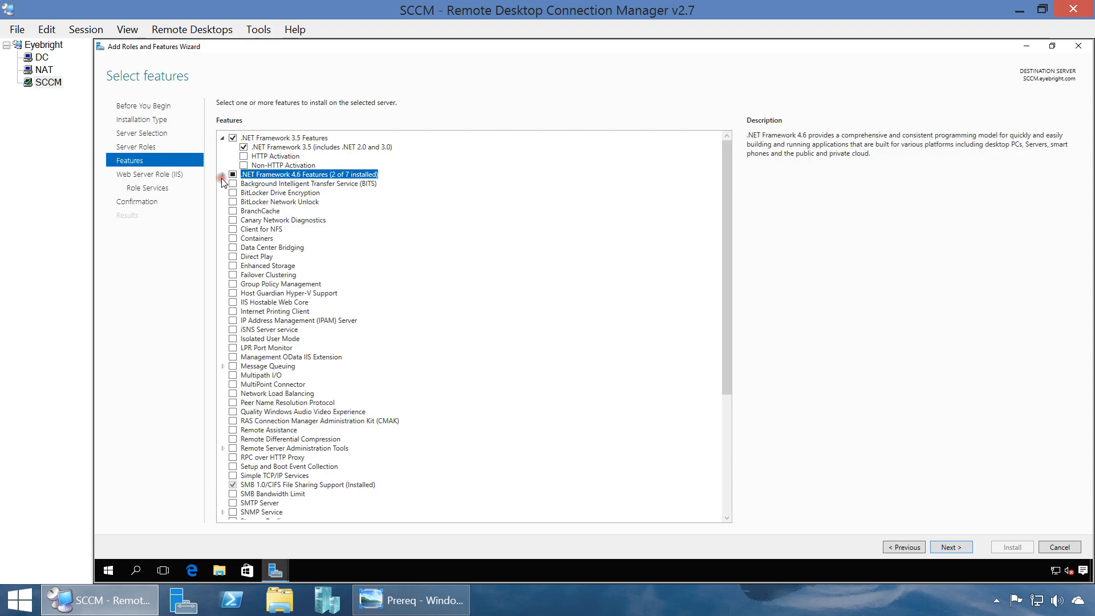
left_click(222, 140)
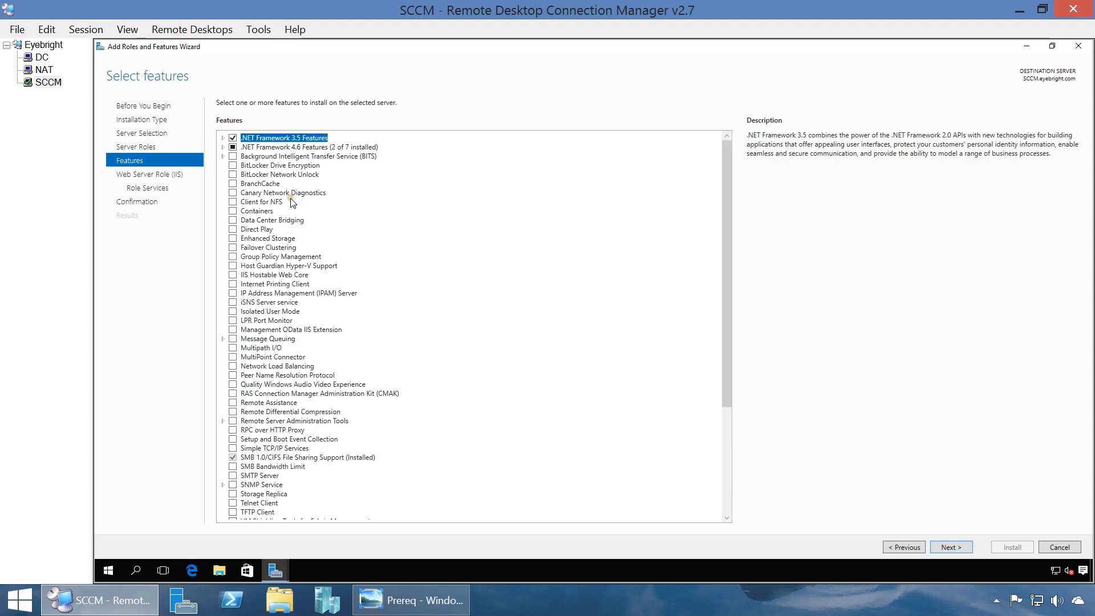
Select Background Intelligent Transfer Service (BITS) with its required features and Remote Differential Compression, then continue to the IIS role services.
left_click(233, 157)
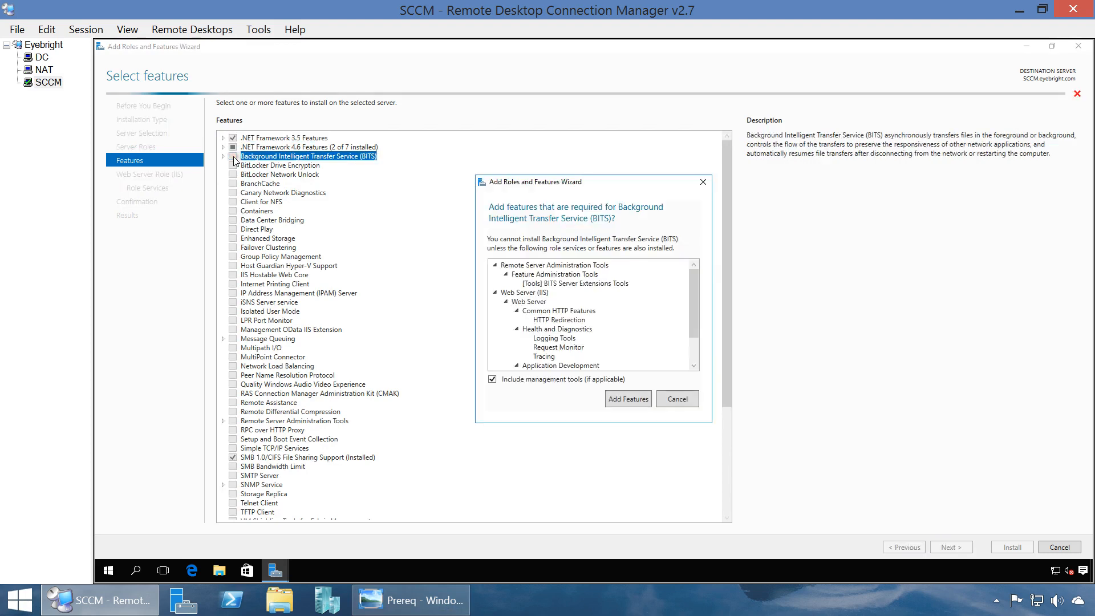
left_click(626, 400)
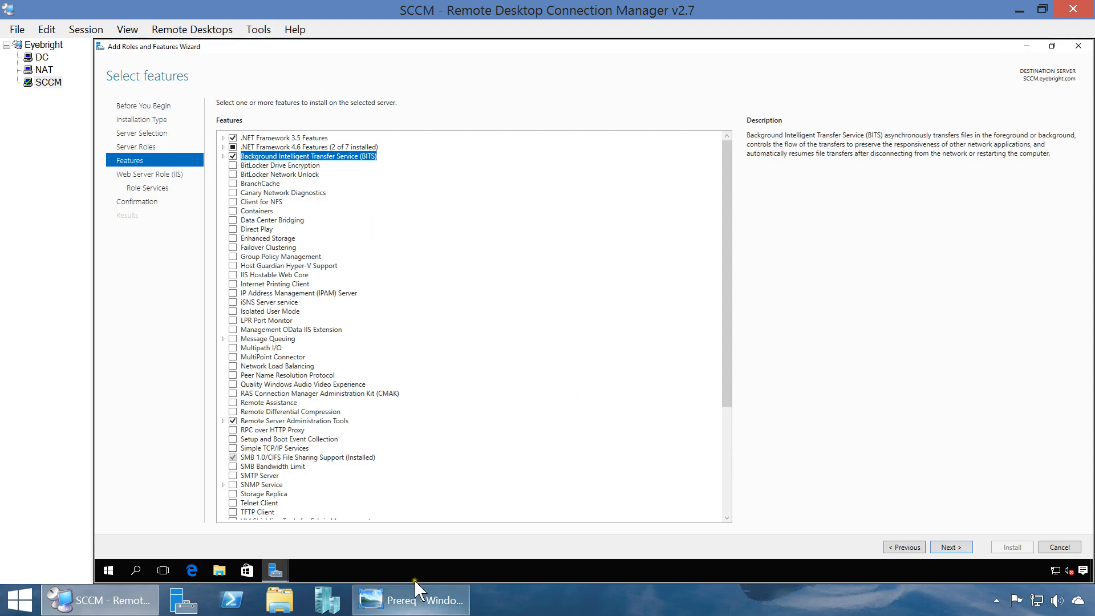
left_click(426, 609)
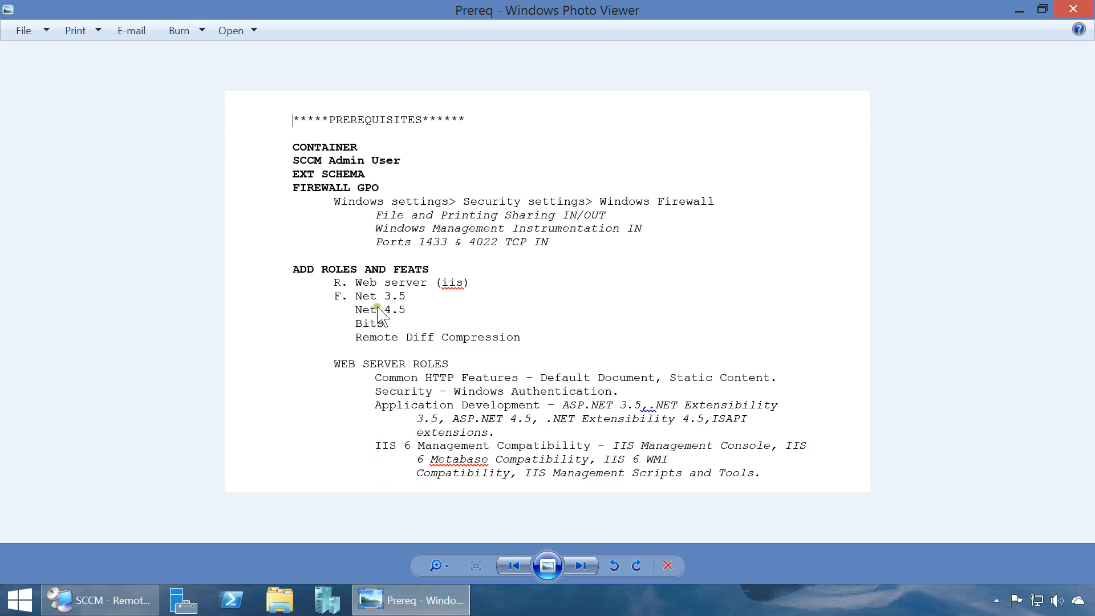
left_click(394, 608)
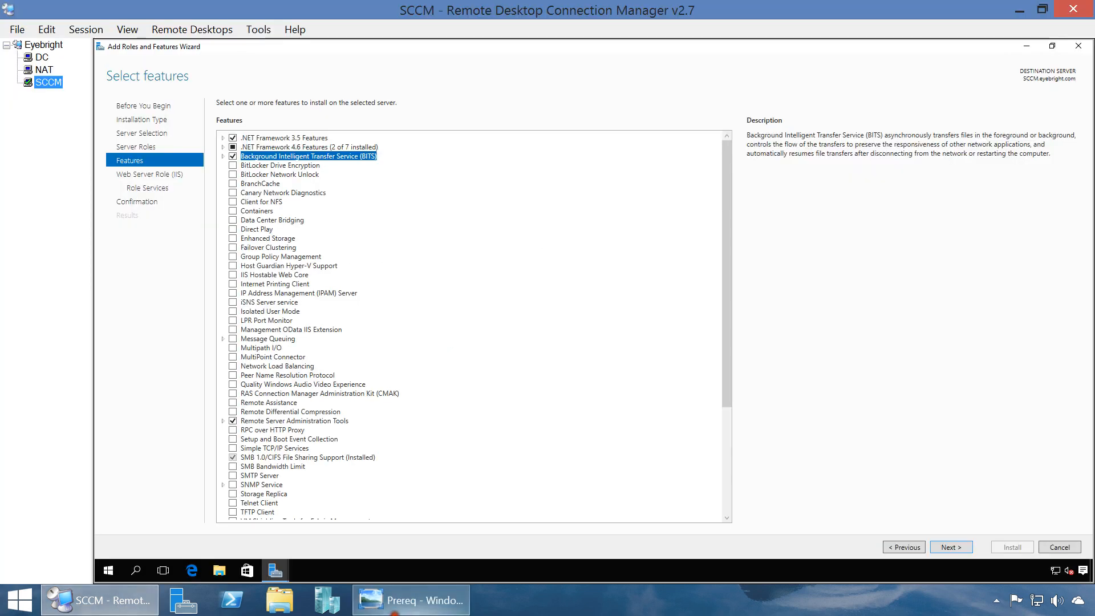
left_click(232, 412)
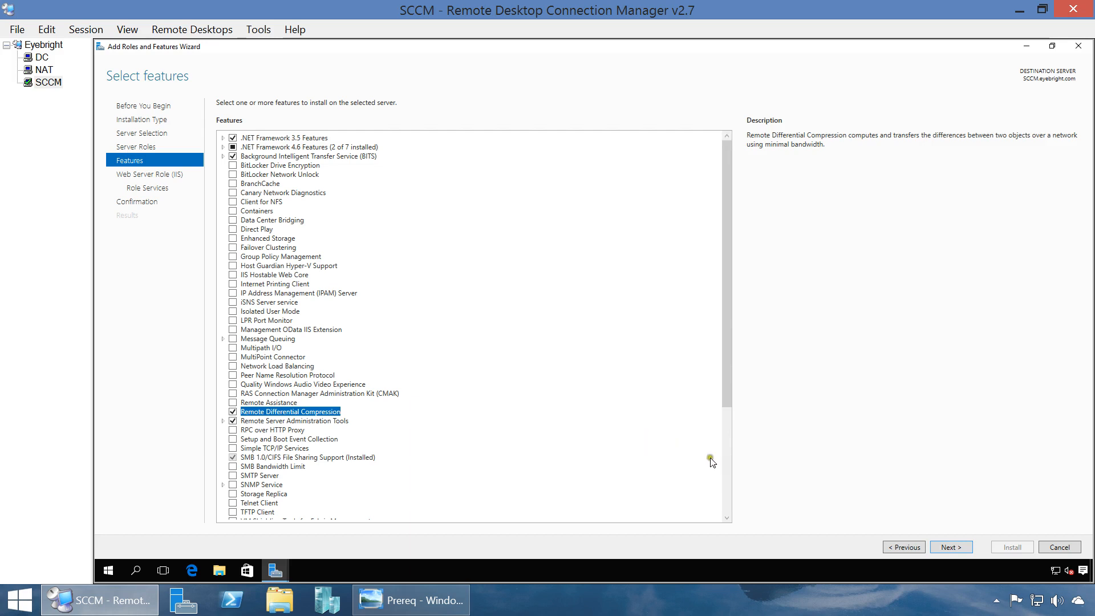
left_click(945, 545)
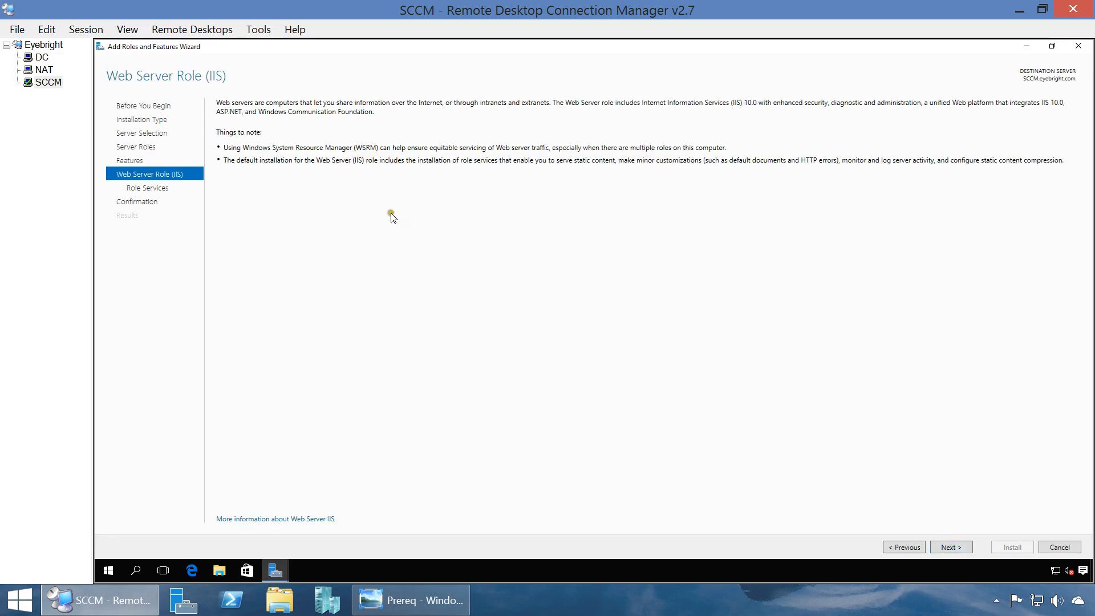
left_click(946, 547)
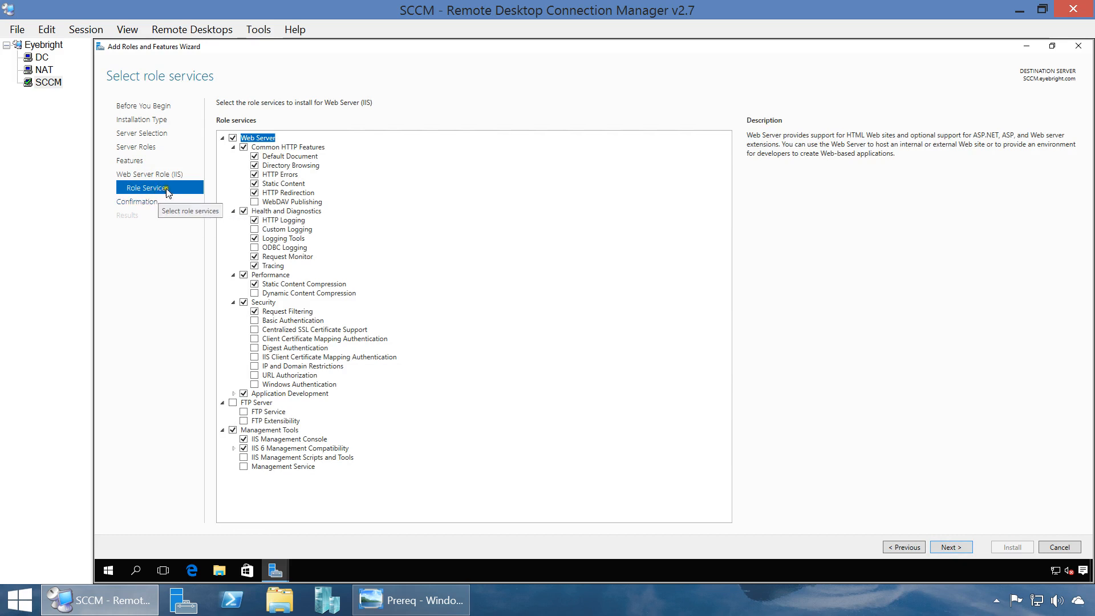
Compare the role services with the Prereq image, add Windows Authentication under Security and collapse the reviewed Web Server groups.
left_click(418, 604)
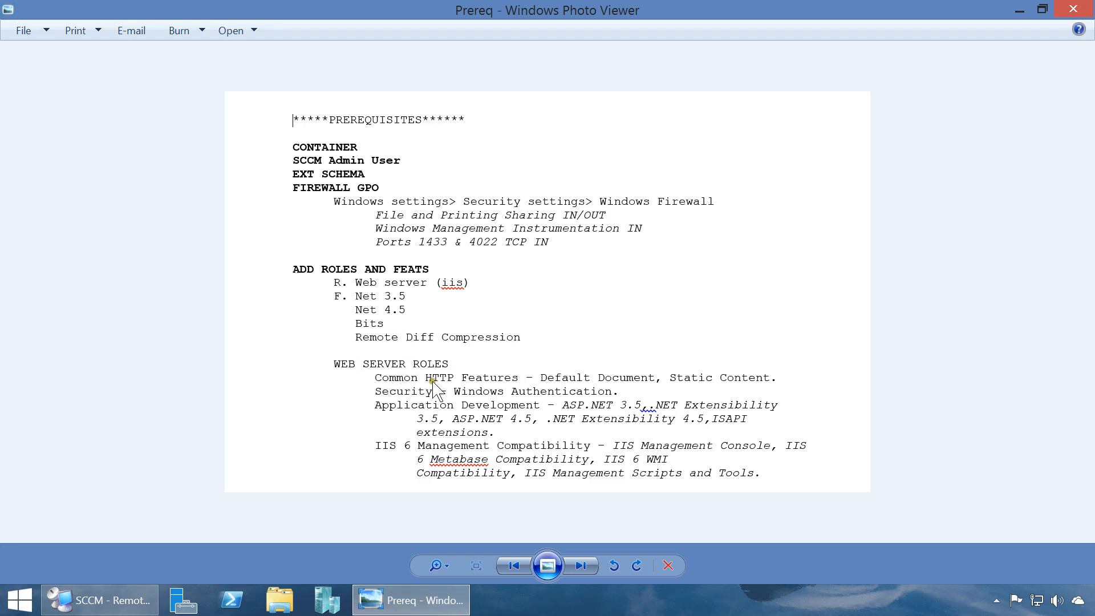
left_click(436, 610)
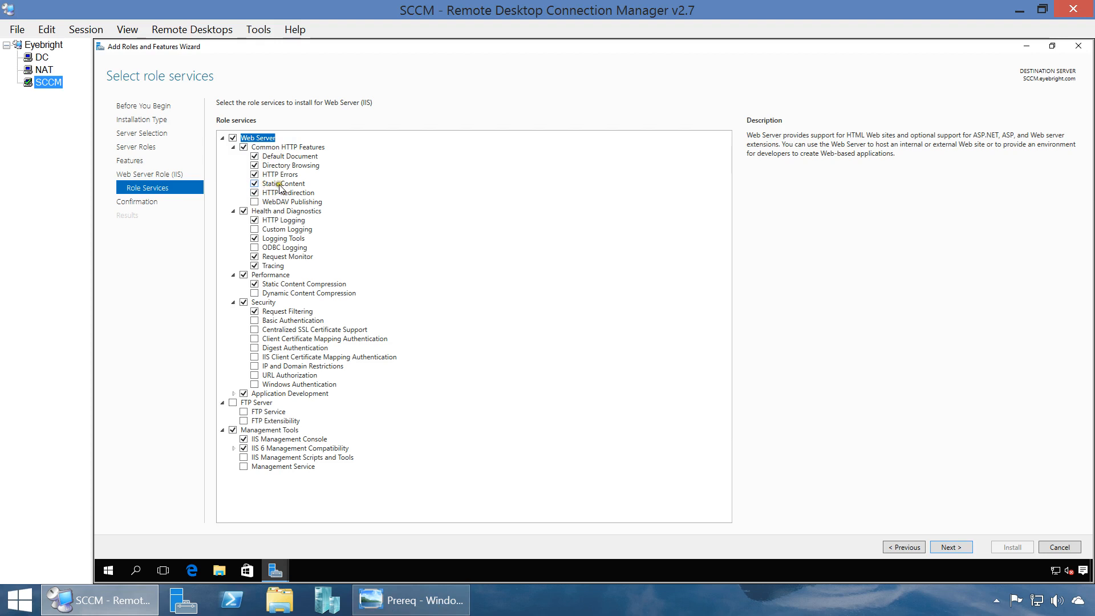
left_click(415, 611)
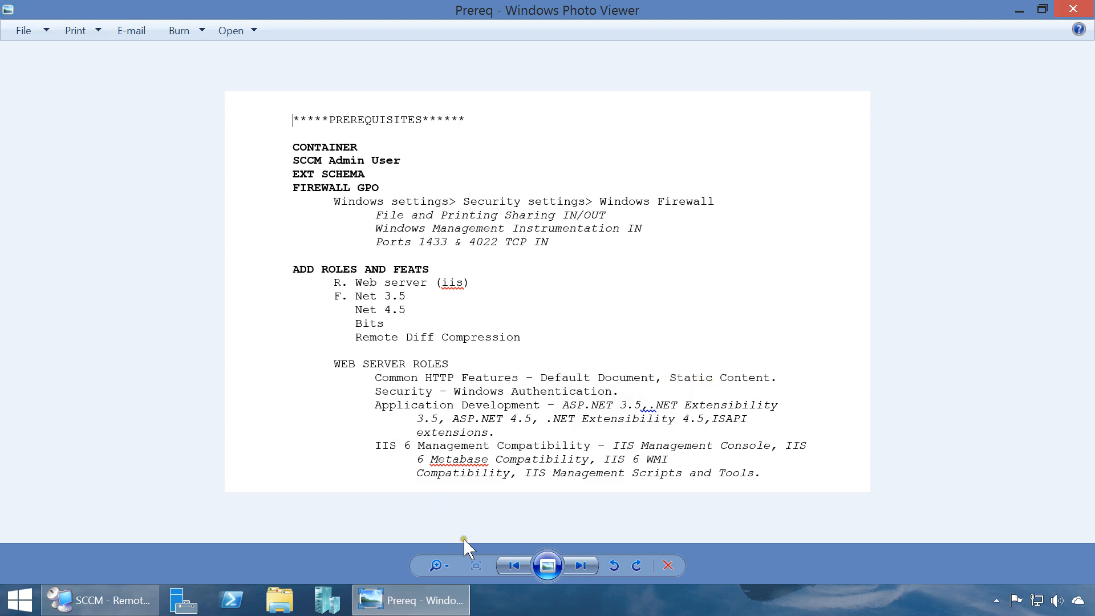
left_click(425, 598)
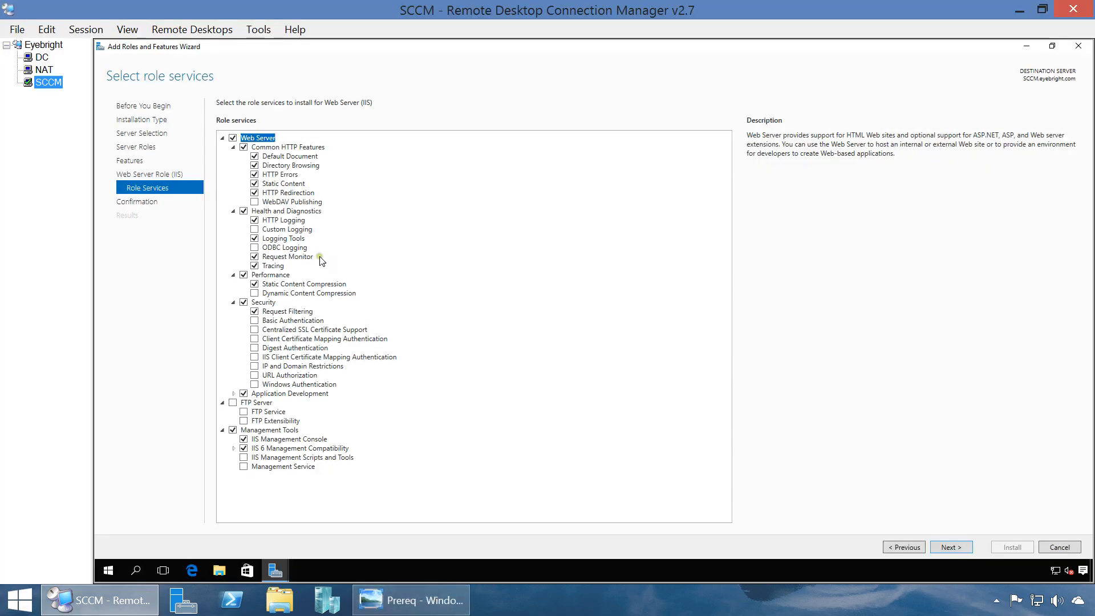
left_click(234, 147)
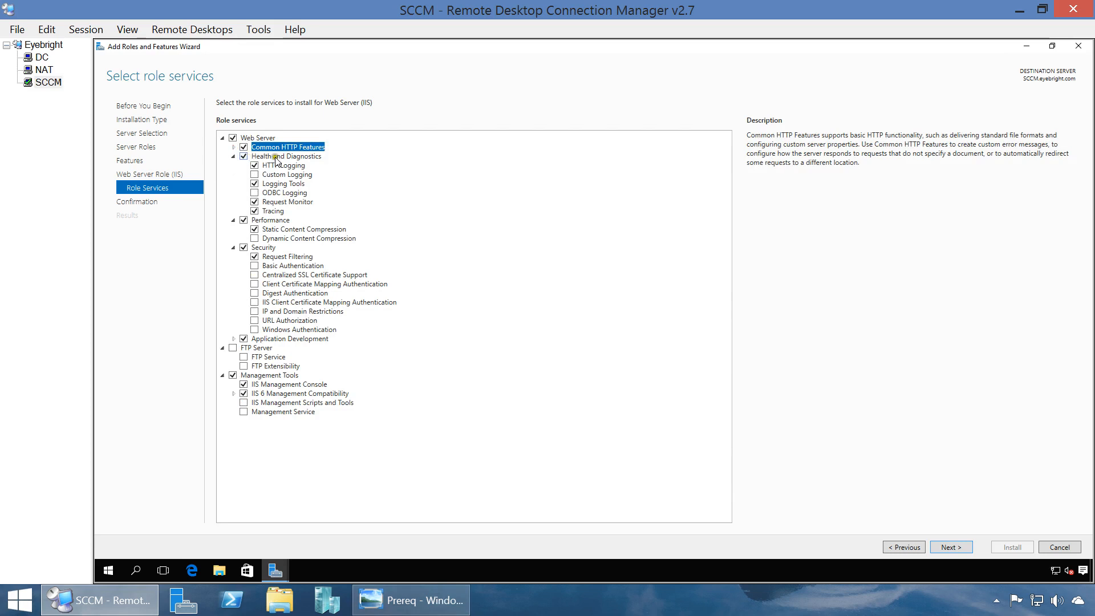
left_click(234, 157)
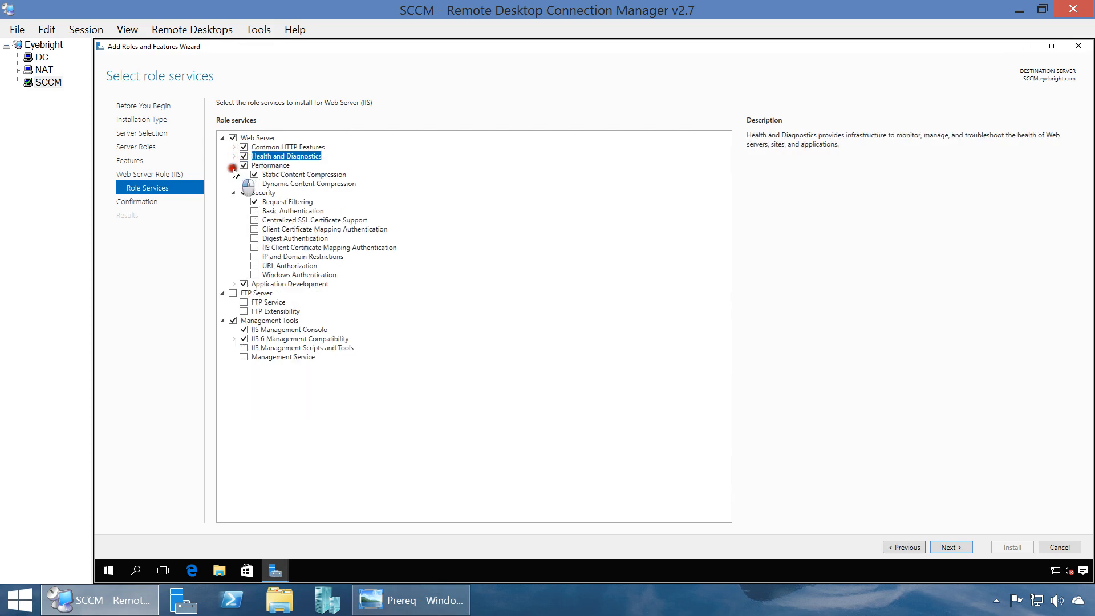
left_click(233, 166)
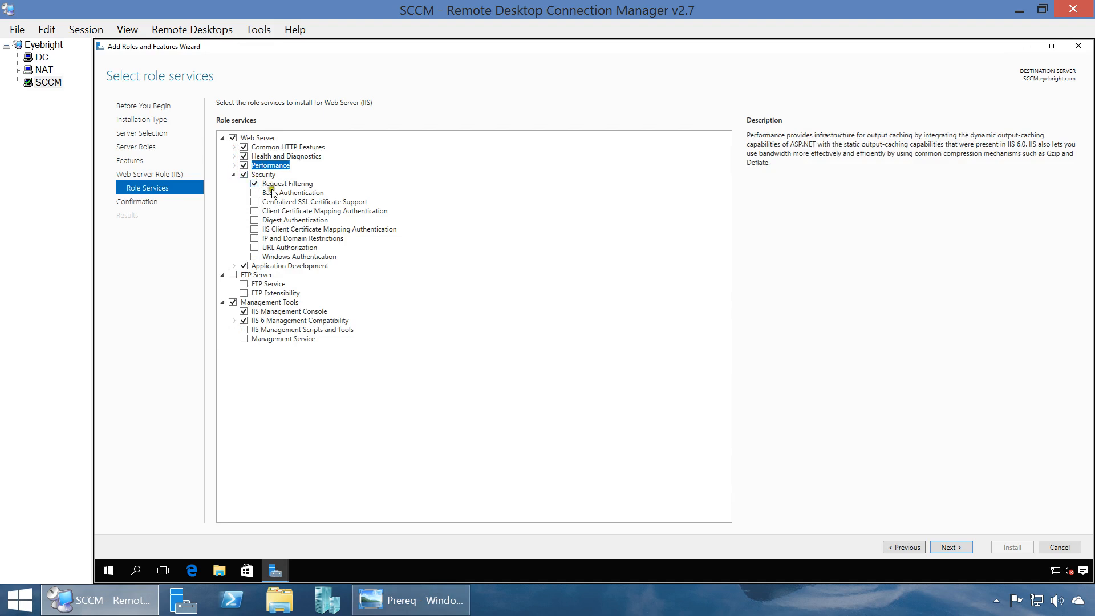
left_click(255, 256)
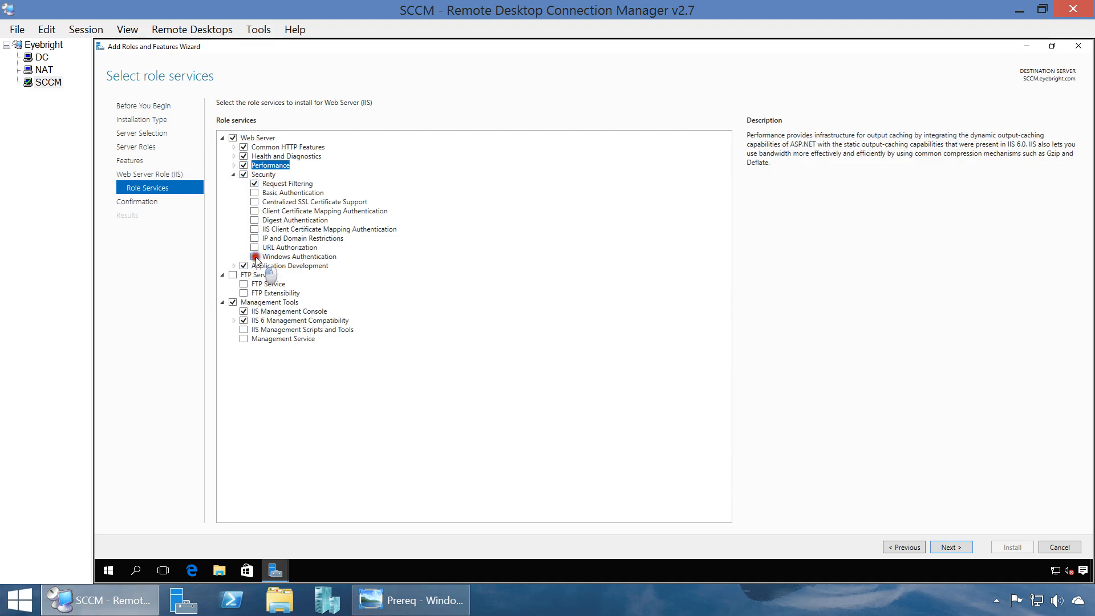
left_click(232, 175)
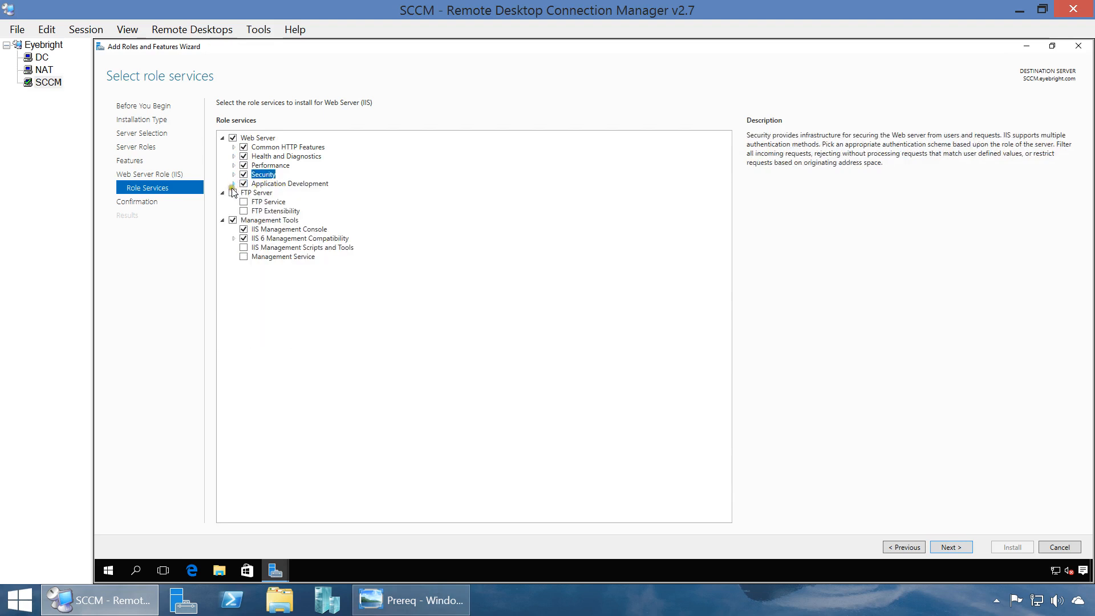
Consult the Prereq image and add .NET Extensibility 3.5, ASP.NET 3.5 and ASP.NET 4.6 with their required features under Application Development.
left_click(233, 184)
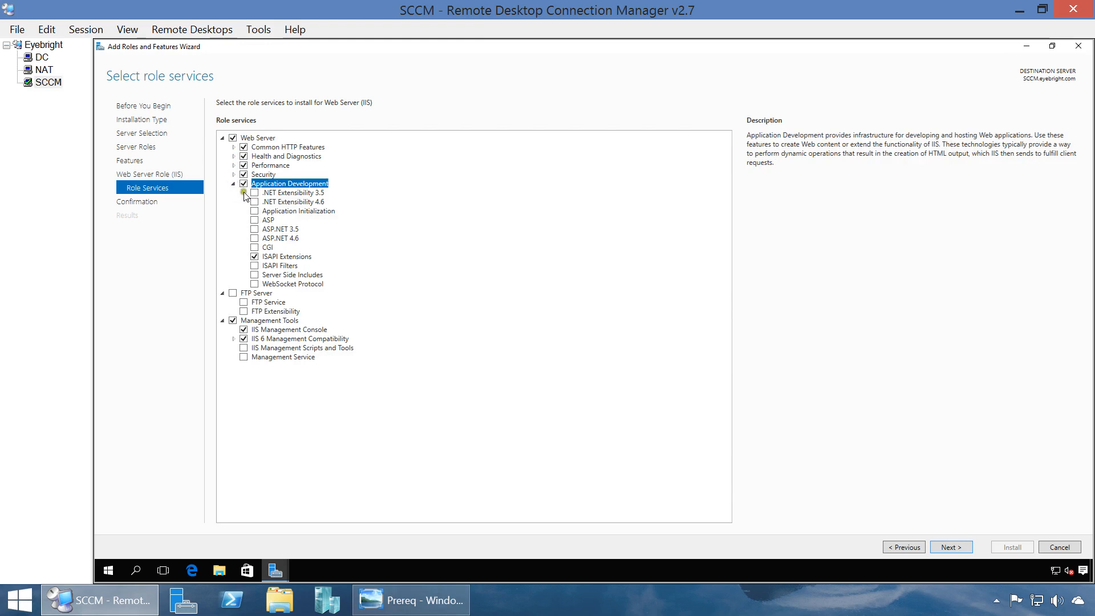
left_click(439, 599)
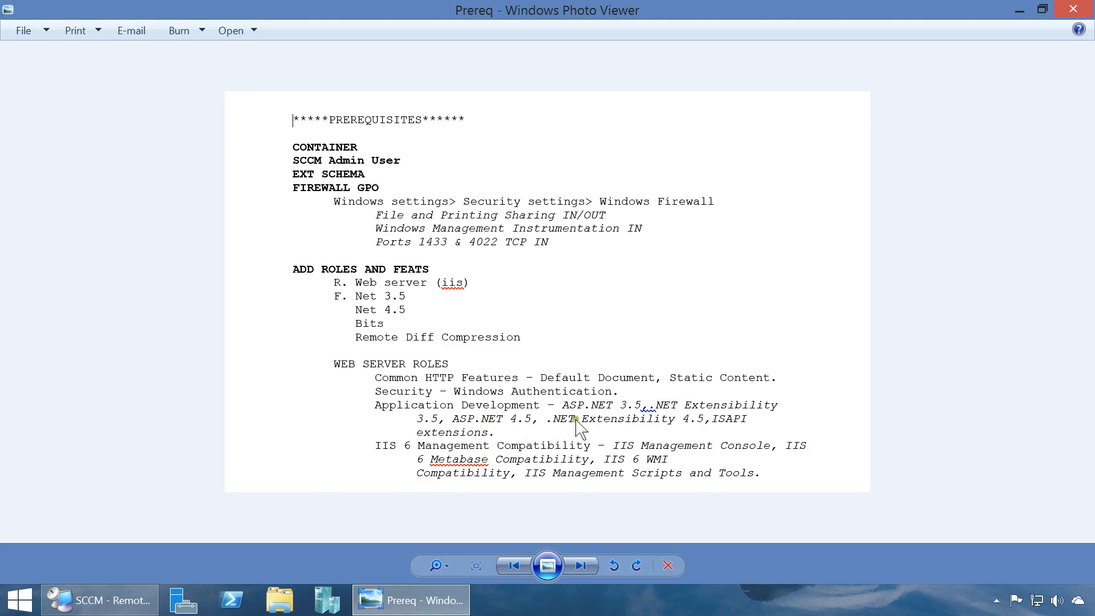
left_click(462, 600)
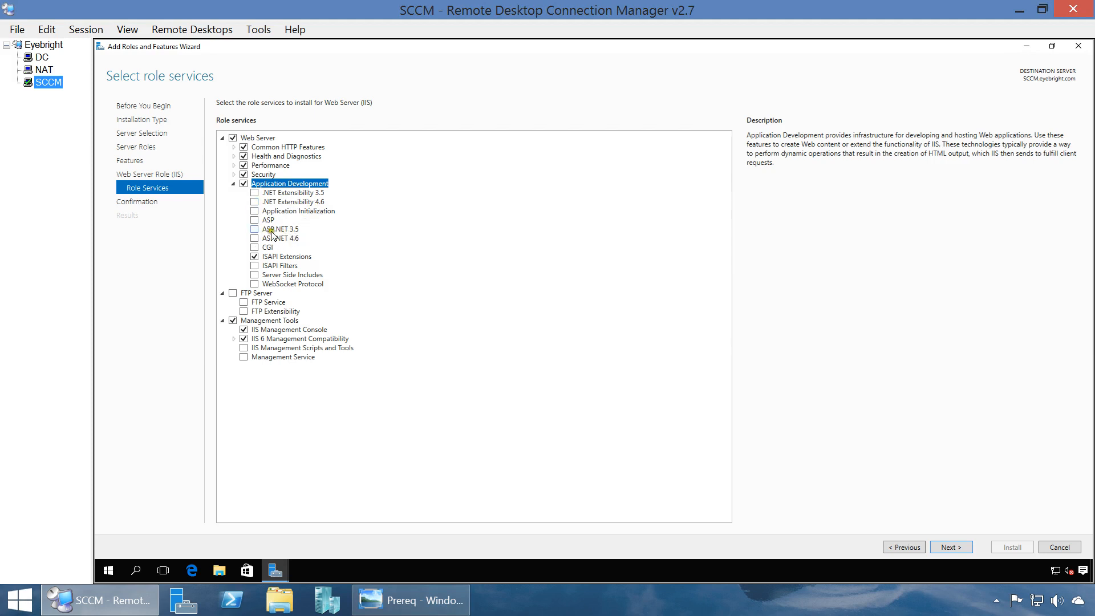
left_click(253, 194)
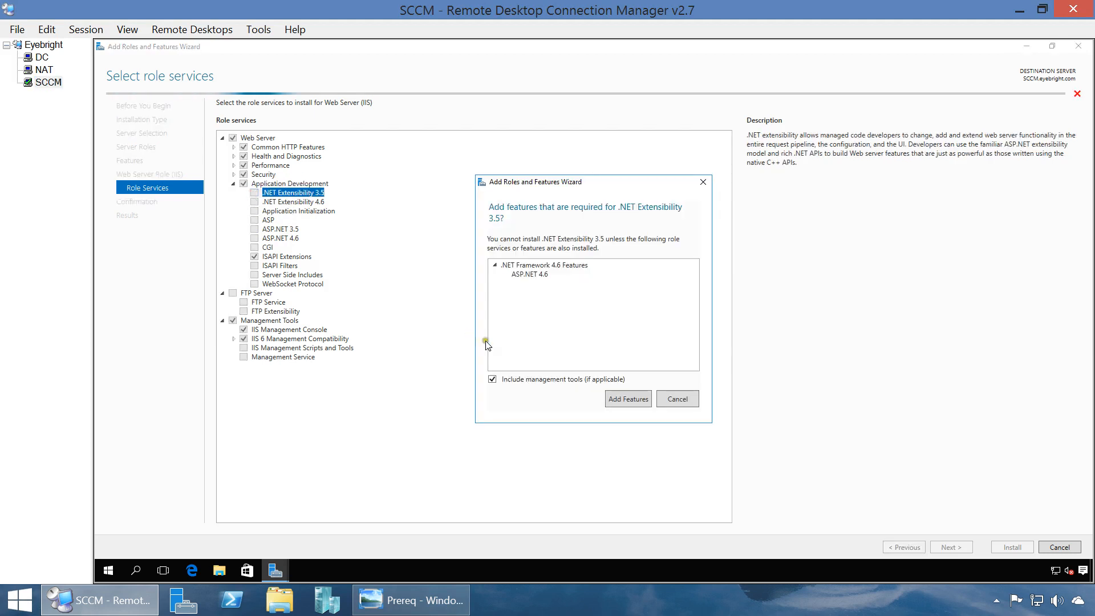
left_click(617, 398)
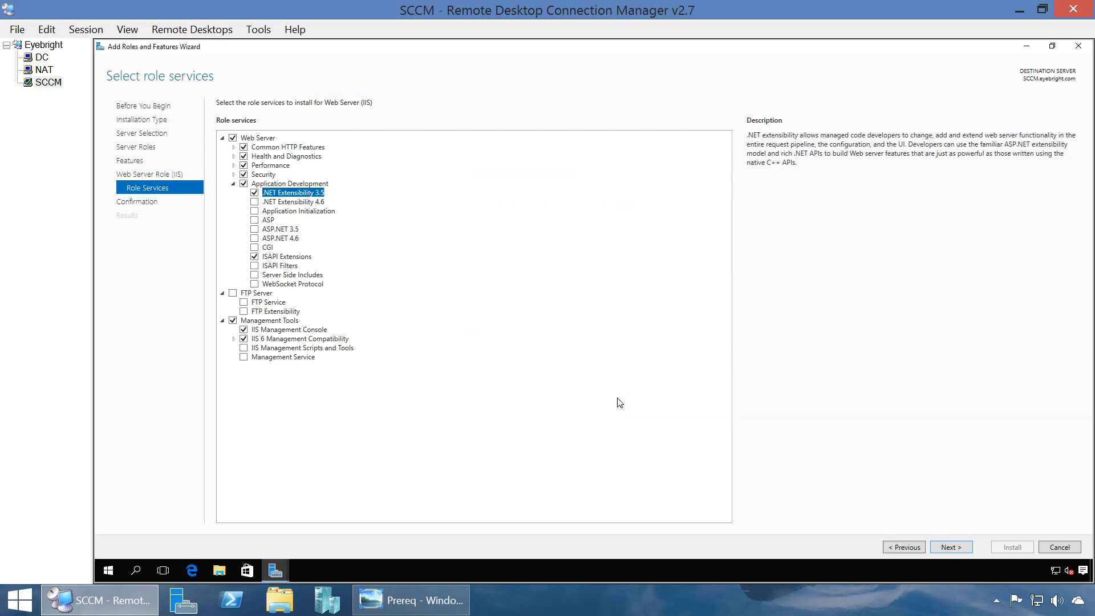
left_click(254, 230)
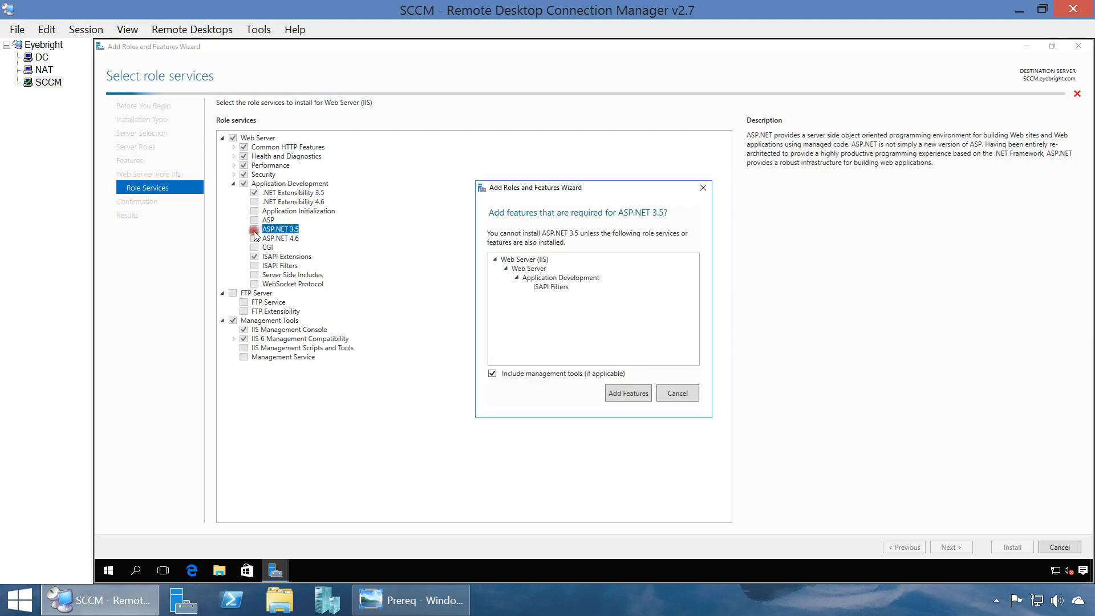
left_click(631, 392)
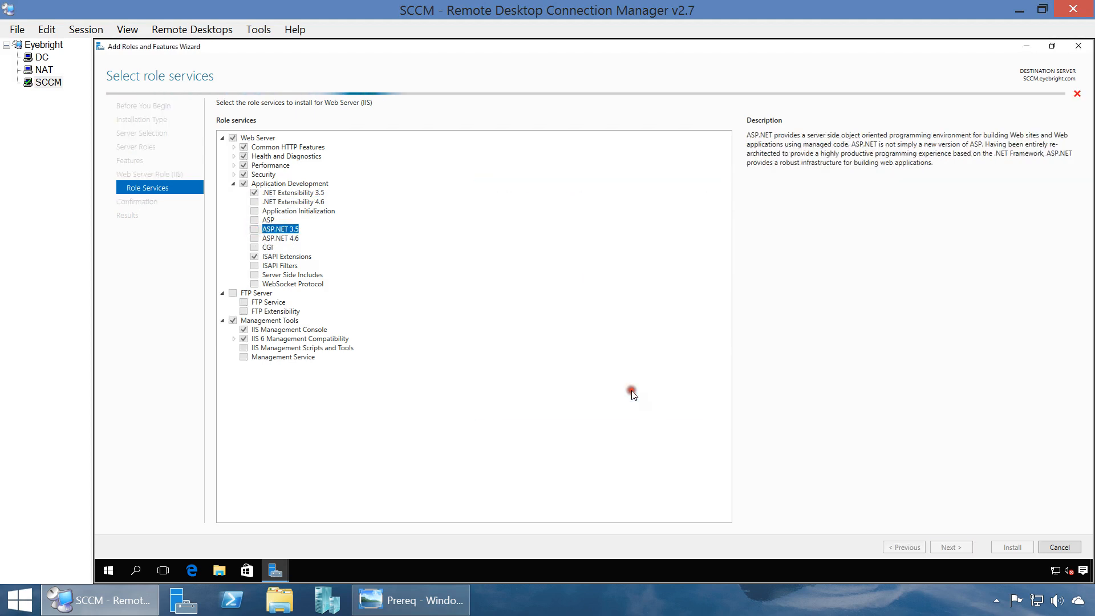
left_click(254, 239)
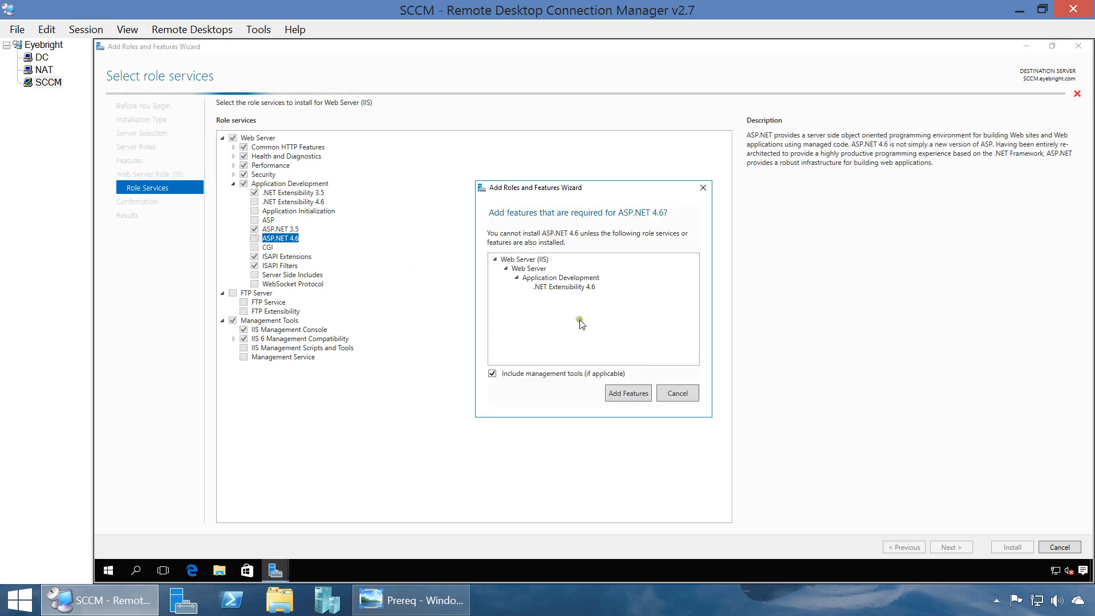
left_click(627, 392)
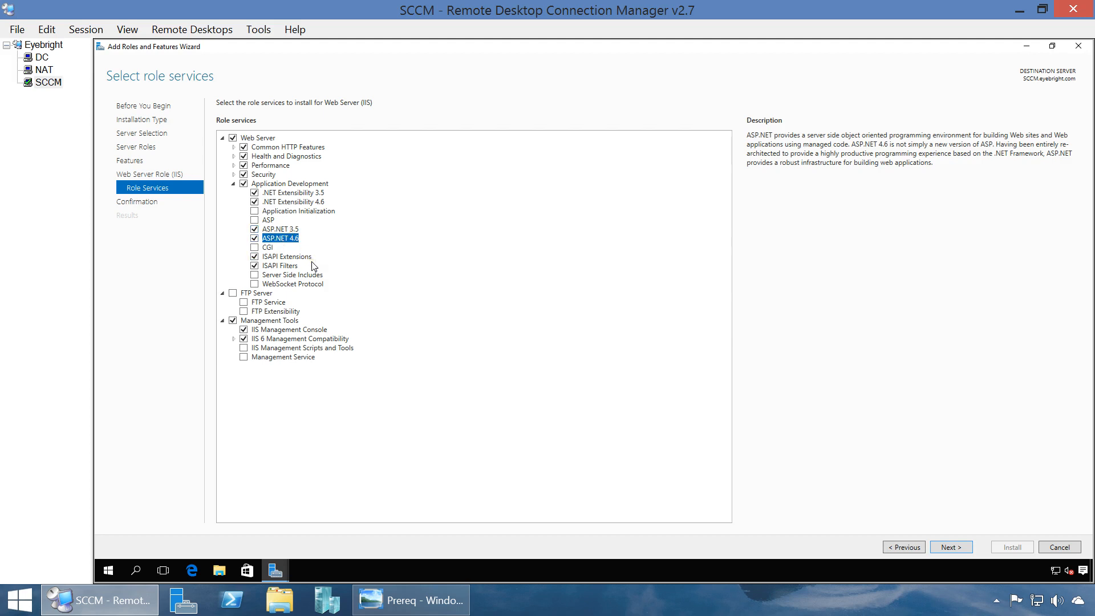
Compare the Application Development selections, including ISAPI Extensions, with the Prereq image and collapse the Application Development and FTP Server groups.
left_click(423, 605)
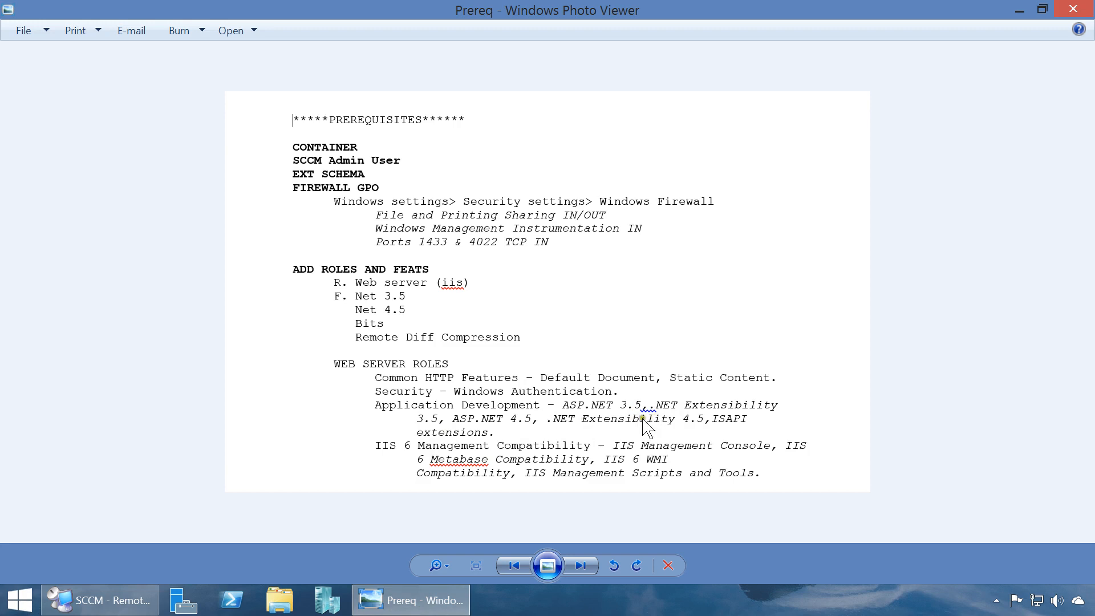
left_click(687, 421)
left_click(427, 599)
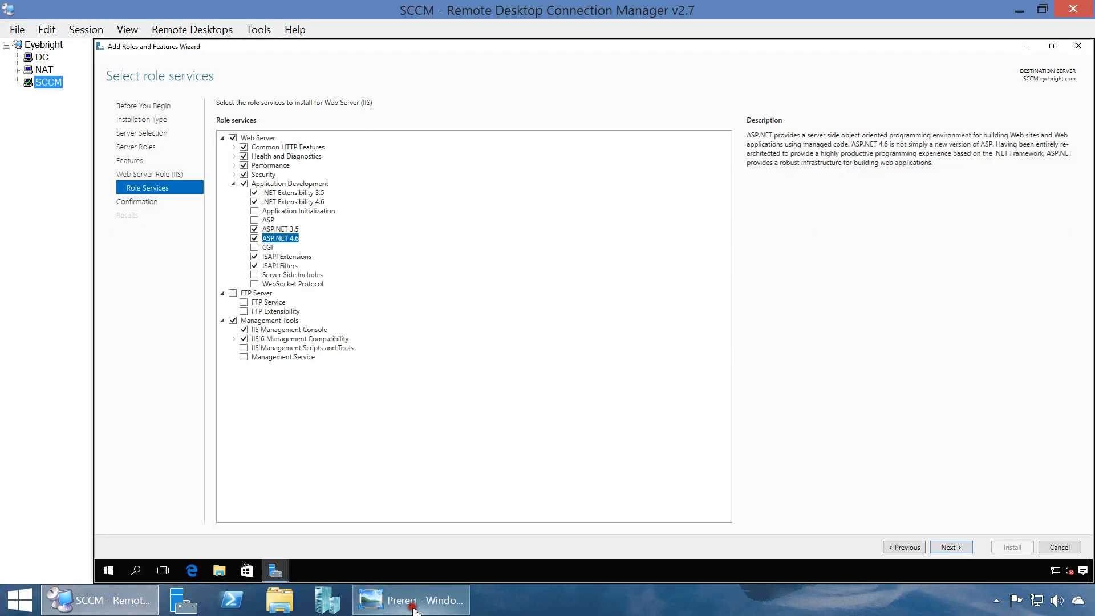
left_click(284, 258)
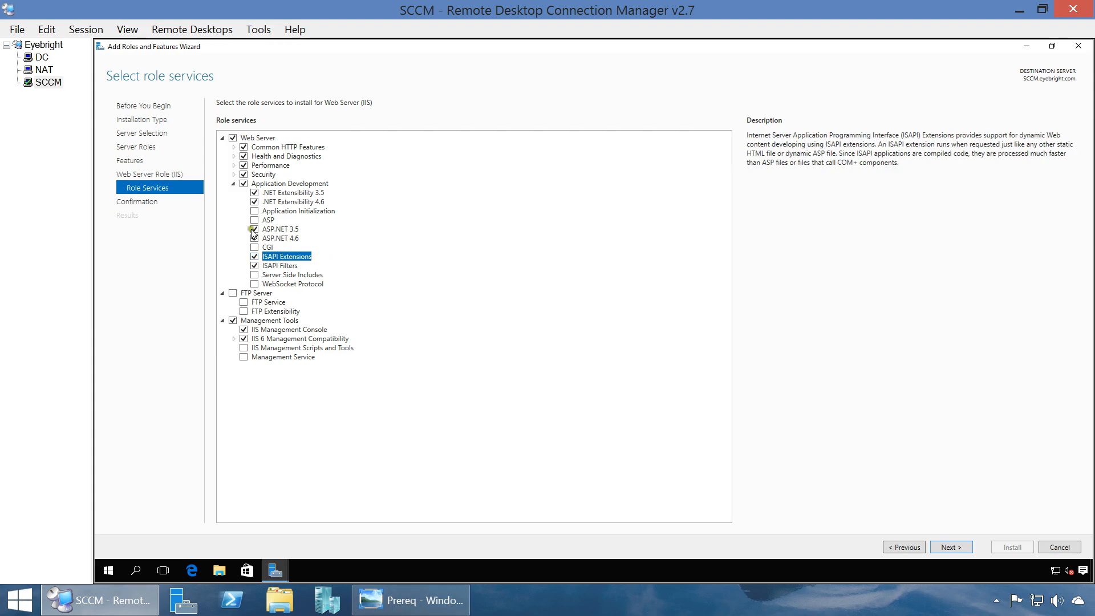
left_click(232, 185)
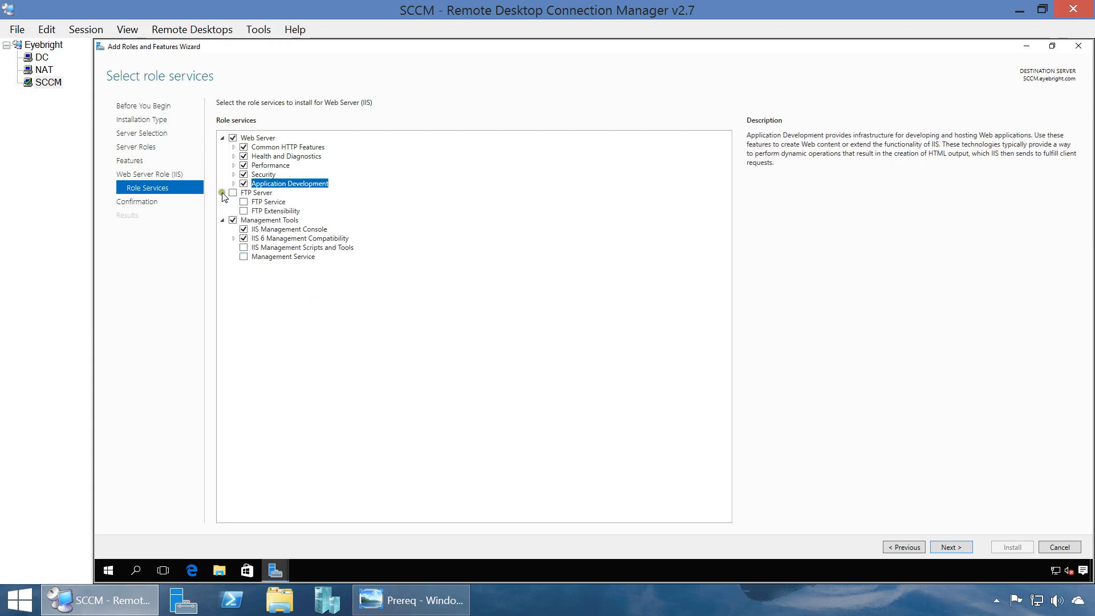
left_click(222, 193)
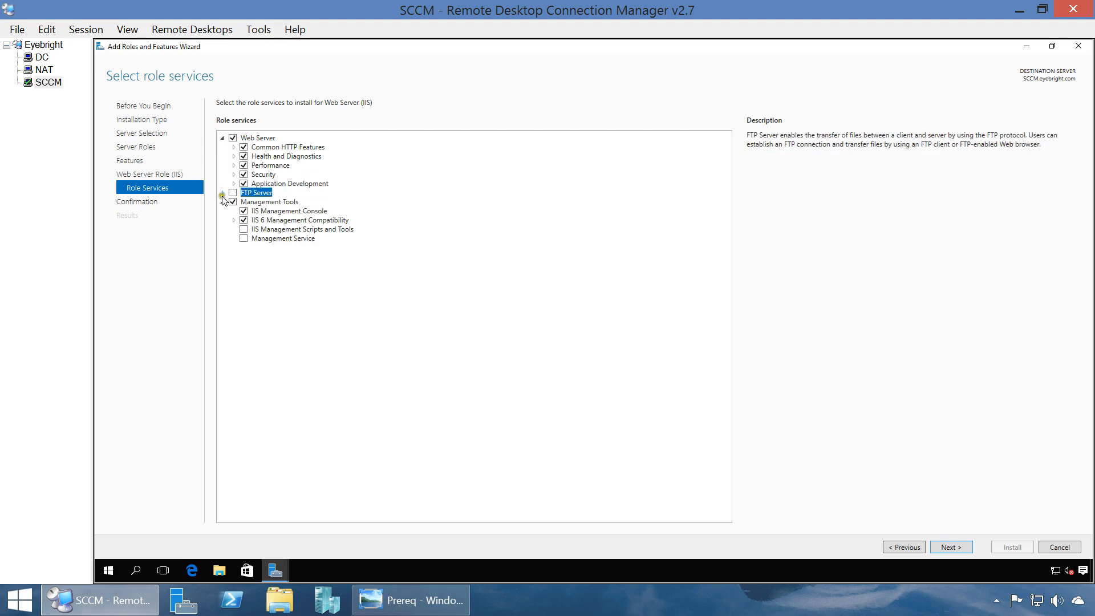
Check the Prereq image and add IIS 6 Management Console, IIS 6 Scripting Tools with IIS 6 WMI Compatibility, and IIS Management Scripts and Tools.
left_click(243, 220)
left_click(234, 223)
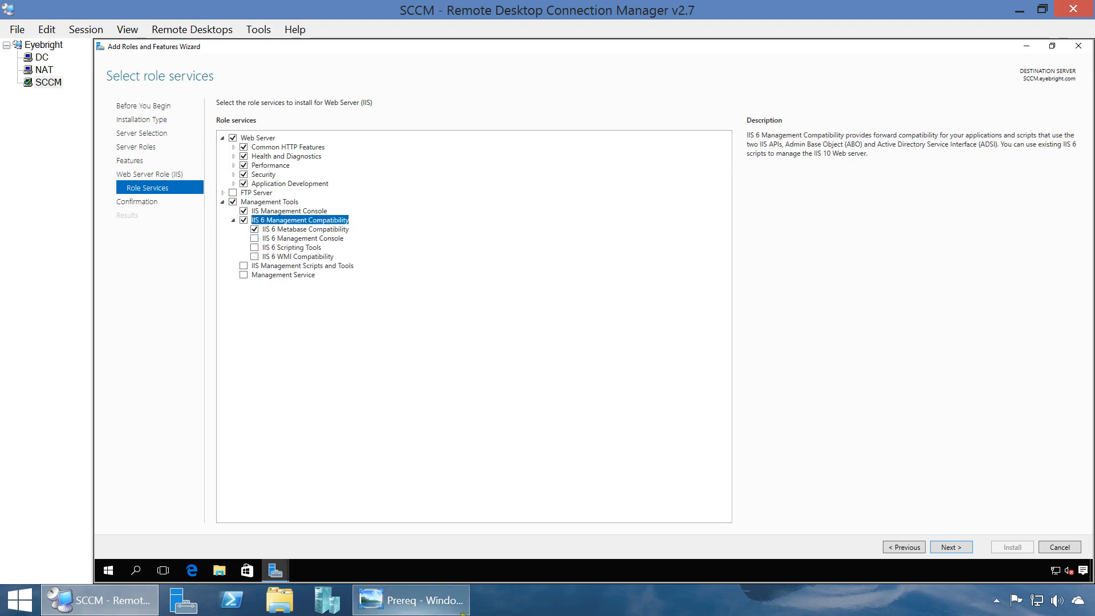
left_click(394, 600)
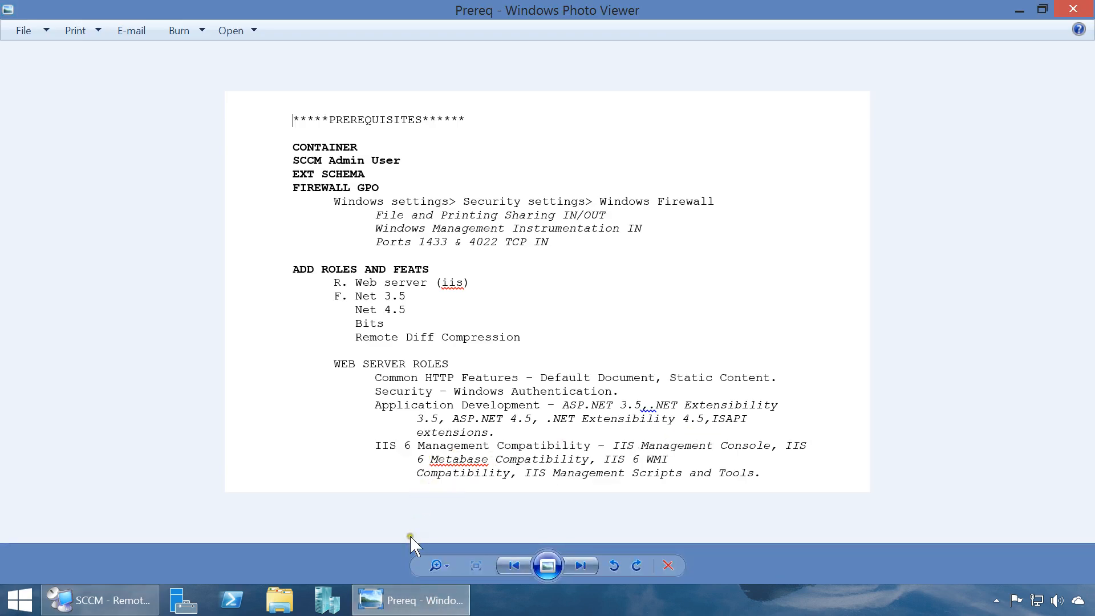
left_click(415, 600)
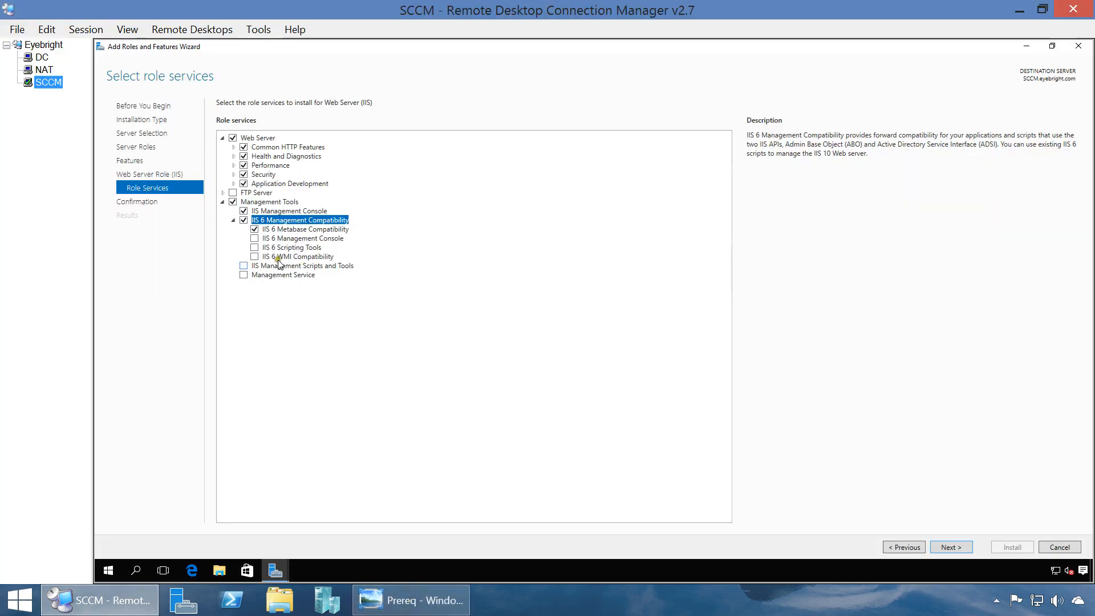
left_click(254, 239)
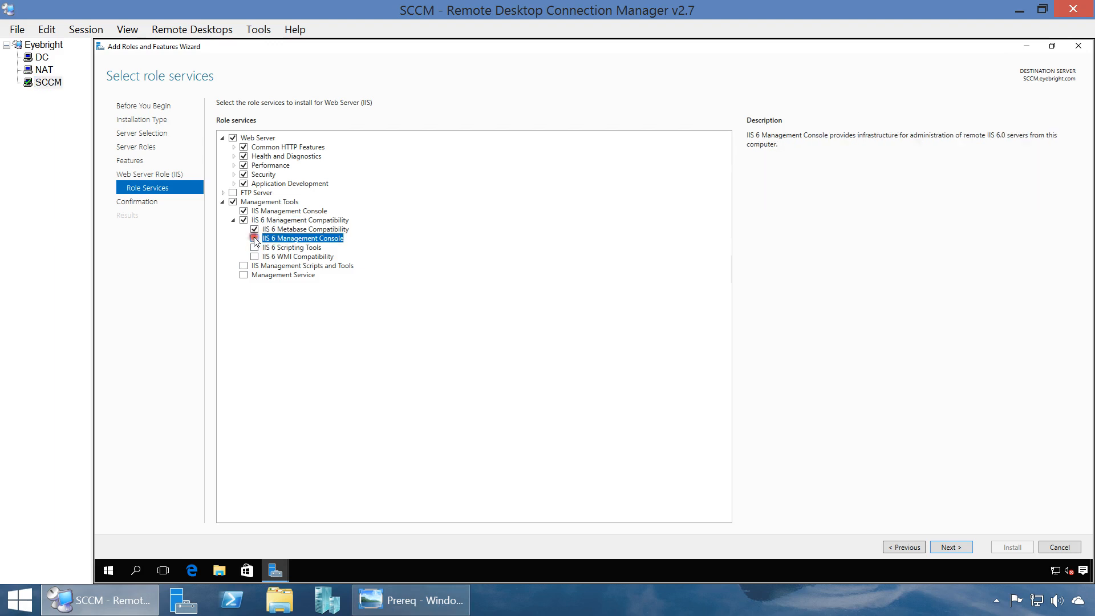
left_click(255, 248)
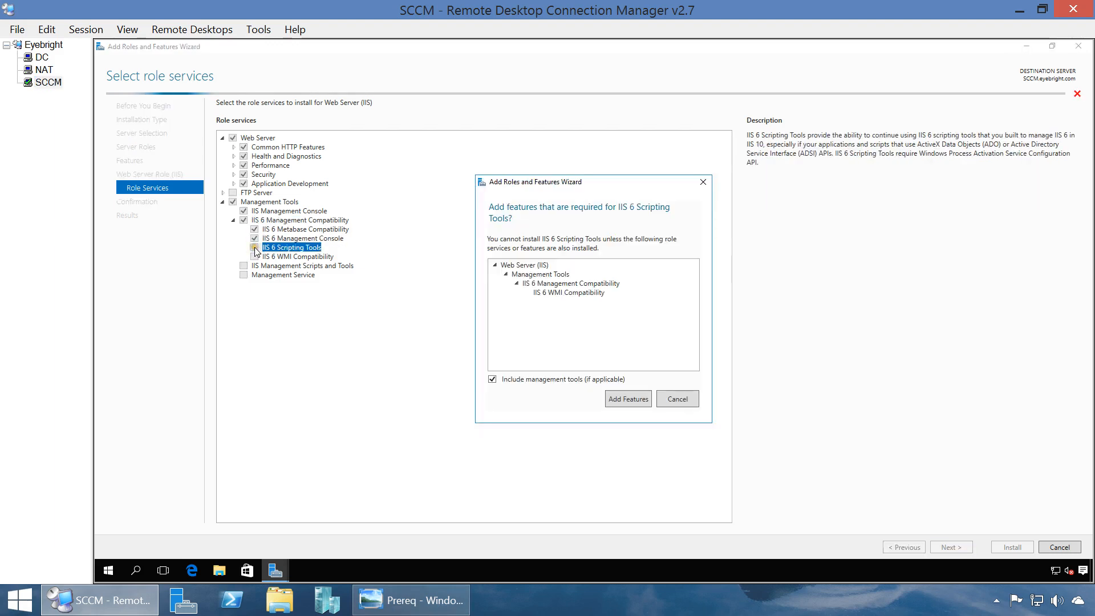
left_click(648, 403)
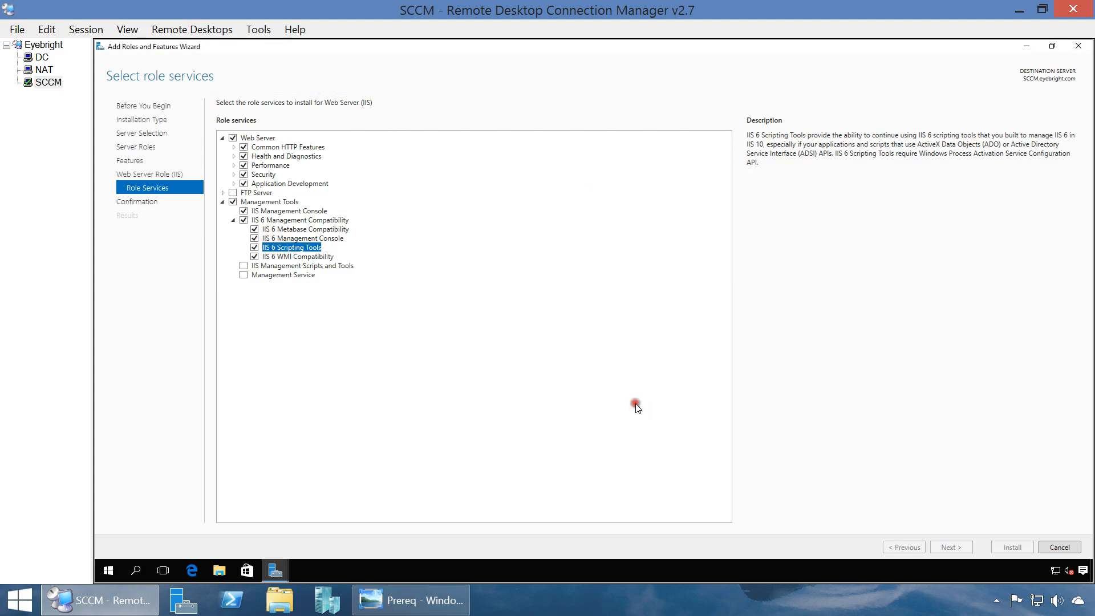
left_click(243, 266)
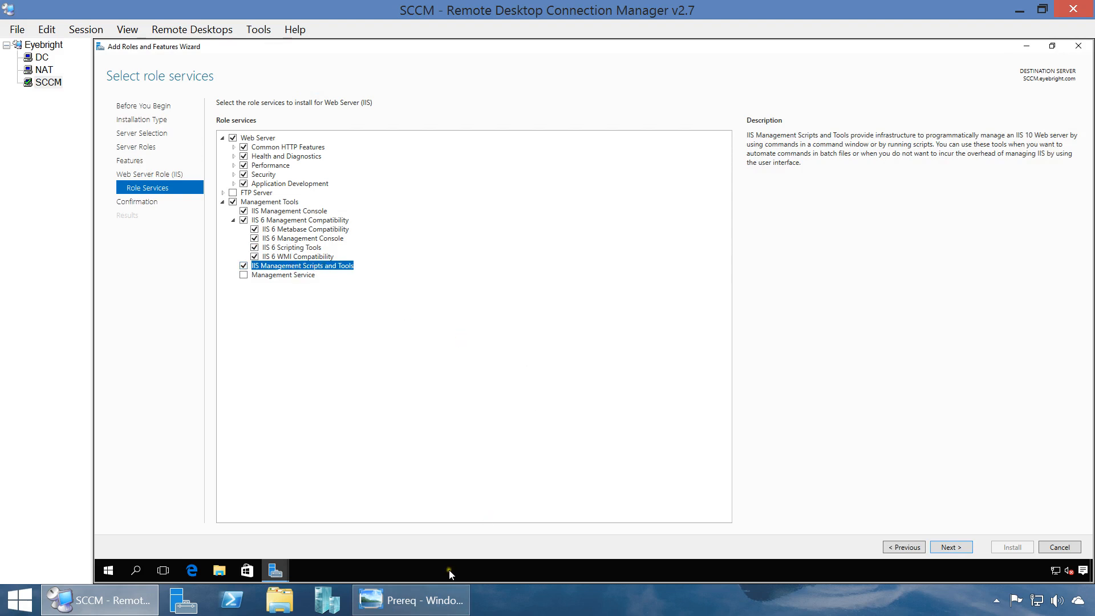
Recheck the selected role services against the Prereq image and continue to the installation confirmation.
left_click(411, 599)
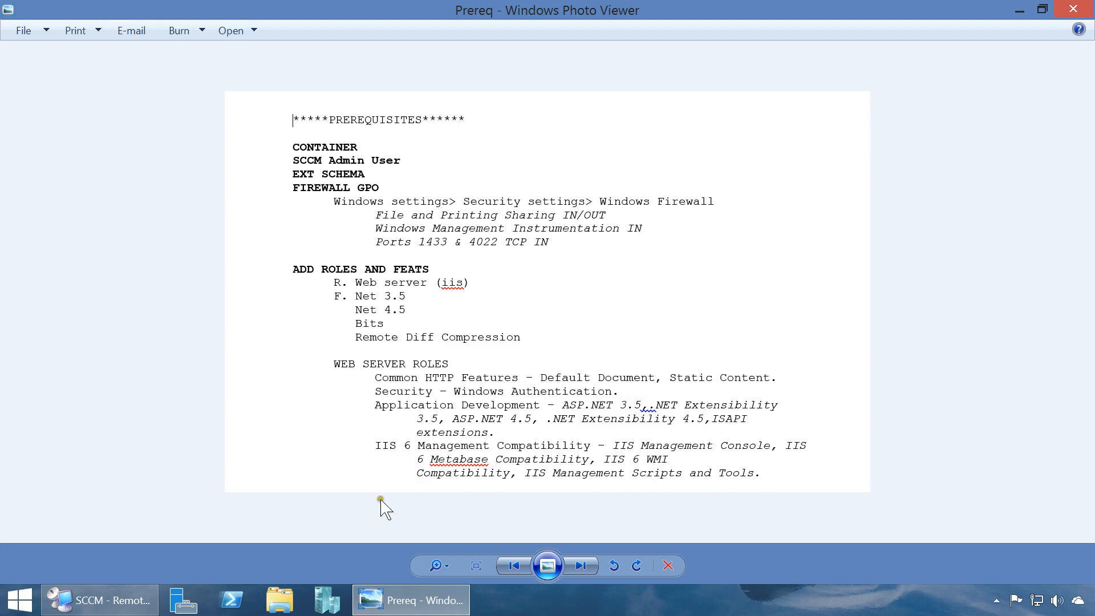
left_click(143, 582)
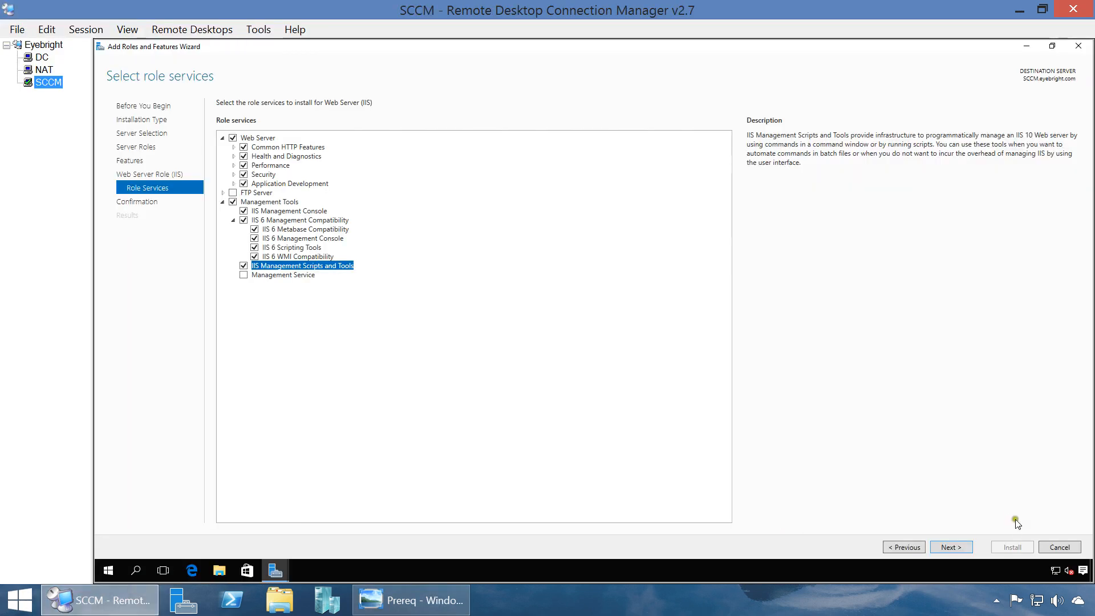
left_click(956, 547)
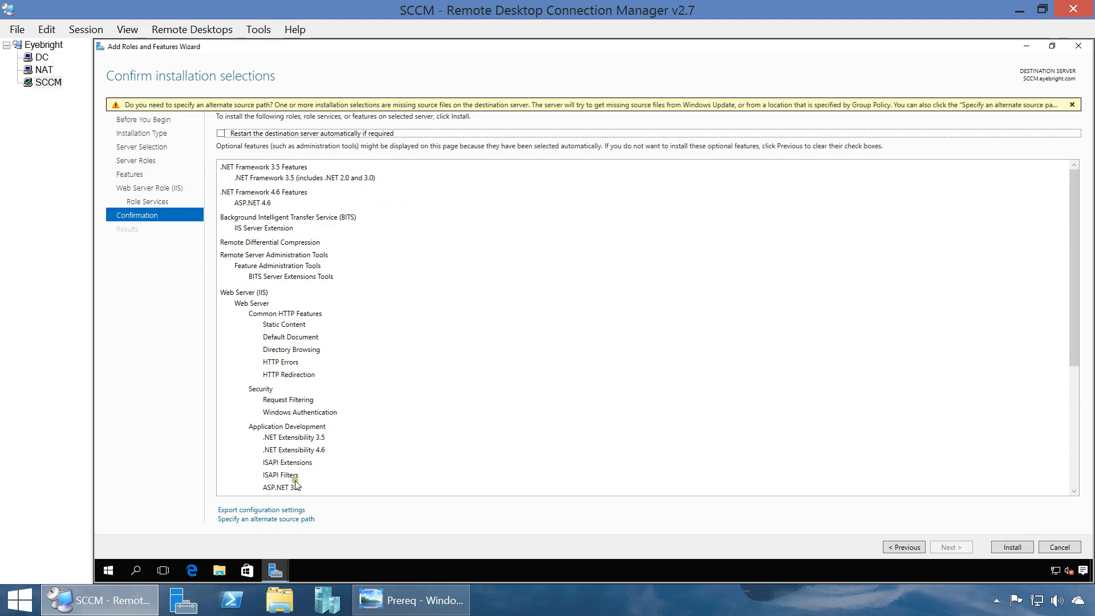
Specify D:\WS2016 - PREV4\sources\sxs\ as the alternate source path for the installation files.
left_click(287, 511)
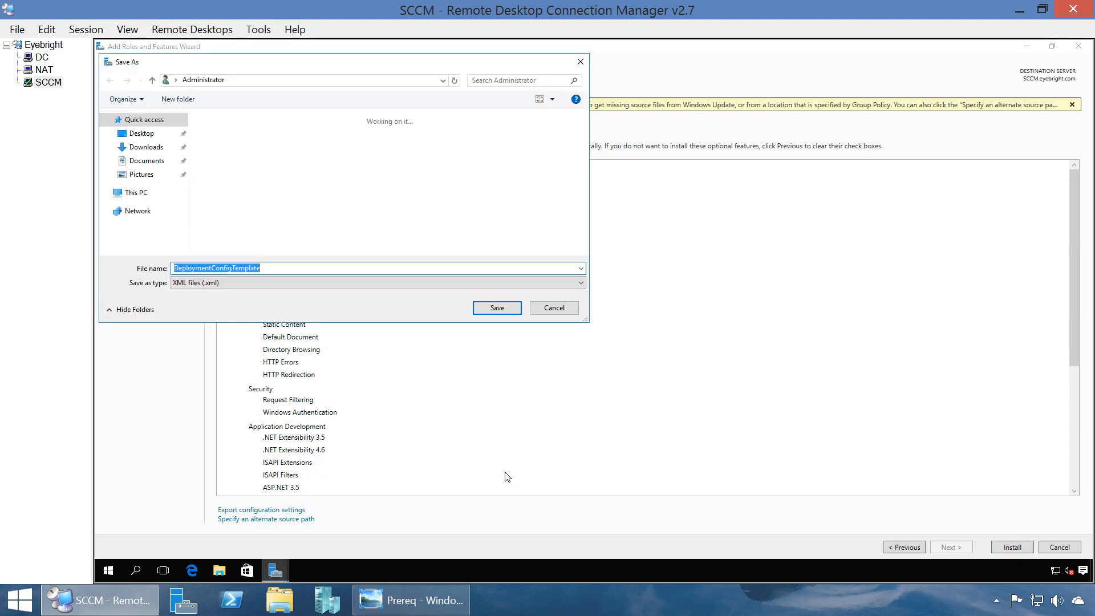
left_click(565, 311)
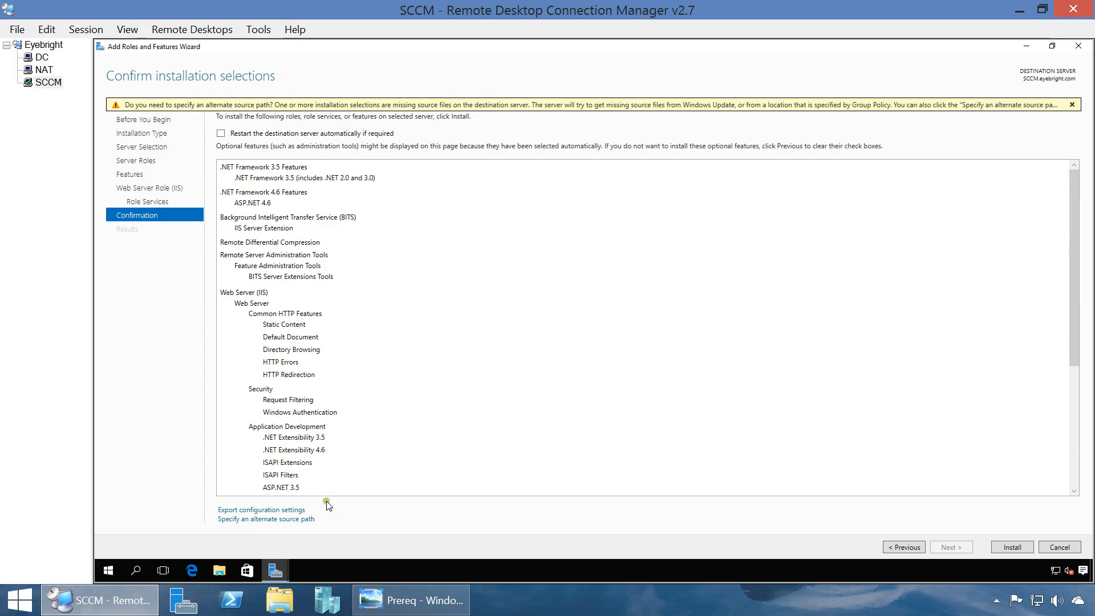
left_click(317, 519)
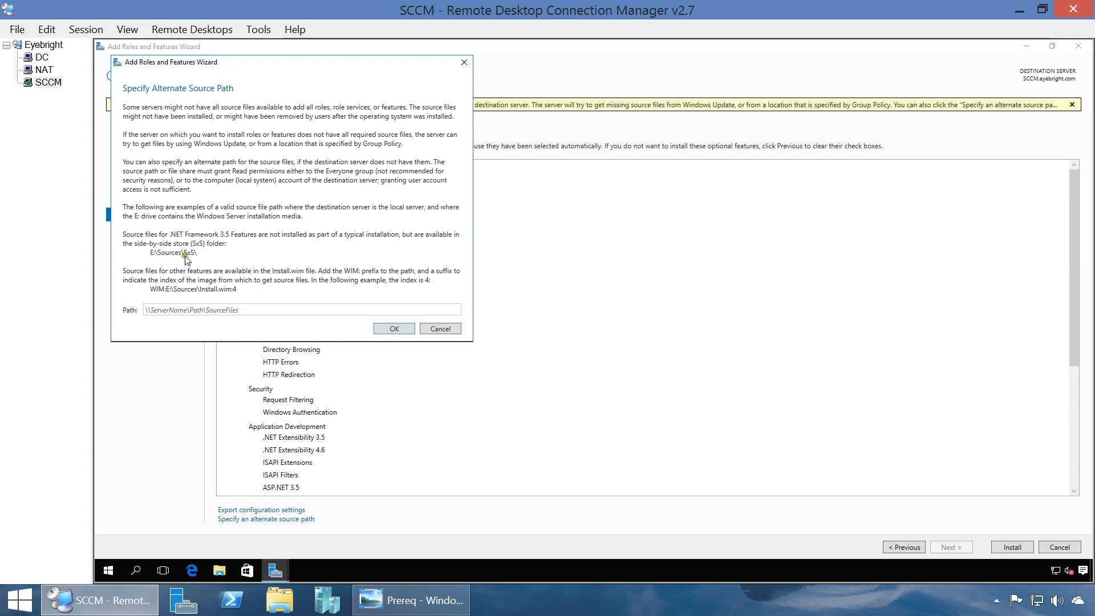
left_click(179, 312)
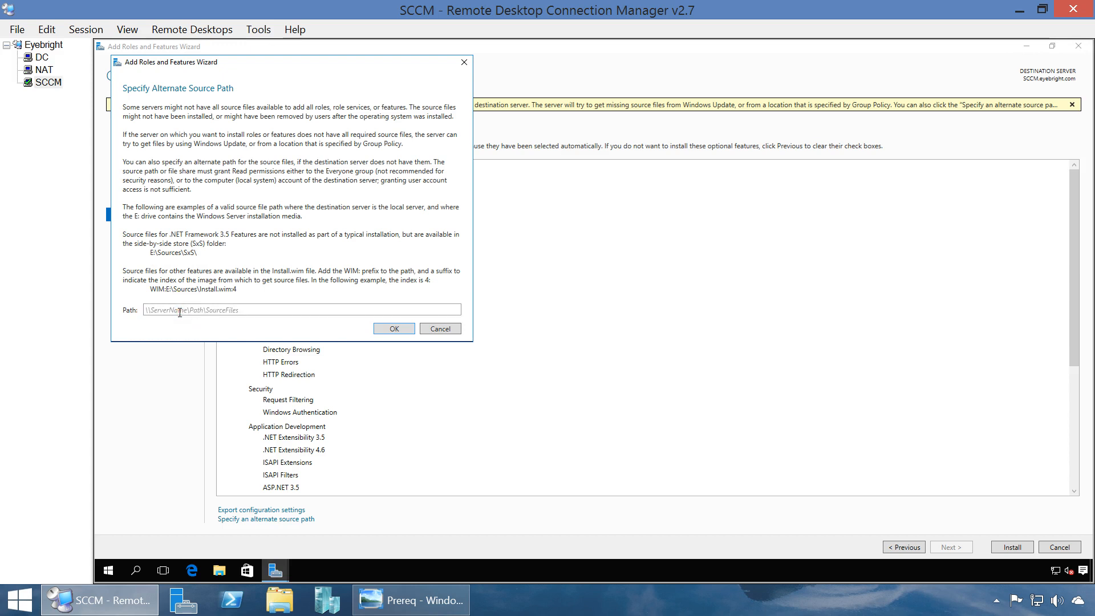
type("D:\\WS2016 - PREV4\\sources\\sxs")
type("\\")
left_click(404, 330)
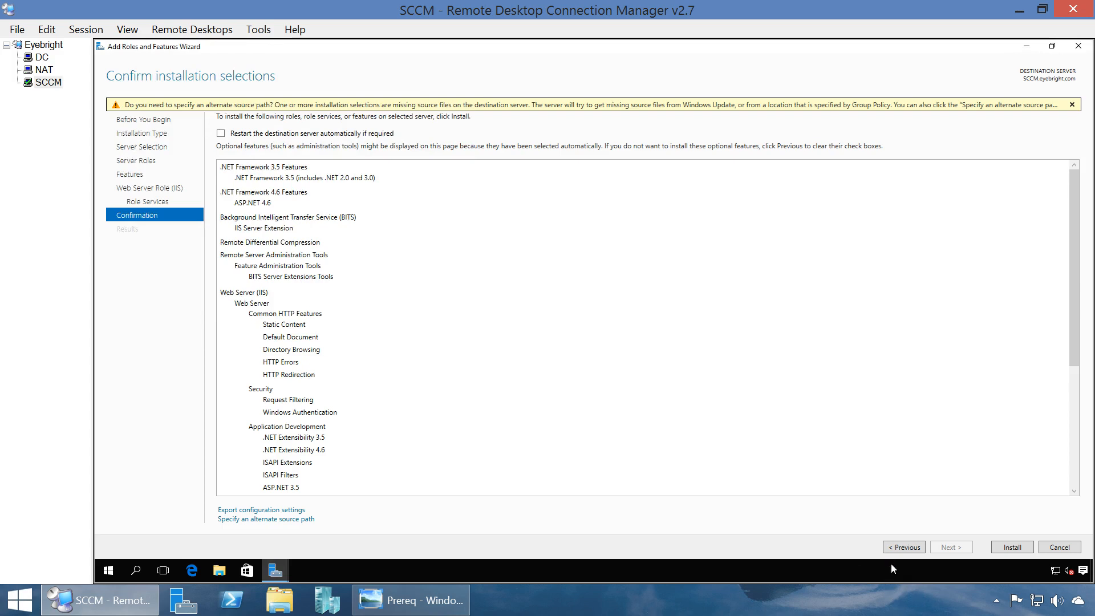
Install the selected roles and features and review the list of installed components down to the Management Tools.
left_click(828, 598)
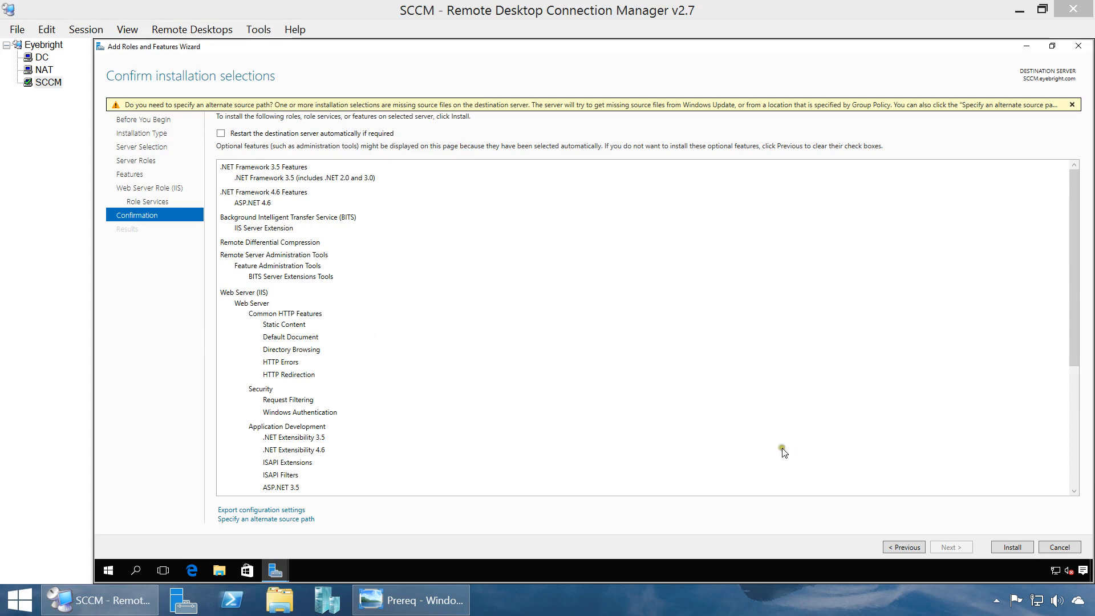
left_click(1010, 547)
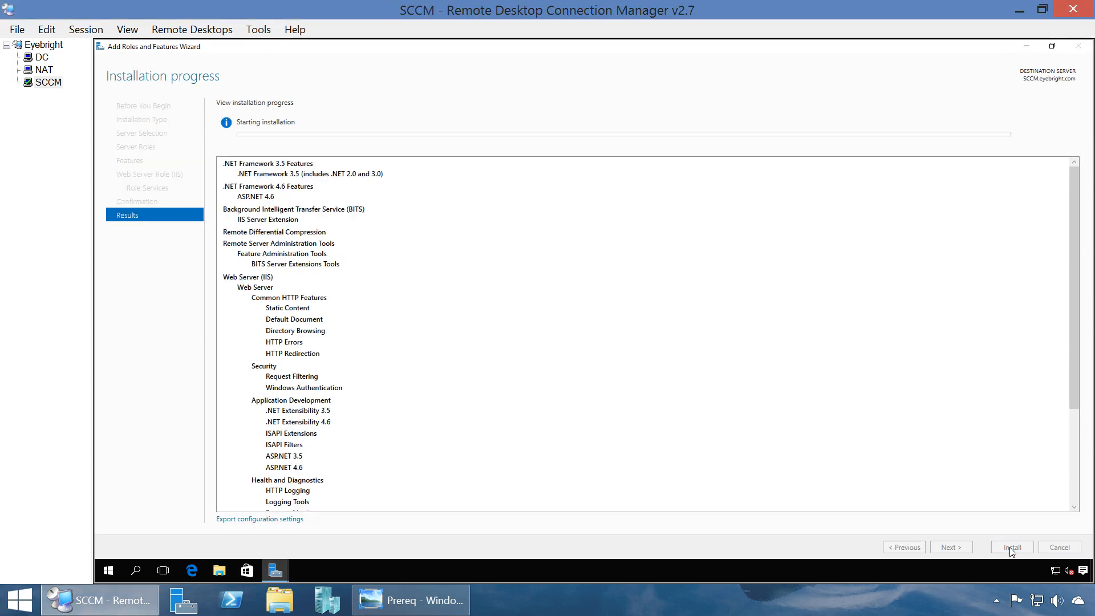
left_click(542, 603)
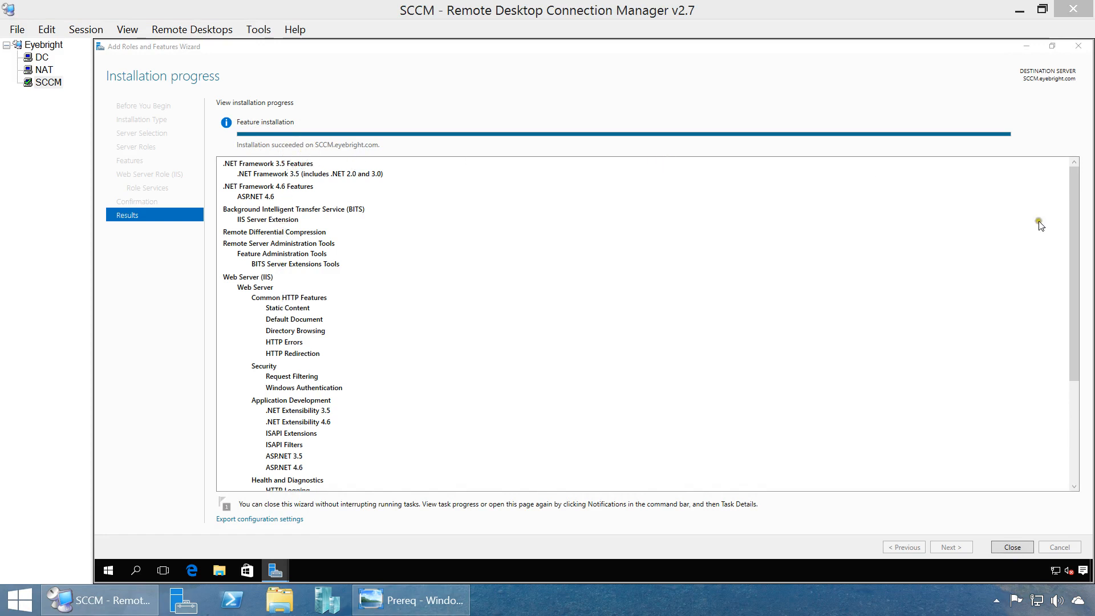
mouse_move(1073, 227)
left_mouse_down()
mouse_move(1063, 300)
mouse_move(1070, 272)
mouse_move(1070, 379)
mouse_move(1066, 394)
mouse_move(1027, 393)
left_mouse_up()
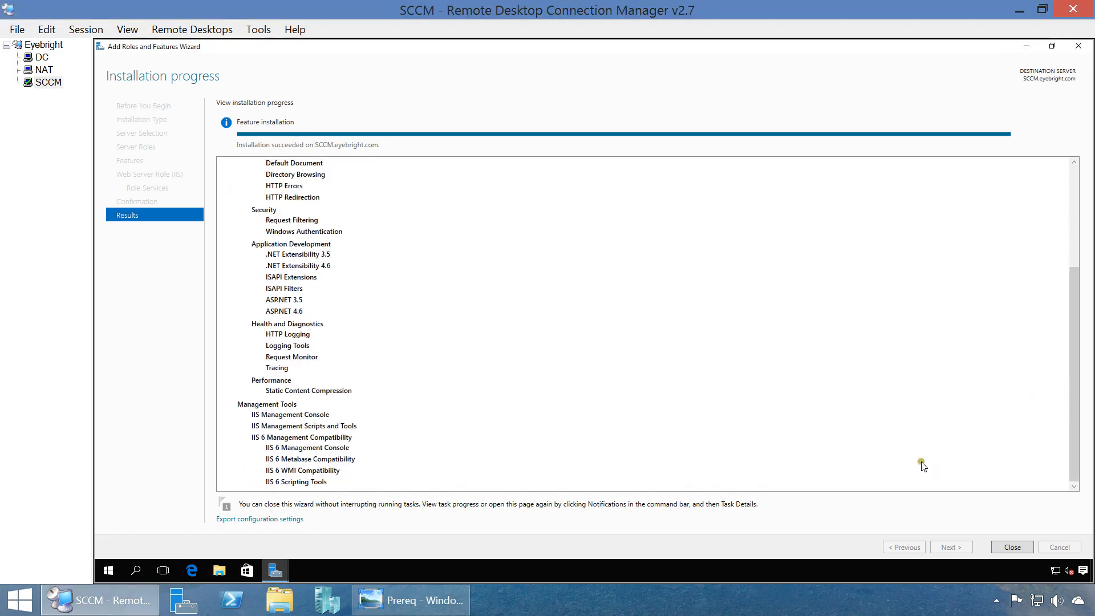
Close the Add Roles and Features Wizard and Server Manager, and return to the Prereq image.
left_click(1011, 548)
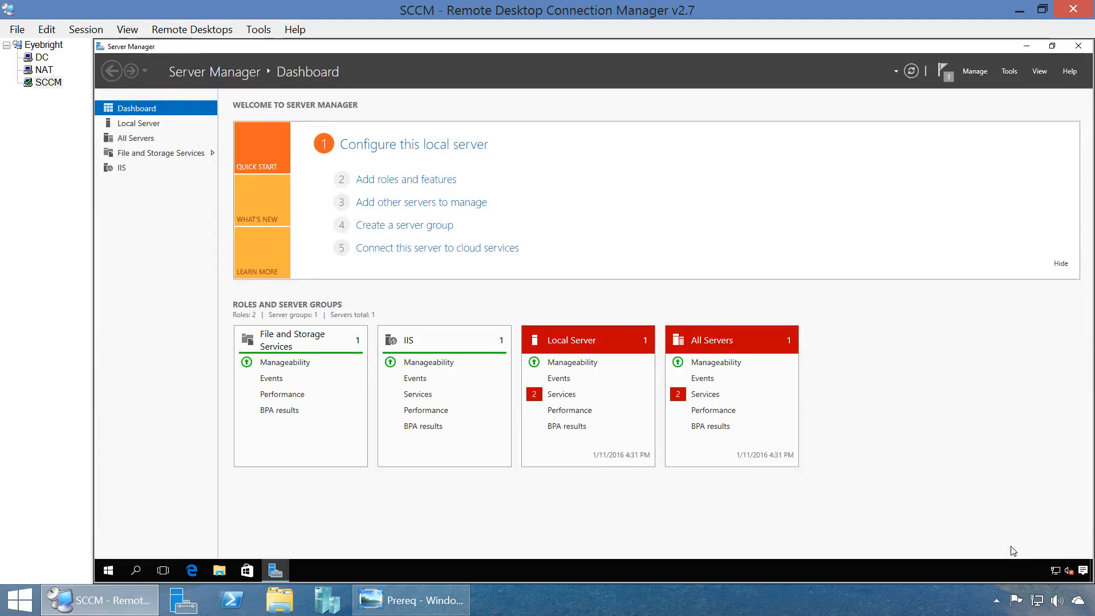
left_click(1078, 46)
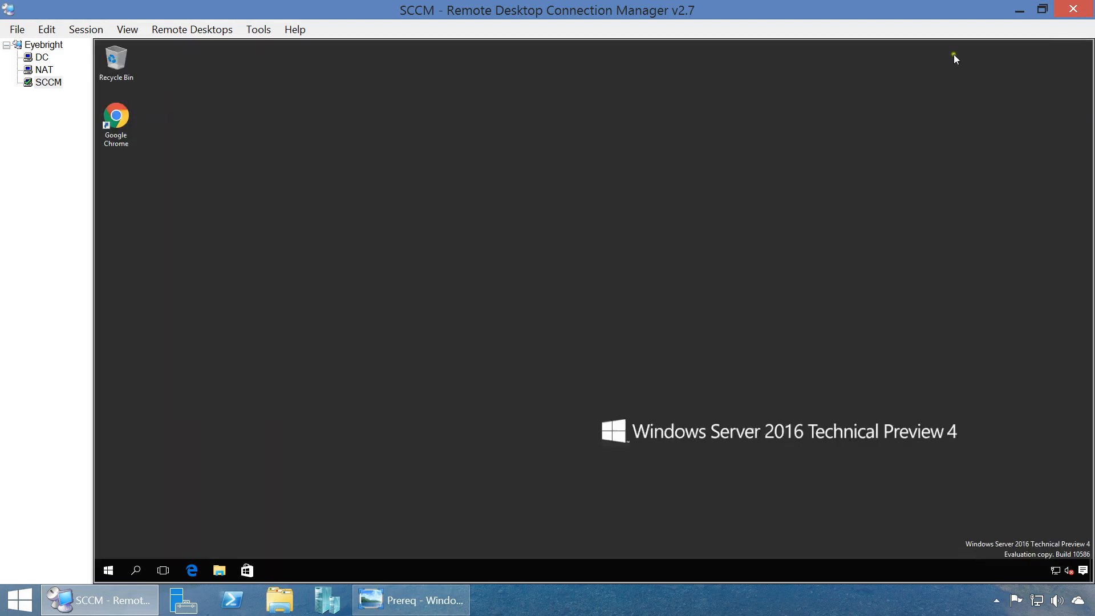
left_click(414, 609)
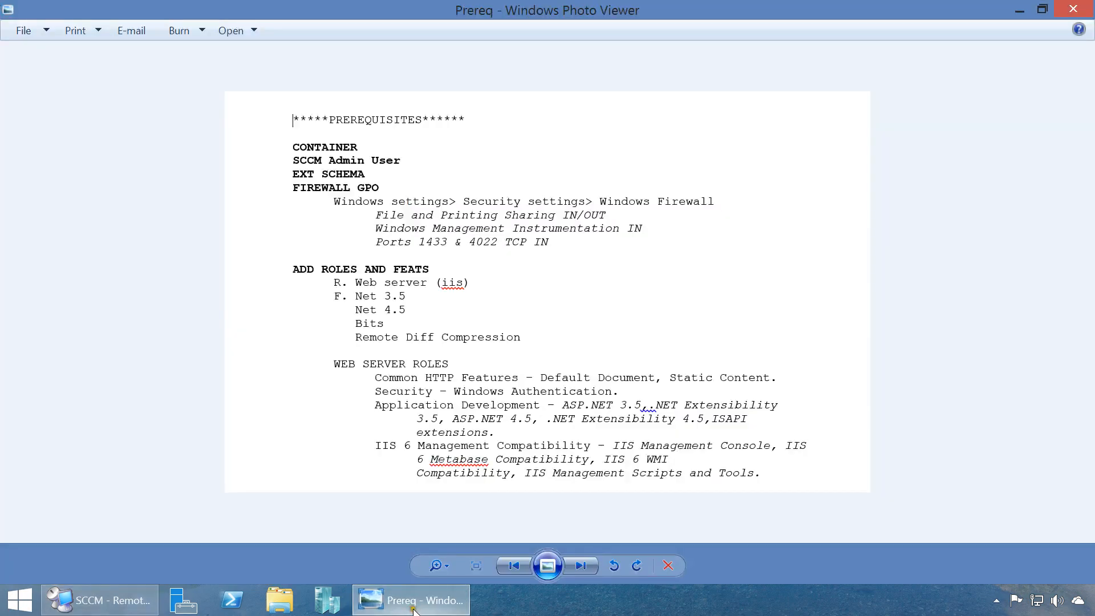